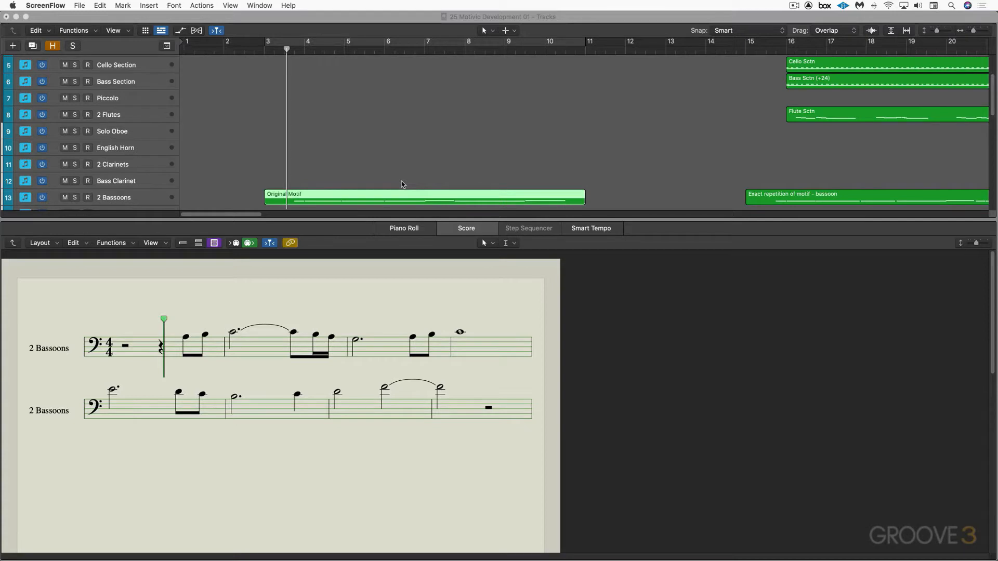
Play the Original Motif, and bring up the score of the "Exact repetition of motif - bassoon" region on the 2 Bassoons track
click(405, 177)
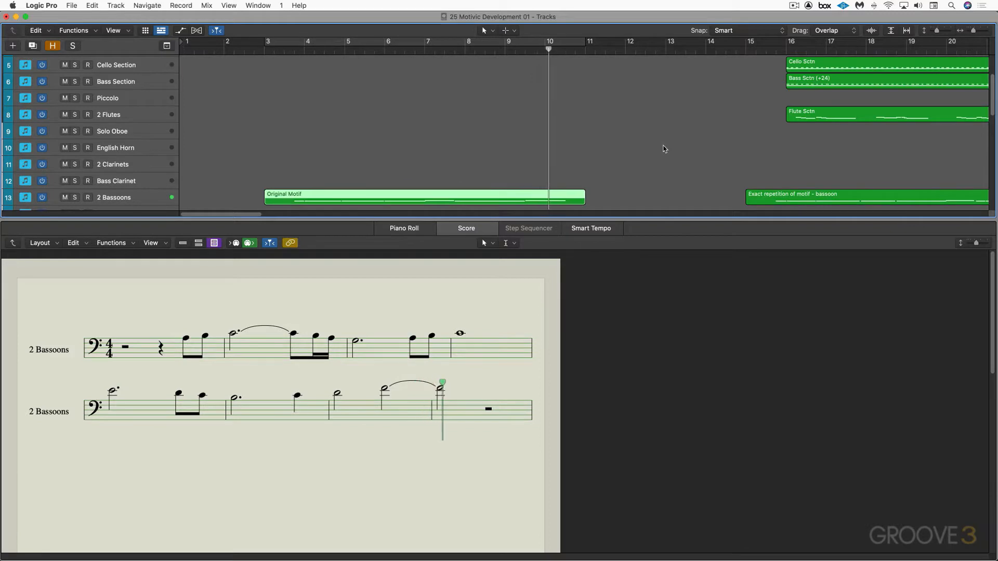
scroll(660, 145, right, 10)
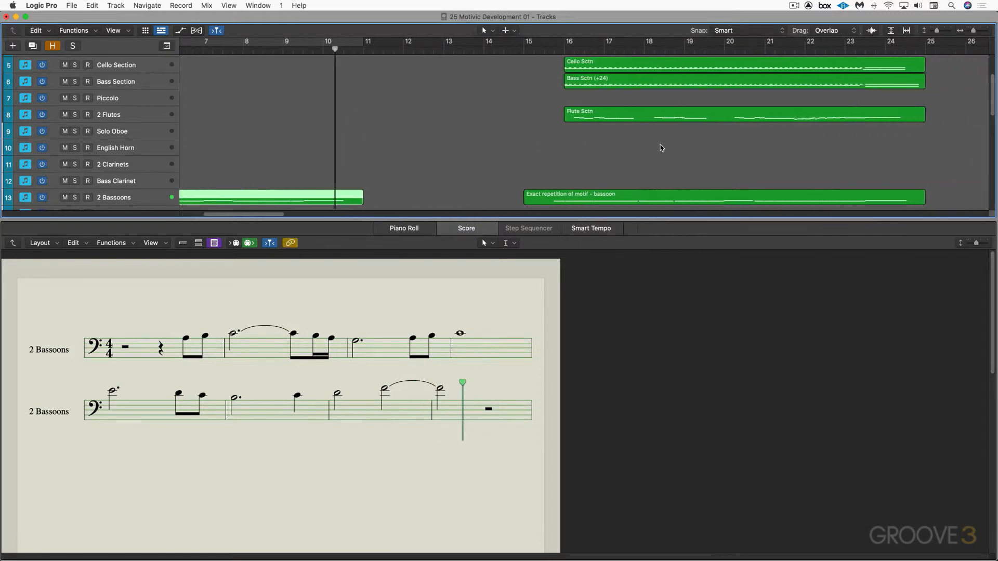
scroll(660, 148, right, 4)
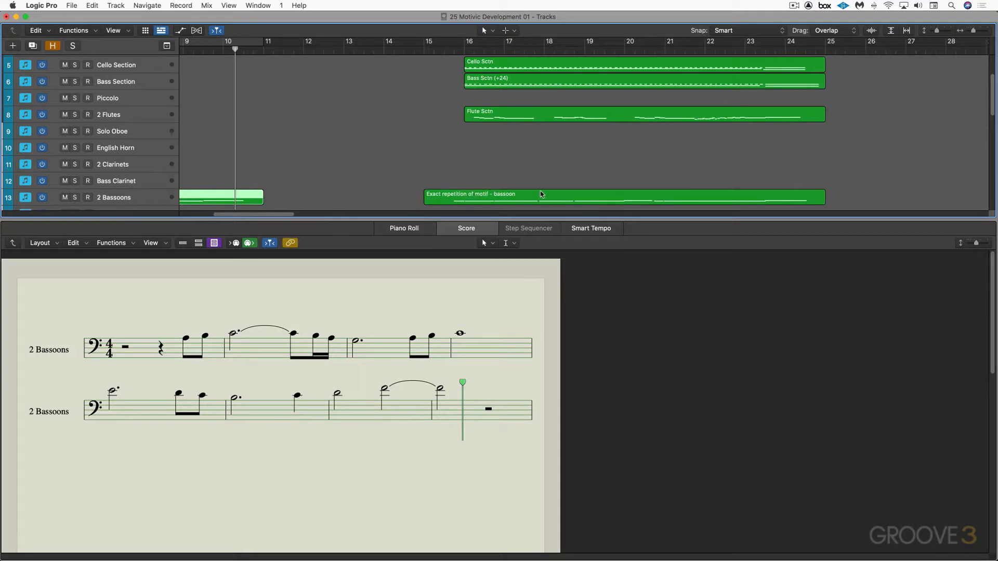
click(502, 195)
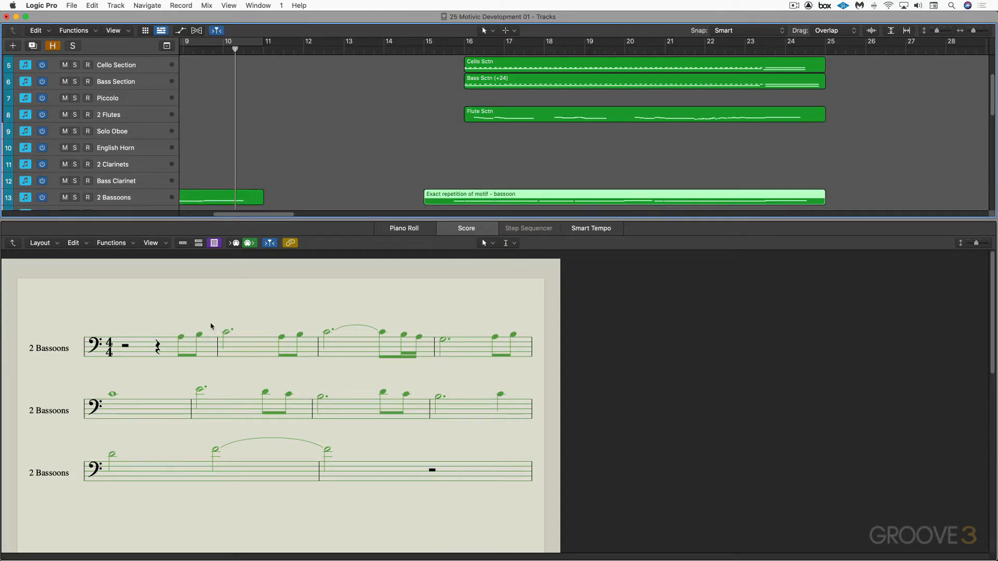
click(130, 198)
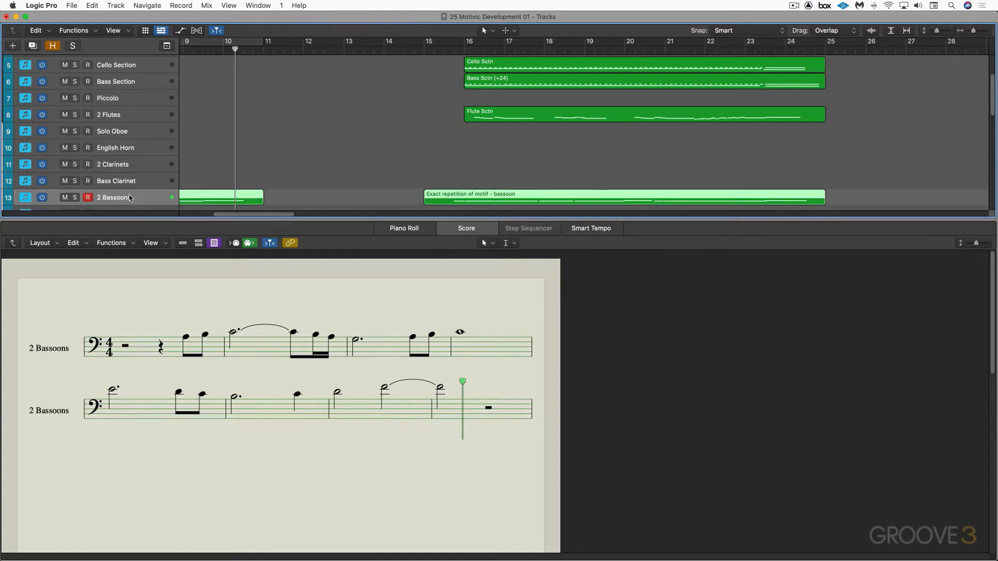
click(505, 198)
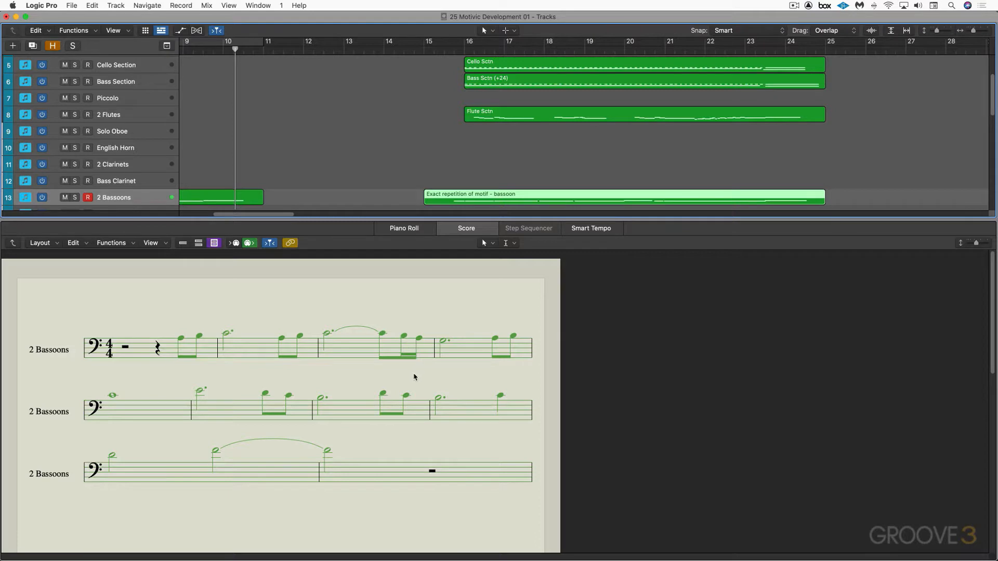
Play the exact bassoon repetition from the middle of bar 15 while following its notation
click(442, 51)
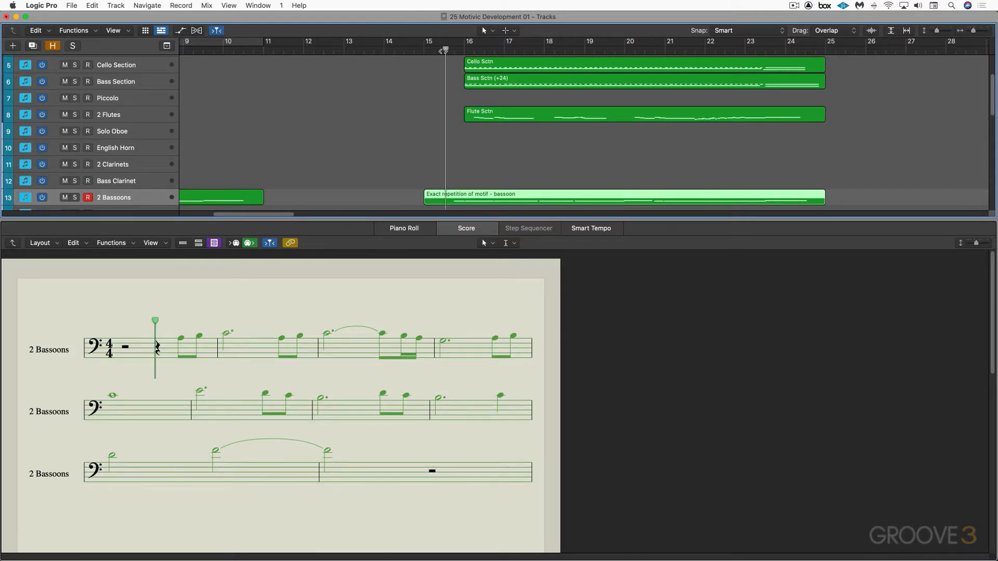
key(space)
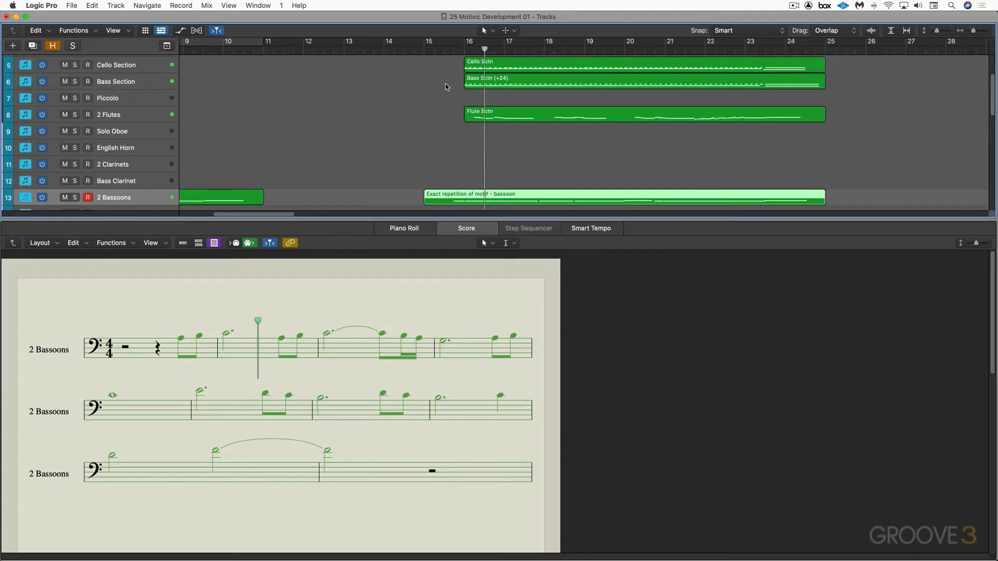
click(335, 310)
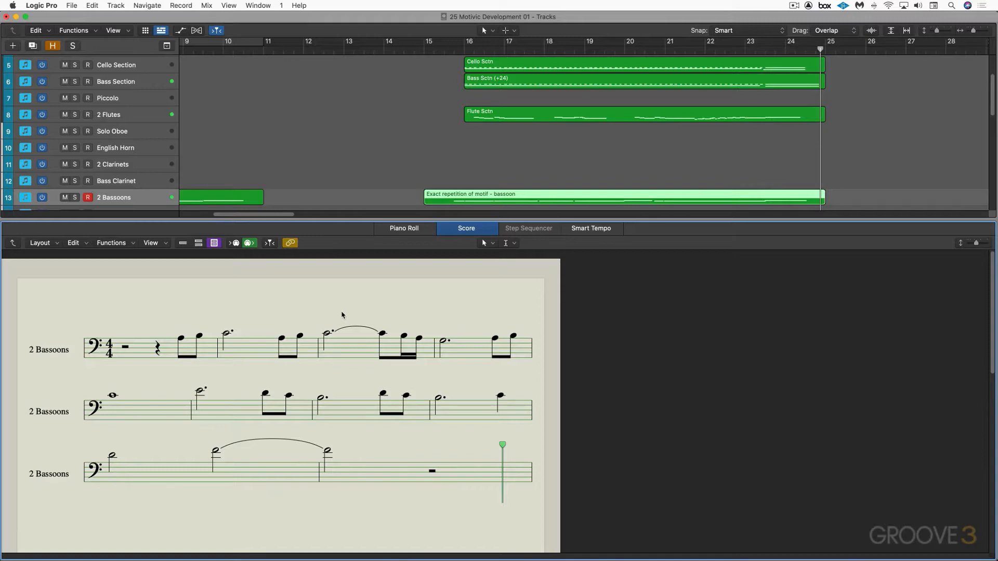
Mute the bassoon and trumpet "Exact repetition of motif" regions and play the arrangement from the middle of bar 15
key(p)
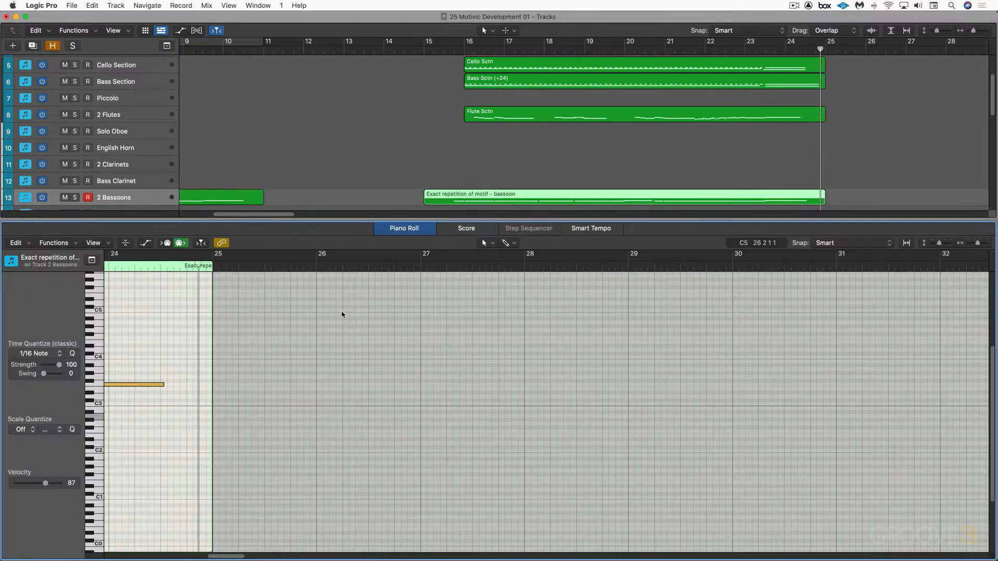
key(p)
drag(429, 170, 429, 239)
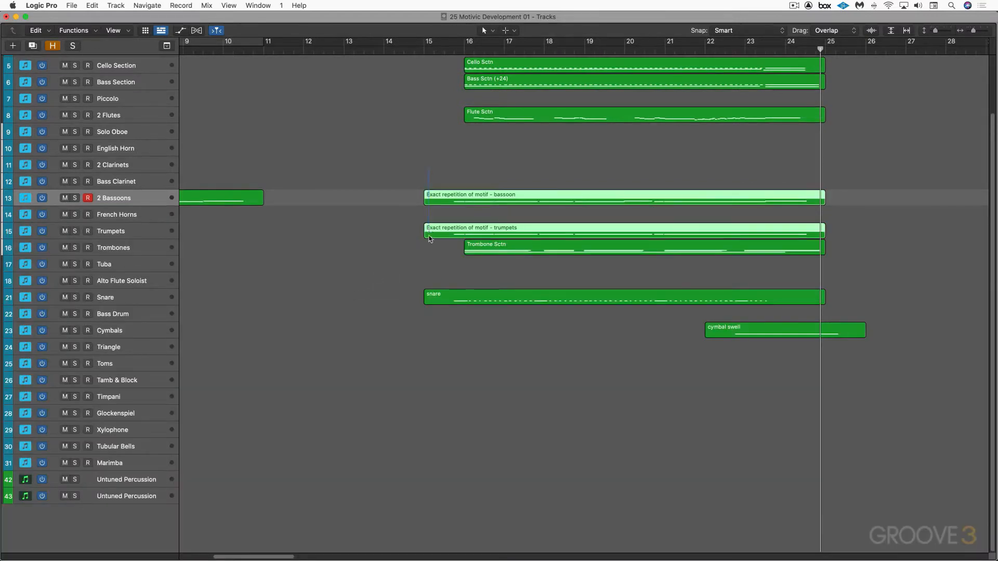
key(ctrl+m)
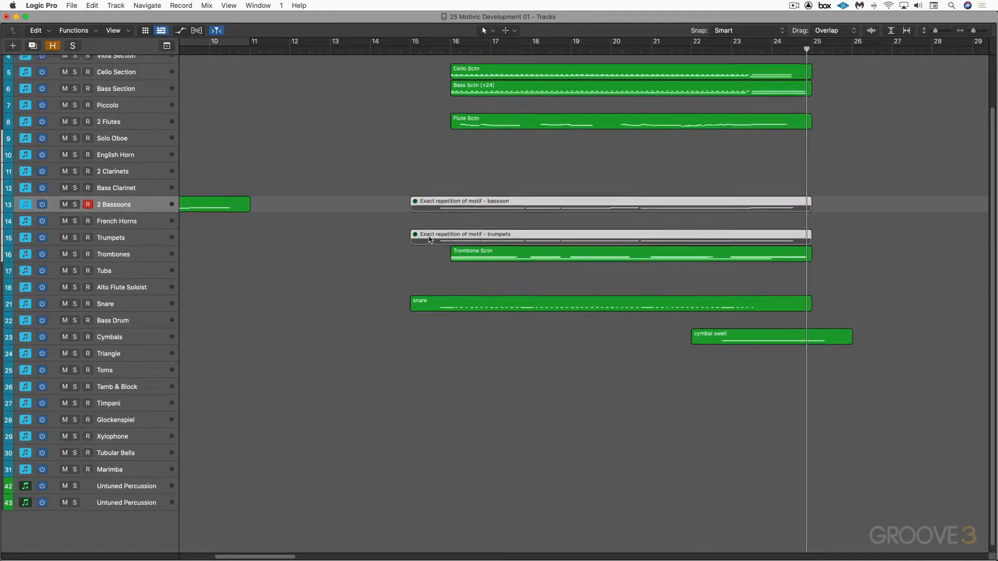
scroll(430, 239, up, 3)
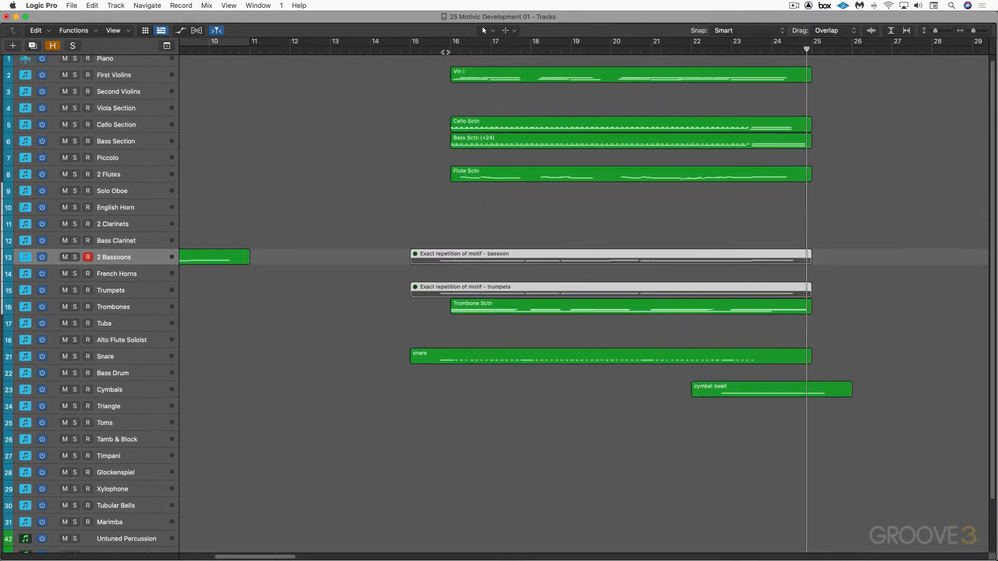
click(440, 51)
key(space)
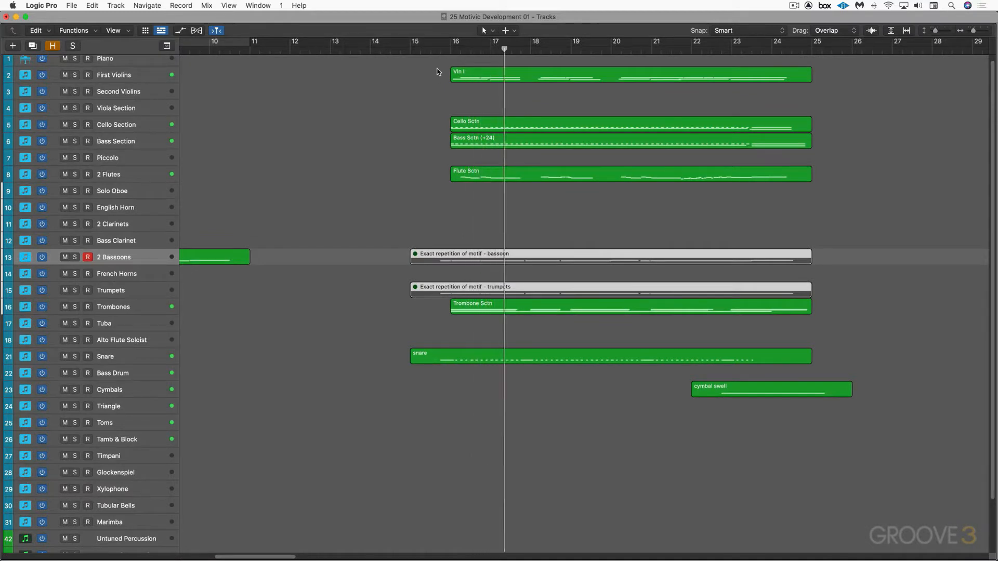
Solo the Vln I, Flute, Cello and Bass section regions to hear those parts alone
click(460, 75)
shift+click(495, 174)
key(ctrl+s)
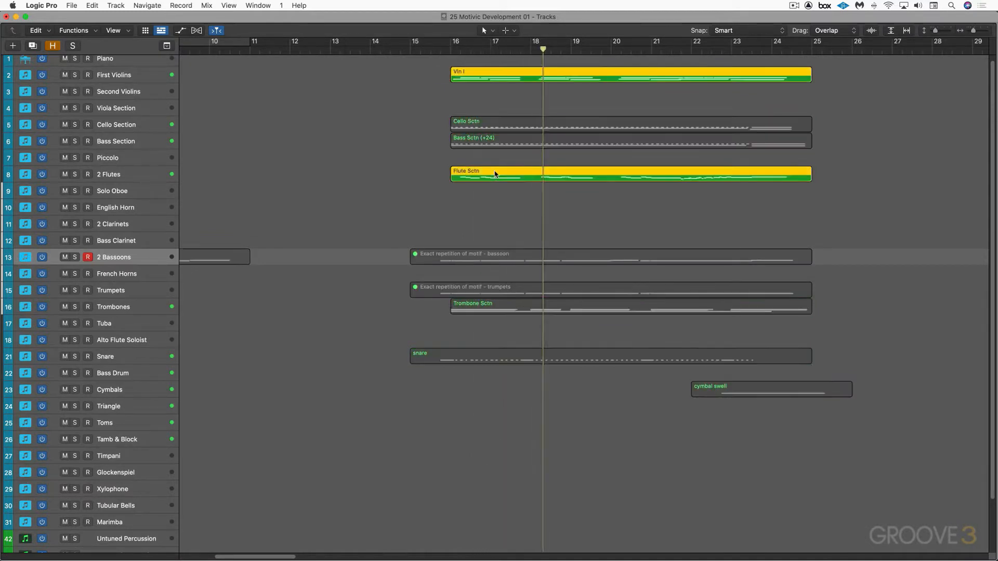
shift+click(470, 123)
shift+click(480, 143)
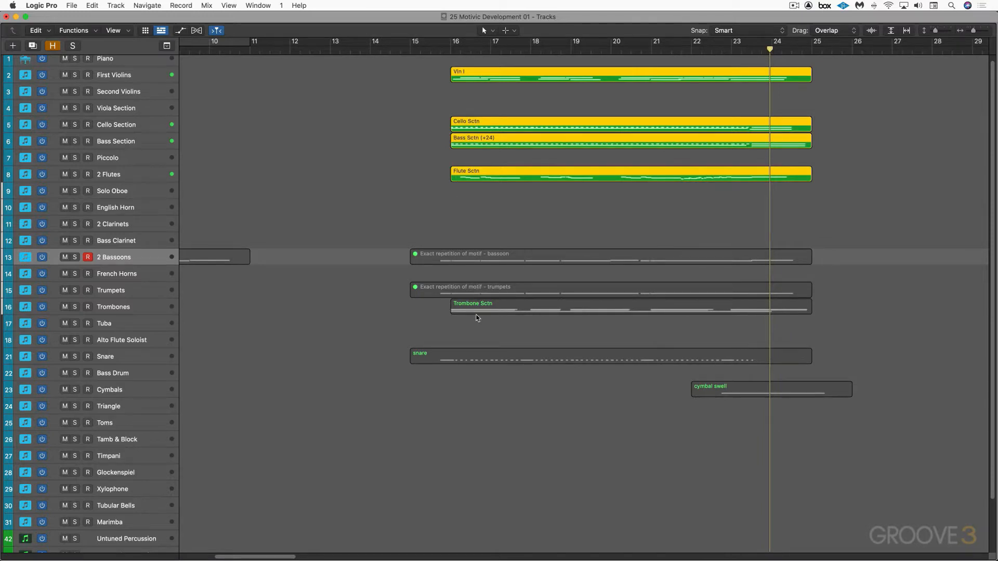
Turn off the region solo and replay the full accompaniment without the motif regions
key(ctrl+z)
key(ctrl+z)
key(ctrl+s)
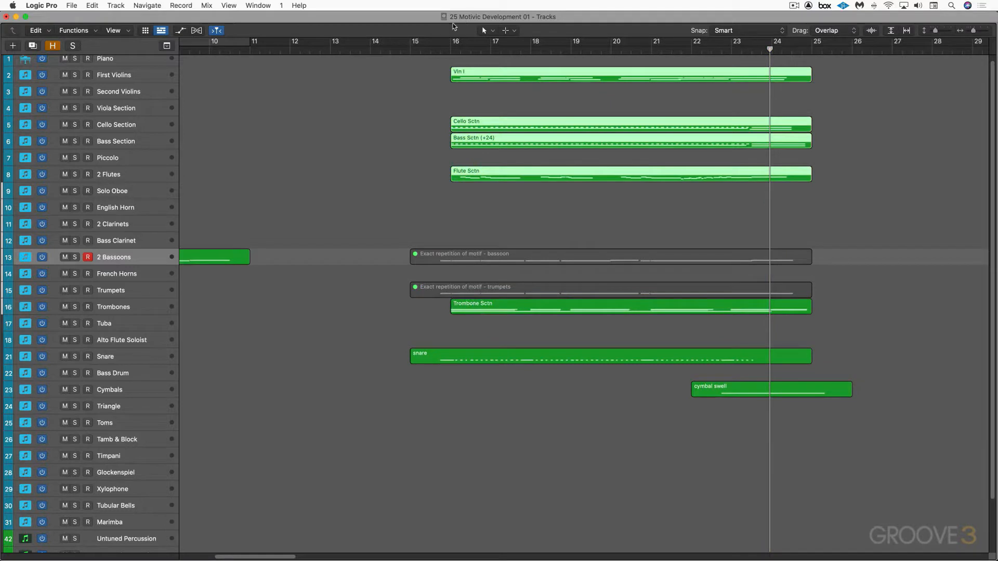
key(space)
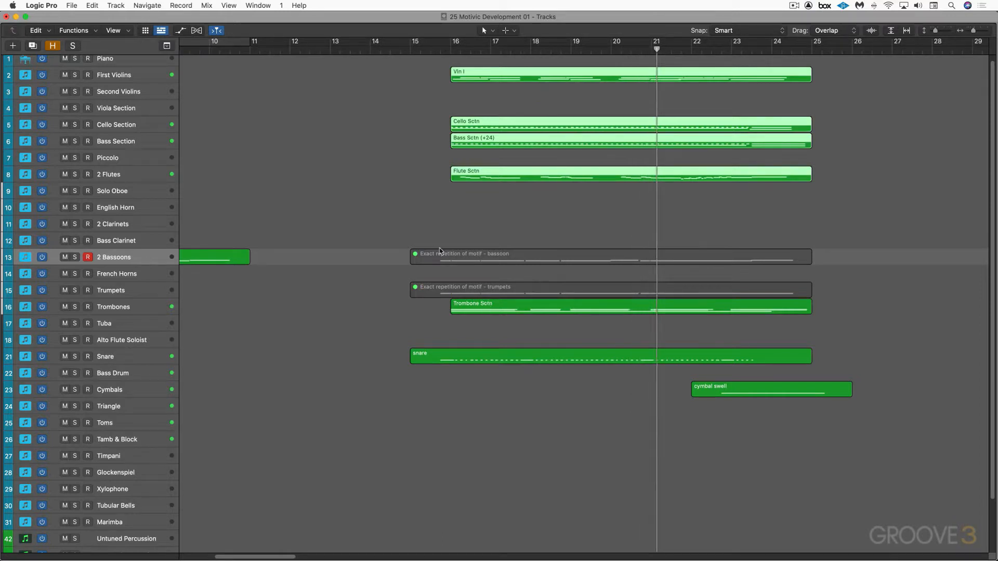
Unmute the bassoon and trumpet motif regions and play from the middle of bar 15 with the score open
drag(429, 229, 425, 297)
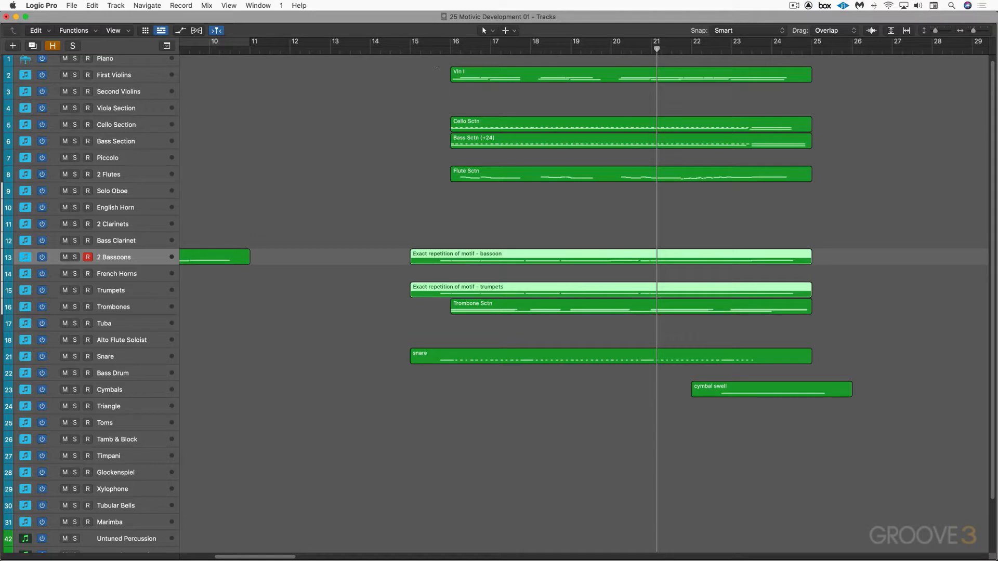
click(435, 49)
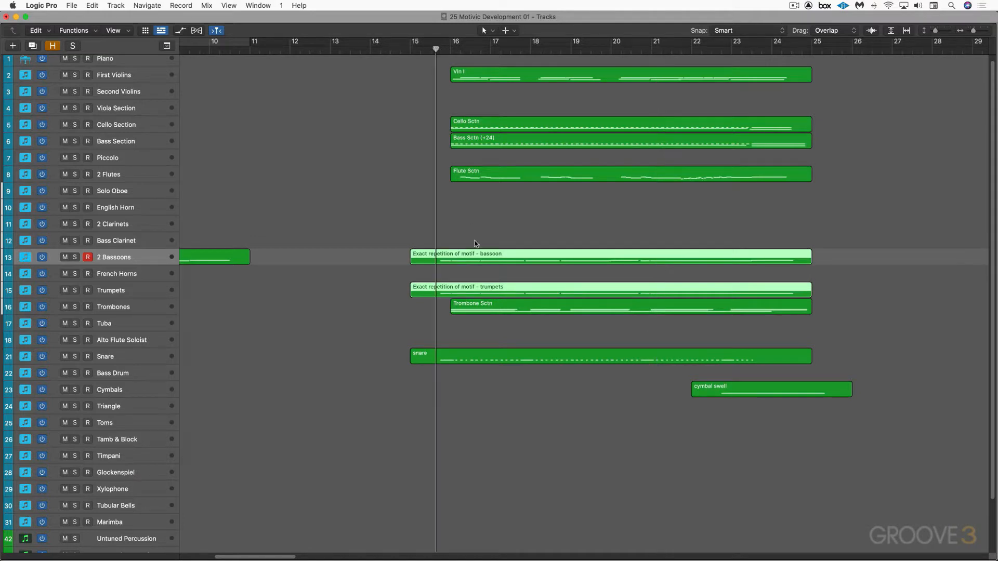
key(n)
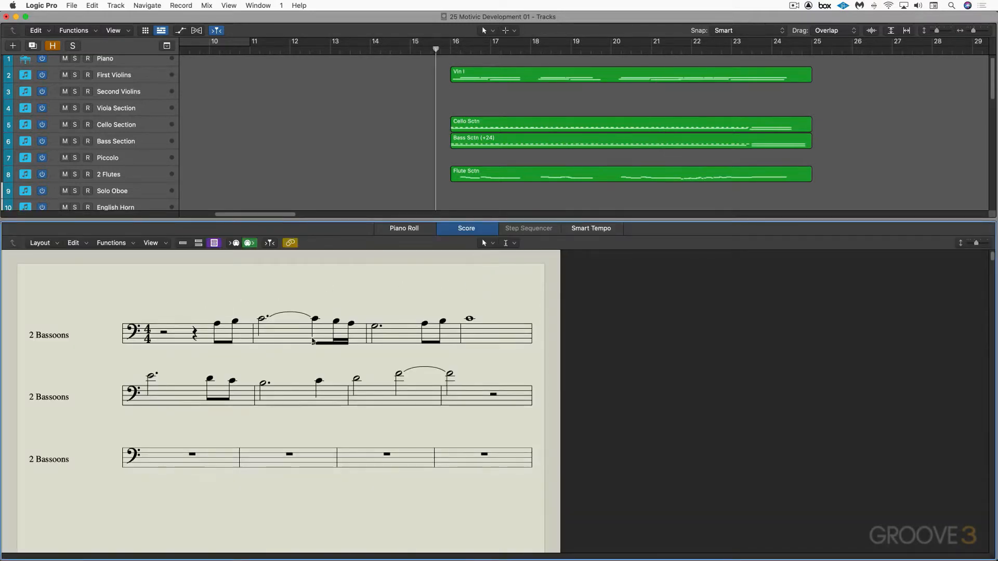
key(space)
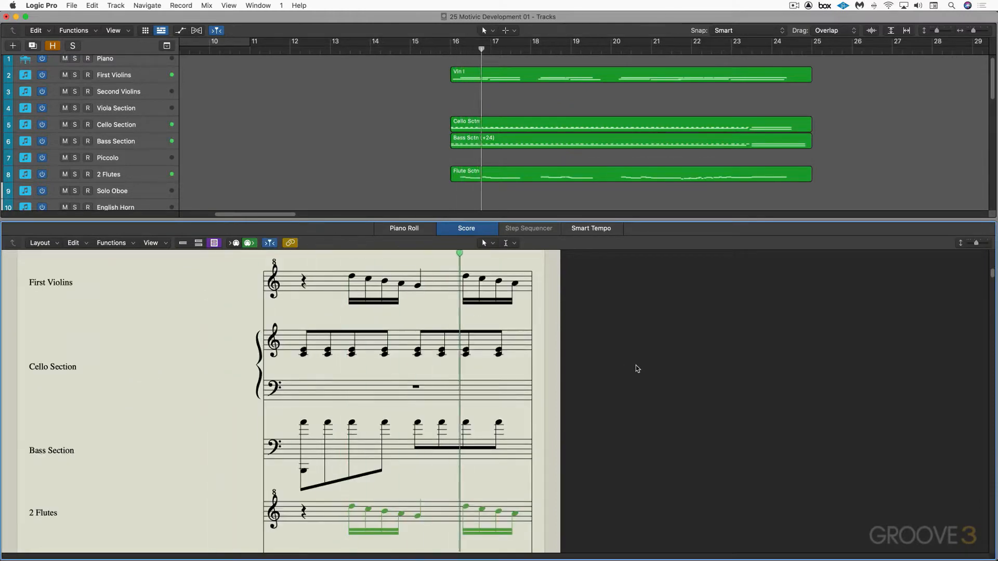
Display the "Exact repetition of motif - trumpets" region in the score and follow its notation during playback
scroll(515, 185, down, 5)
scroll(494, 179, down, 1)
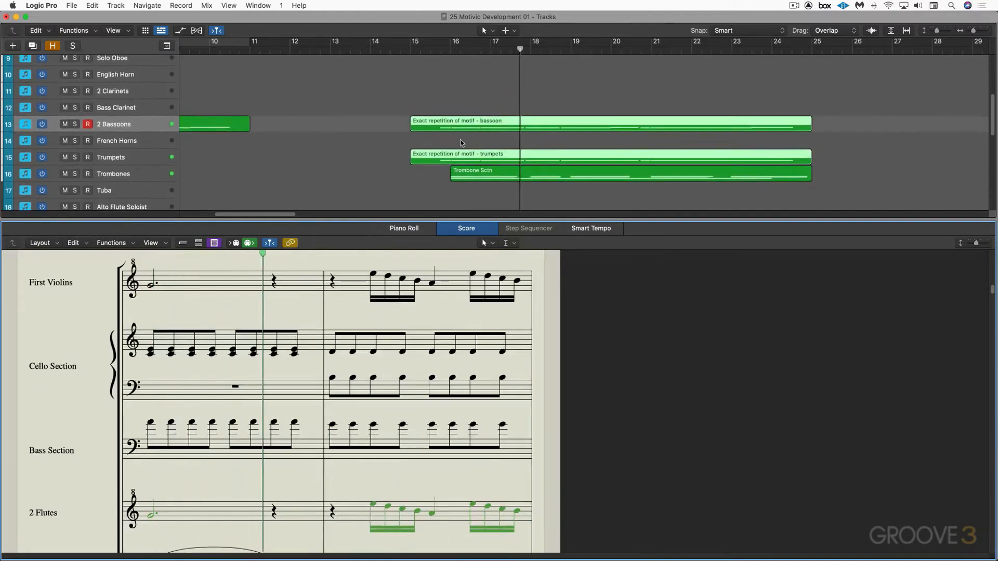
click(478, 156)
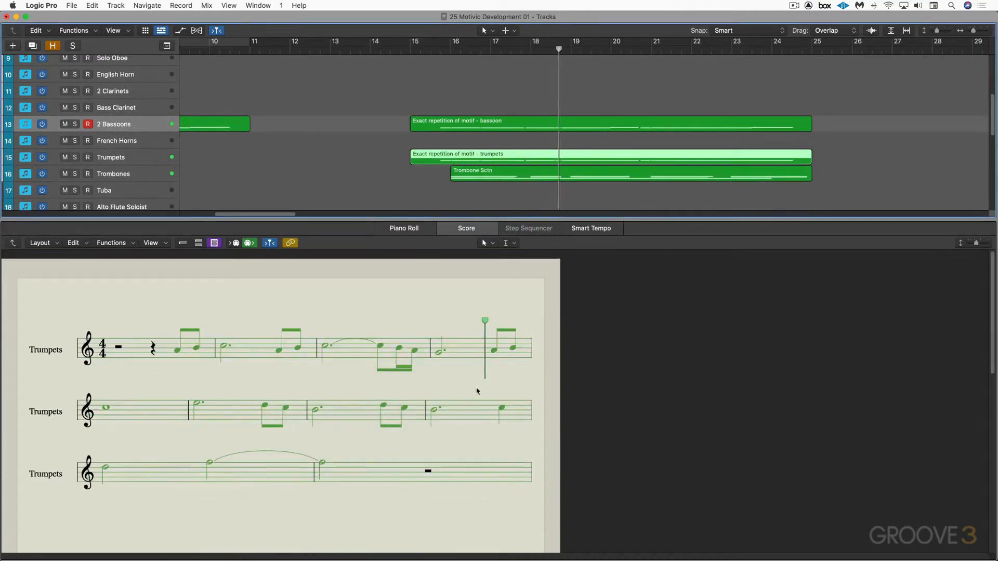
click(490, 394)
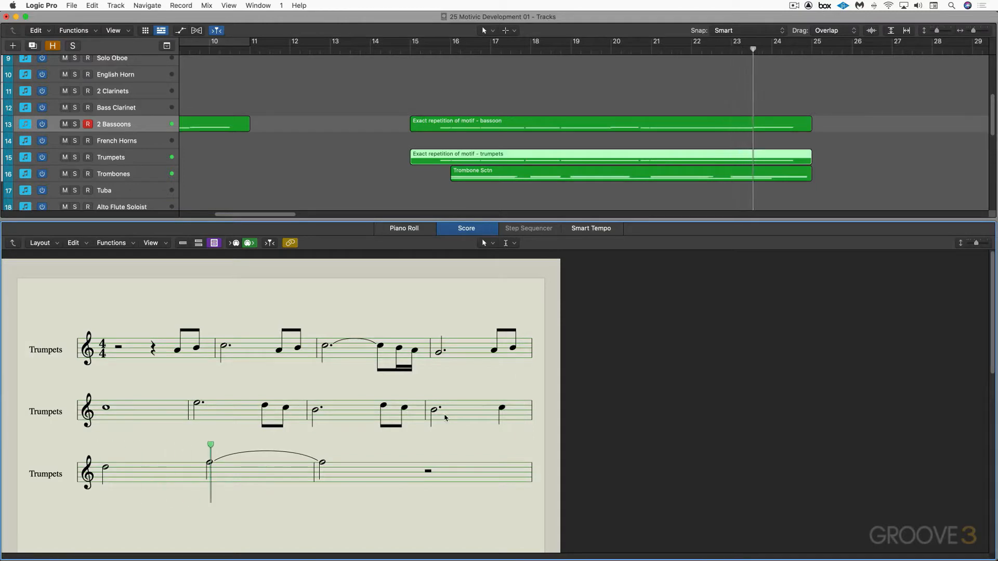
Stop playback and open the "Sequential Repetition - trumpets" region starting at bar 31 in the score
key(e)
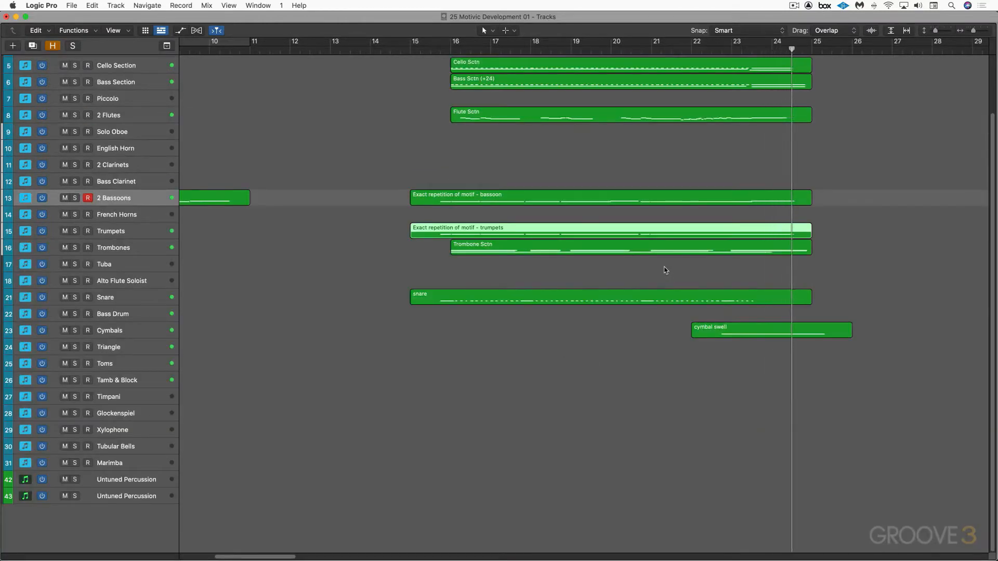
key(space)
scroll(662, 271, right, 6)
scroll(662, 270, right, 13)
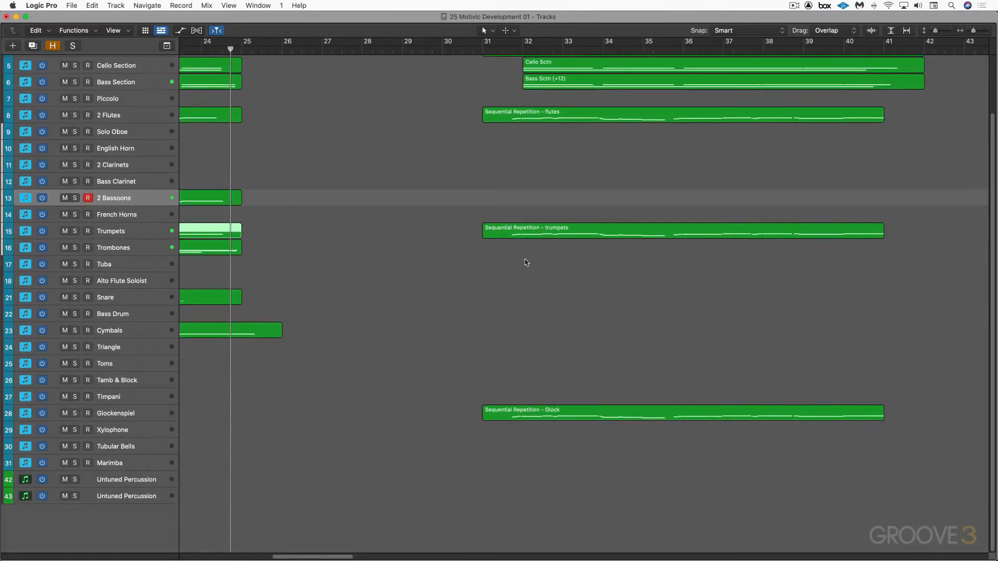
click(525, 233)
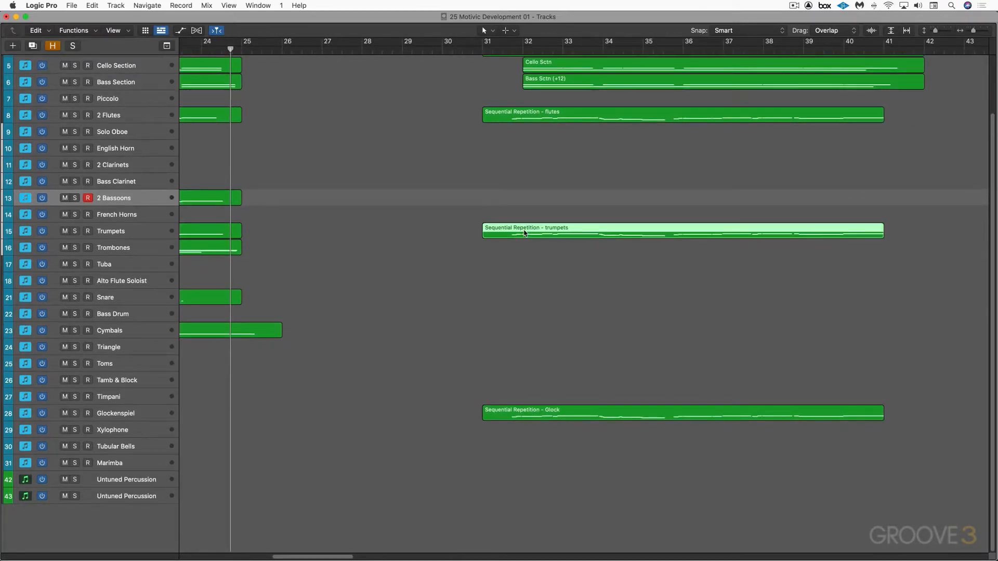
double_click(502, 232)
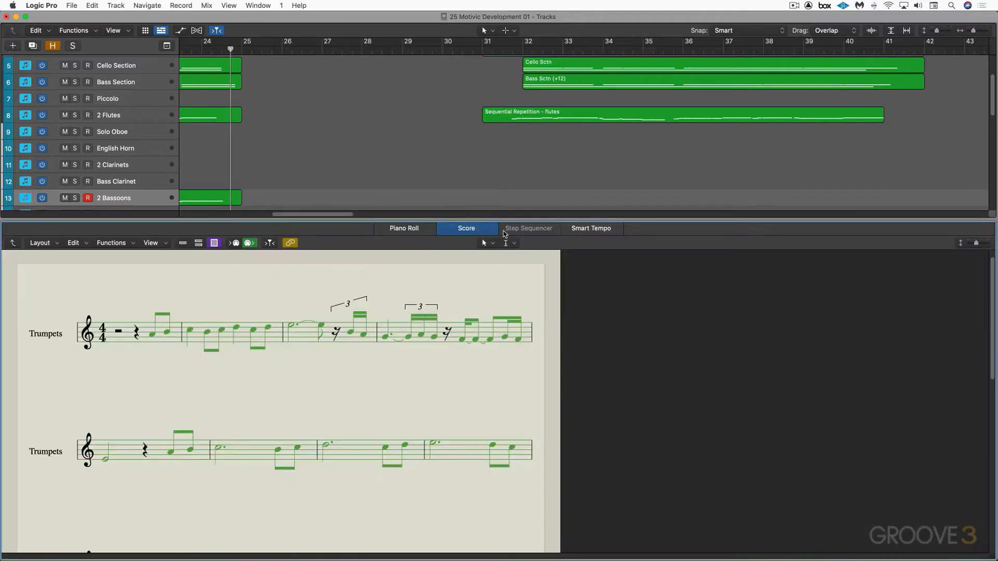
scroll(525, 183, down, 3)
click(500, 192)
click(508, 177)
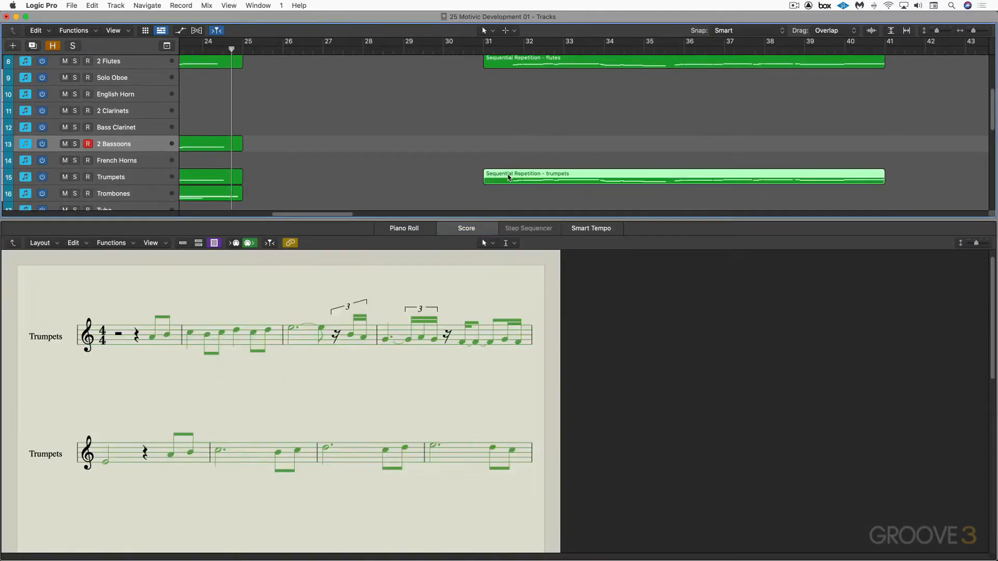
Solo the Trumpets track's regions and play the sequential repetition from the middle of bar 31, reviewing its notation
drag(493, 49, 502, 50)
click(150, 178)
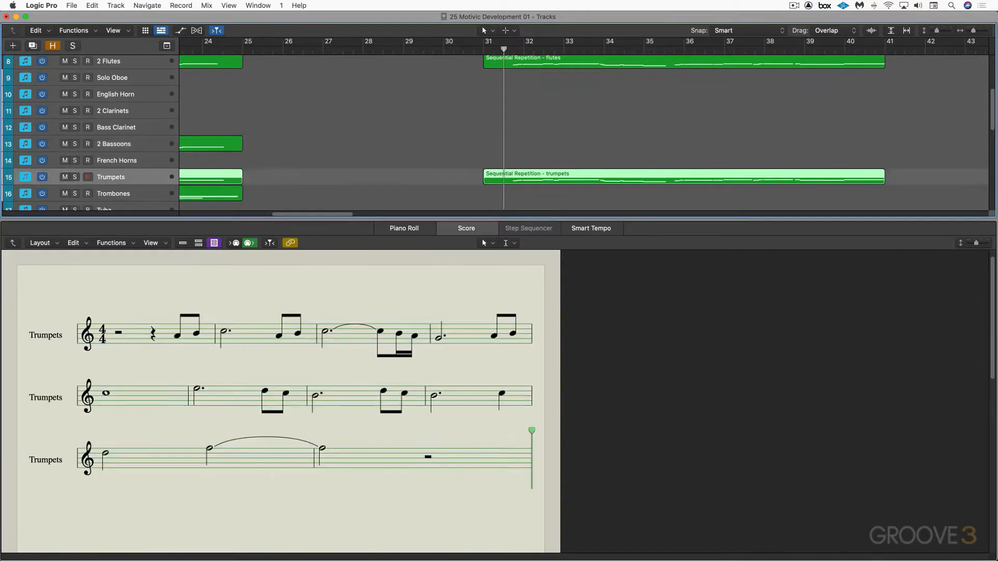
key(ctrl+s)
key(space)
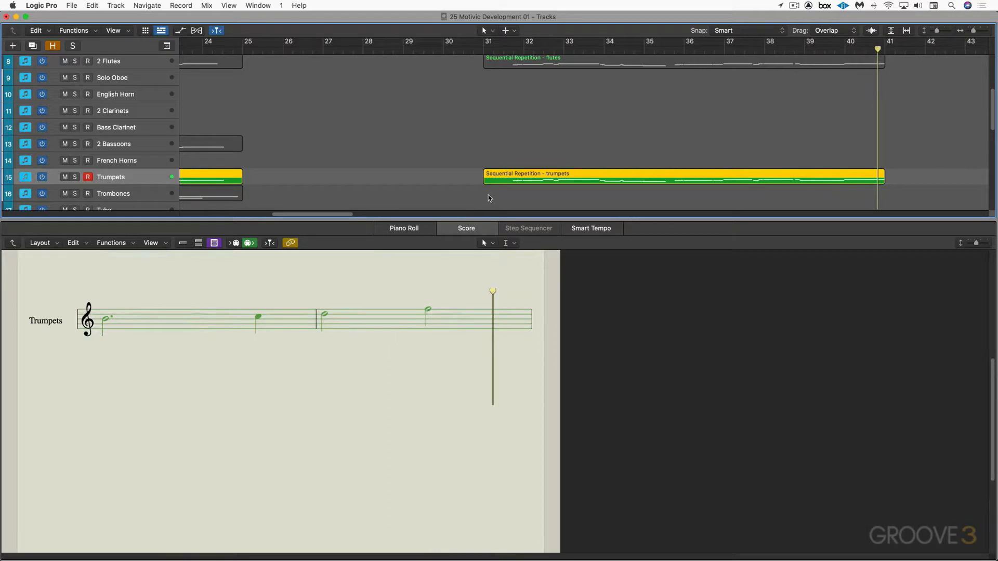
scroll(322, 308, up, 3)
scroll(322, 308, up, 5)
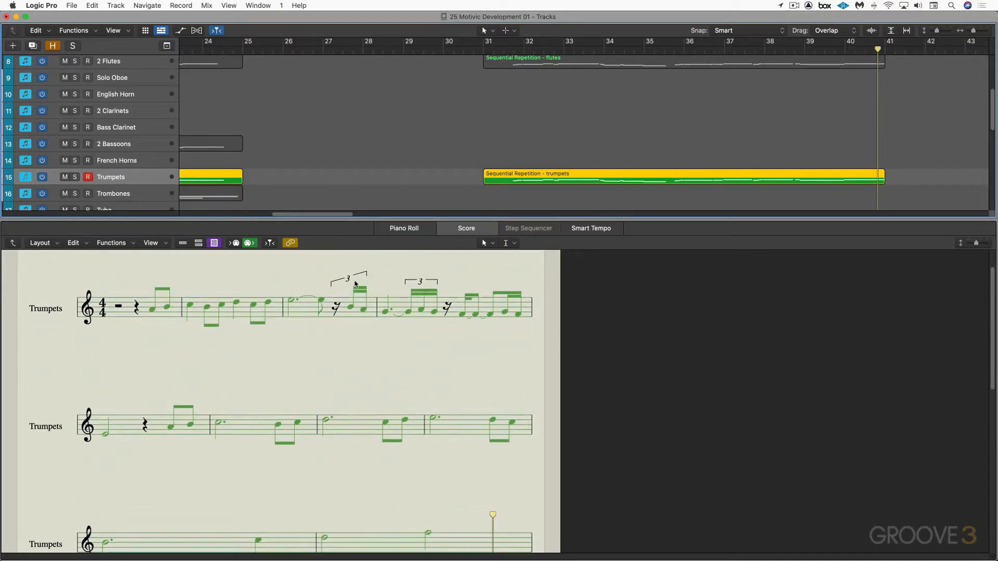
Turn off the trumpet solo and play the sequential repetition with the full orchestra
key(ctrl+s)
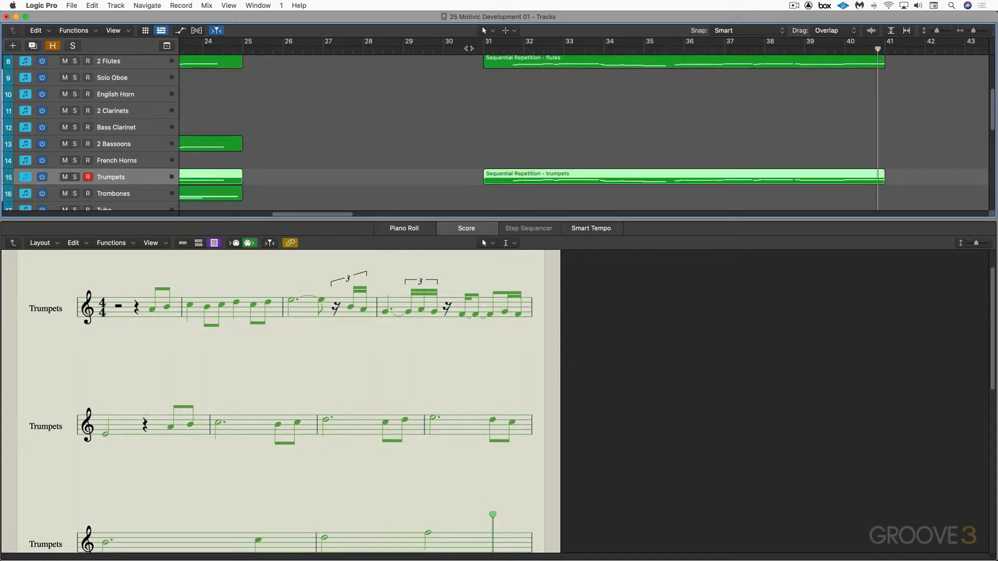
key(space)
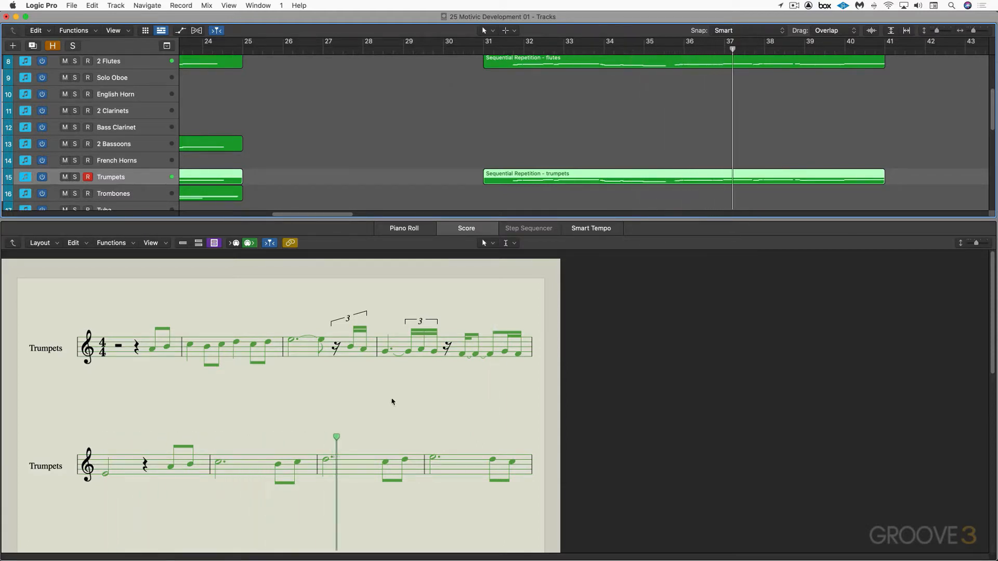
Close the score editor and return to the sequential repetition regions starting at bar 31 in the full tracks view
click(406, 433)
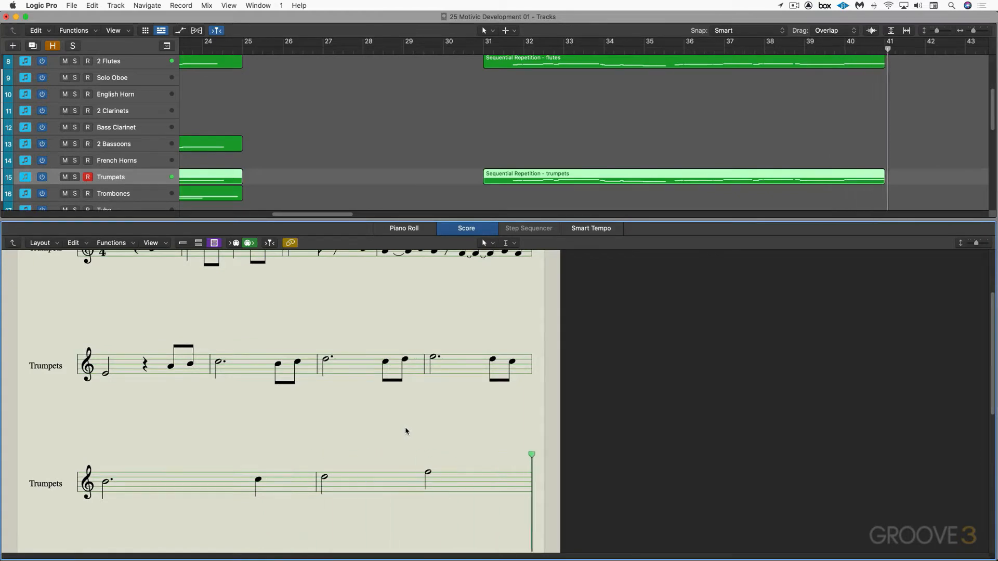
key(p)
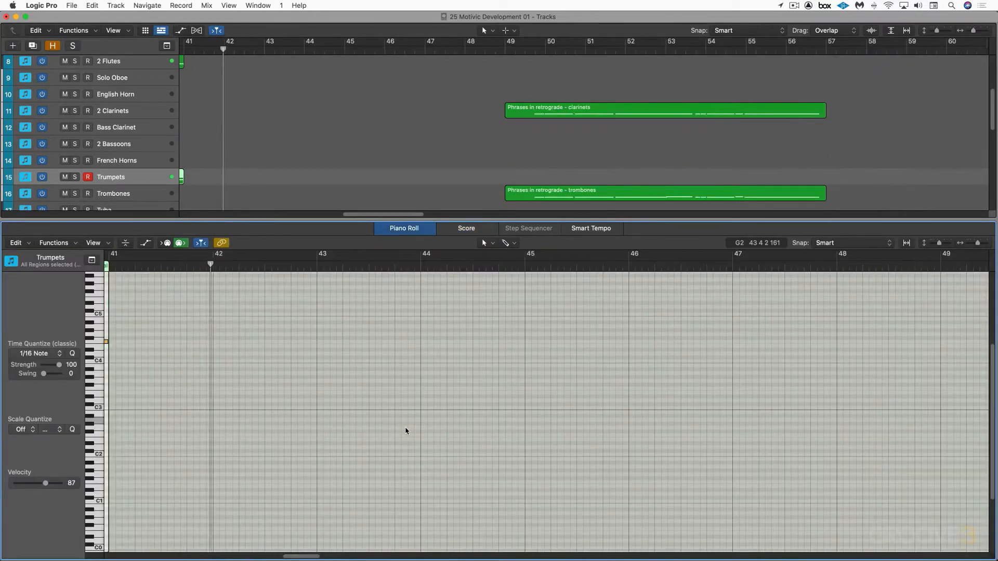
key(p)
scroll(395, 411, left, 10)
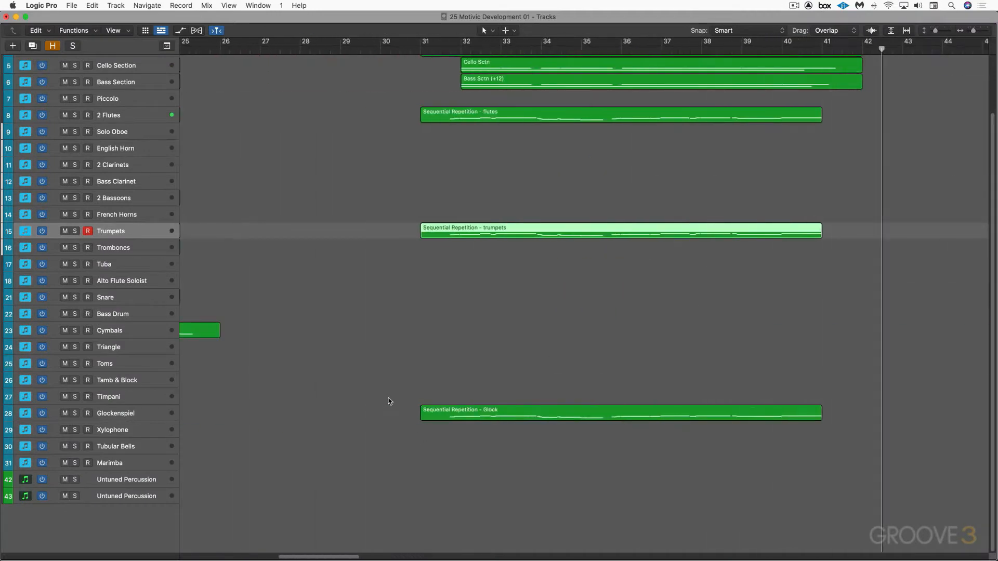
scroll(411, 401, right, 2)
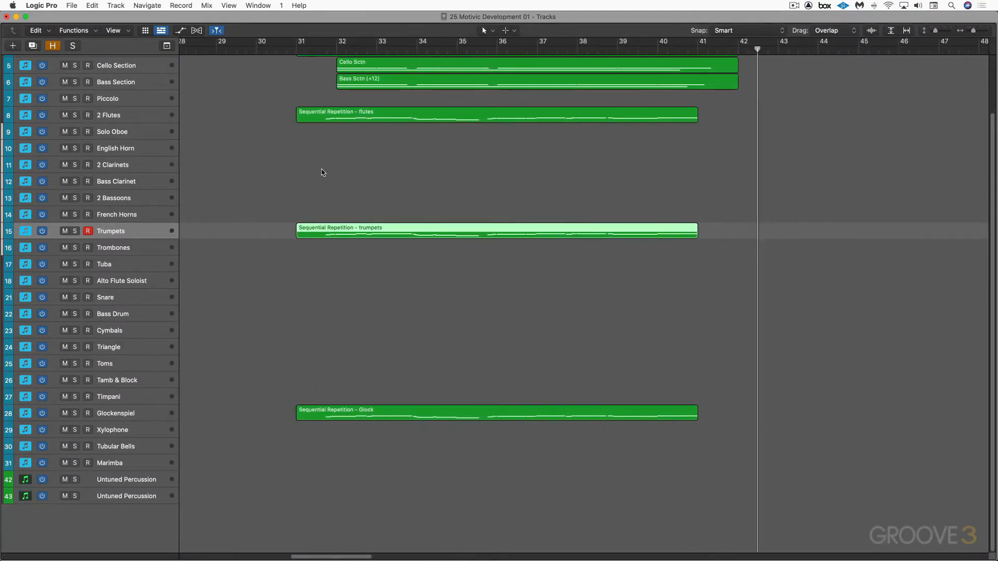
Mute the "Sequential Repetition" regions for trumpets and Glock, and play the section from bar 31
drag(366, 333, 394, 424)
key(ctrl+m)
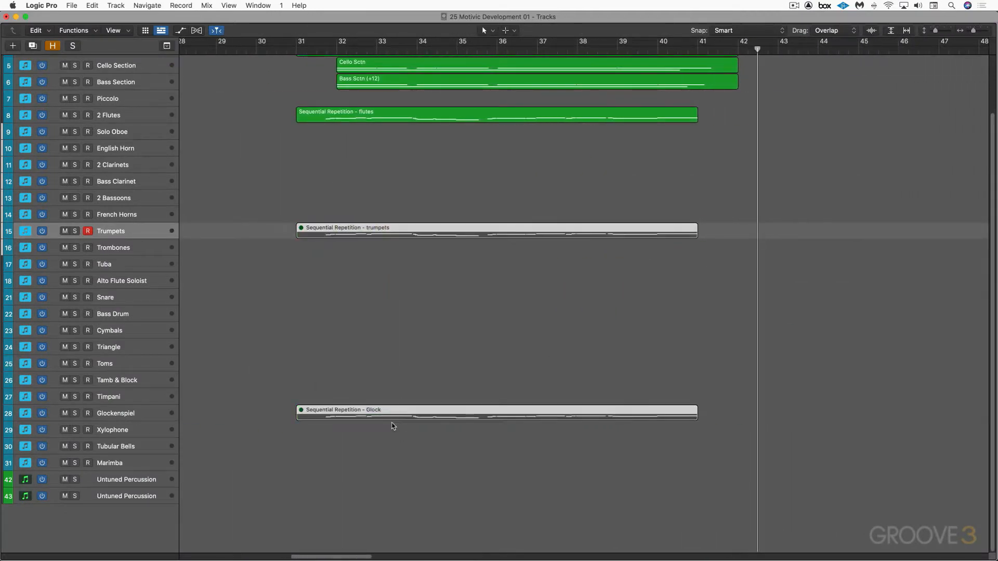
scroll(367, 194, up, 2)
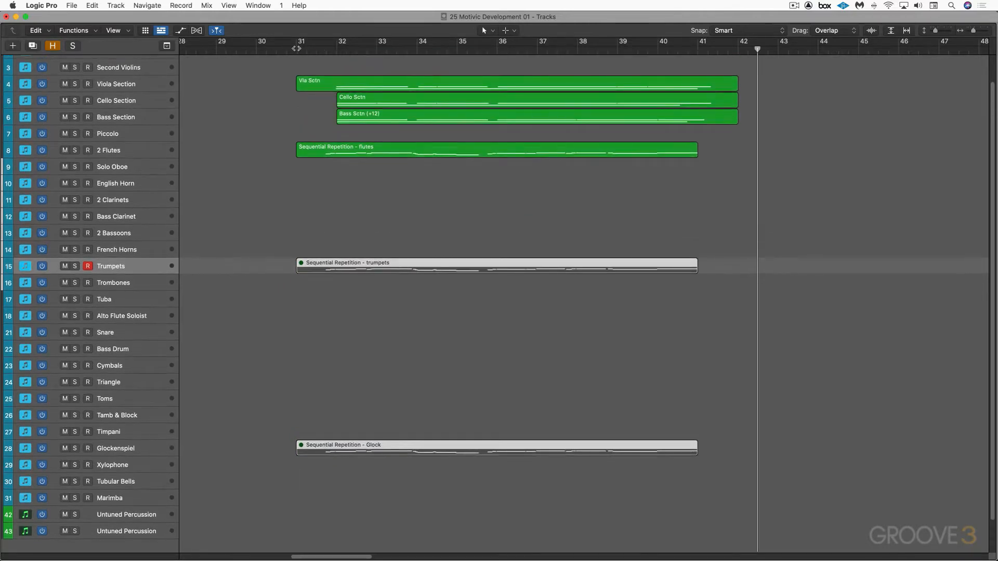
click(296, 48)
key(space)
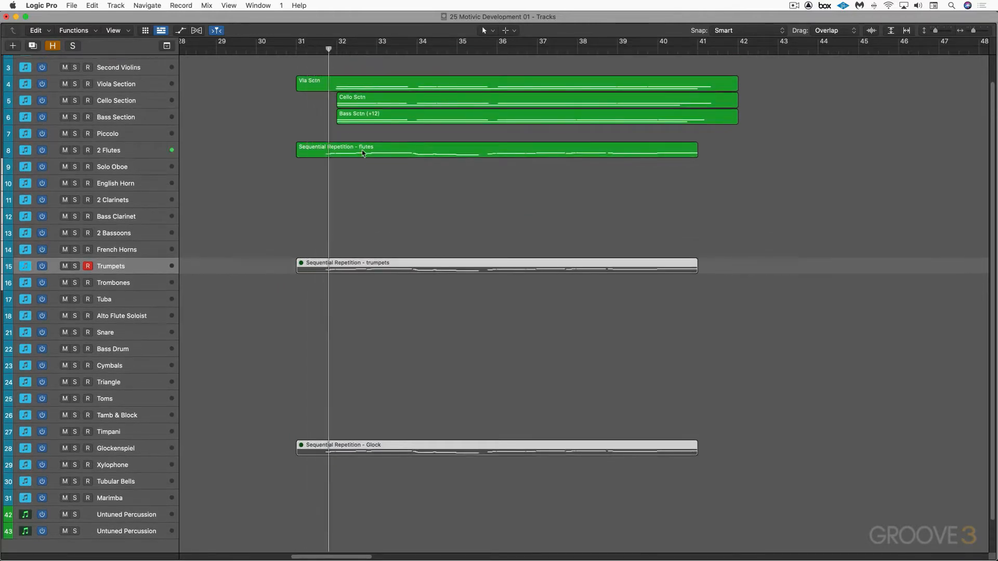
Mute the "Sequential Repetition - flutes" region as well and play only the string accompaniment from bar 32
click(362, 153)
key(ctrl+m)
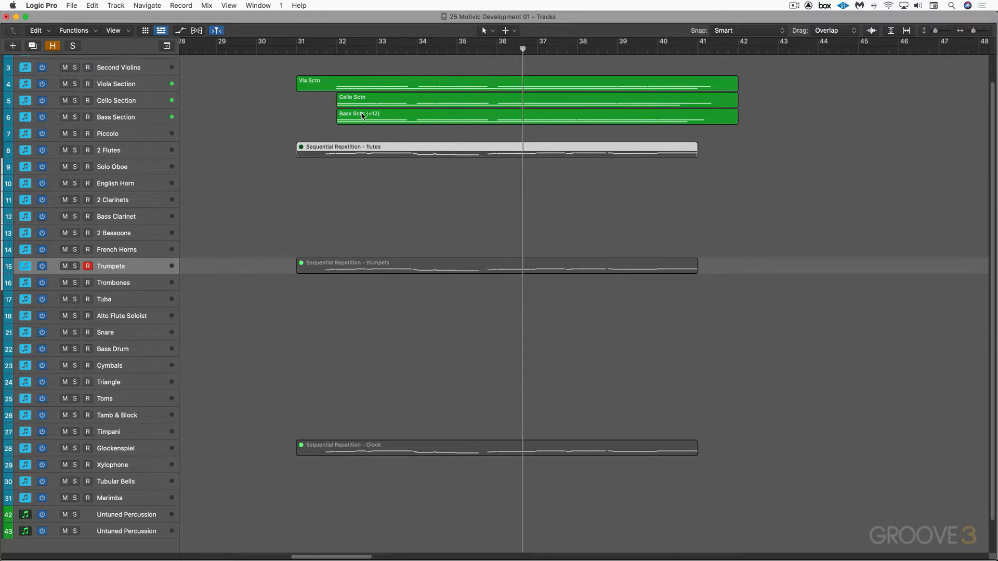
key(space)
click(336, 49)
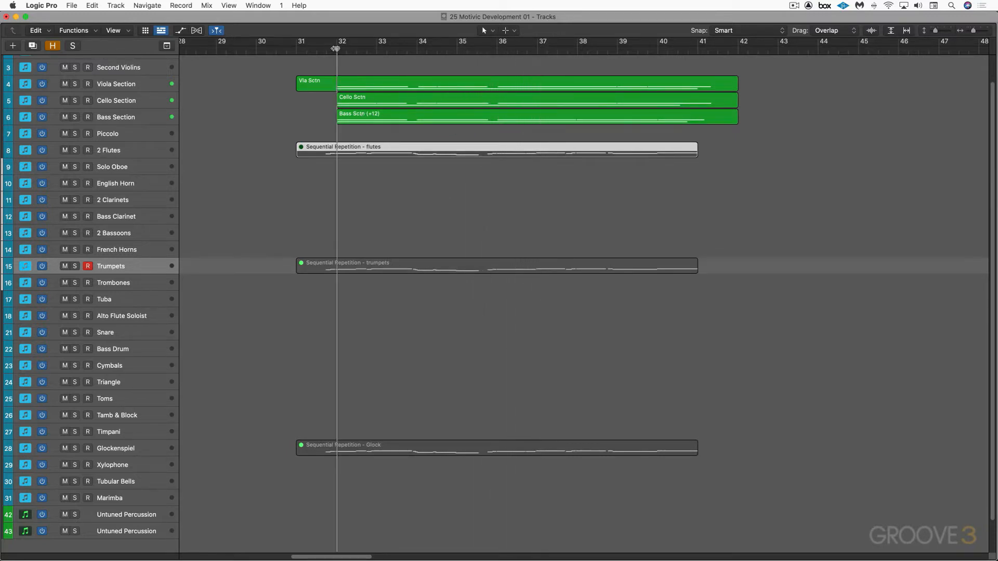
key(space)
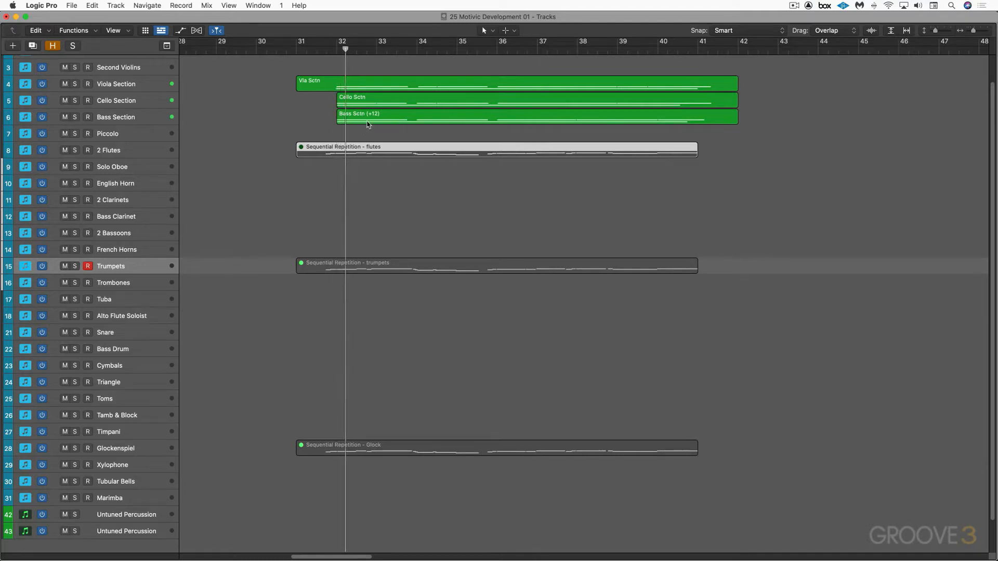
Examine the "Bass Sctn (+12)" region's notation in the score during playback, and close the score
click(367, 120)
key(n)
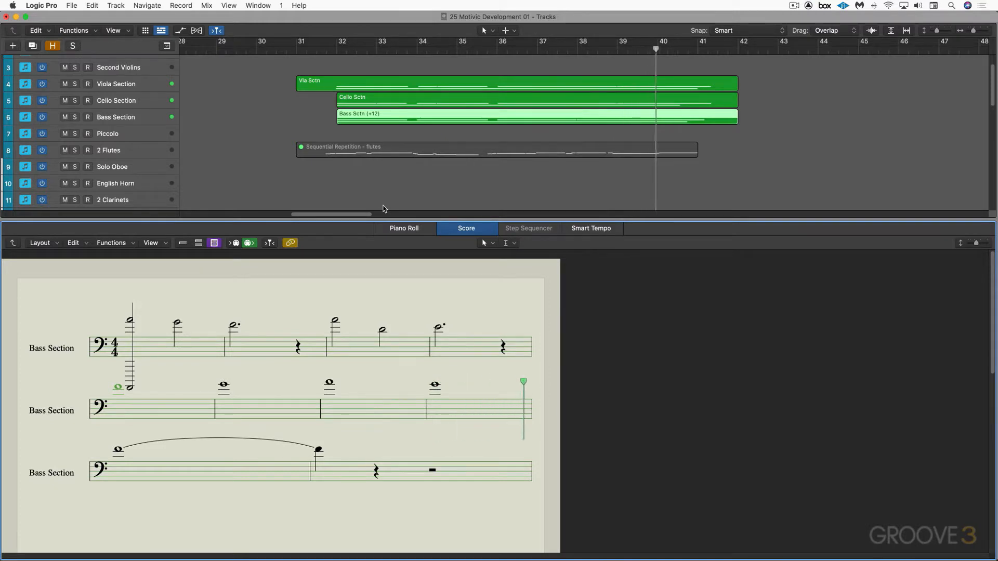
key(n)
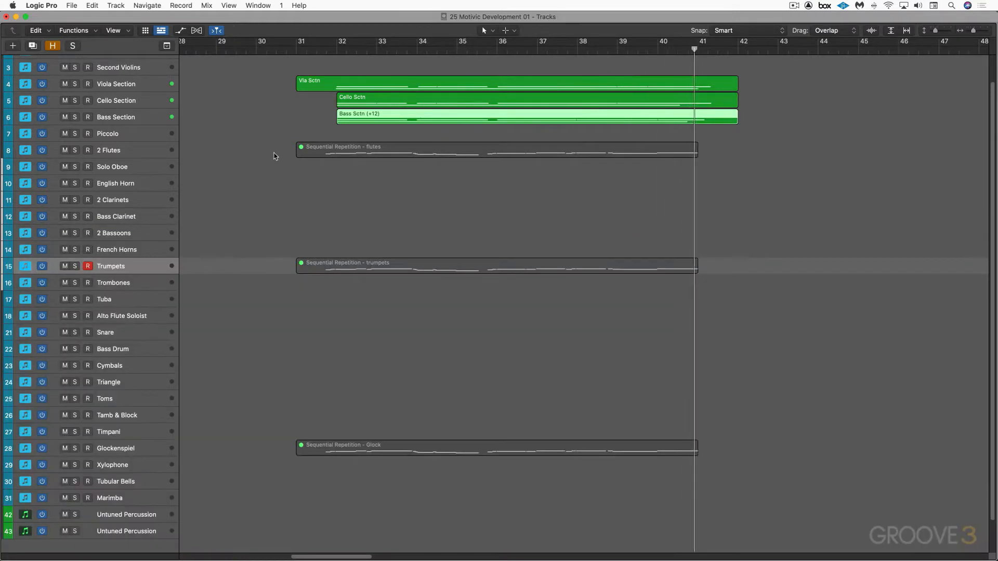
Unmute the flutes, trumpets and Glock sequential repetition regions and play the full section from the middle of bar 31
drag(272, 147, 384, 461)
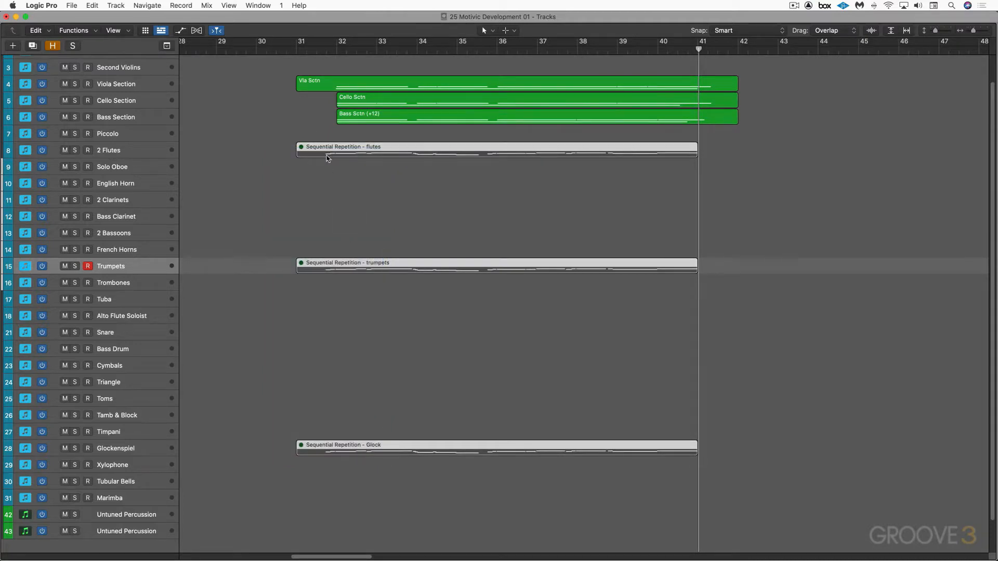
key(m)
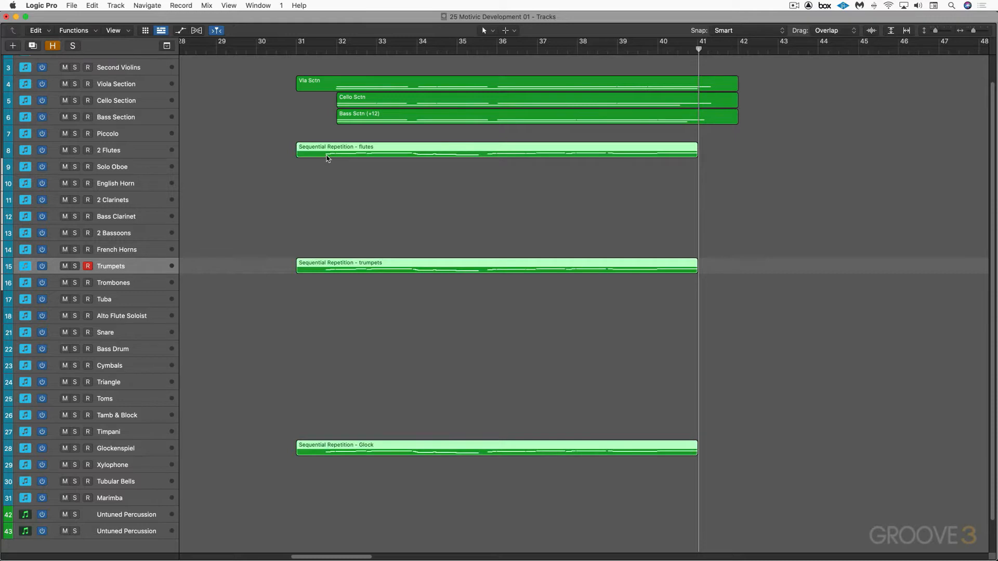
click(318, 50)
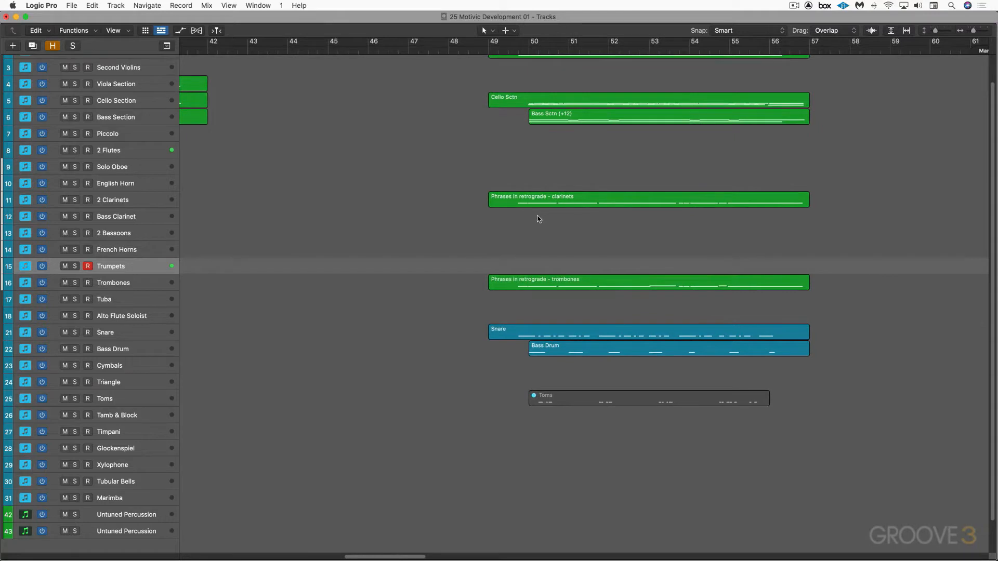
Open the "Phrases in retrograde - clarinets" region in the score and play it with the 2 Clarinets track soloed
click(512, 198)
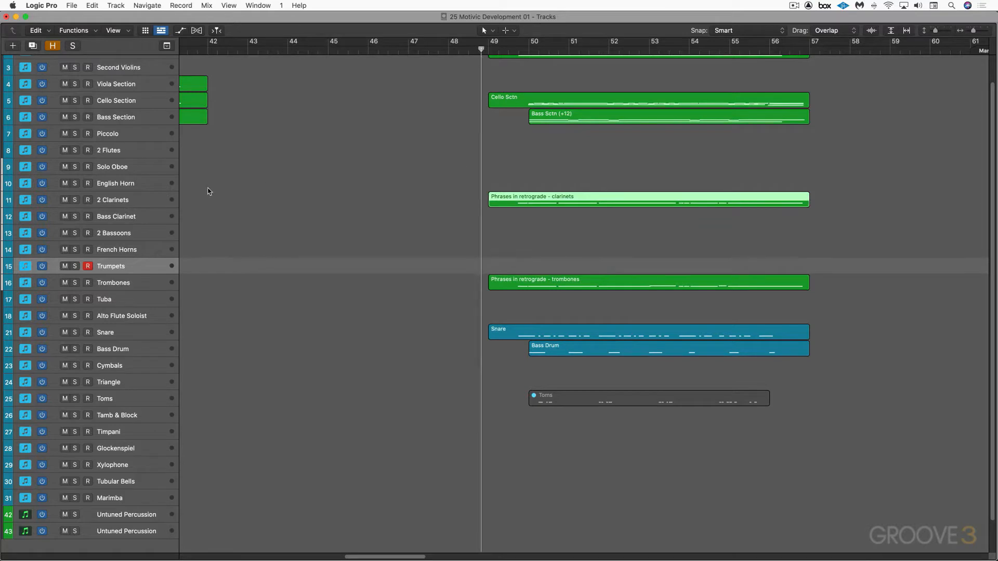
click(143, 199)
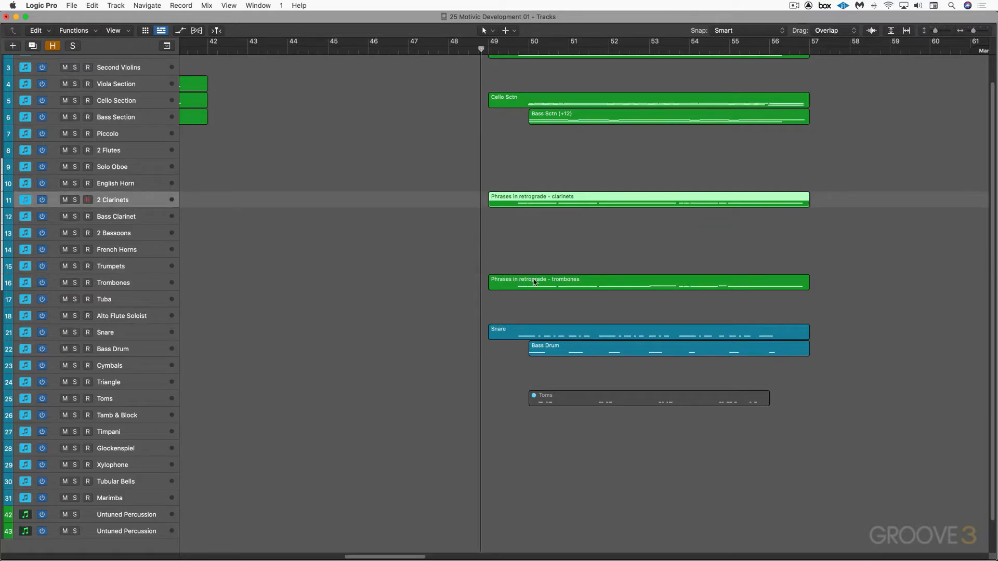
key(n)
key(space)
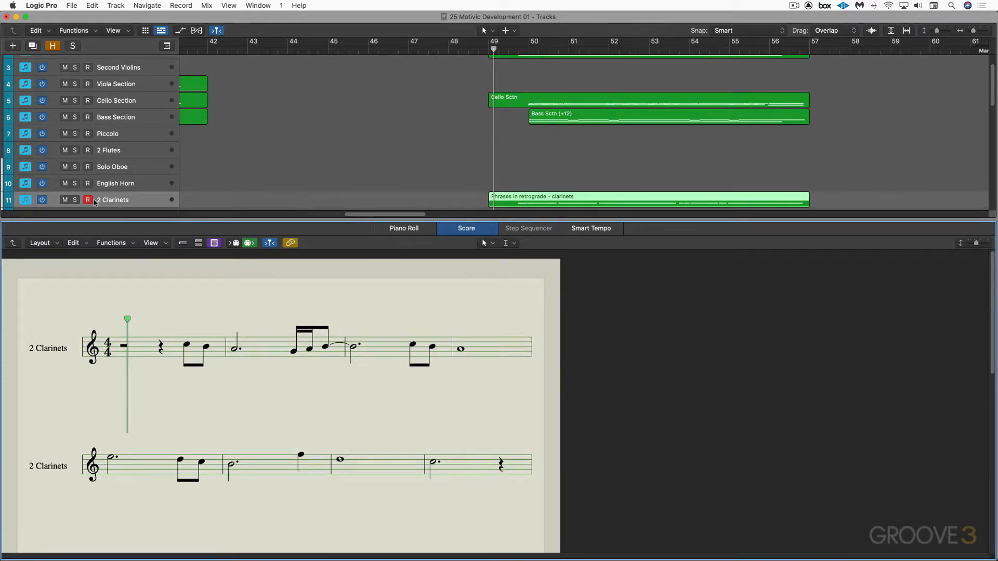
click(75, 200)
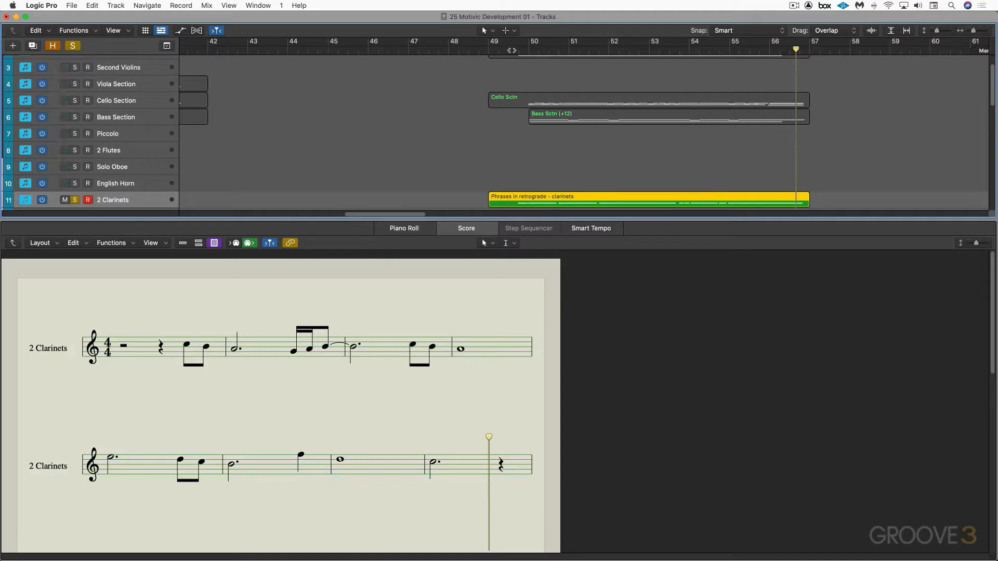
Turn off the clarinet solo and play the retrograde section from bar 49 with the full orchestra, closing the score
click(76, 201)
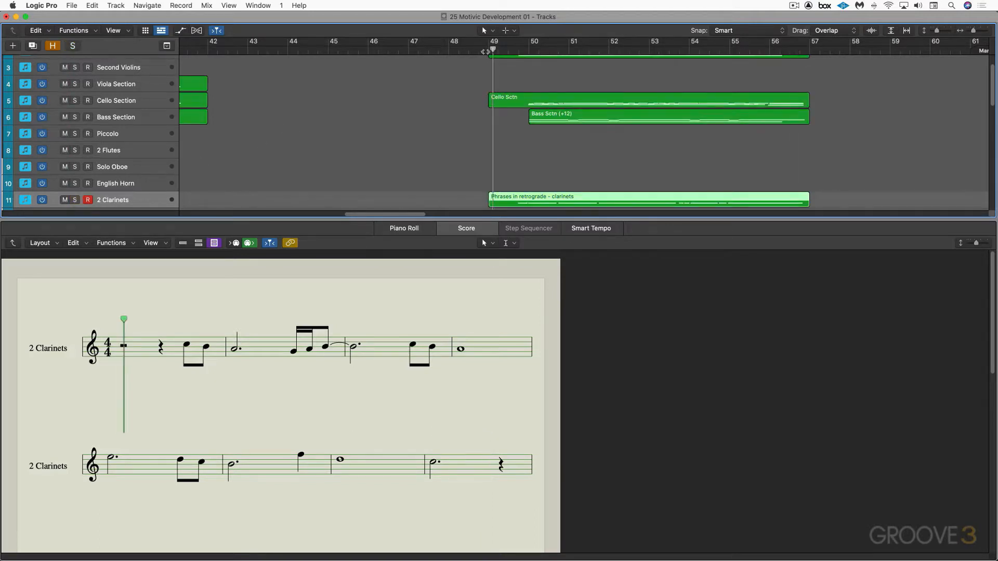
key(space)
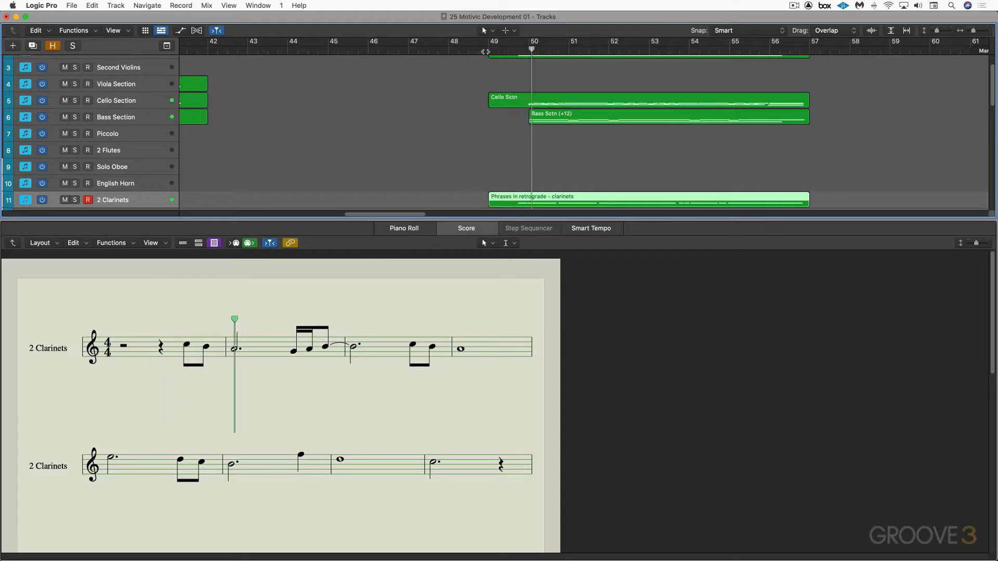
key(e)
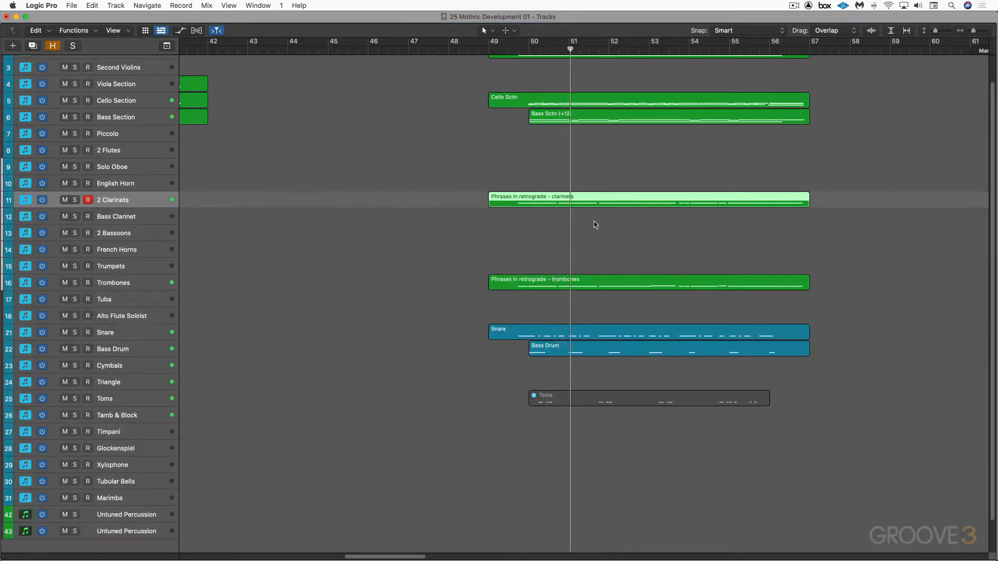
scroll(608, 243, up, 2)
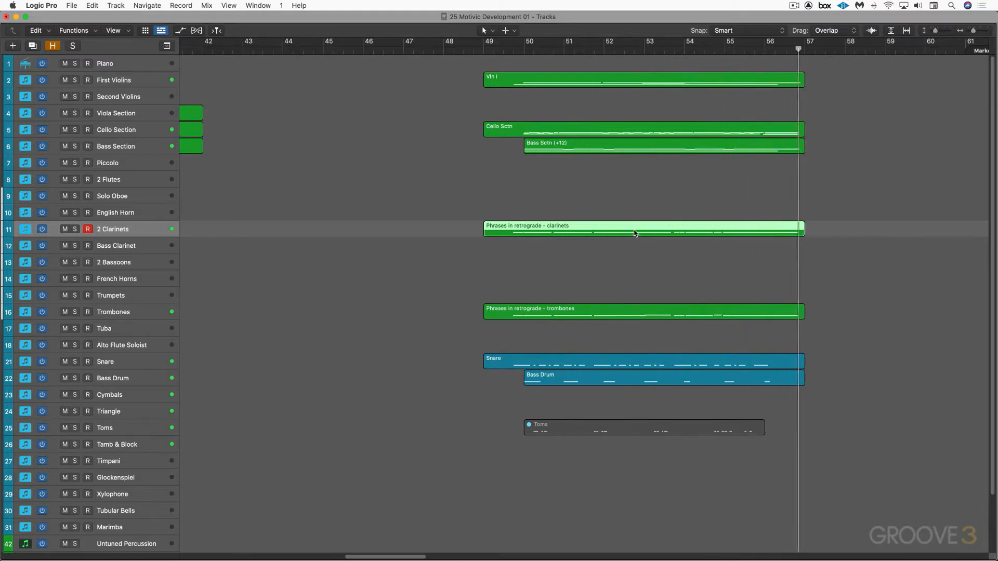
Mute the clarinet and trombone "Phrases in retrograde" regions and play the accompaniment from bar 49
drag(522, 267, 540, 318)
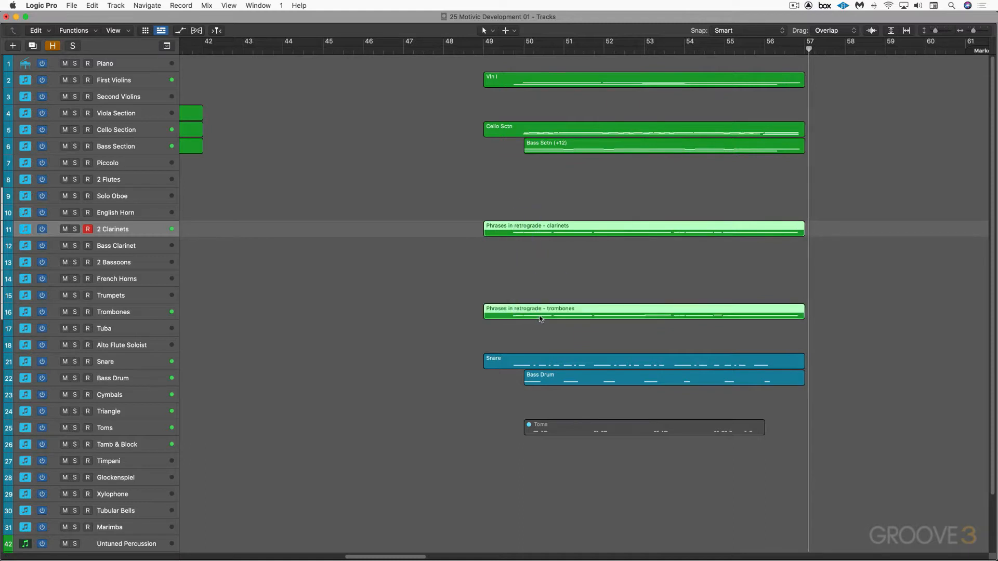
key(m)
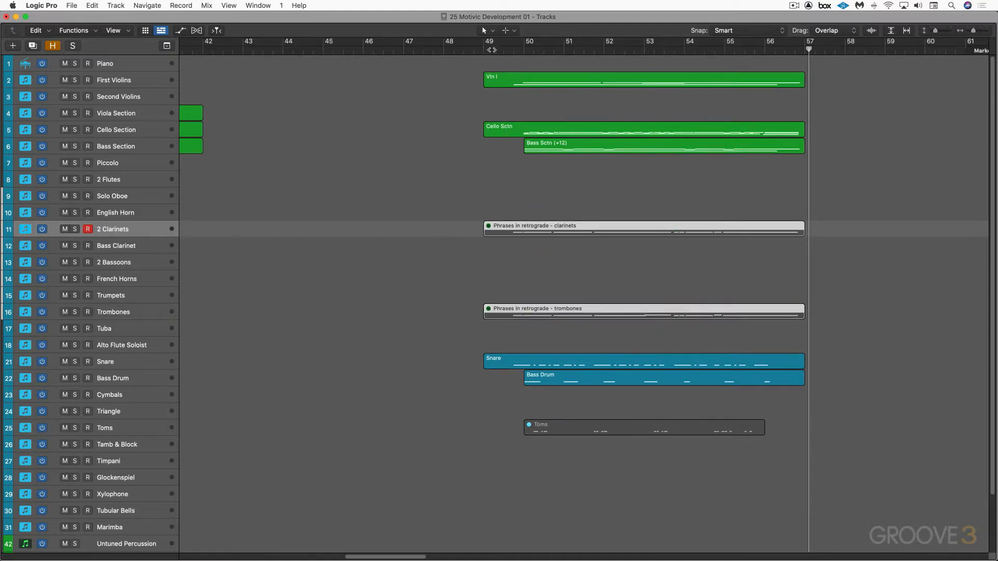
click(491, 49)
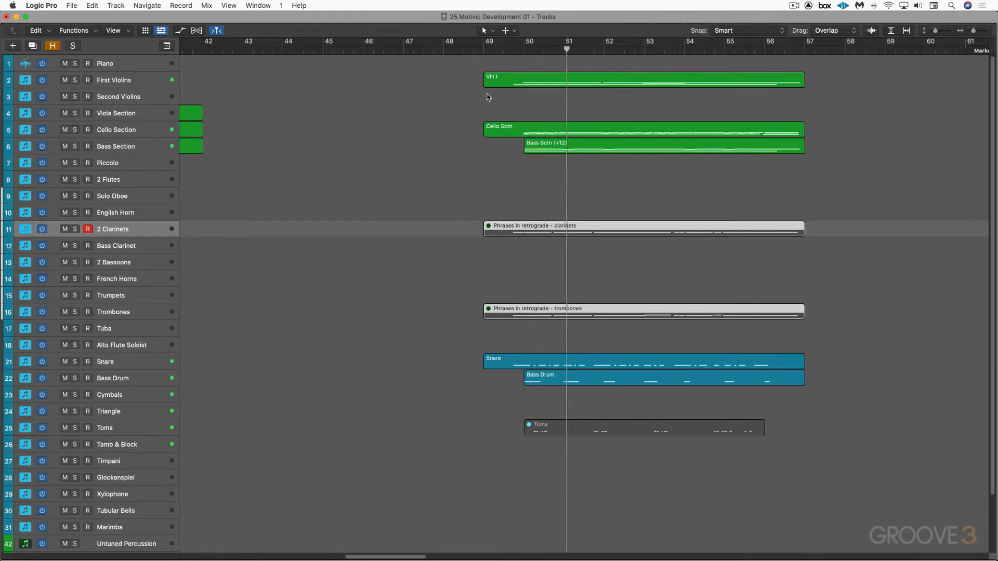
Solo the Vln I, Cello Sctn and Bass Sctn (+12) regions during playback, and open the bass region in the score
drag(457, 73, 590, 171)
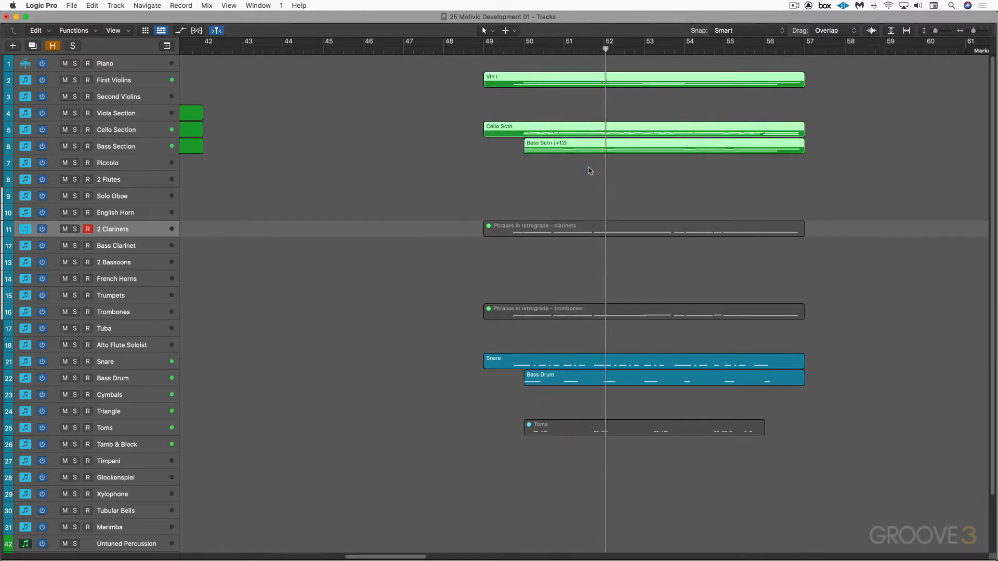
key(ctrl+s)
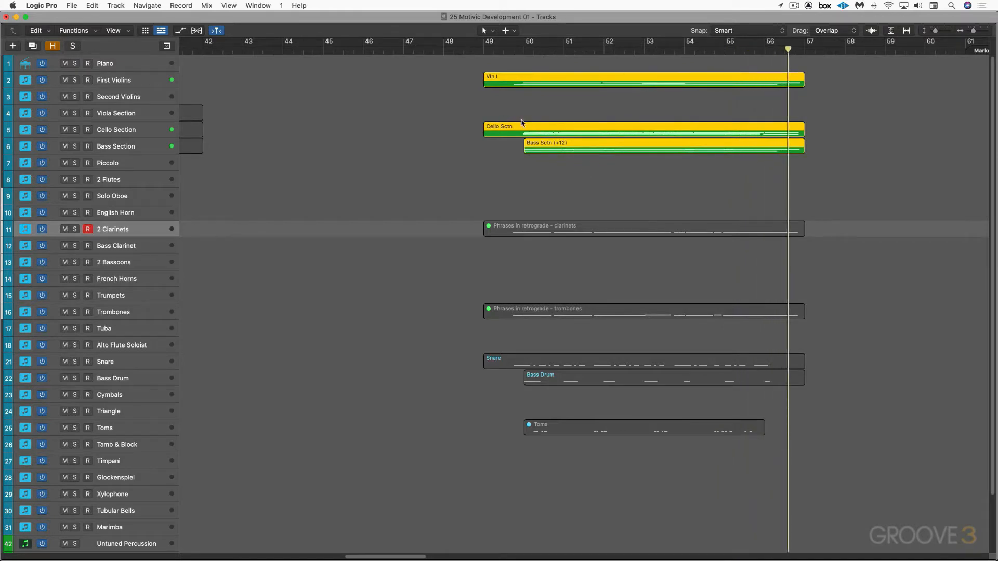
click(537, 154)
double_click(551, 147)
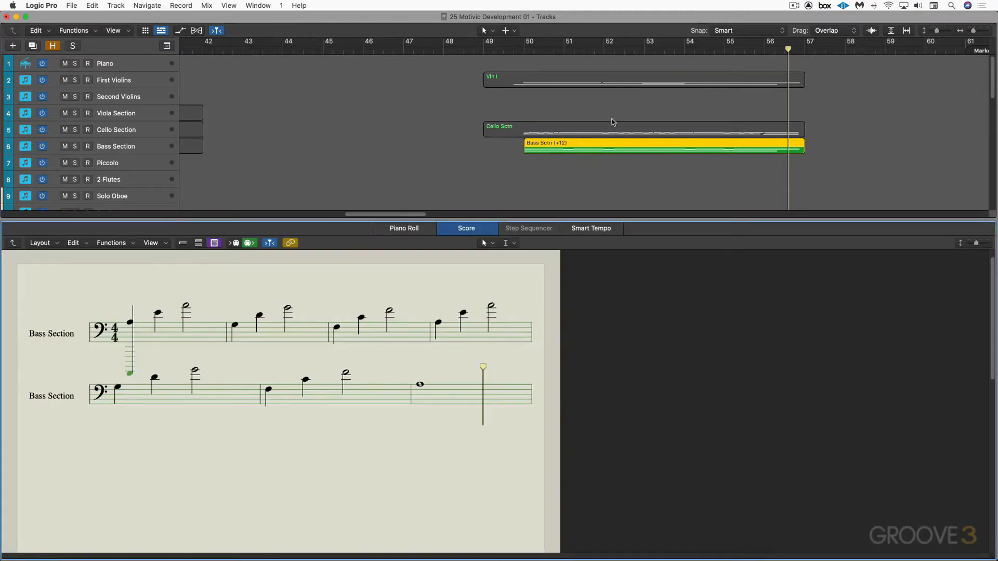
Display the Cello Sctn region in the score and play it alone from bar 50, following its notation
click(524, 124)
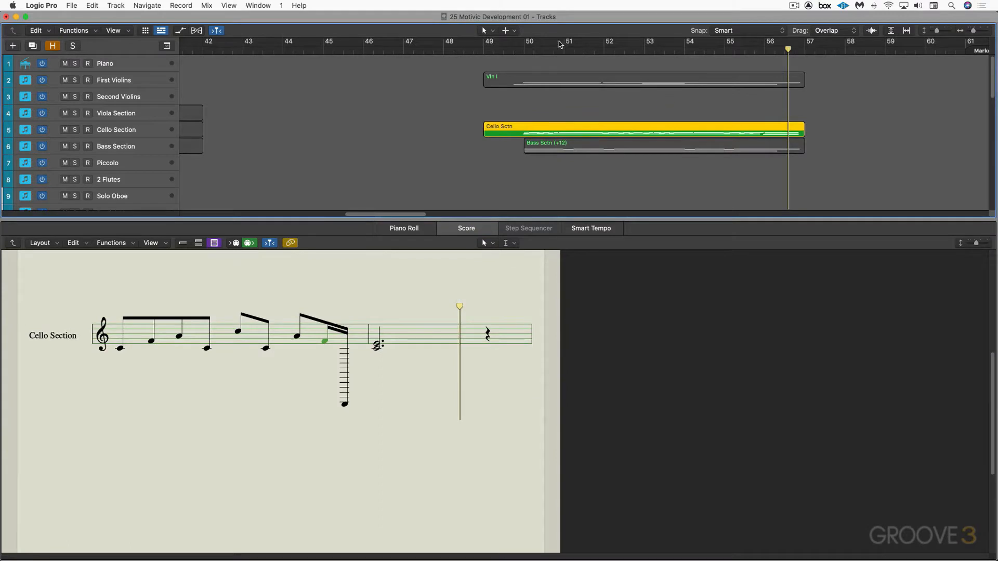
click(523, 50)
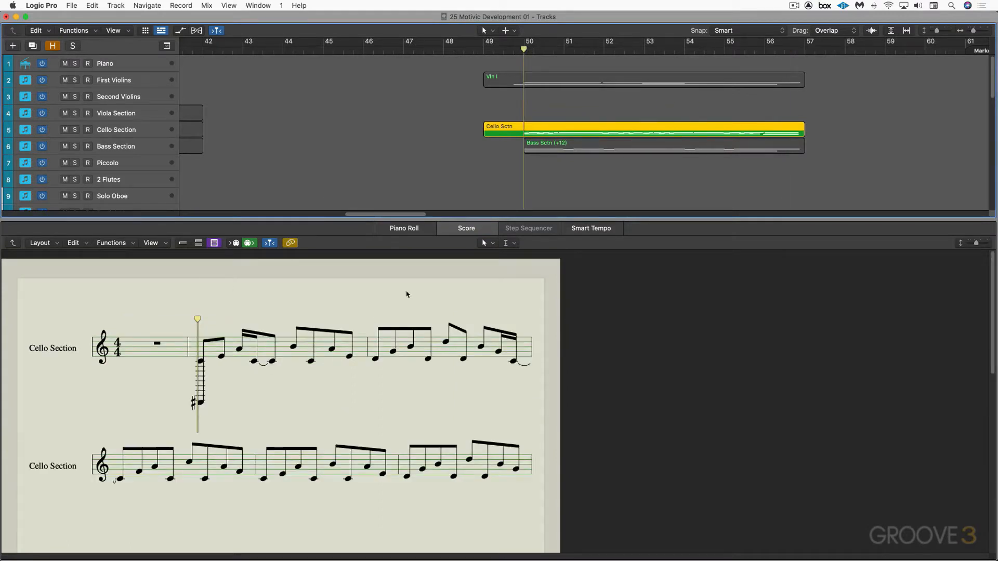
key(space)
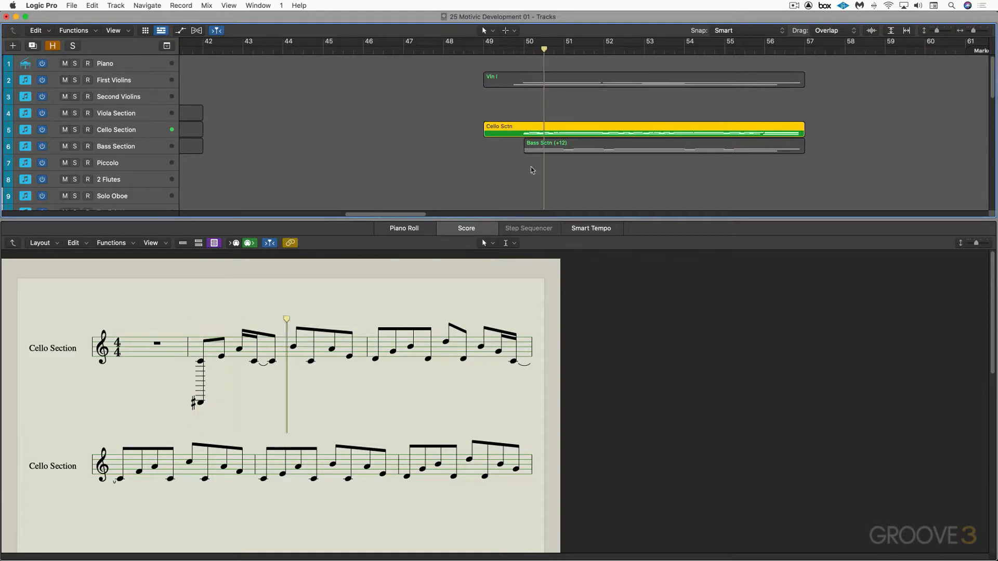
Add the Bass Sctn (+12) and Vln I regions to the soloed cello playback one after the other
shift+click(551, 146)
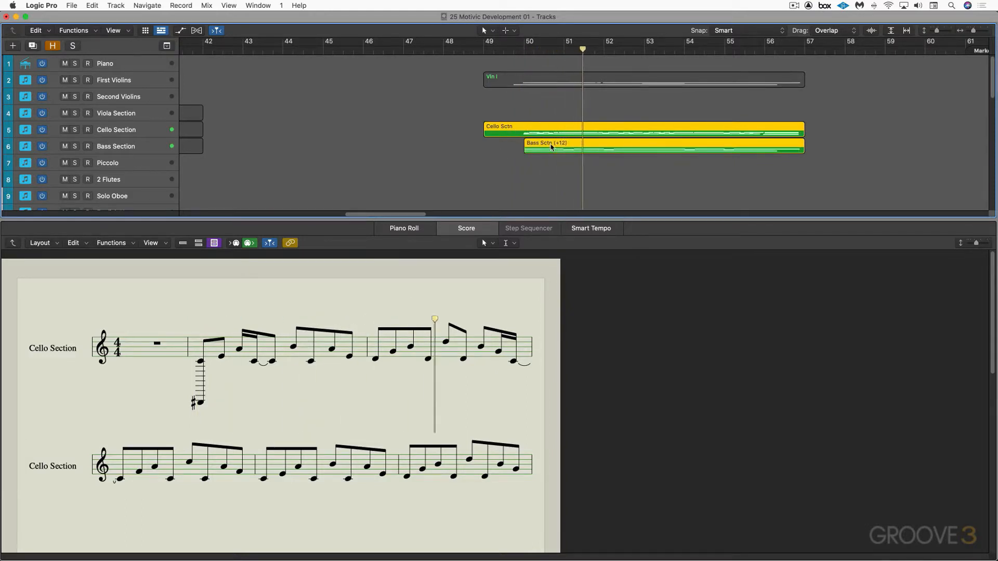
shift+click(531, 83)
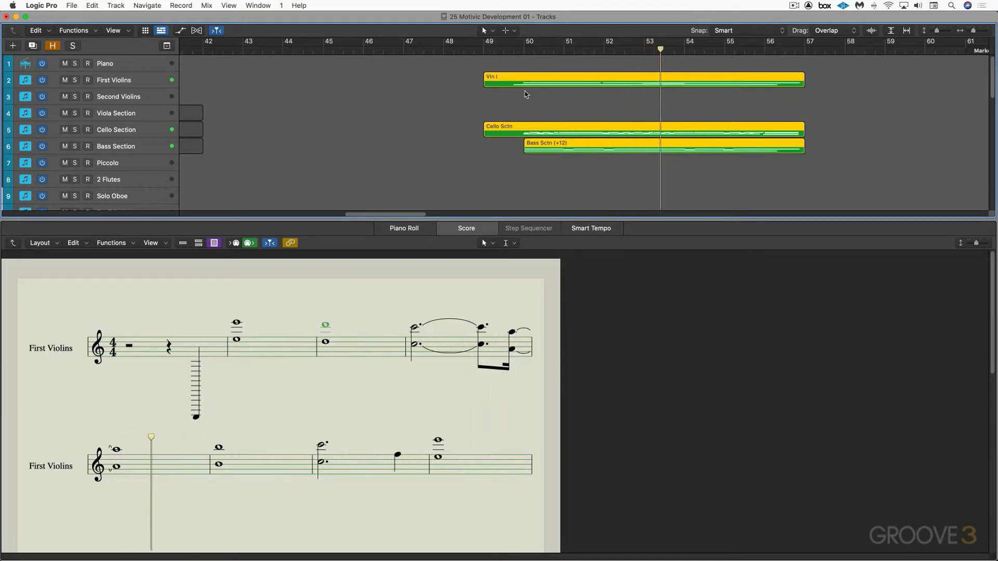
click(524, 97)
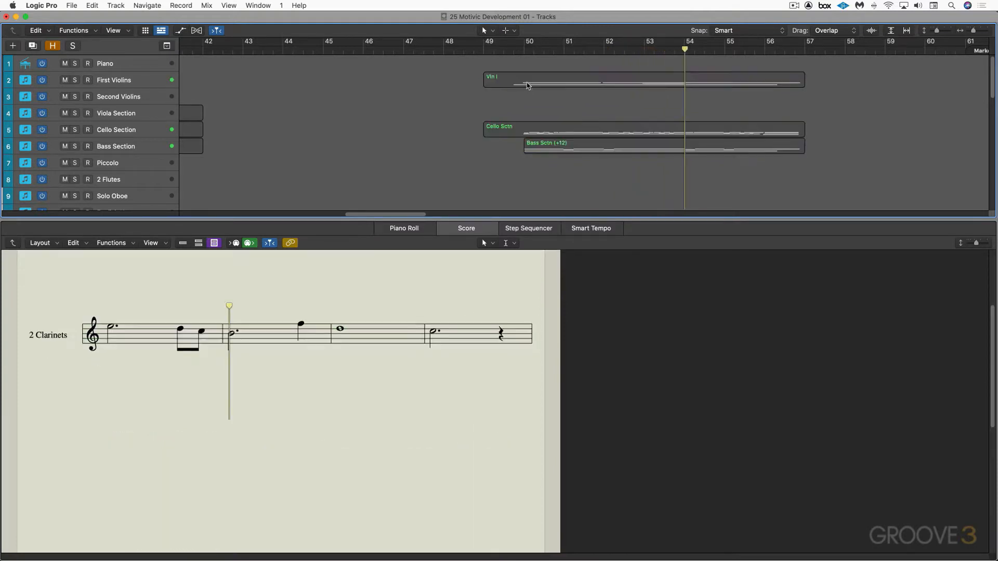
Display the Vln I region in the score and play it alone from bar 49, following its notation
click(526, 87)
scroll(207, 311, up, 5)
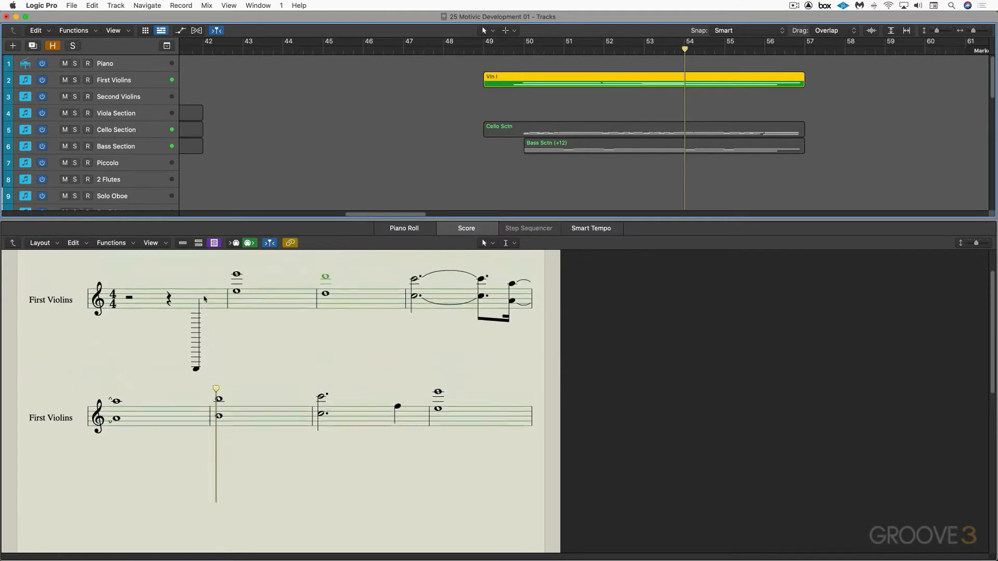
click(514, 49)
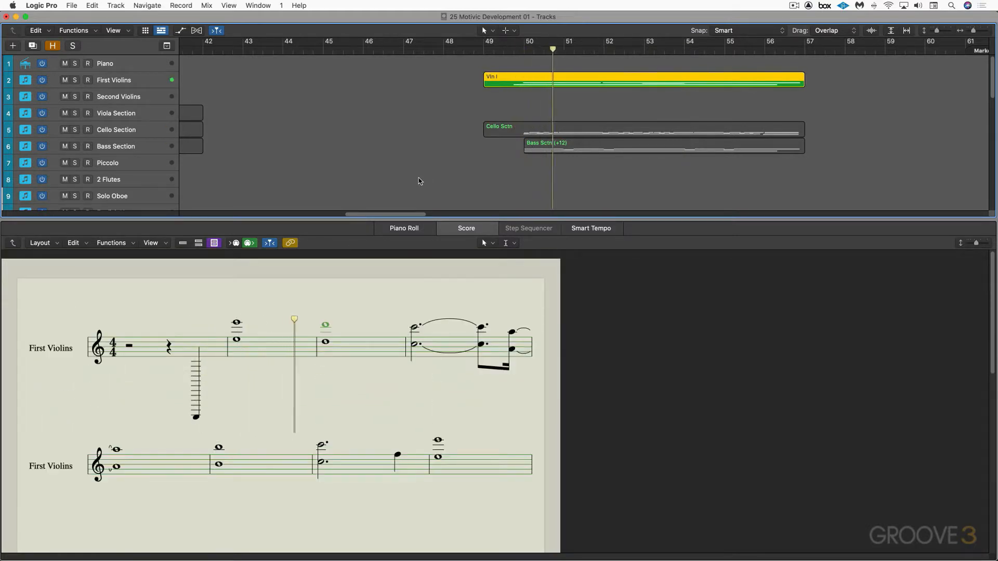
Add the Cello Sctn and Bass Sctn (+12) regions to the soloed Vln I playback, and close the score editor
drag(452, 79, 574, 163)
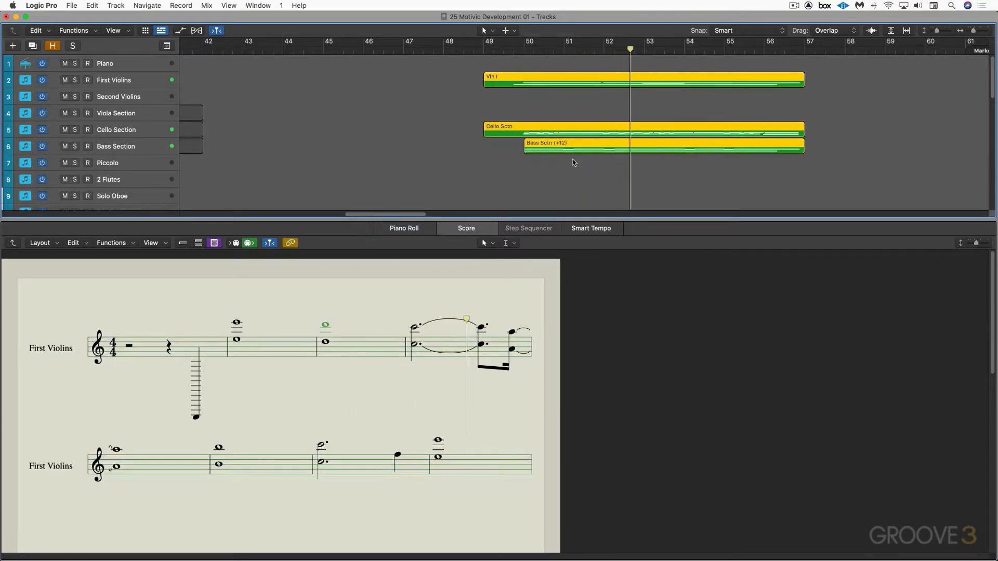
key(e)
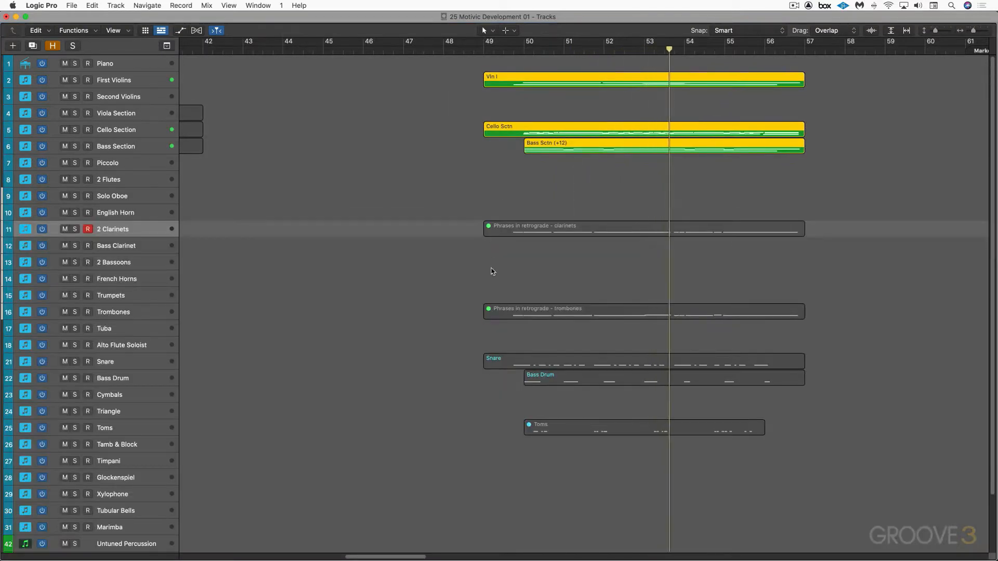
key(space)
Unmute the clarinet and trombone "Phrases in retrograde" regions, and play the full passage from bar 49 with solo turned off
drag(466, 205, 539, 315)
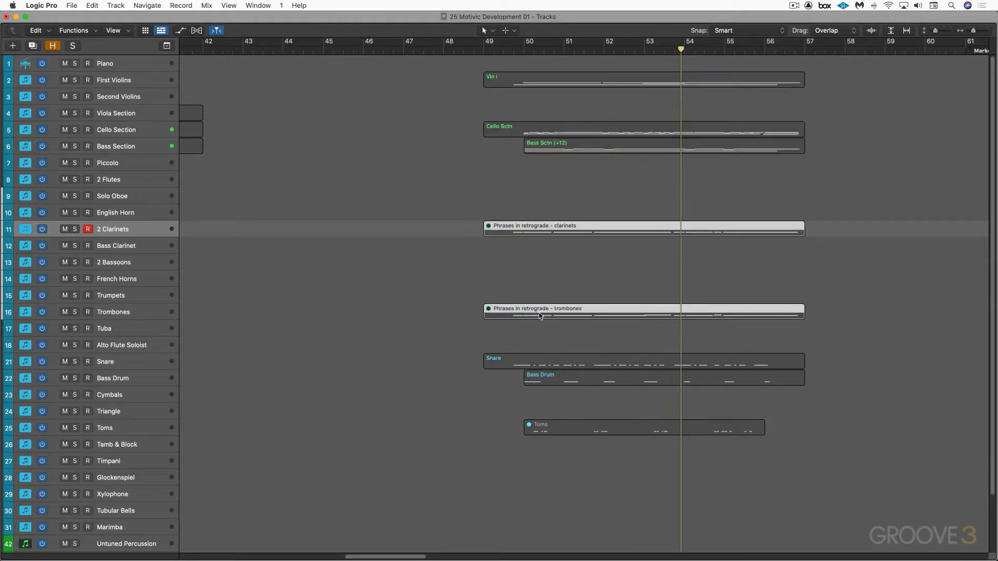
key(m)
key(ctrl+s)
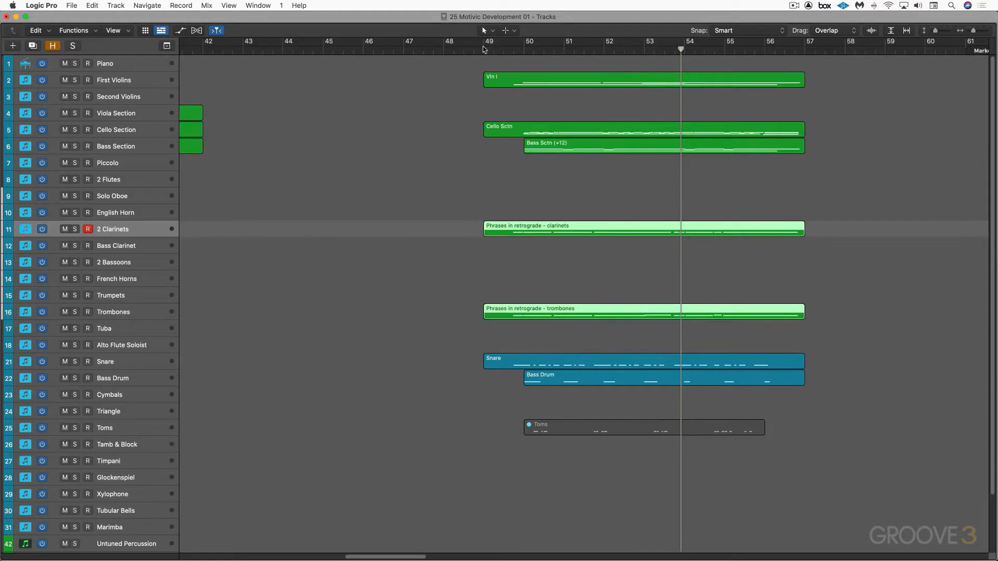
click(494, 49)
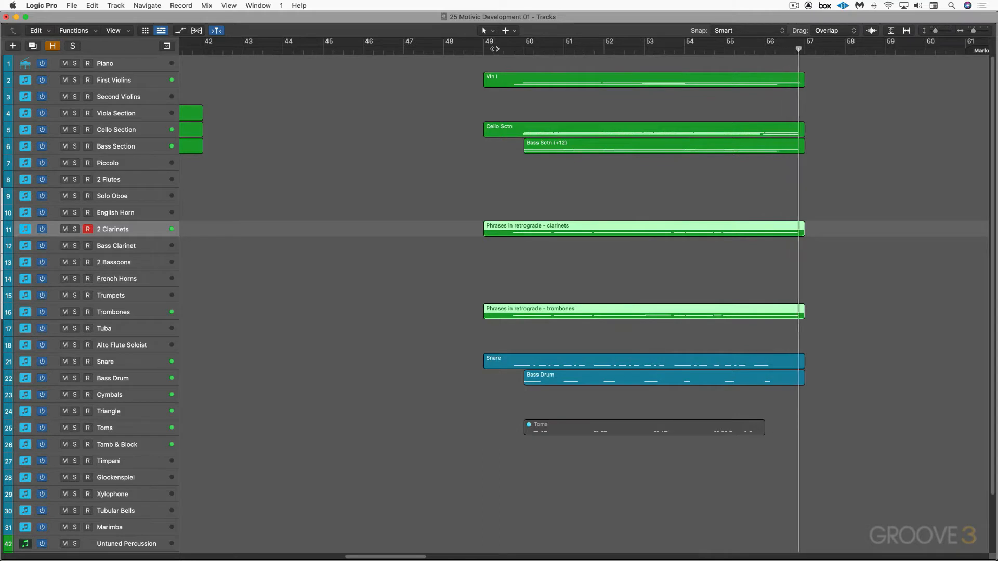
key(space)
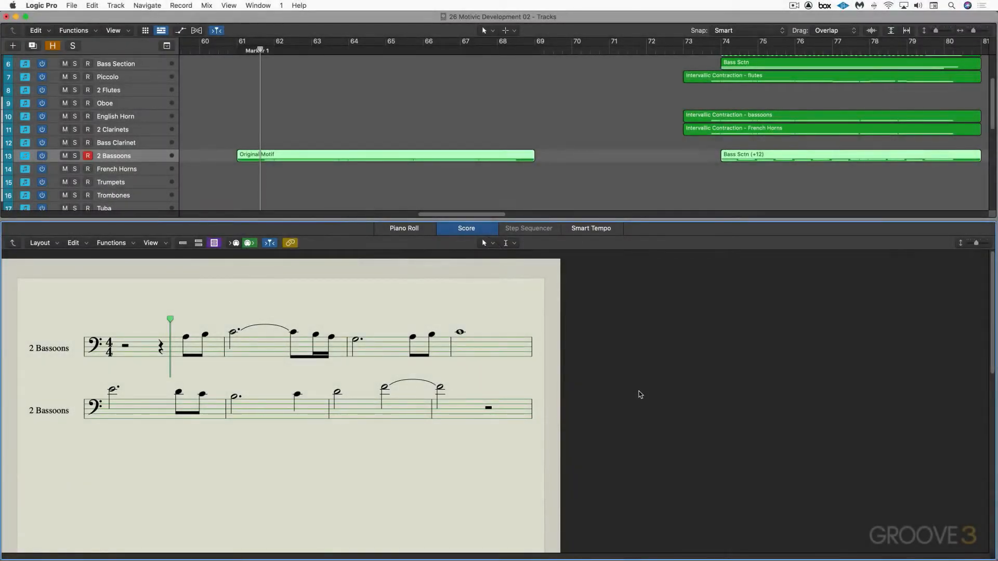
Play the Original Motif, and compare it with the "Intervallic Contraction - bassoons" region played alone on the soloed English Horn track, shown in the score
key(space)
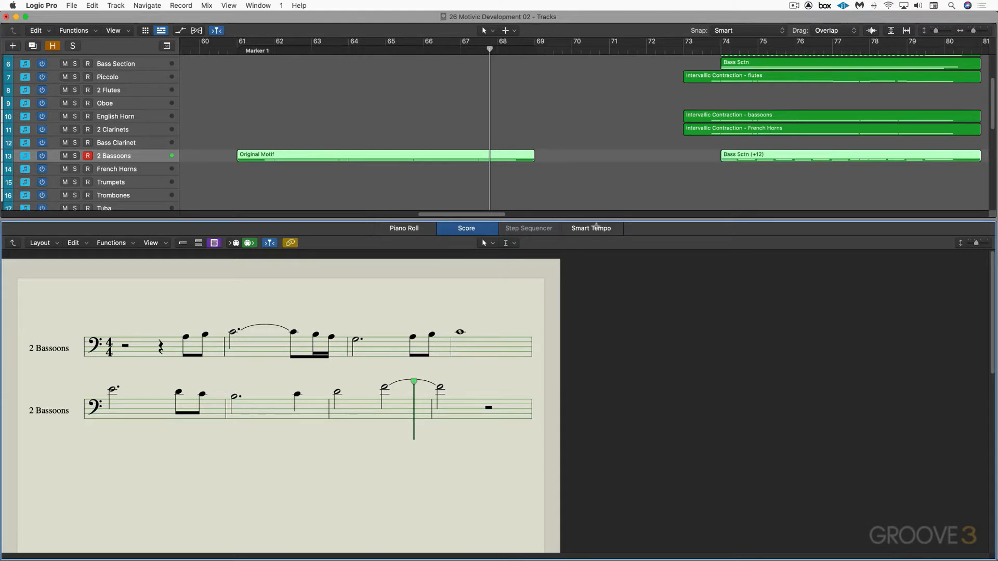
click(718, 115)
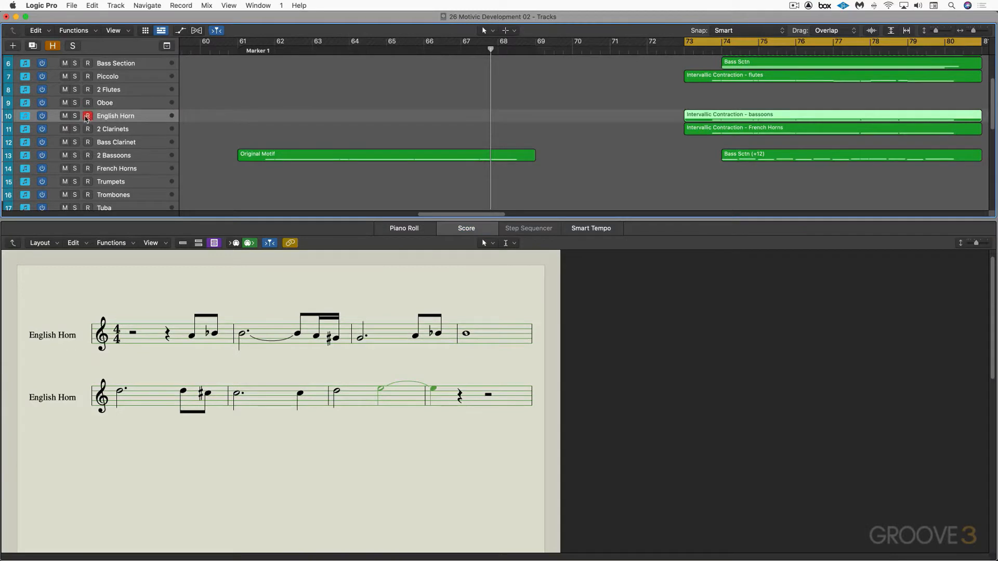
click(75, 116)
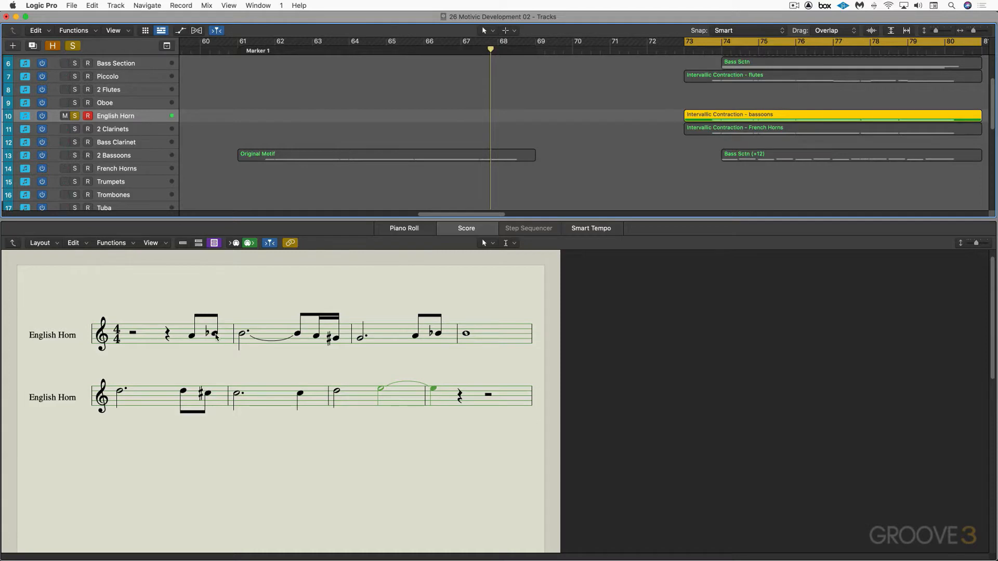
key(space)
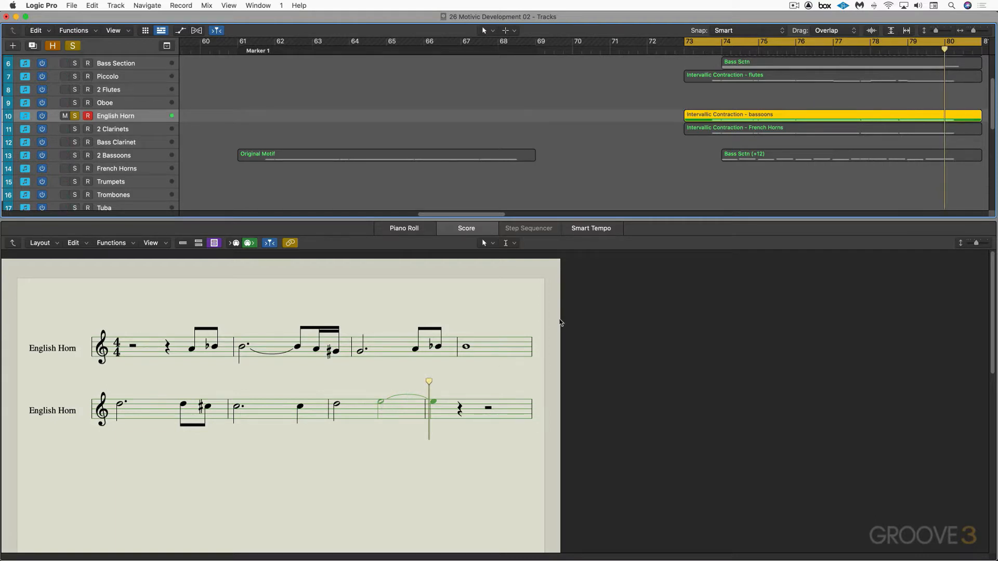
Close the score editor and unsolo the English Horn track
key(e)
scroll(596, 316, right, 5)
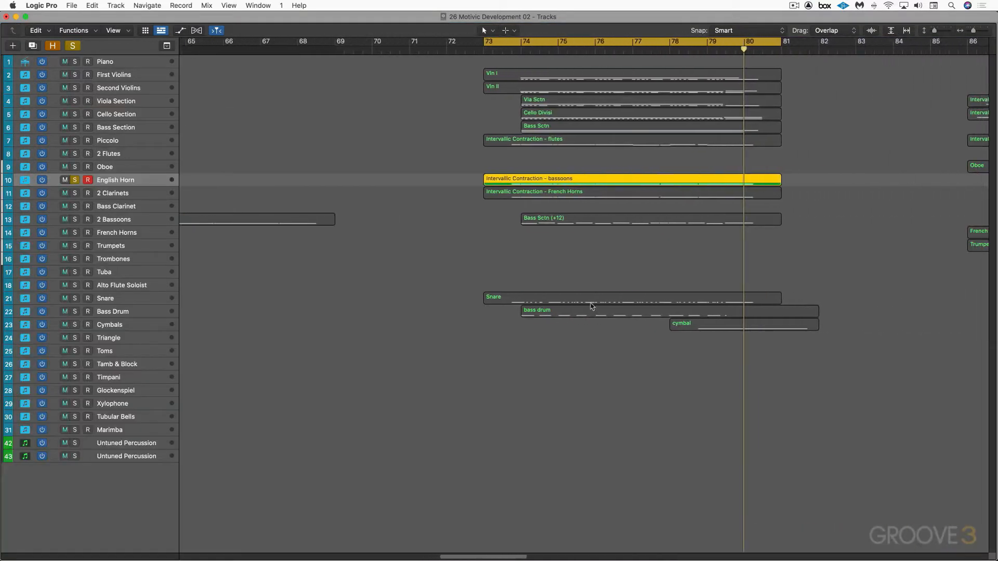
click(75, 181)
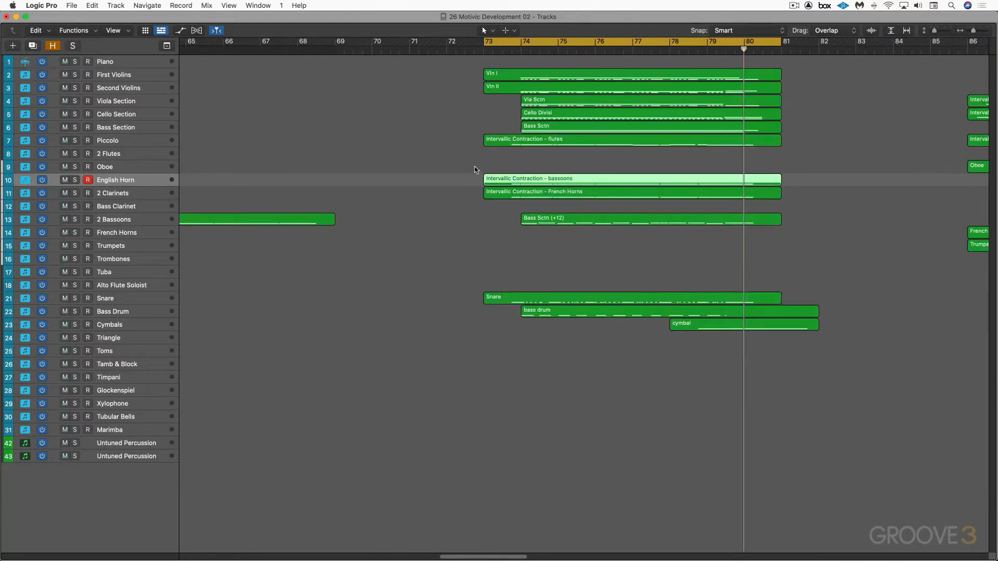
Mute the flutes, bassoons and French Horns "Intervallic Contraction" regions at bar 73 and play the remaining accompaniment
drag(473, 167, 496, 206)
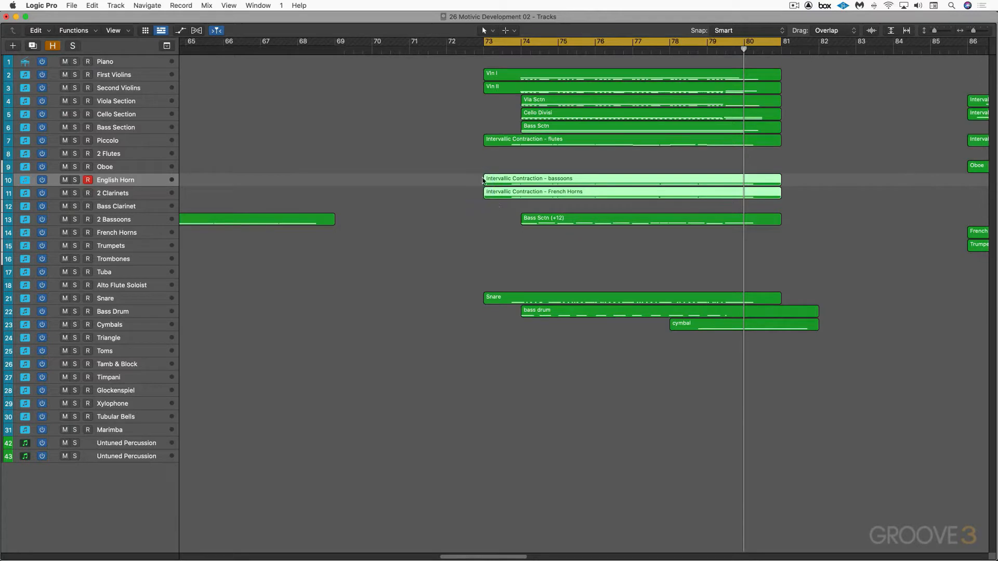
shift+click(497, 142)
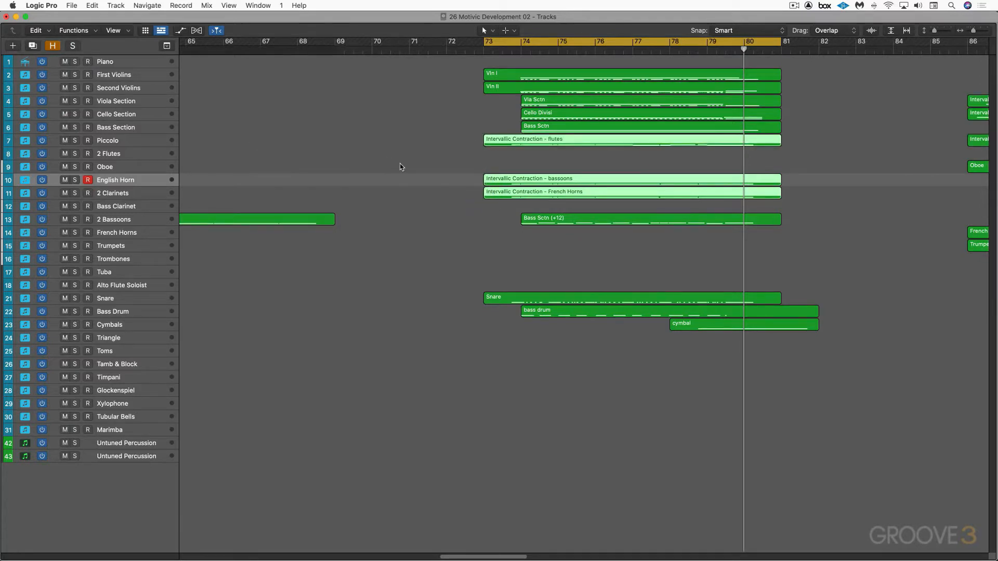
key(m)
key(space)
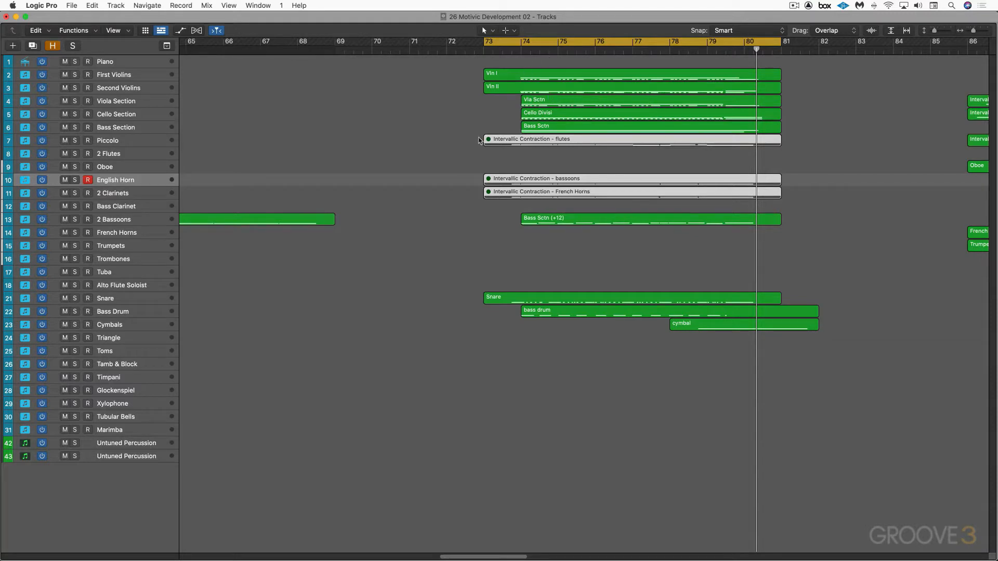
Unmute the three "Intervallic Contraction" regions and play the full passage from bar 73 with cycling turned off
drag(467, 134, 489, 200)
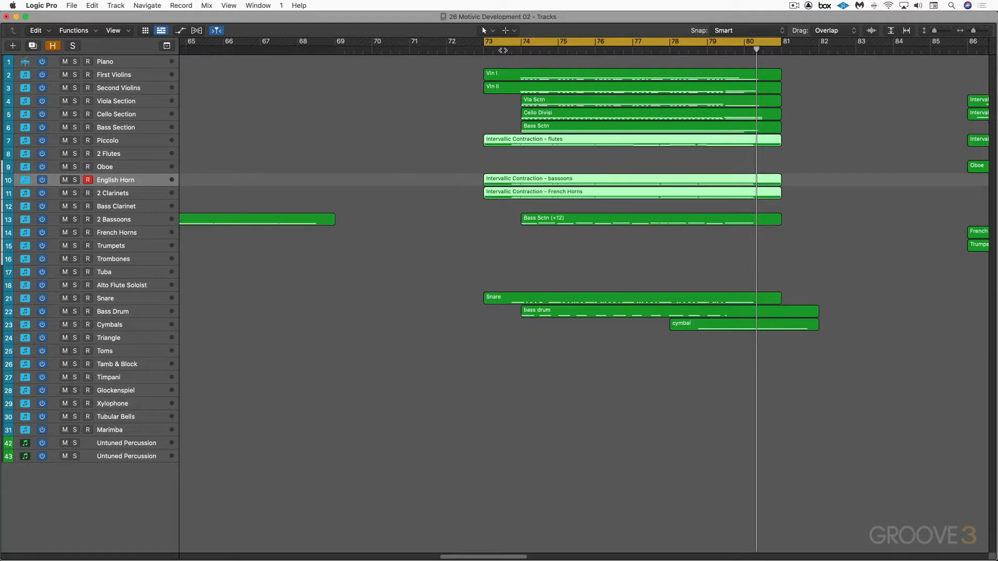
click(503, 50)
key(space)
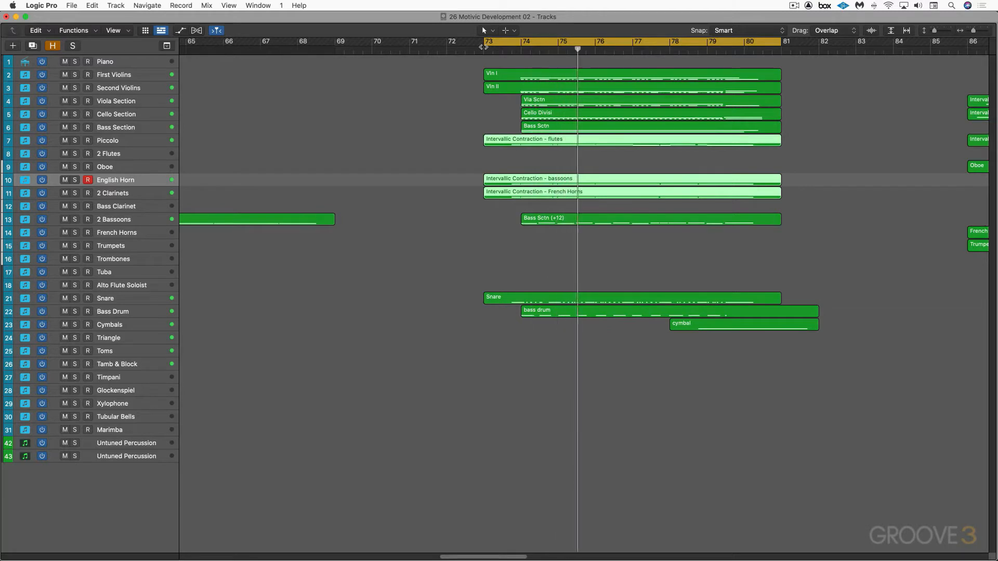
click(503, 46)
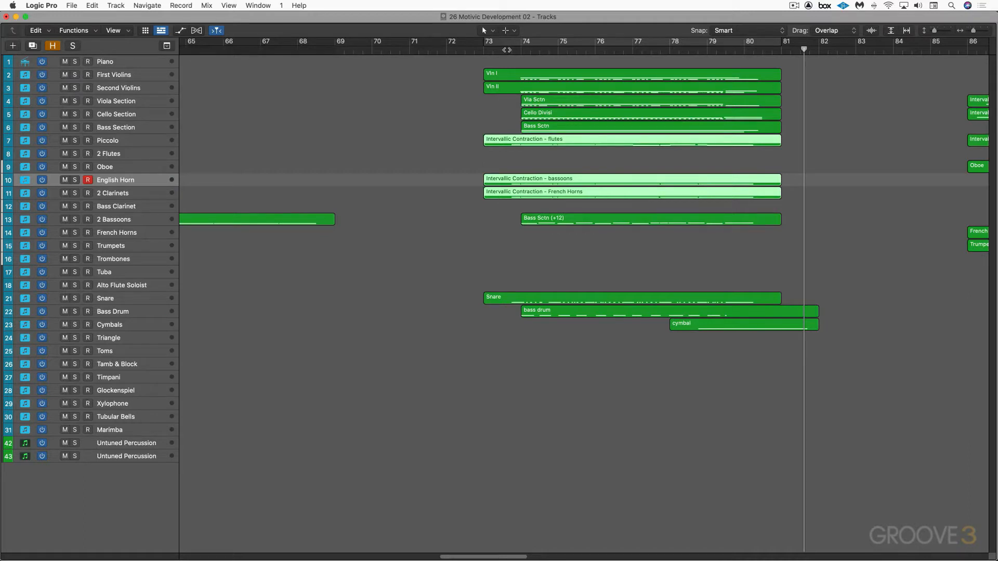
click(506, 50)
key(space)
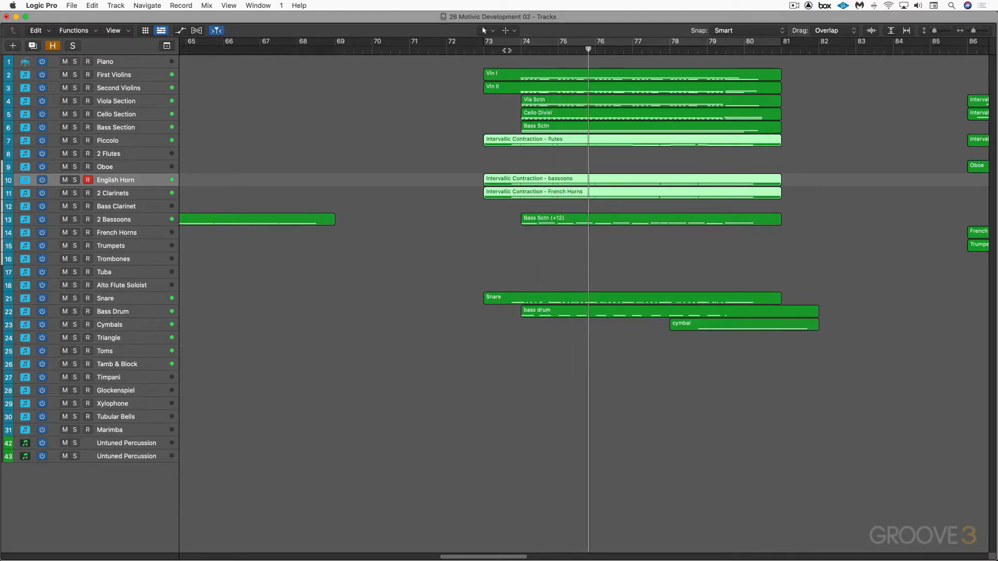
Set the cycle range to the Piccolo track's "Intervallic Contraction - flutes" region at bar 86 and display that region in the score
scroll(842, 203, right, 2)
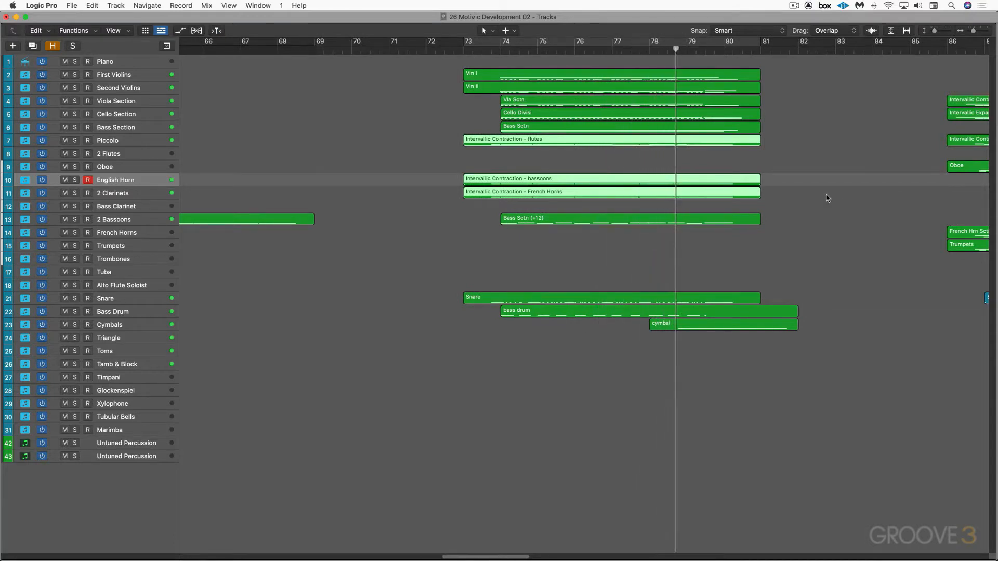
scroll(822, 198, right, 5)
scroll(801, 193, right, 10)
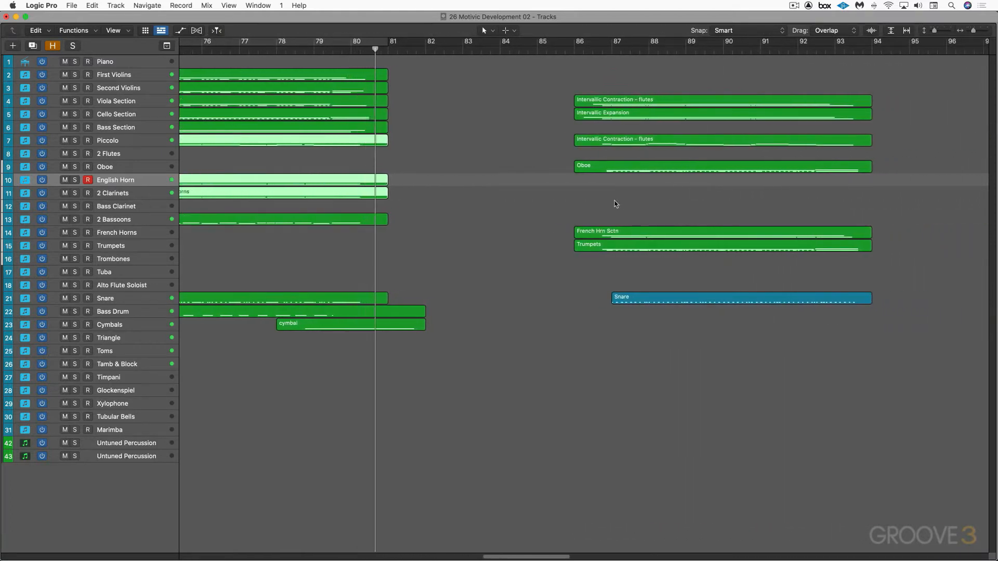
scroll(614, 199, right, 2)
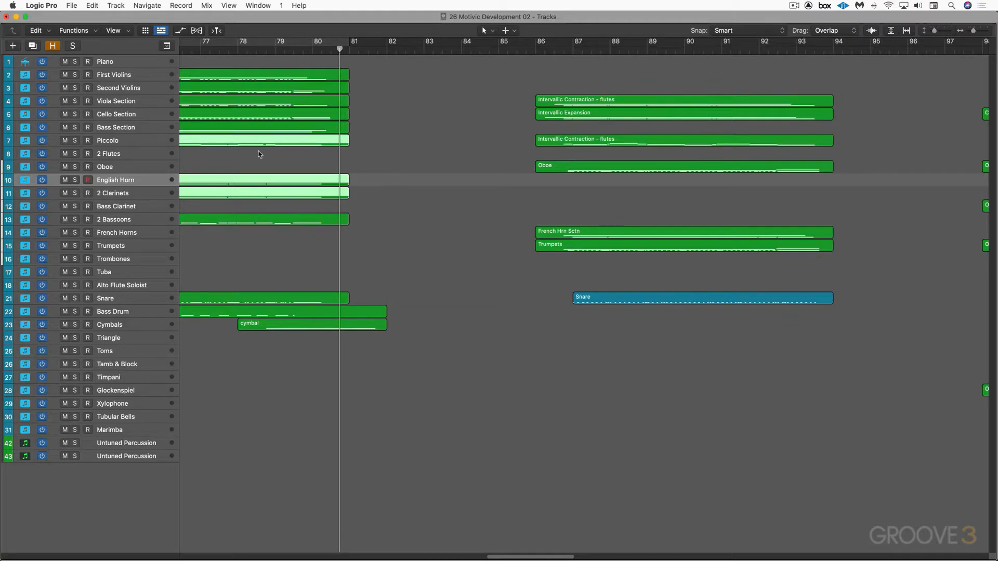
click(142, 142)
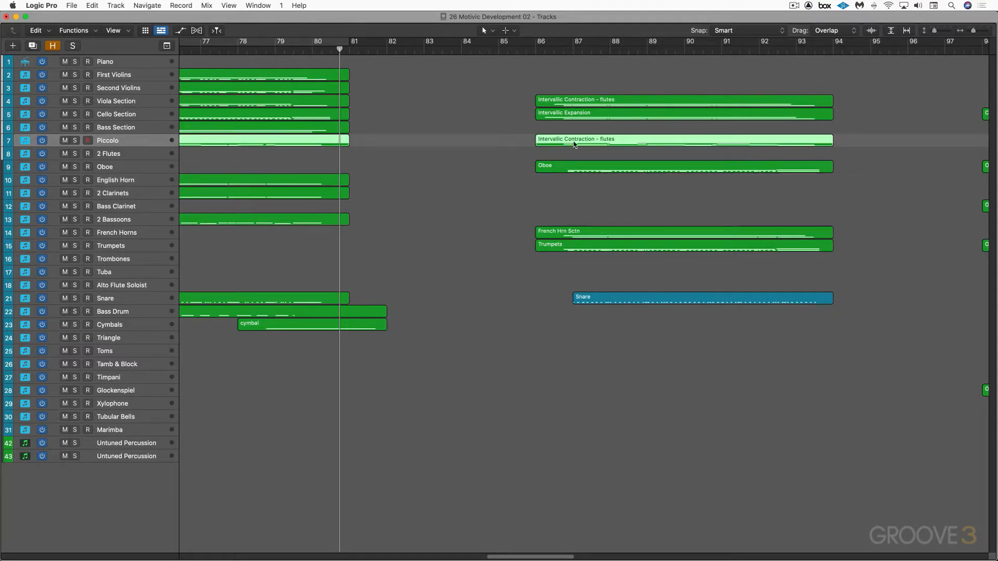
click(587, 156)
click(586, 140)
key(super+u)
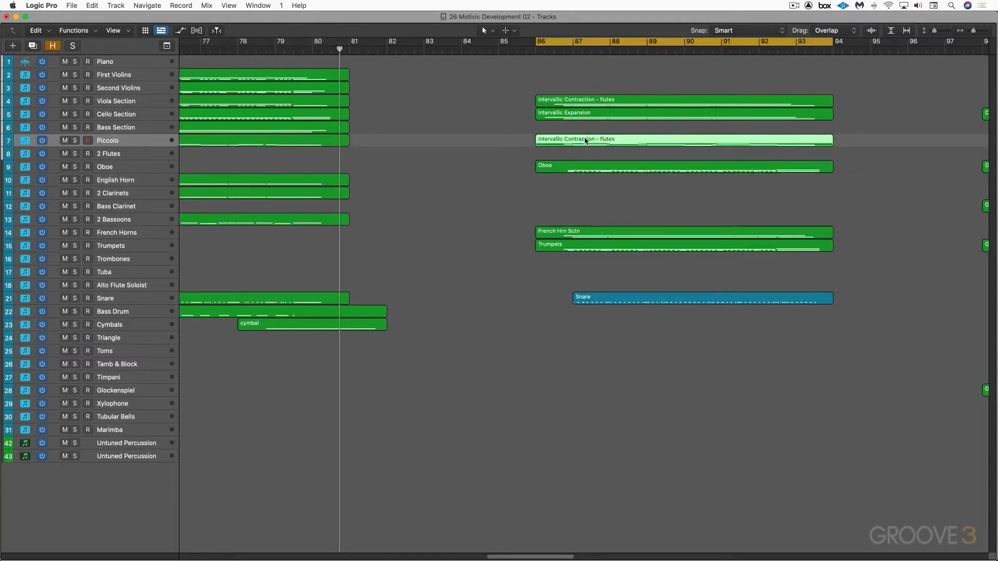
key(n)
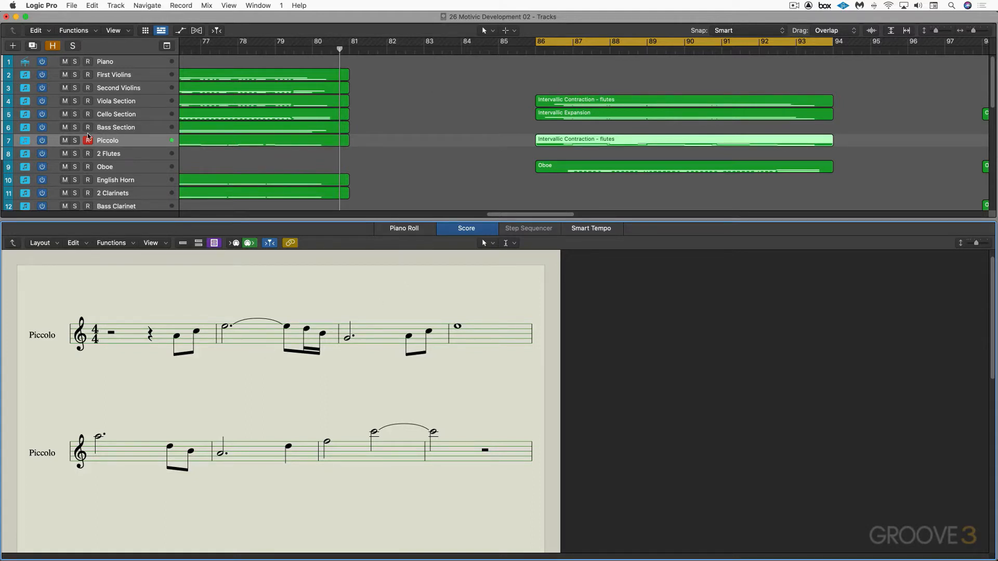
Solo the Piccolo, Viola Section and Cello Section tracks and play their phrases from bar 86, following the piccolo notation
click(75, 142)
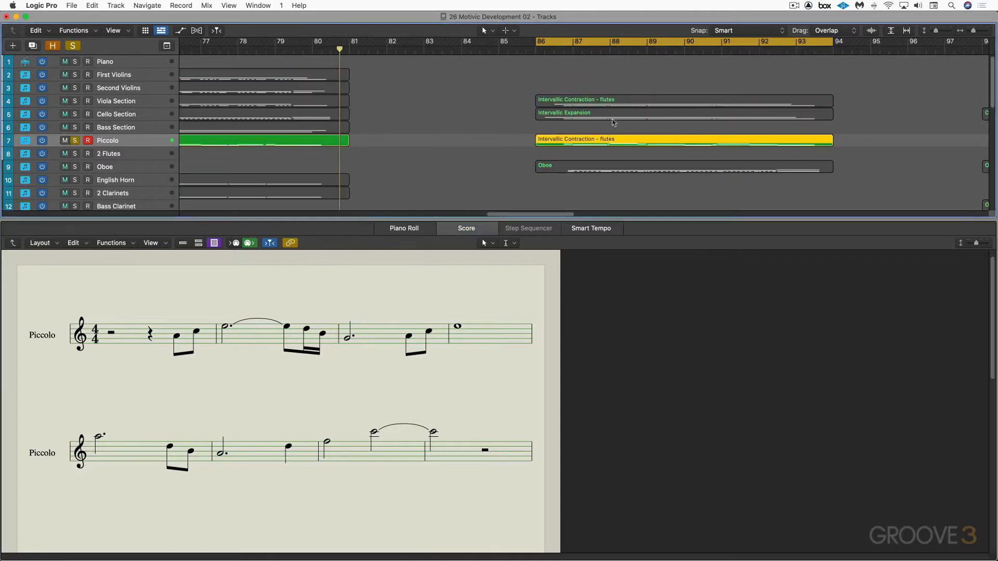
click(74, 102)
click(74, 115)
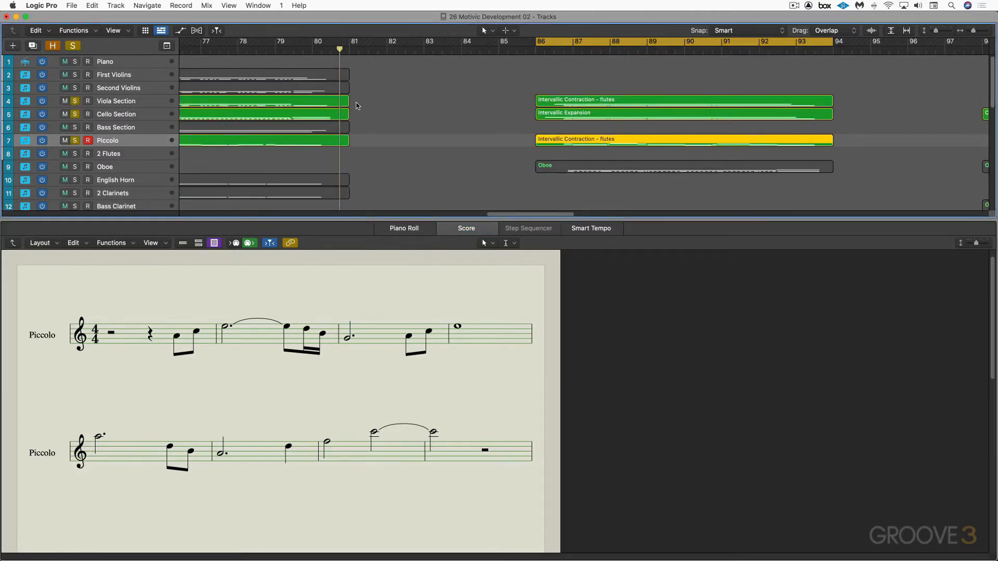
key(space)
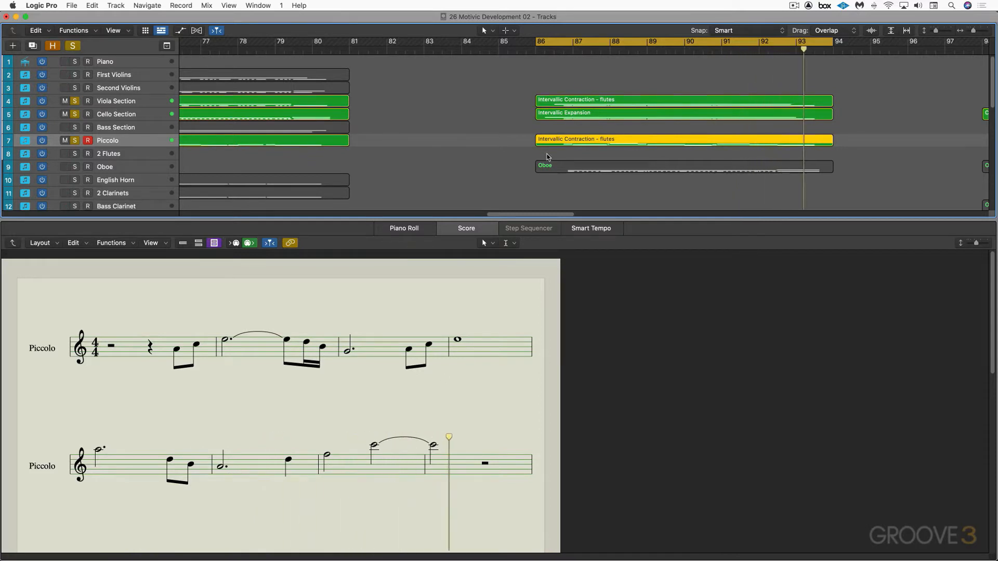
Close the score editor and unsolo the Viola Section, Cello Section and Piccolo tracks
key(n)
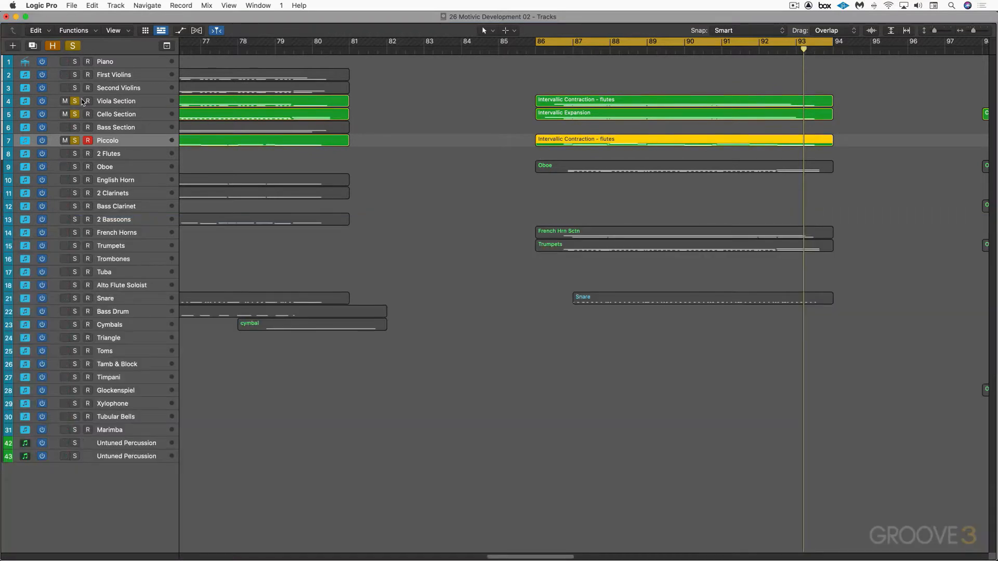
drag(75, 101, 75, 115)
click(74, 140)
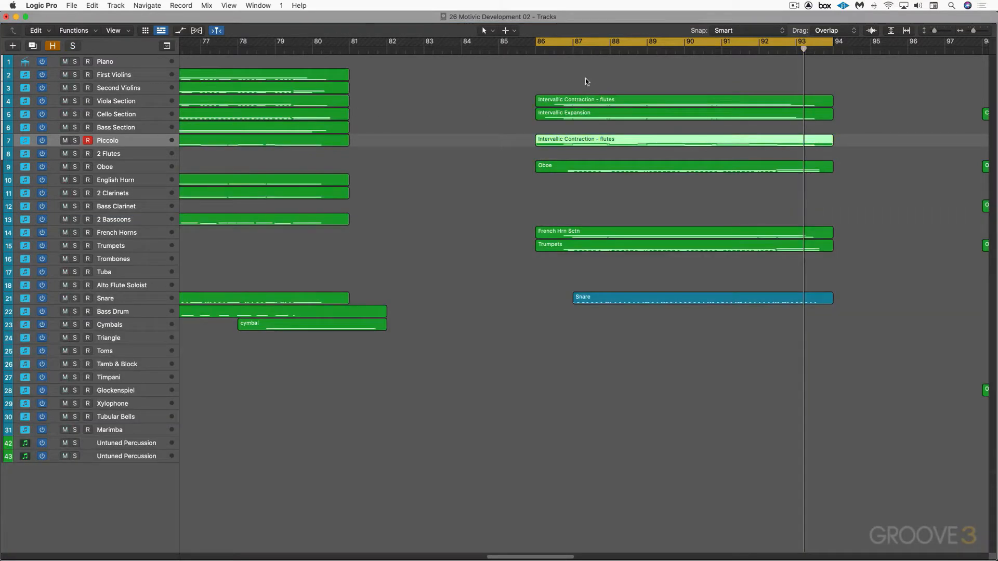
Mute the Viola, Cello and Piccolo melody regions at bar 86 and play the accompaniment, soloing the Oboe track during playback
drag(528, 79, 553, 148)
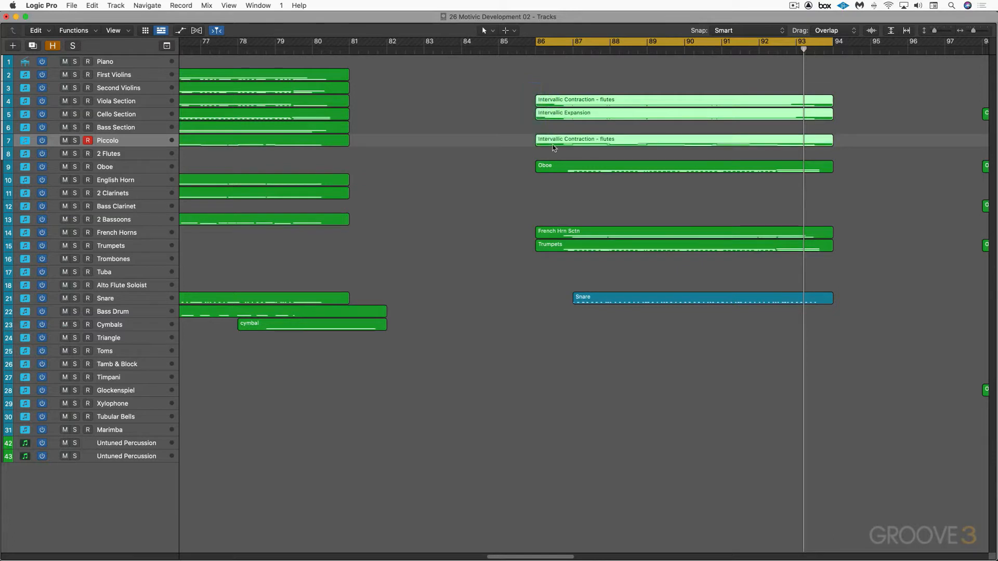
key(ctrl+m)
key(space)
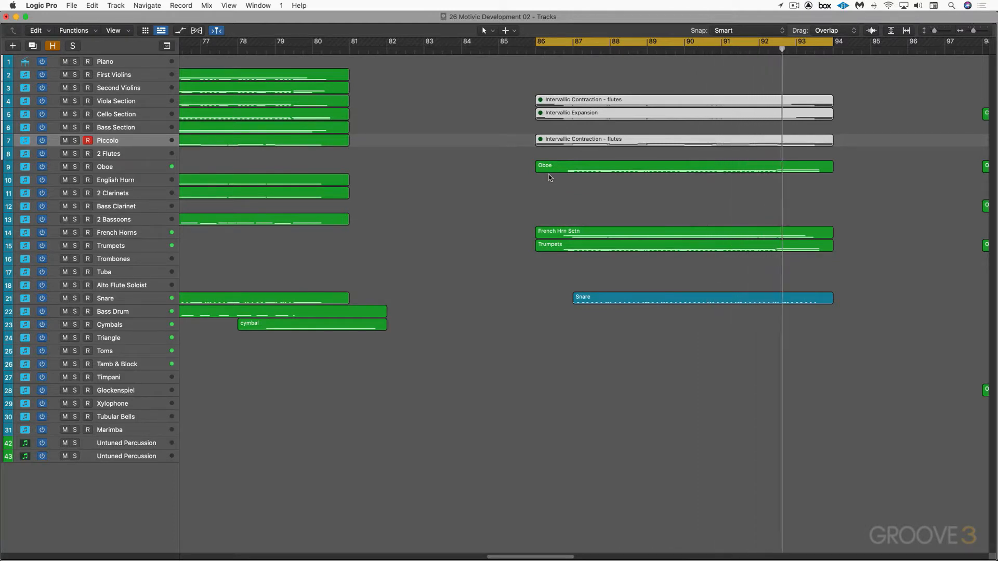
click(75, 166)
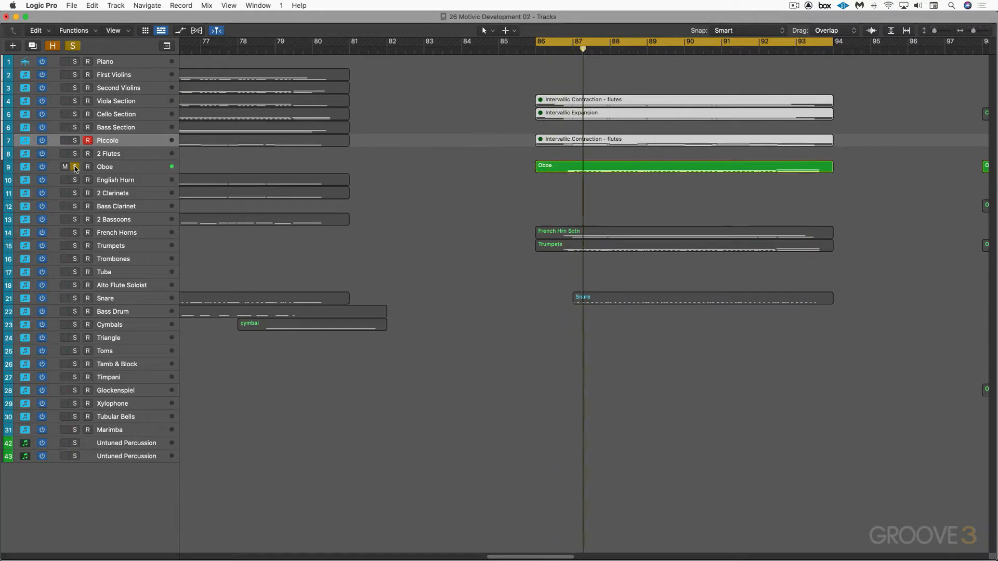
Solo the Trumpets track together with the Oboe to hear their accompaniment, and clear both solos
click(76, 246)
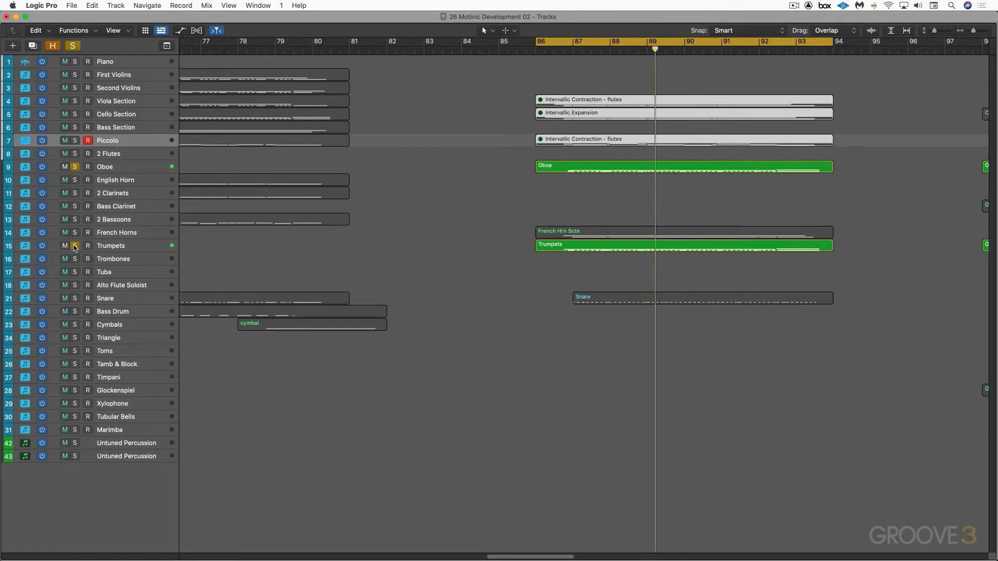
click(74, 247)
click(76, 167)
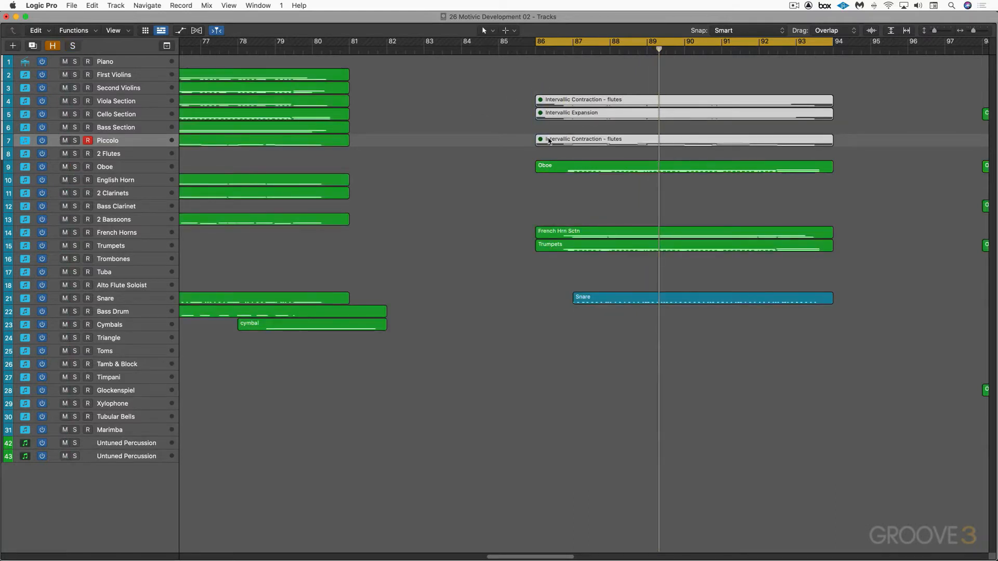
Unmute the Viola, Cello and Piccolo melody regions at bar 86 and play the full arrangement, turning off the cycle
key(ctrl+m)
key(space)
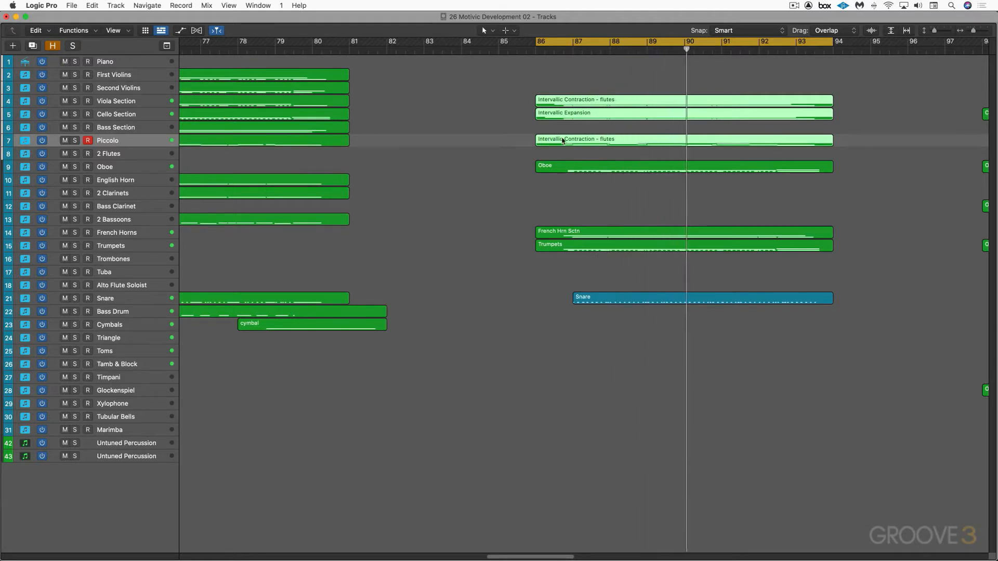
click(629, 41)
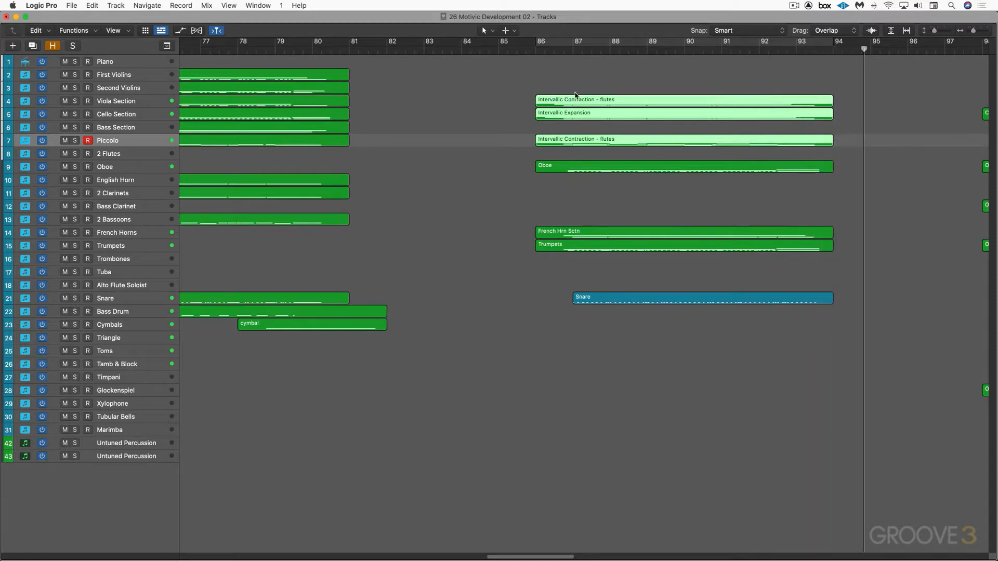
Move the playhead to the start of the ornamentation section at bar 98 and clear the region selection
scroll(589, 96, right, 10)
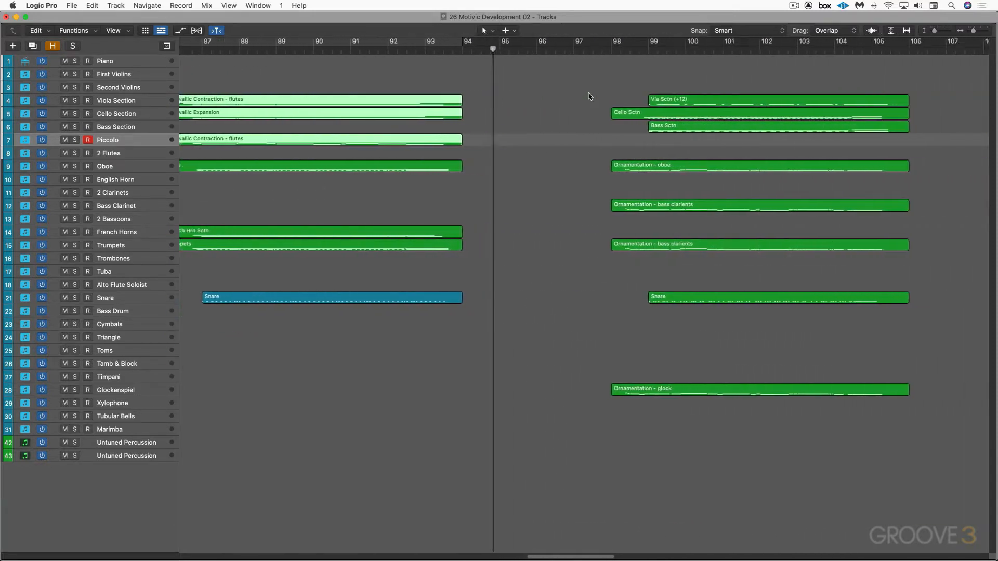
scroll(590, 97, right, 3)
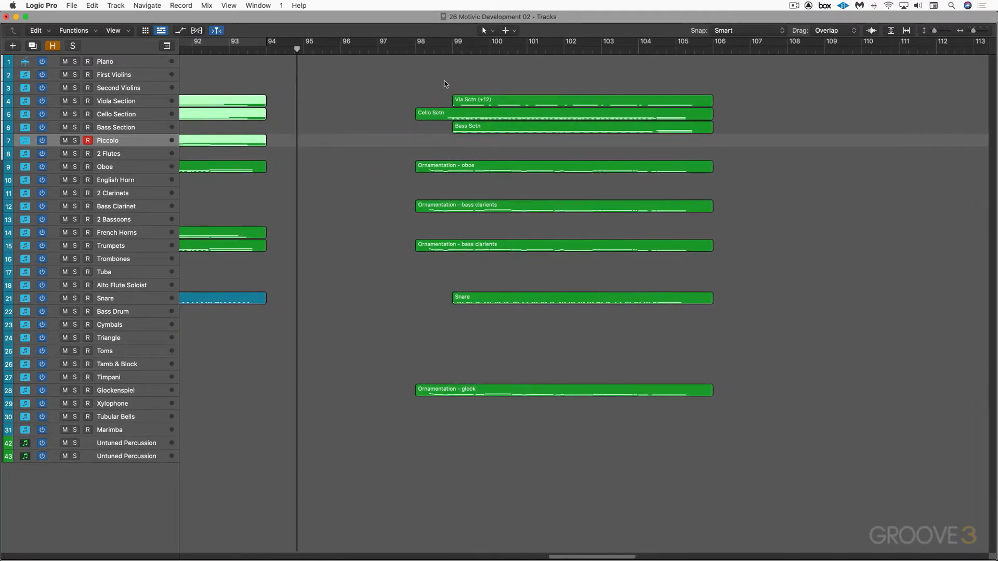
click(413, 51)
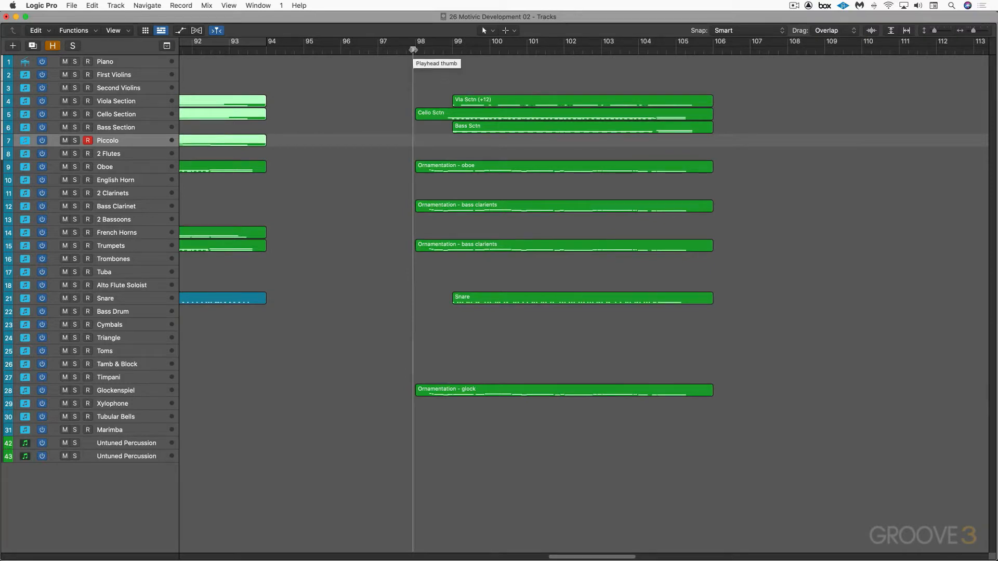
click(452, 181)
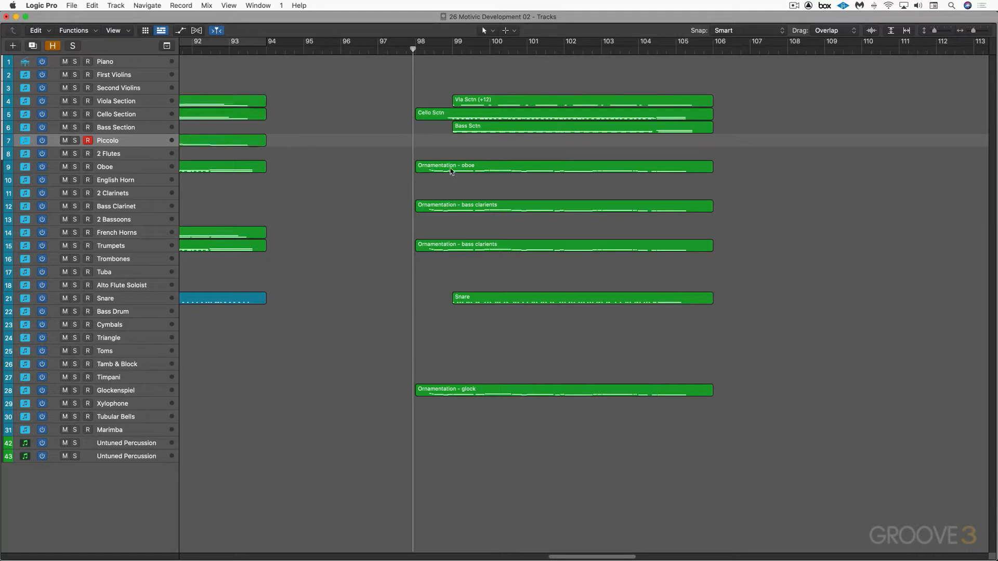
Select the Oboe track and set the cycle range to its "Ornamentation - oboe" region at bar 98
click(452, 170)
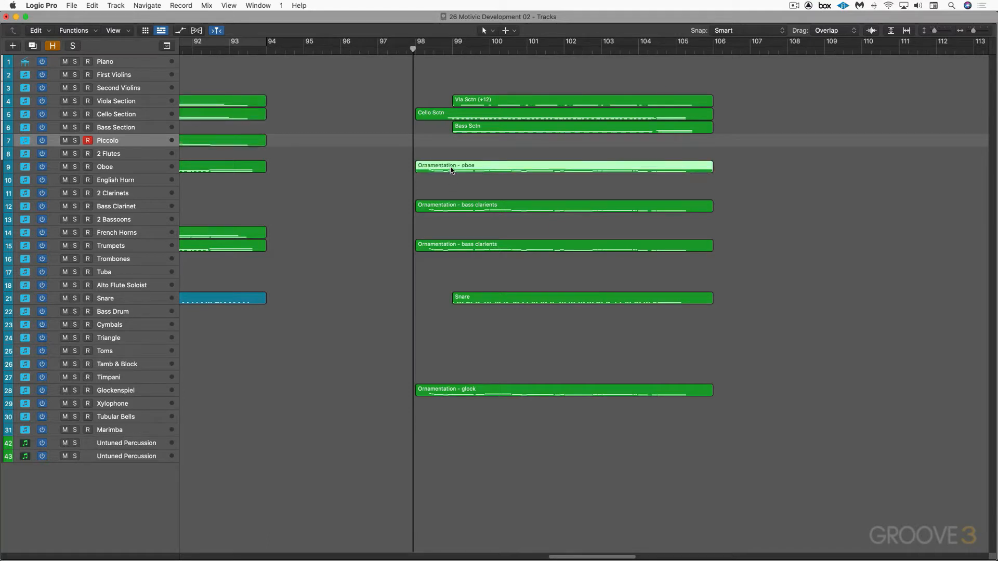
click(120, 166)
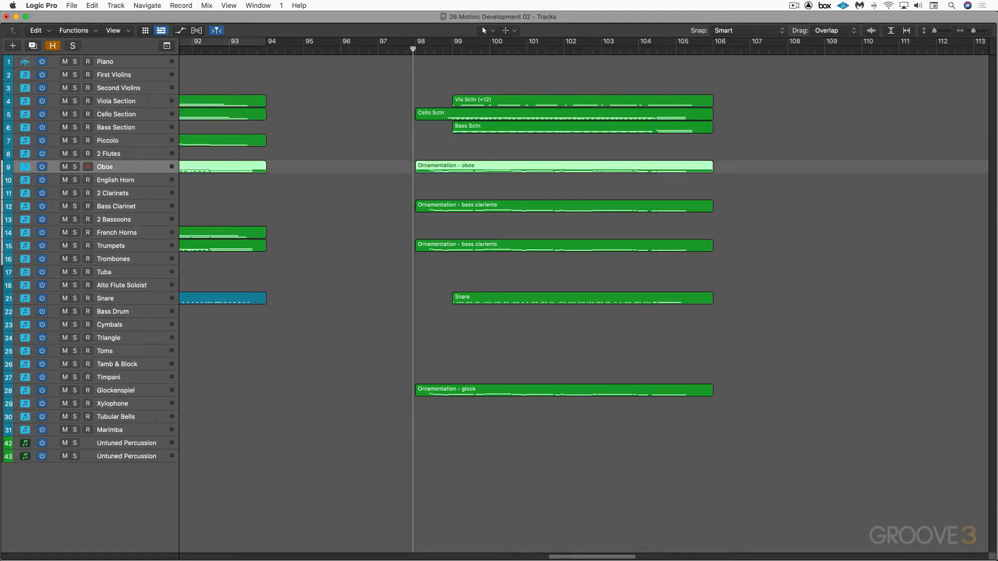
click(450, 154)
click(453, 166)
key(super+u)
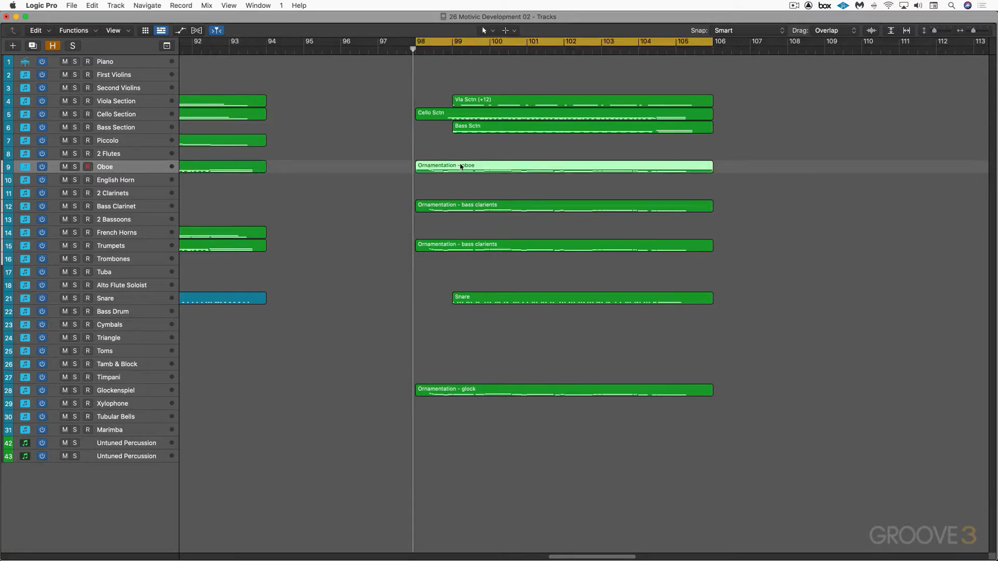
Display the "Ornamentation - oboe" region in the score, examine its added notes, and close the score editor
key(n)
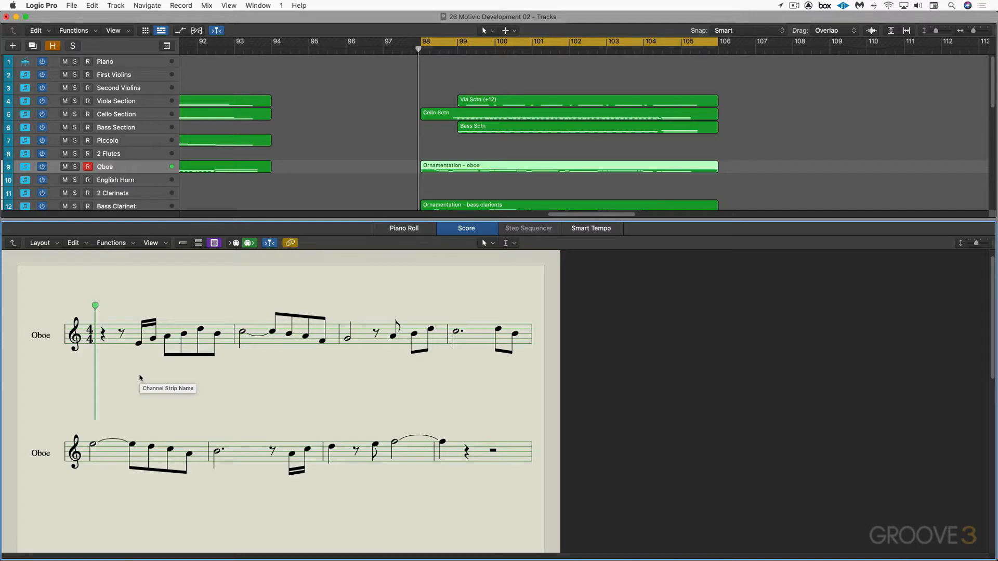
scroll(181, 358, down, 1)
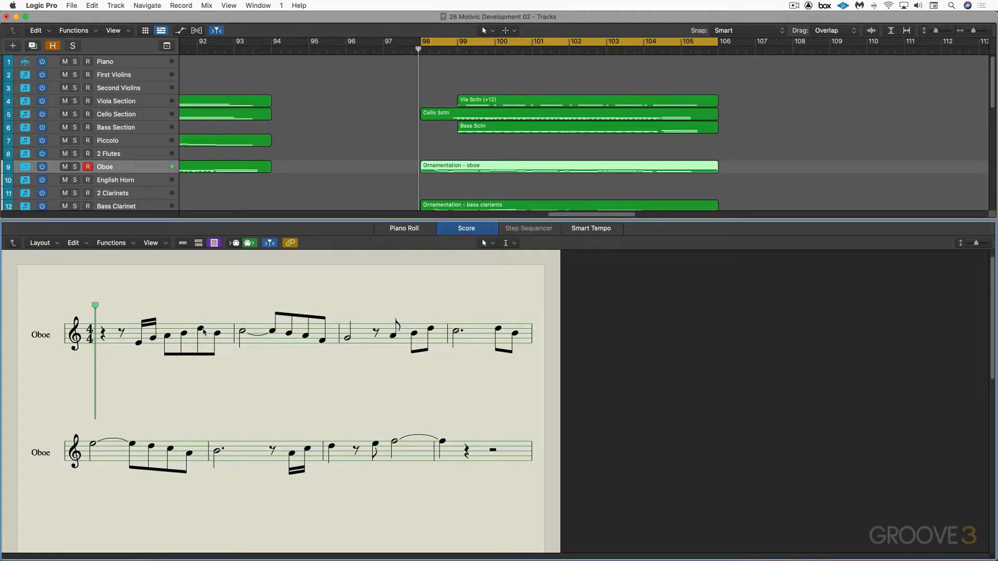
scroll(202, 327, down, 1)
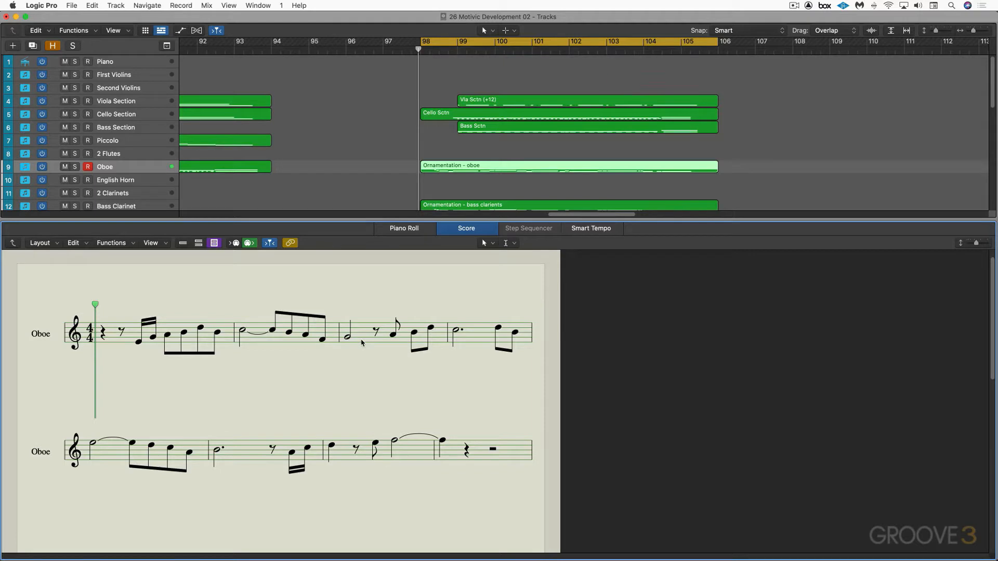
scroll(363, 343, up, 1)
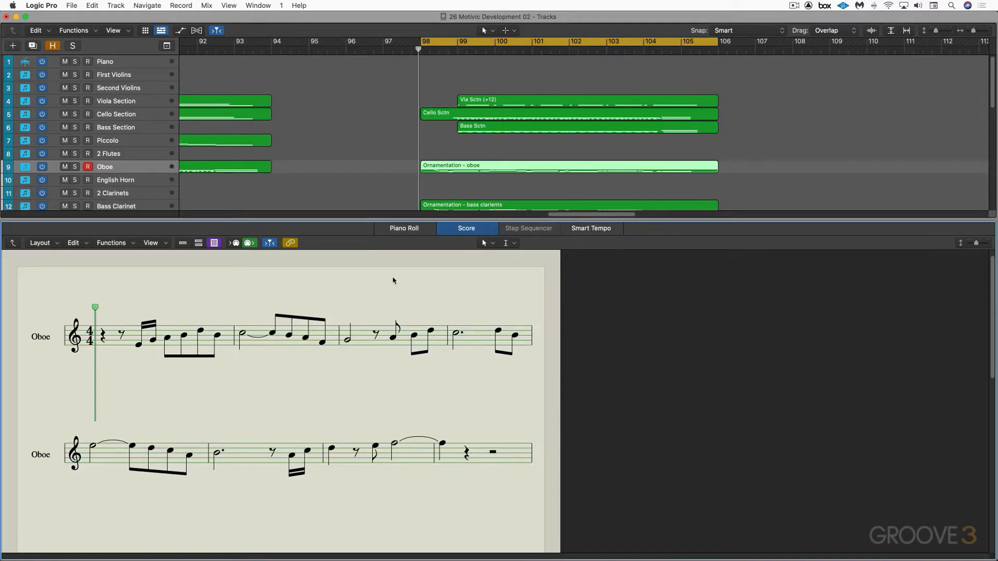
key(e)
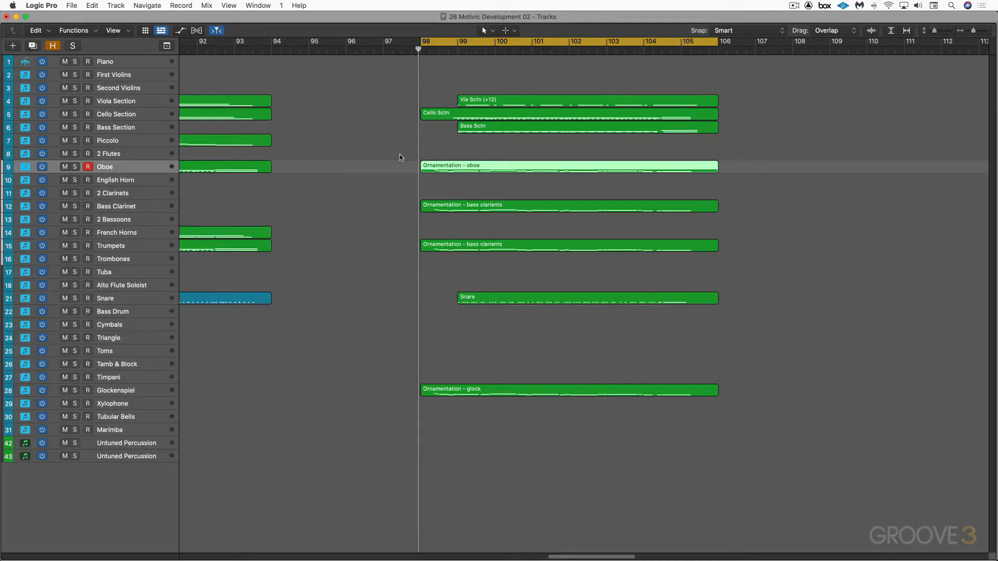
Mute the oboe, bass clarinet, trumpet and glockenspiel Ornamentation regions at bar 98 while playing the accompaniment
drag(400, 157, 459, 257)
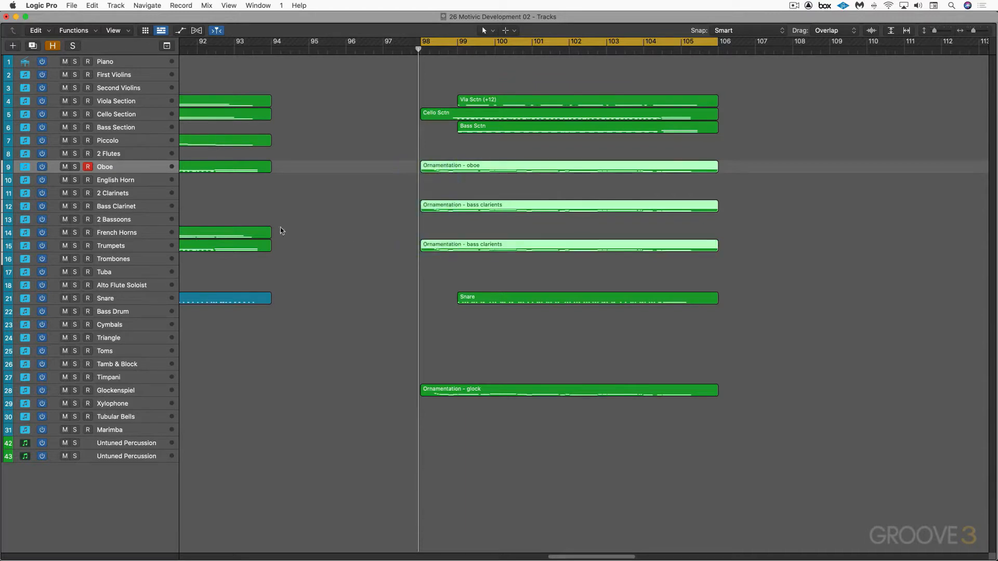
key(ctrl+m)
key(space)
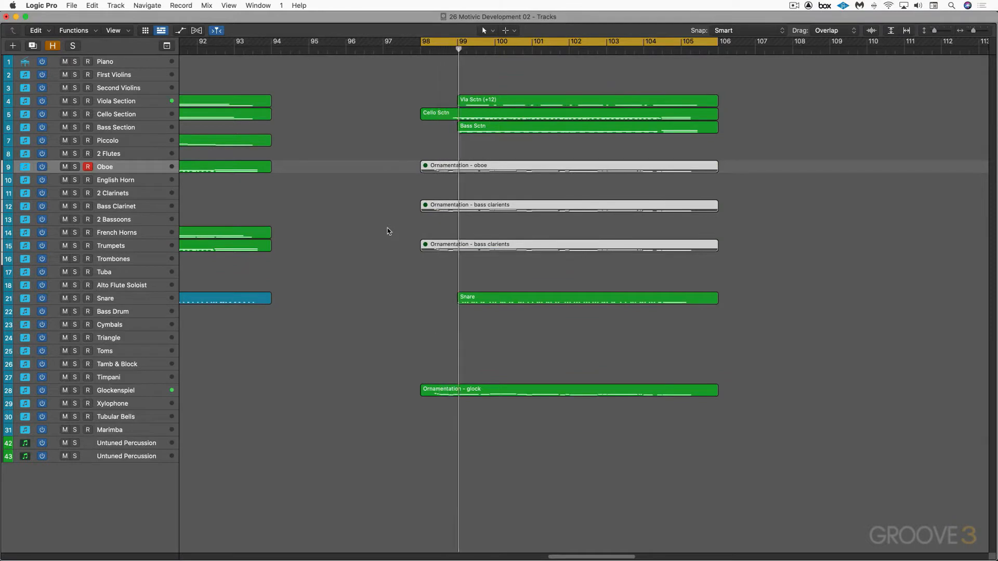
drag(434, 356, 439, 404)
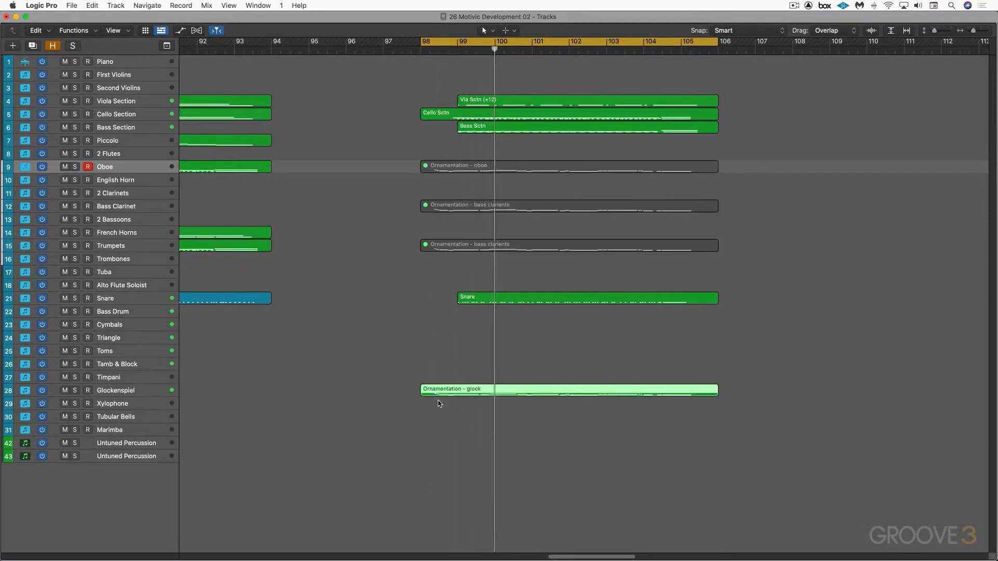
key(ctrl+m)
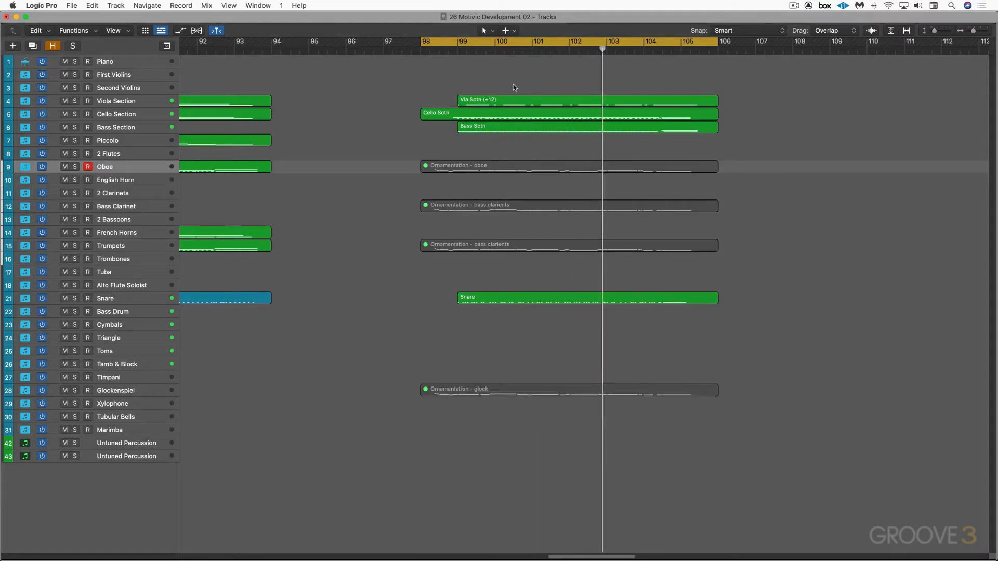
Transpose the Viola Section region at bar 99 down an octave, removing its +12 transposition
click(515, 101)
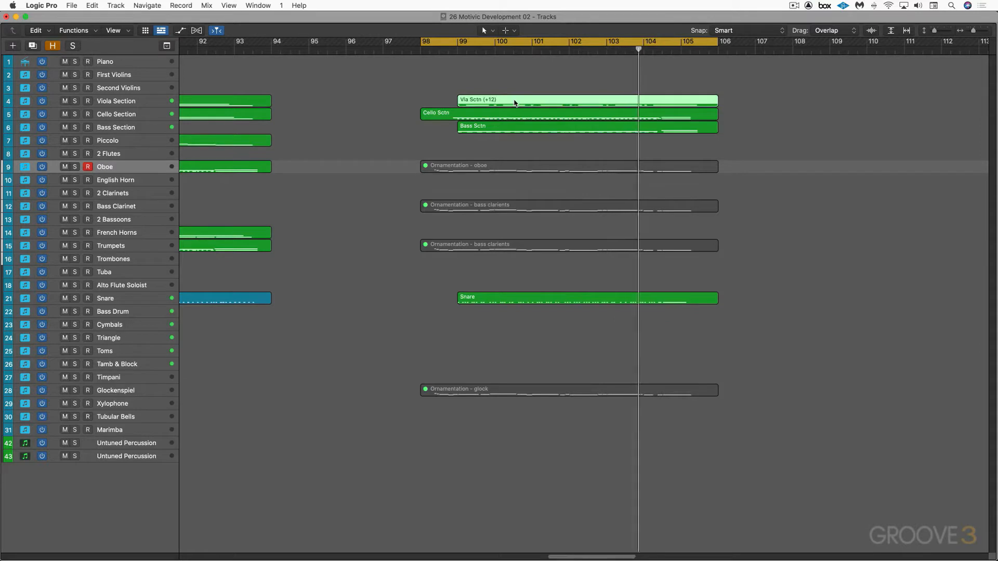
key(alt+shift+Down)
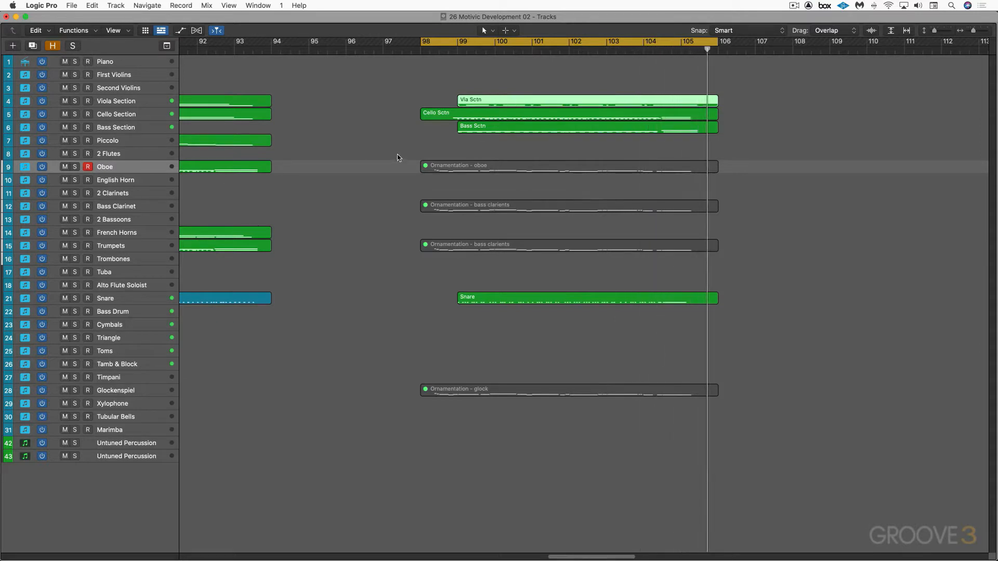
Unmute the four Ornamentation regions and play the full ornamentation passage from bar 98
drag(398, 154, 430, 421)
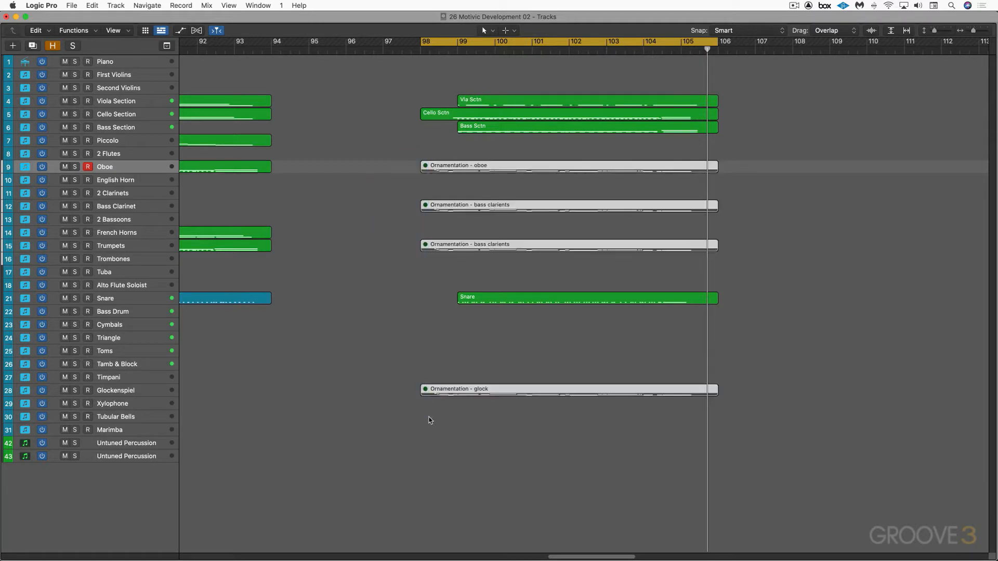
key(m)
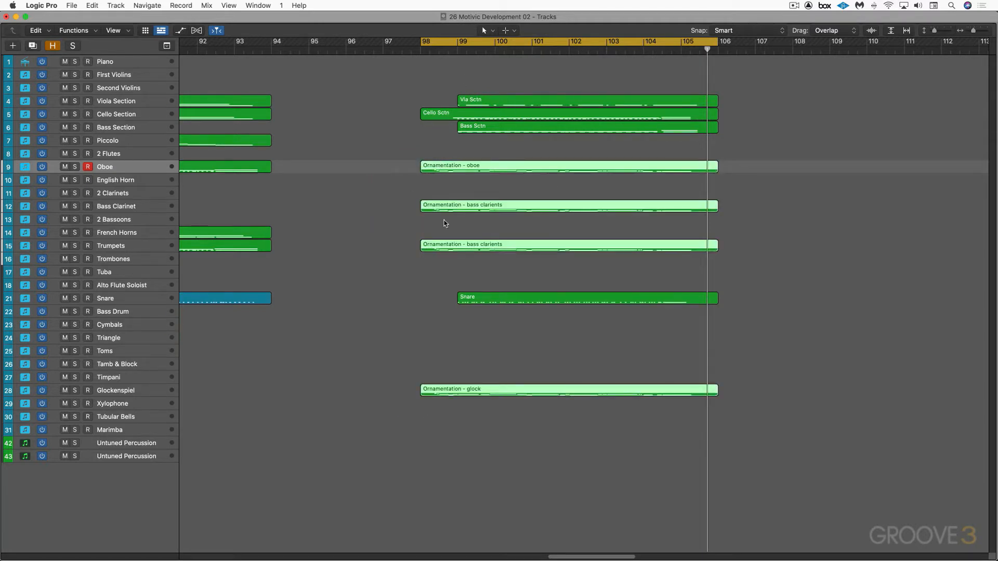
click(426, 50)
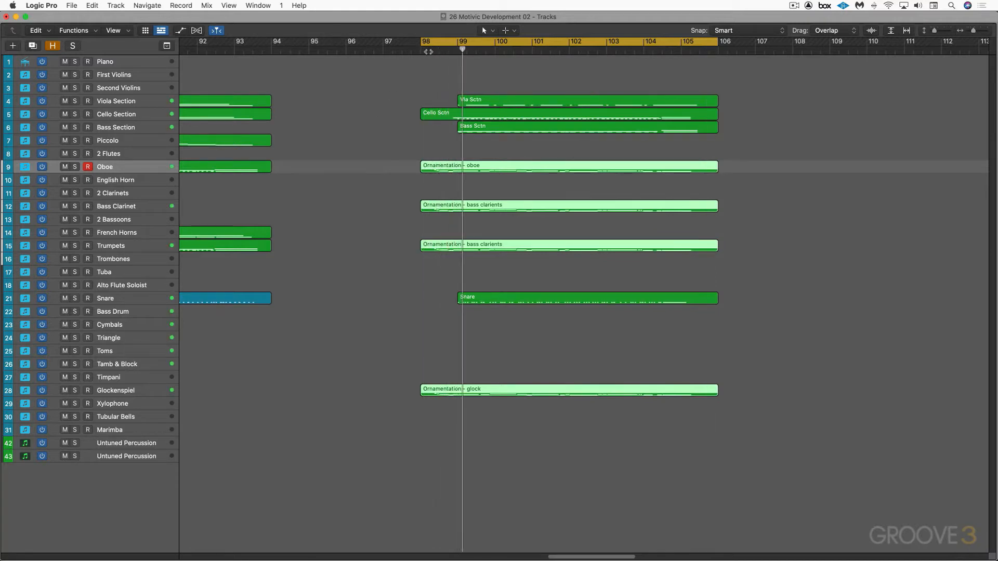
click(472, 45)
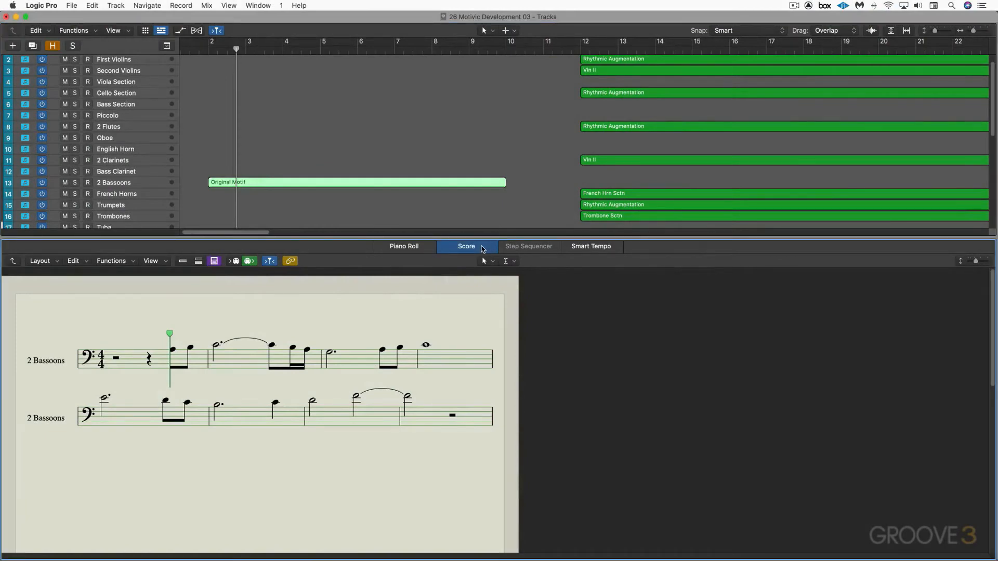
Play the 2 Bassoons "Original Motif" region while following its notation in the score
key(space)
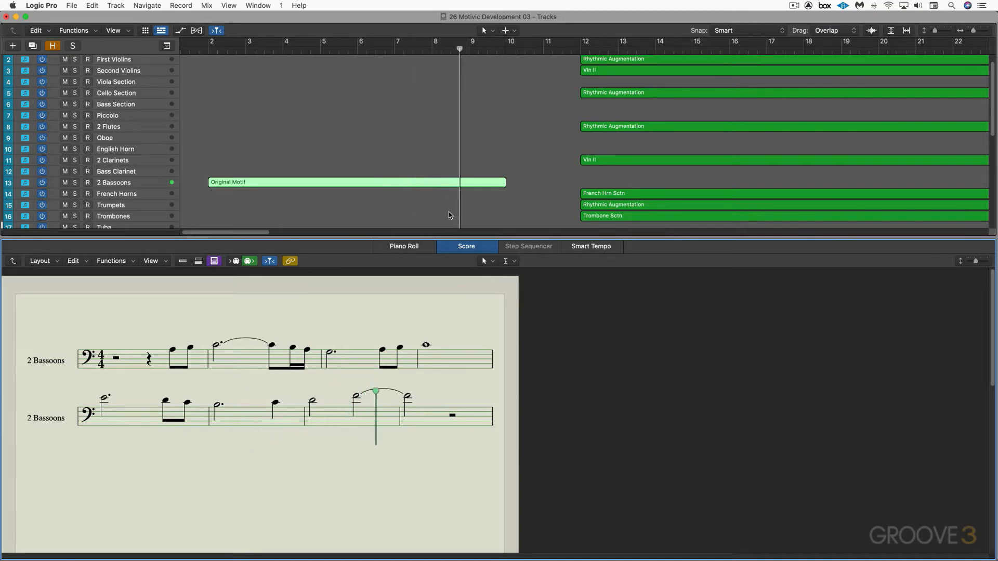
scroll(451, 215, right, 6)
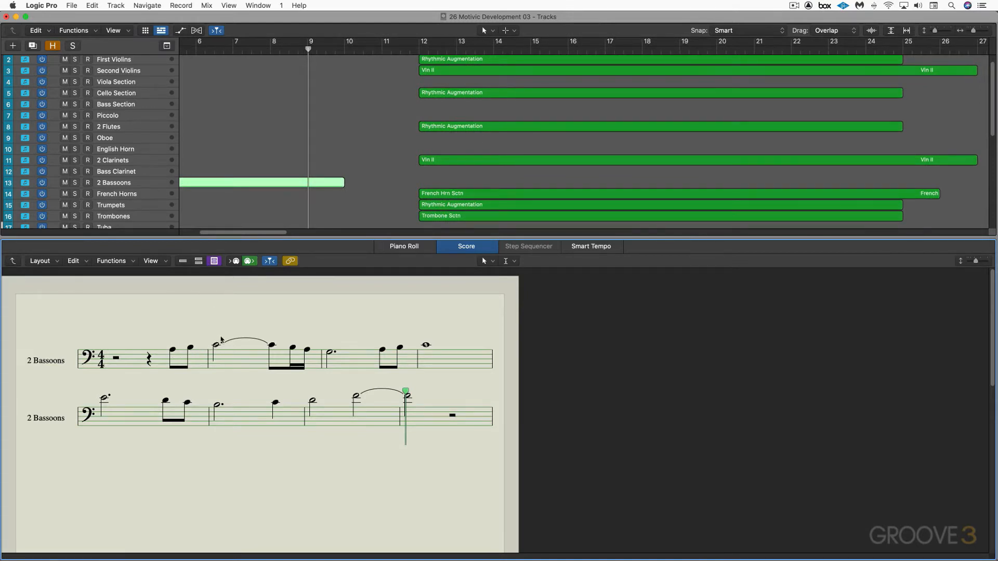
Select the "Rhythmic Augmentation" regions of the 2 Flutes, Trumpets and Cello Section tracks, viewing each one's notation
click(488, 128)
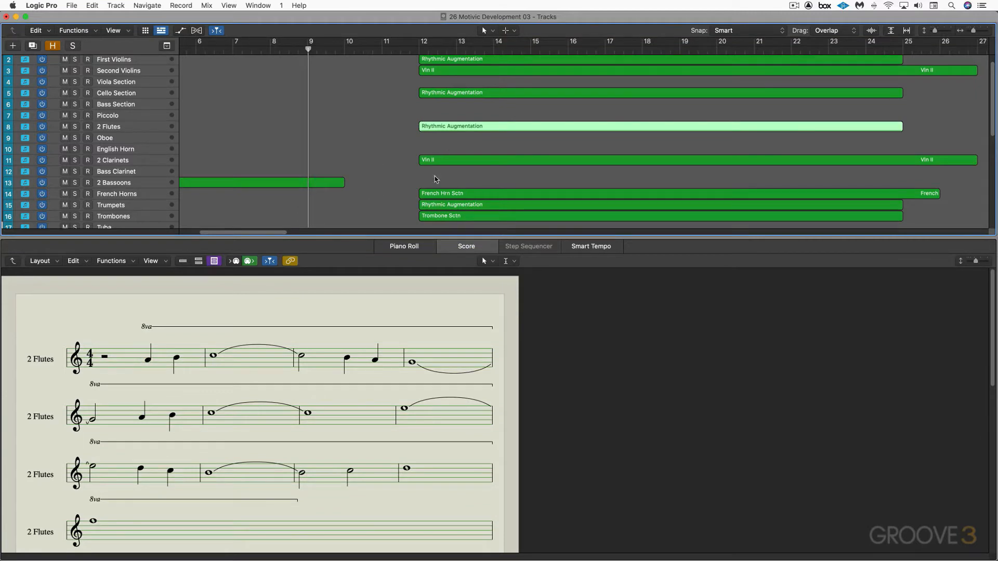
click(434, 207)
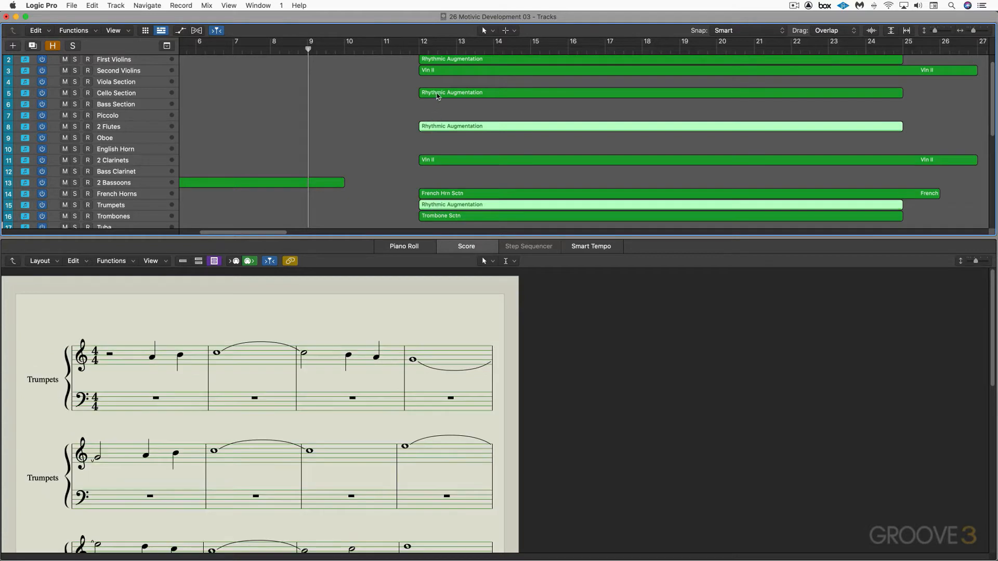
click(438, 95)
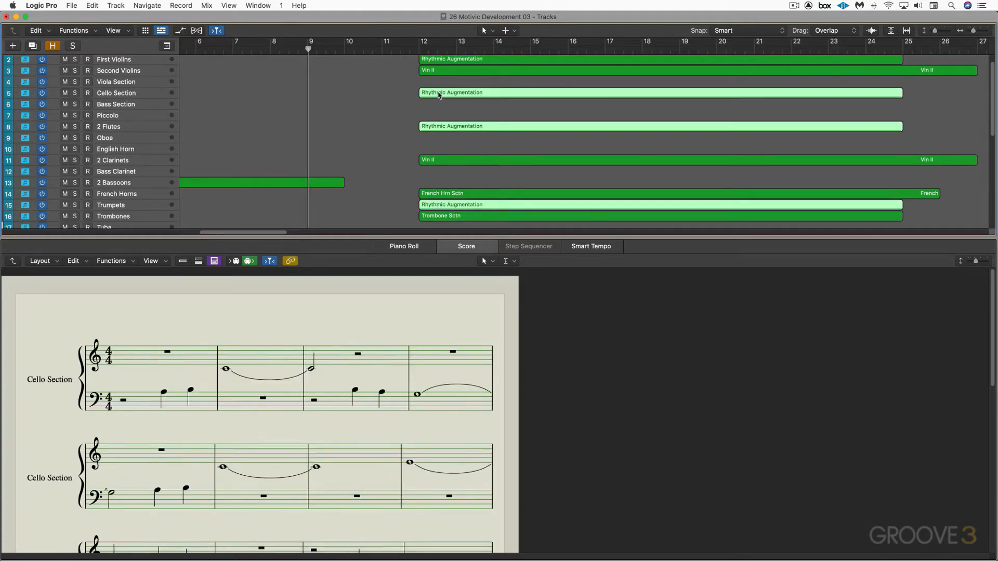
Play the selected "Rhythmic Augmentation" regions in solo from bar 12, following the cello notation, and close the score editor
scroll(416, 54, left, 2)
click(421, 50)
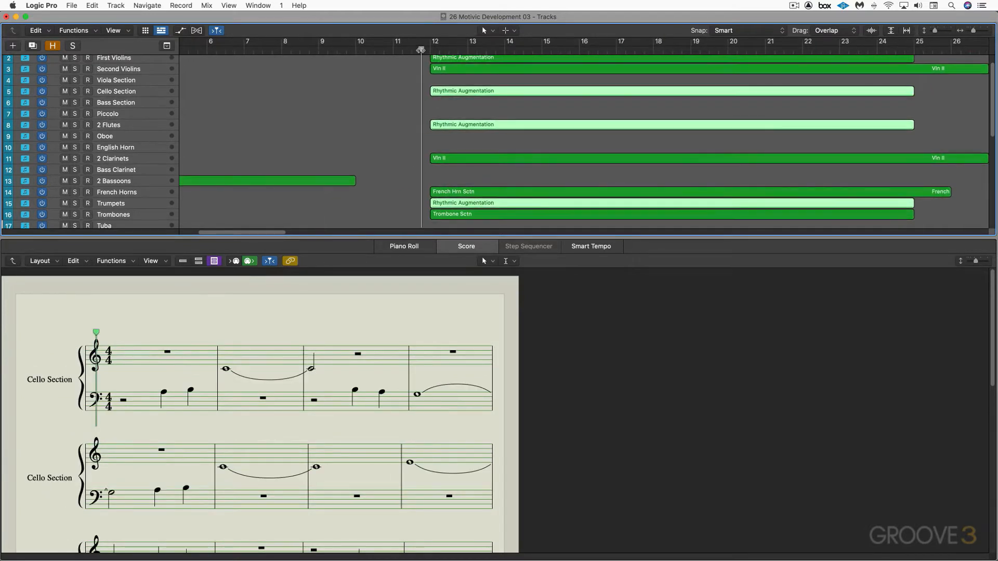
key(ctrl+s)
key(space)
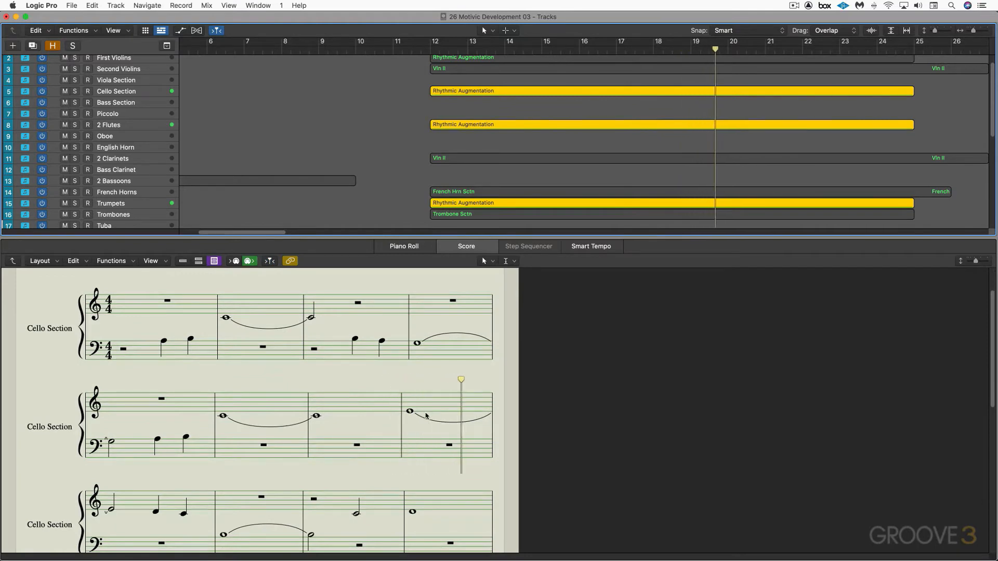
key(space)
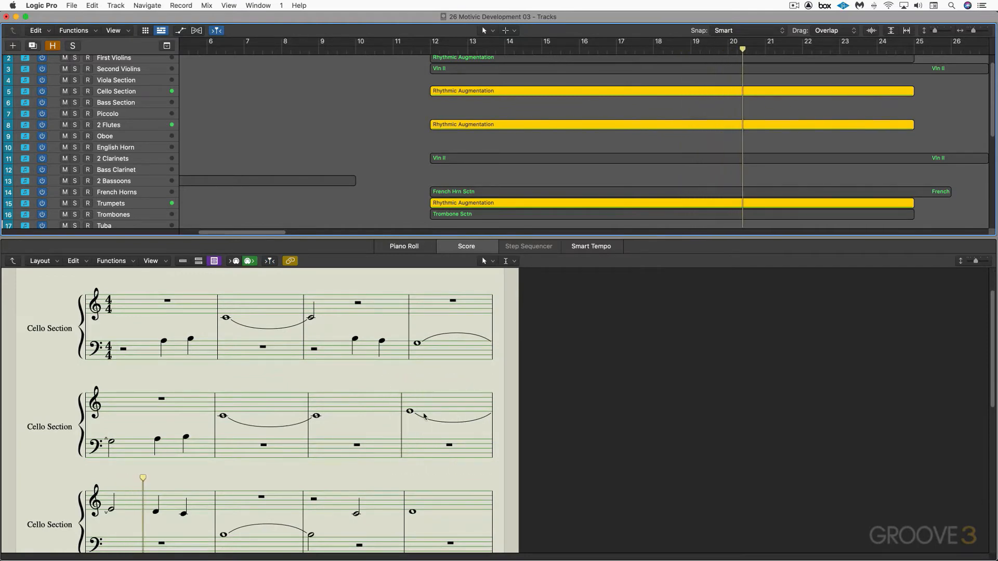
key(e)
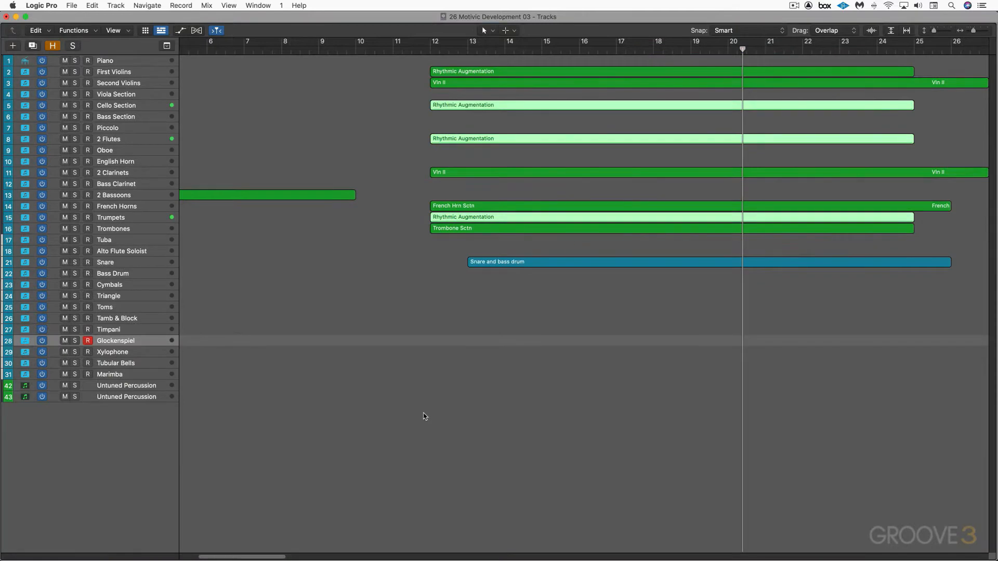
Mute the "Rhythmic Augmentation" regions, including the First Violins one, while playing the accompaniment from bar 12
key(ctrl+m)
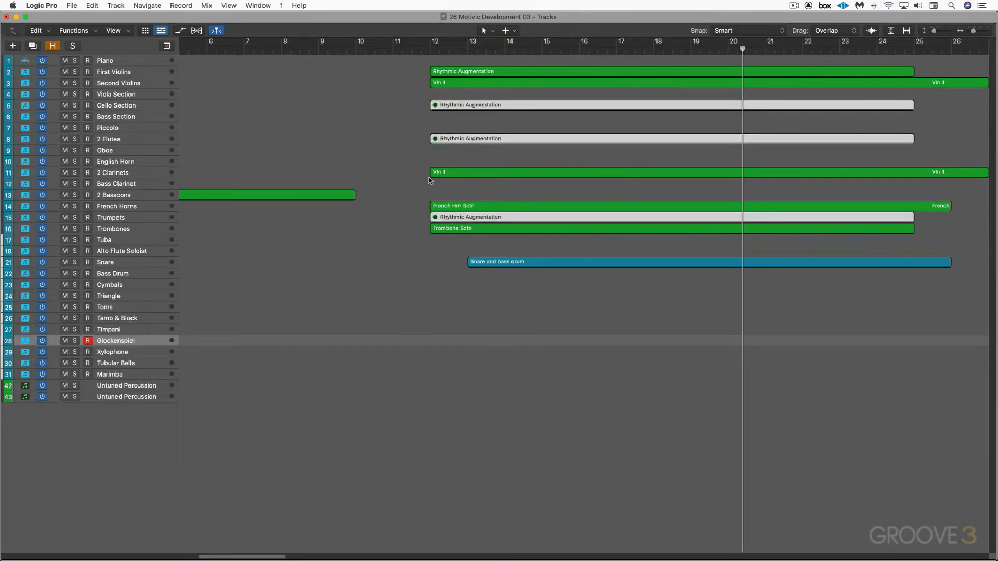
click(419, 50)
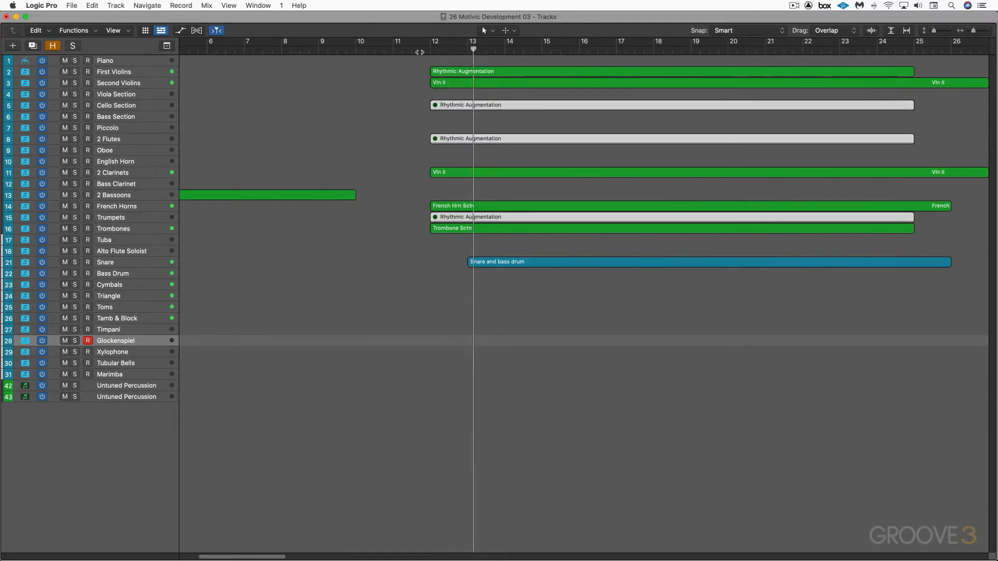
click(479, 72)
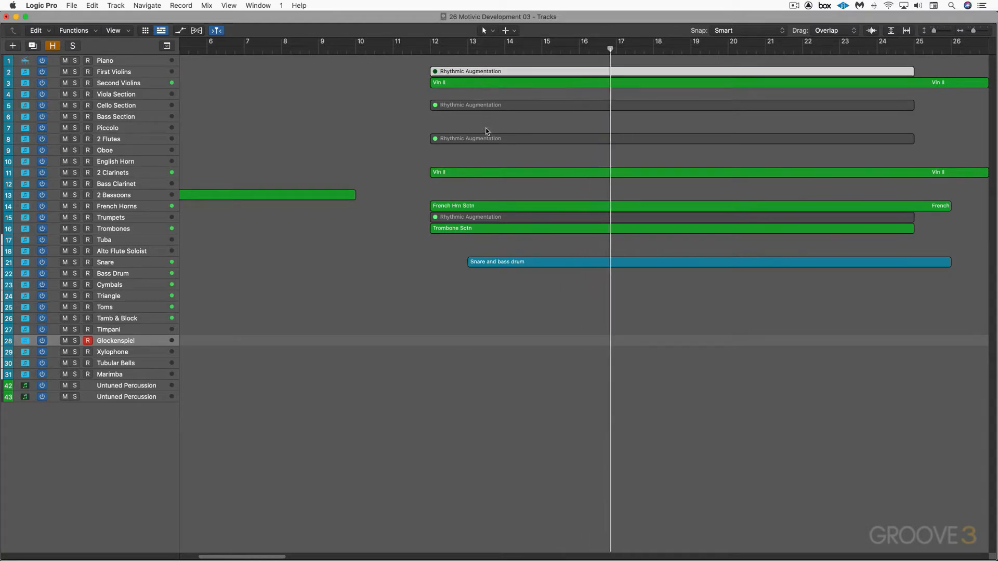
View the notation of the Second Violins, 2 Clarinets, French Horns and Trombones accompaniment regions during playback, then close the score editor
click(477, 83)
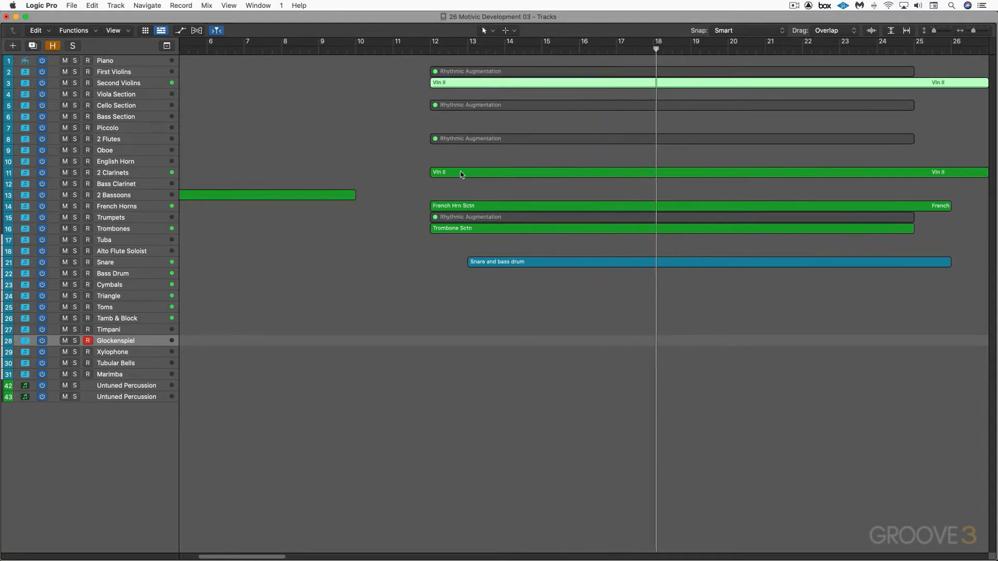
key(n)
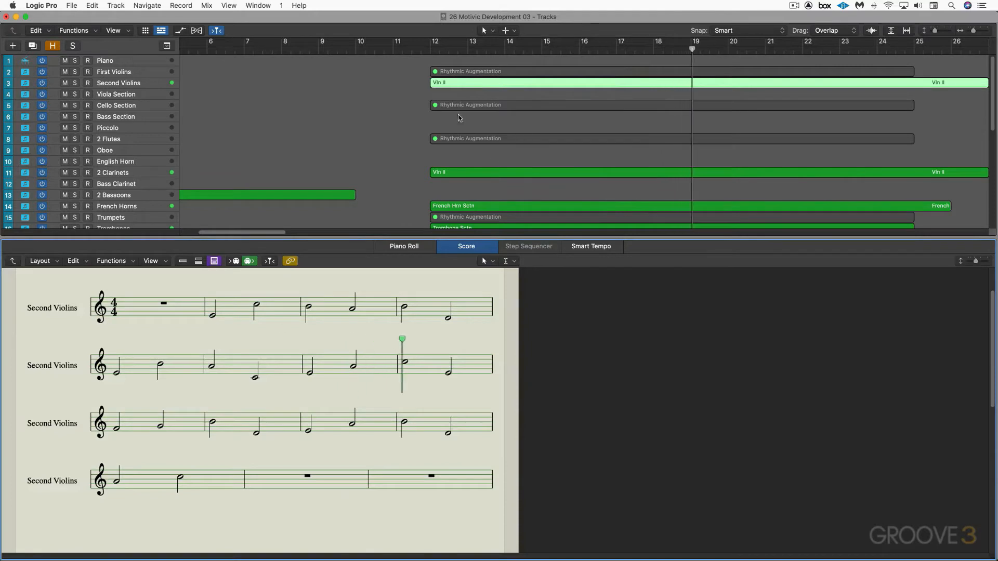
click(465, 175)
scroll(465, 177, down, 2)
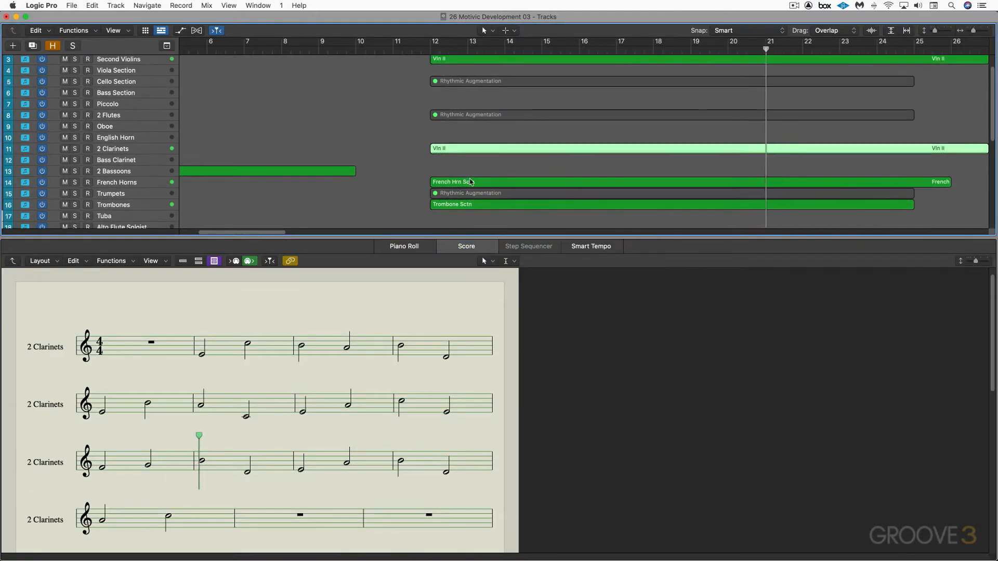
click(472, 183)
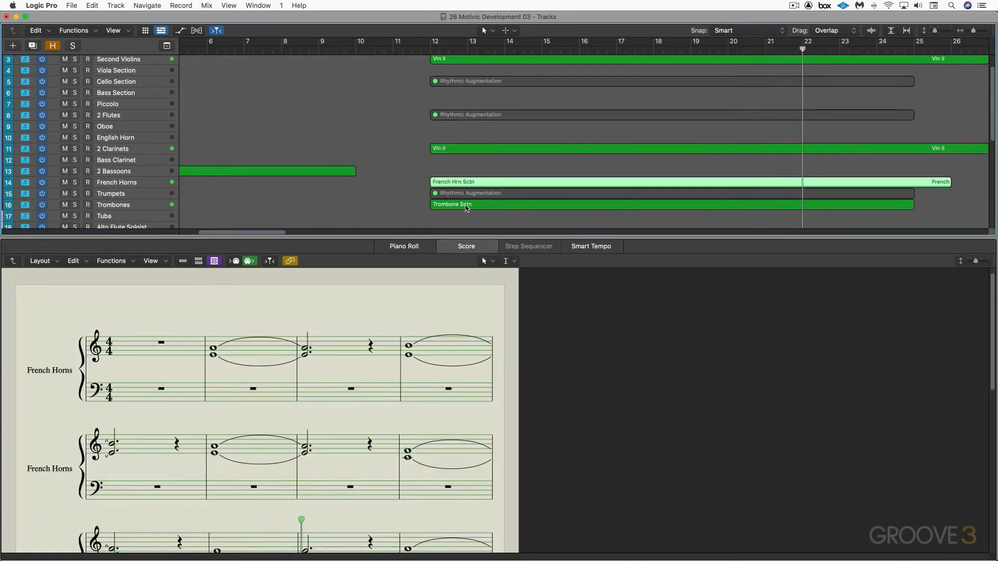
scroll(463, 205, down, 4)
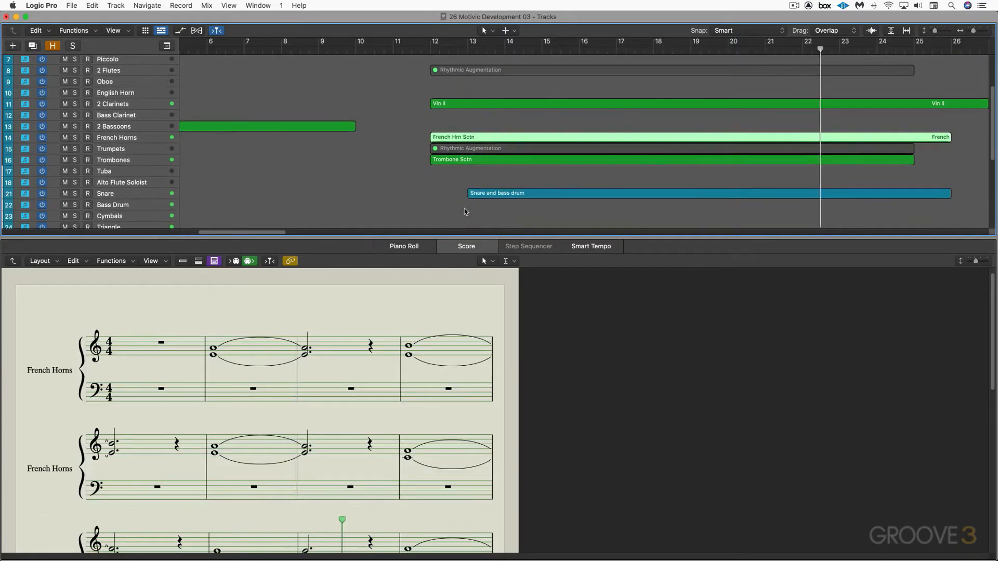
click(466, 162)
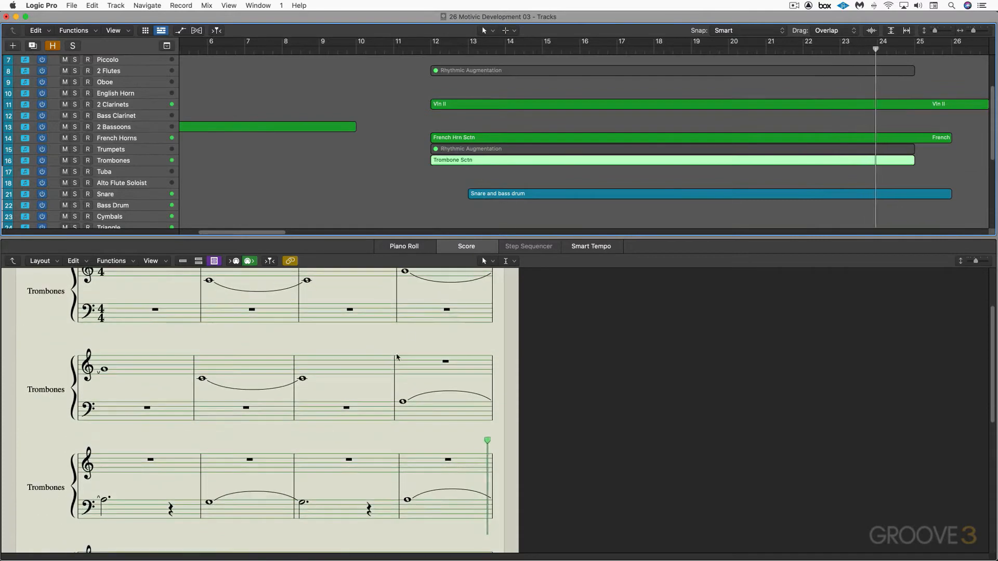
key(e)
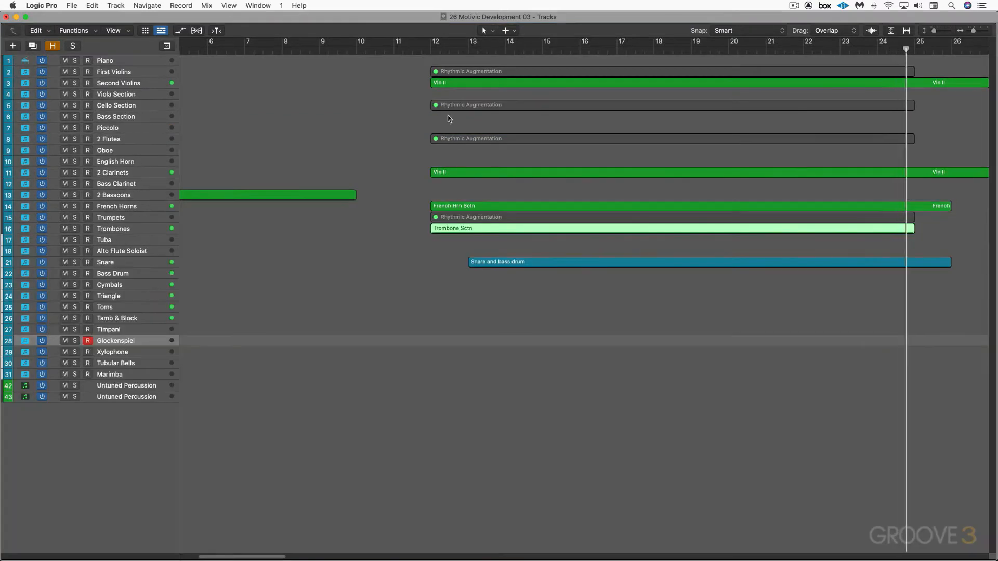
Play the Second Violins and 2 Clarinets "Vln II" regions in solo from bar 12, adding the French Horns and Trombones regions
click(446, 84)
shift+click(454, 172)
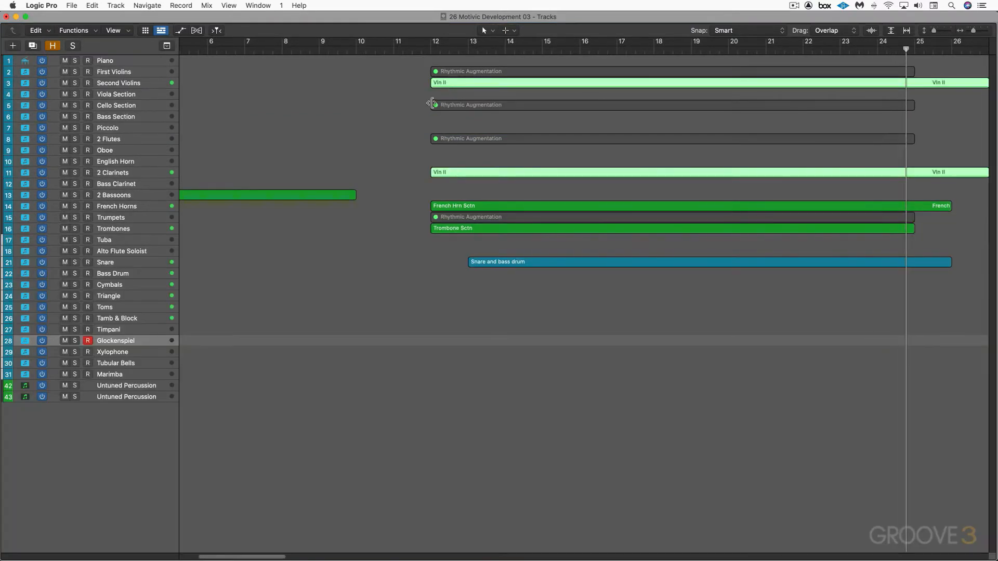
click(426, 52)
key(ctrl+s)
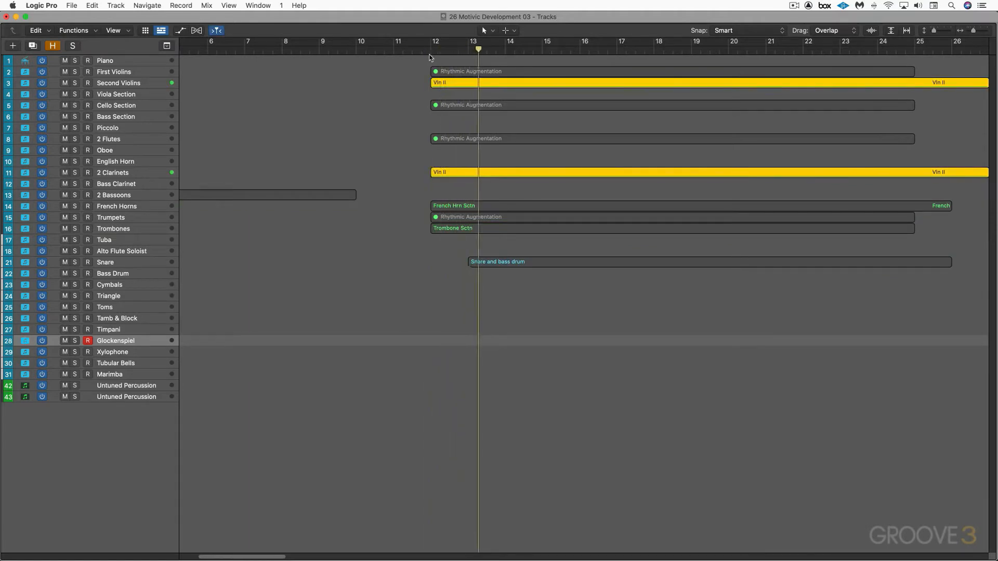
click(468, 207)
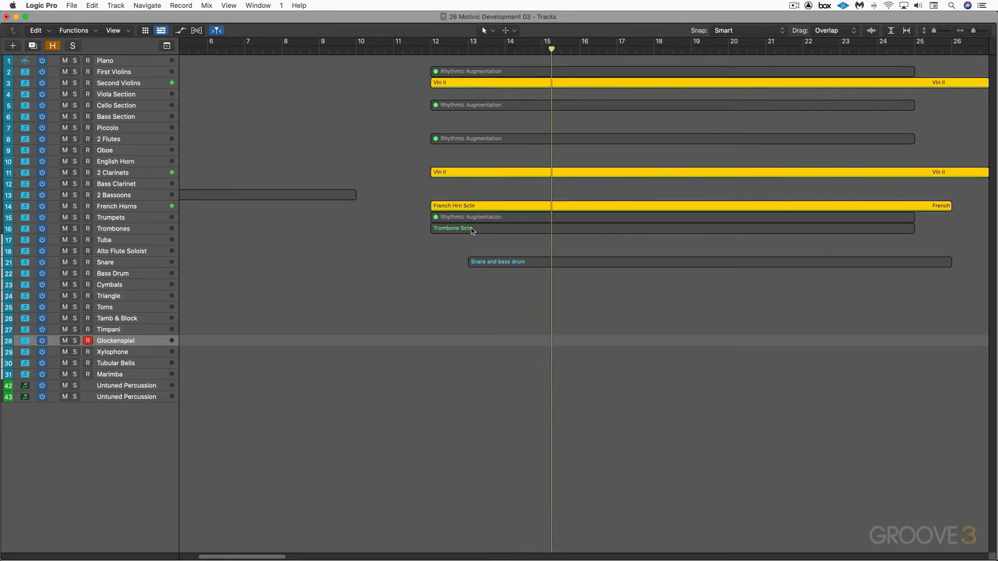
shift+click(472, 231)
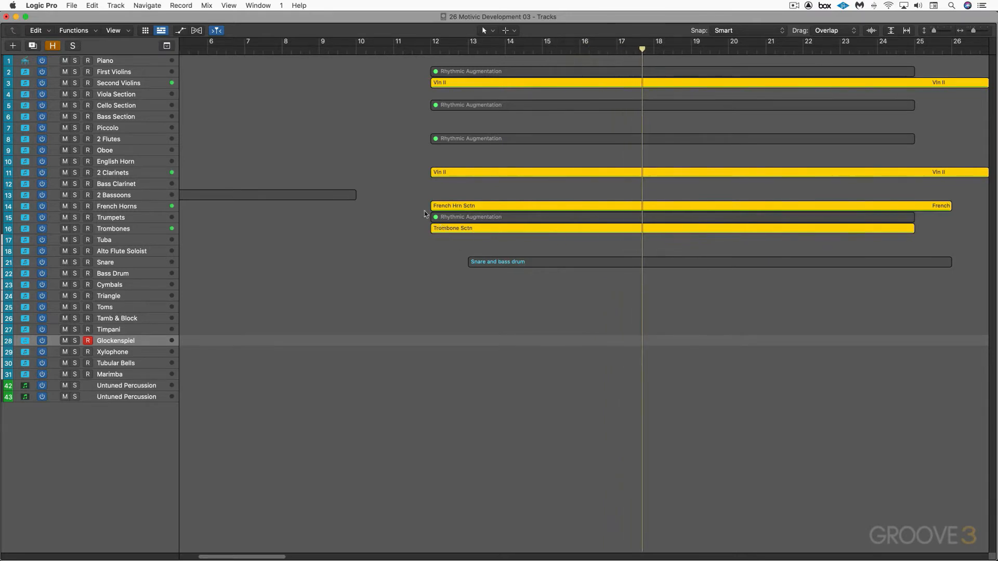
Unmute the "Rhythmic Augmentation" regions of the Trumpets, 2 Flutes, Cello Section and First Violins tracks
click(452, 219)
shift+click(451, 139)
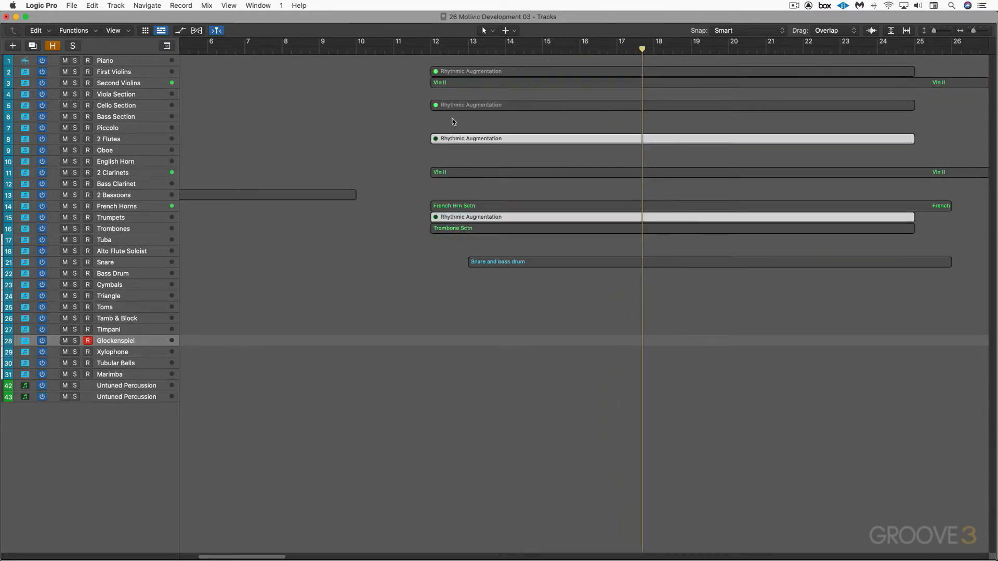
shift+click(453, 106)
shift+click(456, 71)
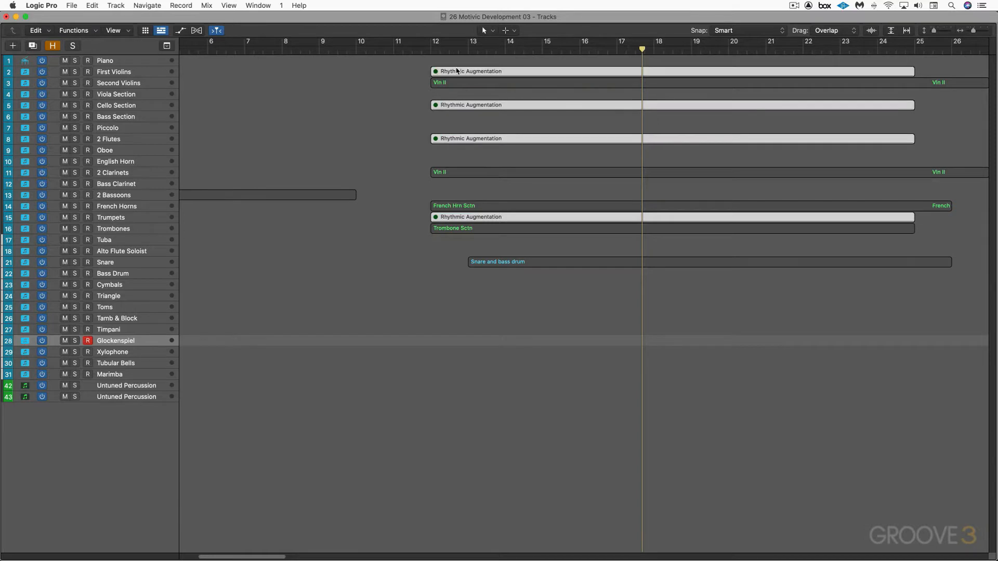
key(m)
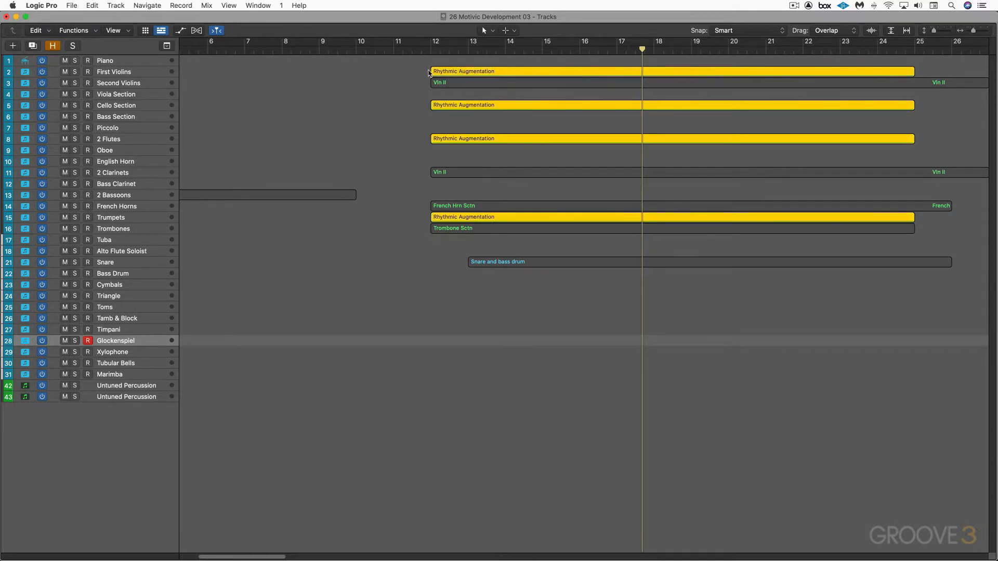
Play the full rhythmic augmentation passage without solo from bar 12, following the First Violins notation, and close the score editor
click(421, 49)
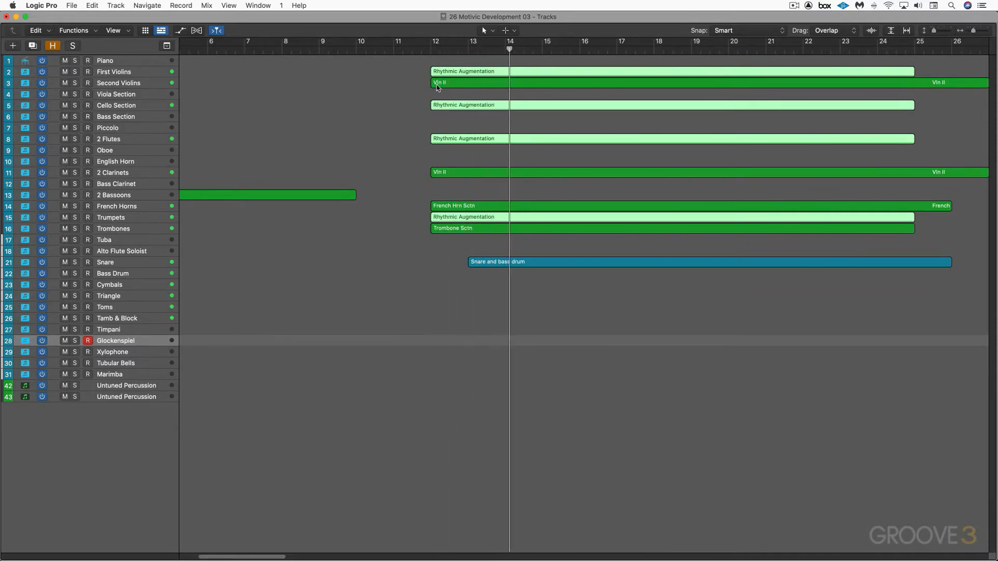
click(468, 188)
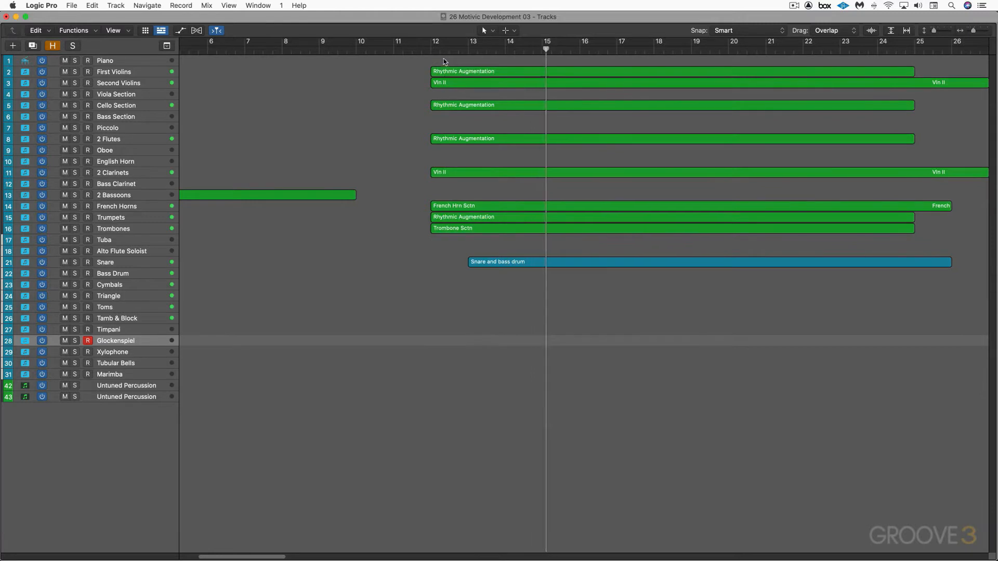
double_click(457, 71)
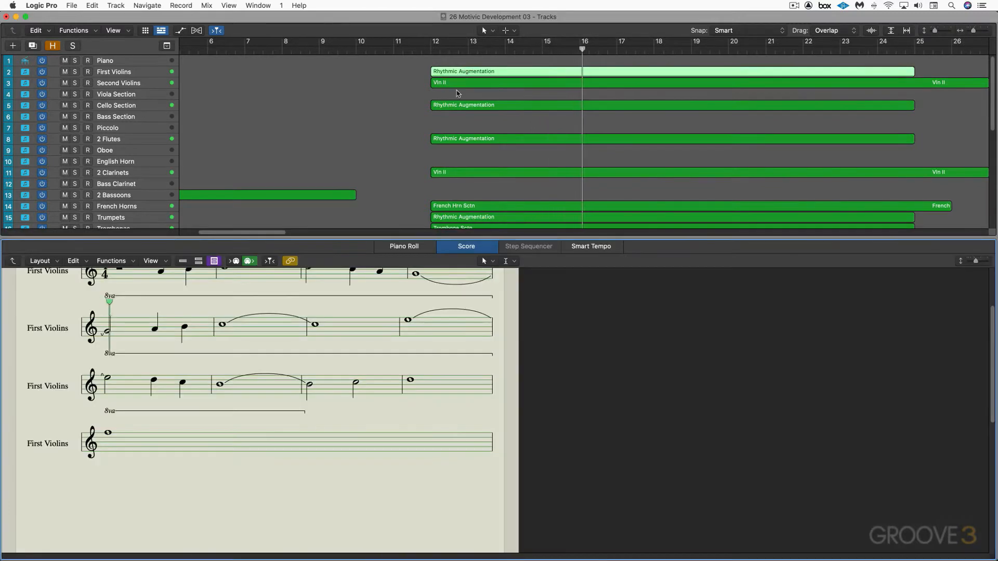
scroll(453, 429, up, 3)
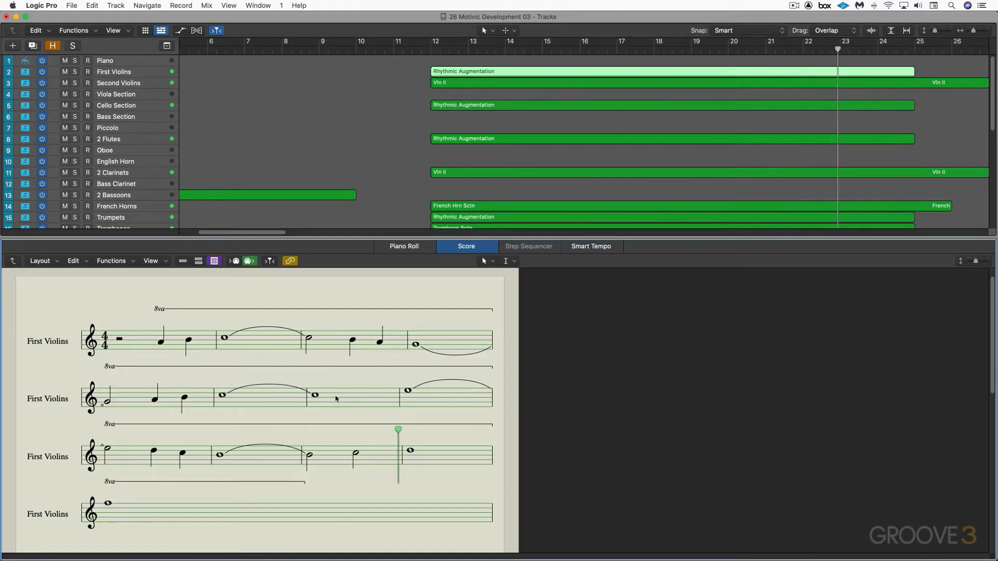
key(n)
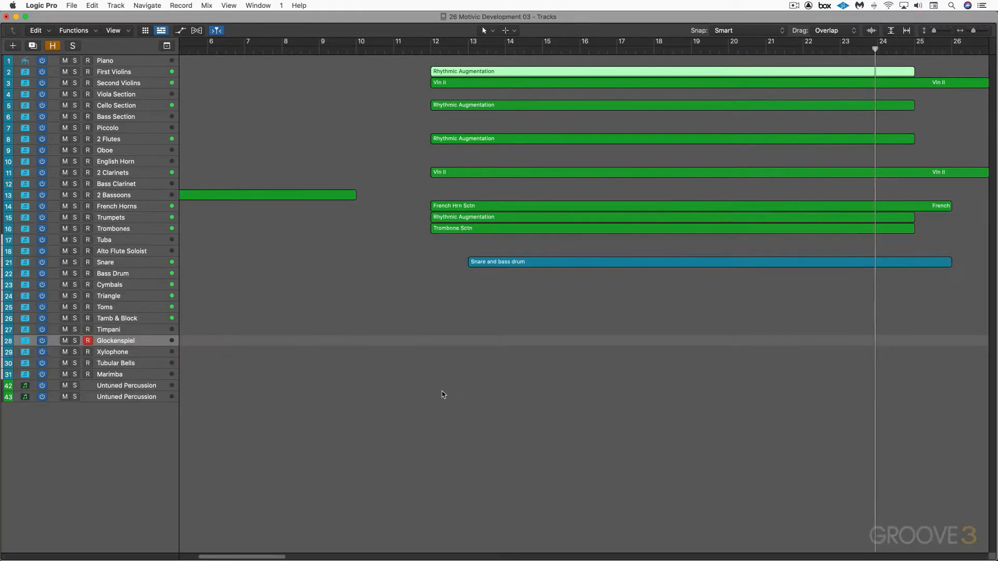
Play the Piccolo "Rhythmic Diminution - flutes" region in solo from bar 33 while following its notation, and close the score editor
scroll(445, 395, right, 5)
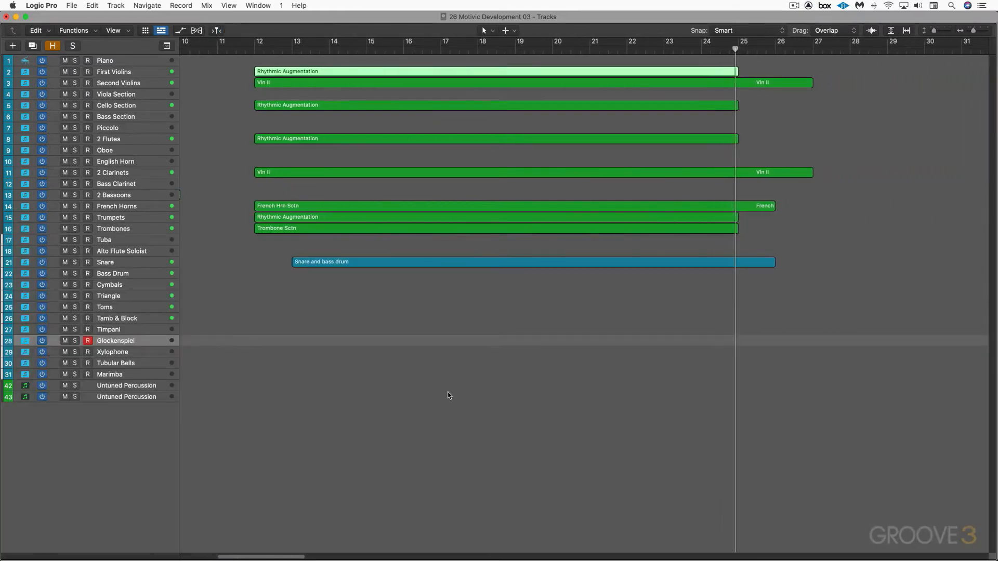
scroll(449, 395, right, 8)
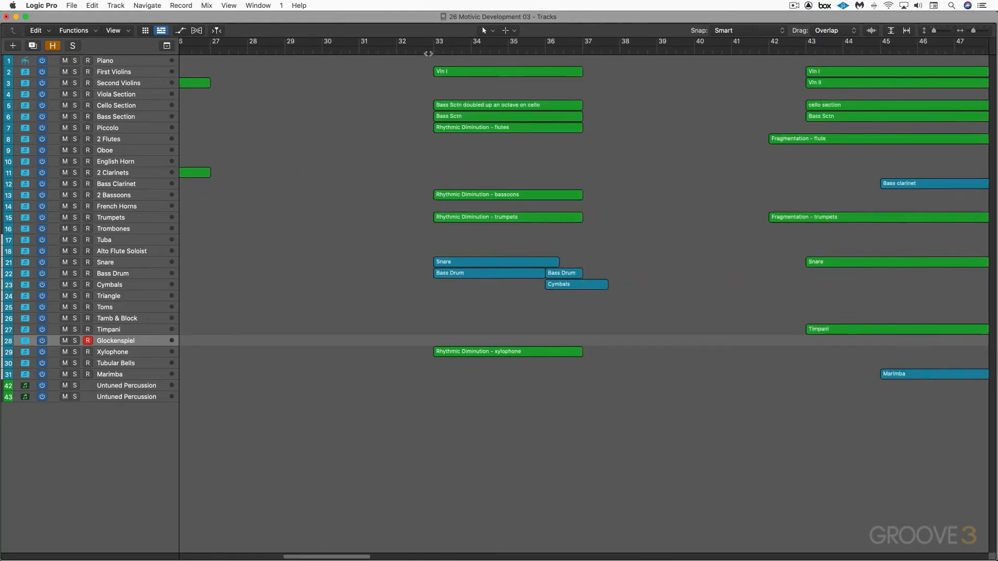
click(466, 127)
double_click(466, 127)
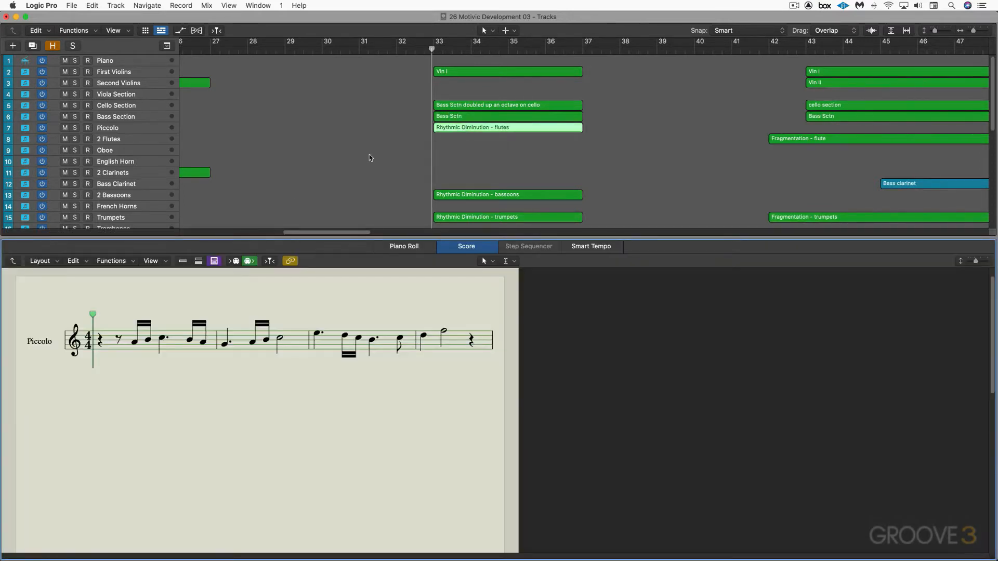
key(ctrl+s)
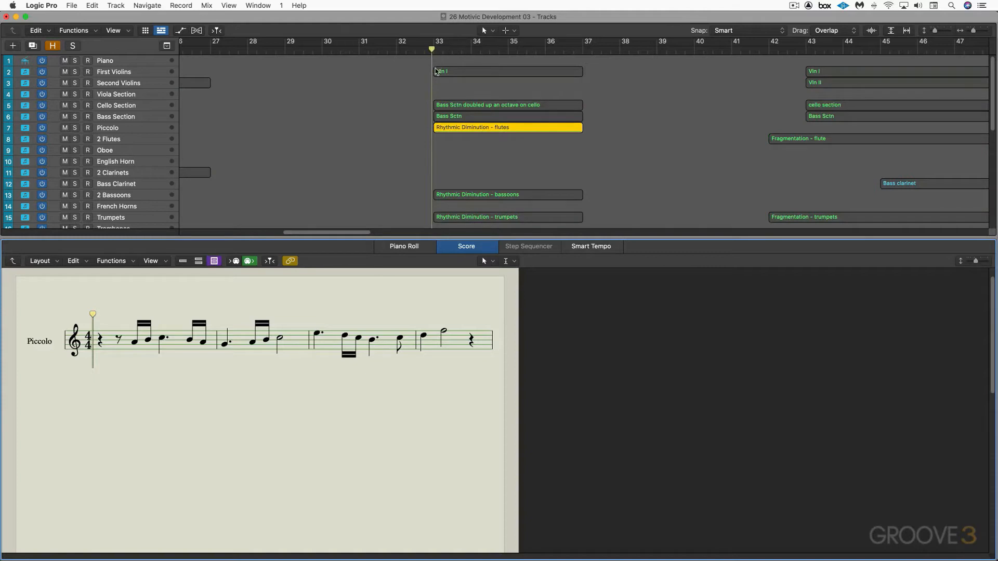
key(space)
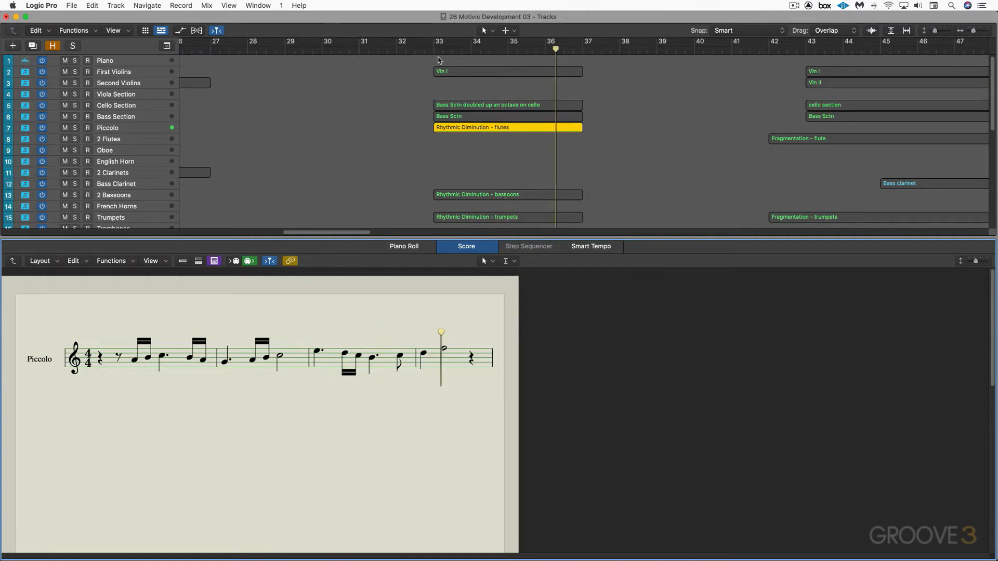
key(ctrl+s)
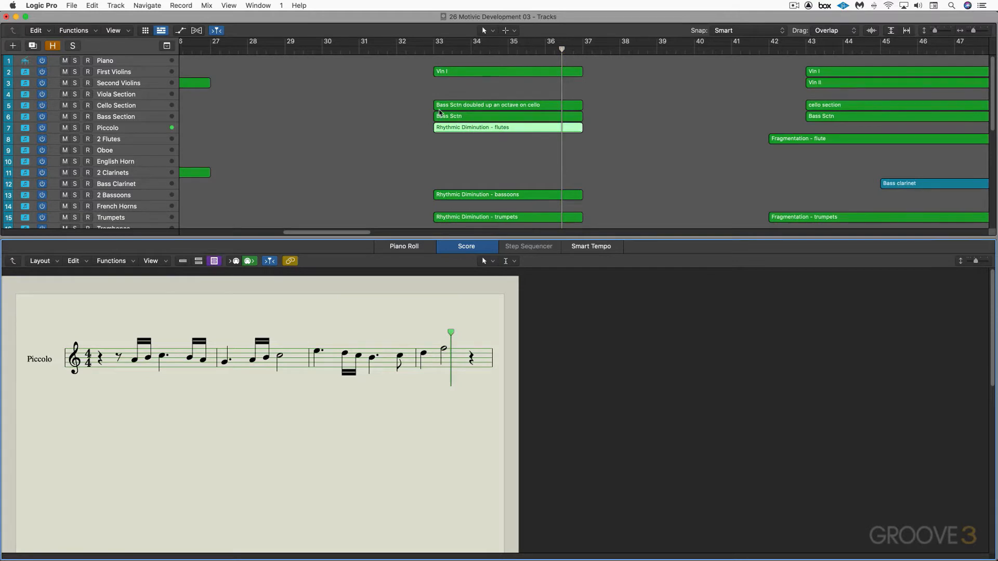
key(e)
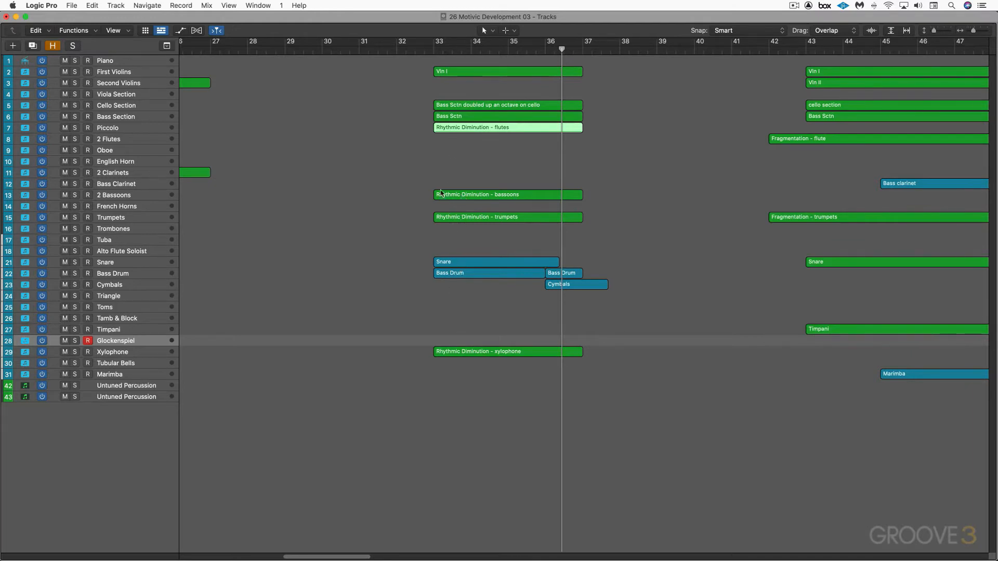
Mute the four "Rhythmic Diminution" regions for flutes, bassoons, trumpets and xylophone, and play the accompaniment from bar 33
shift+drag(441, 179, 447, 232)
shift+click(466, 356)
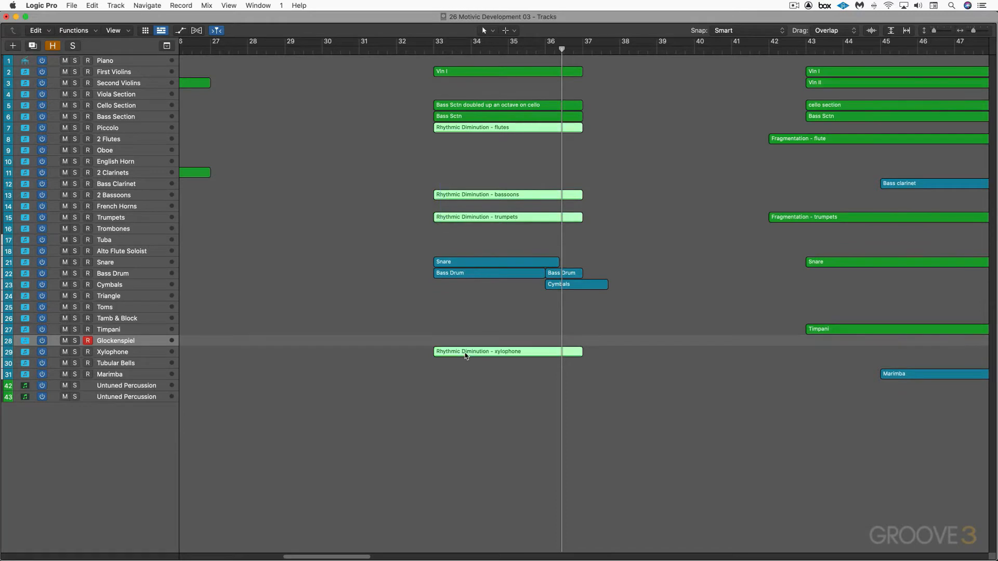
key(m)
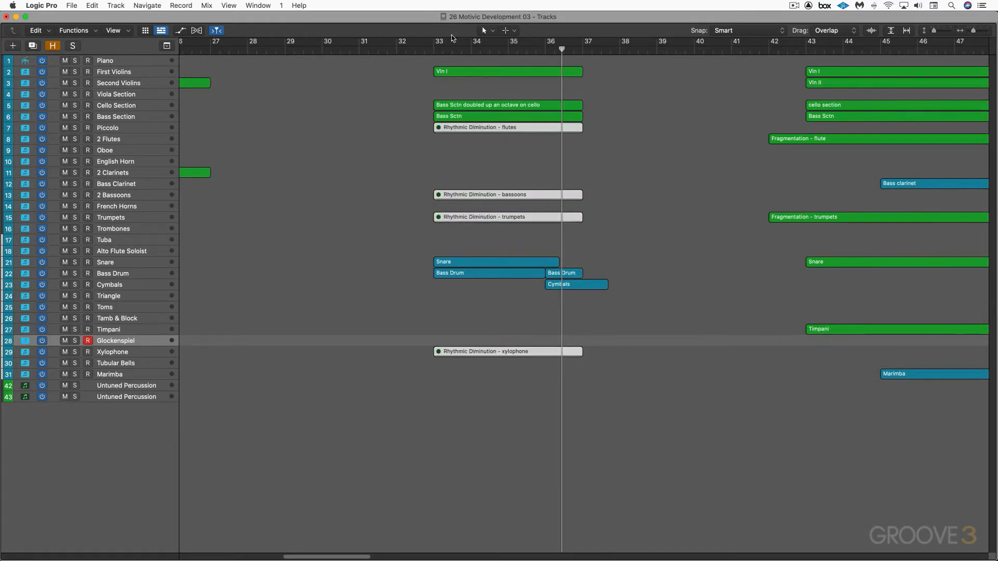
click(429, 52)
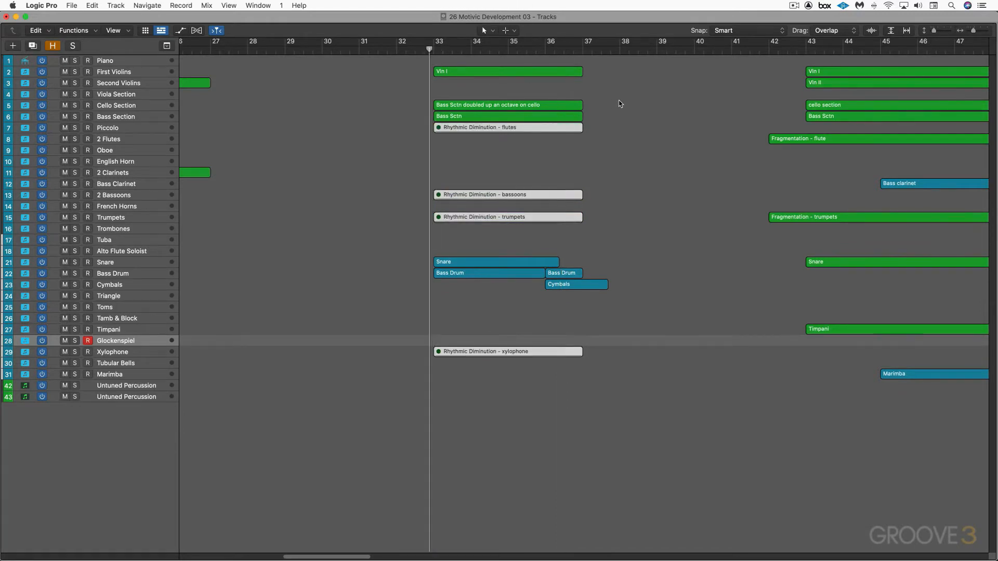
key(space)
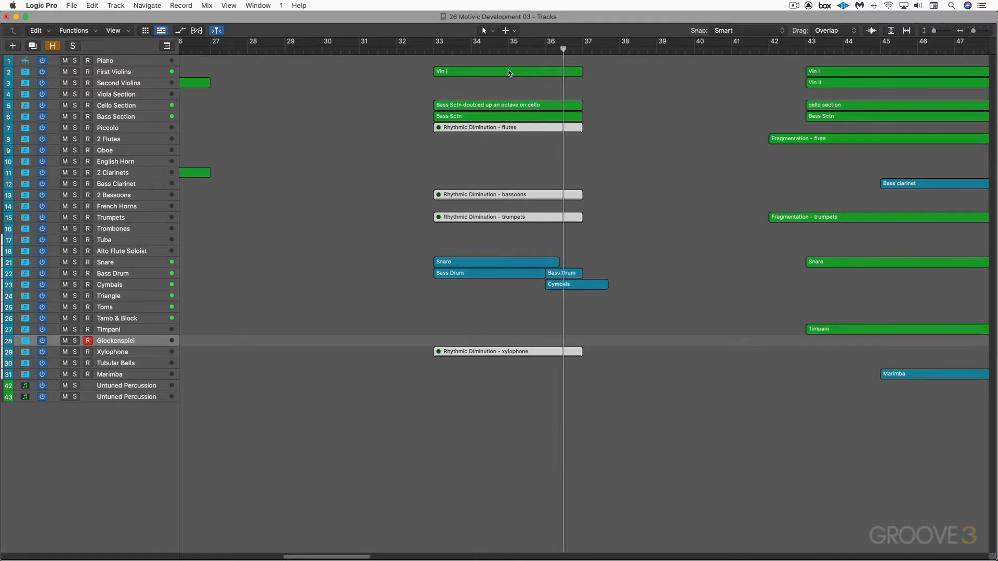
Play the First Violins "Vln I" accompaniment region in solo from bar 33 while following its notation
click(508, 75)
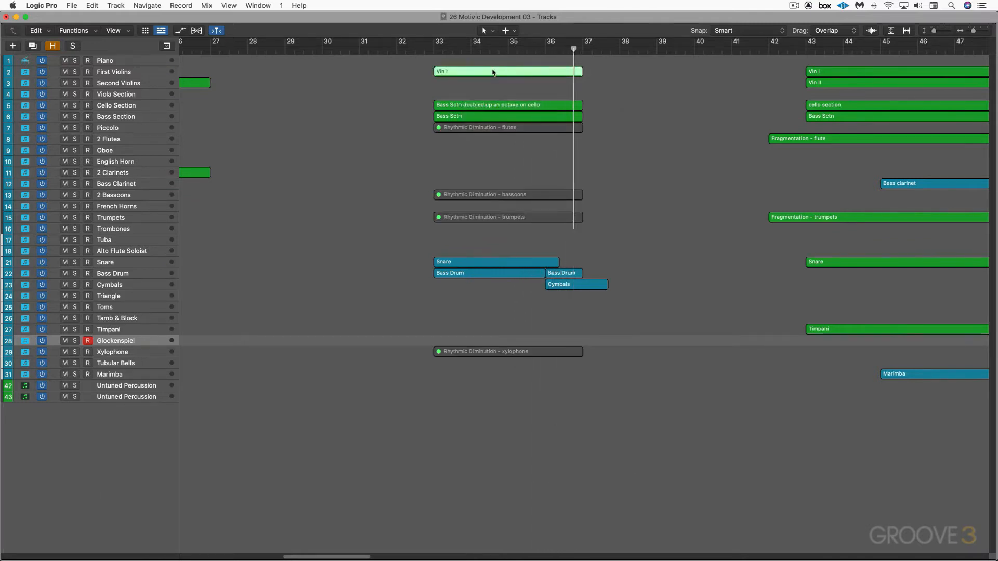
double_click(493, 72)
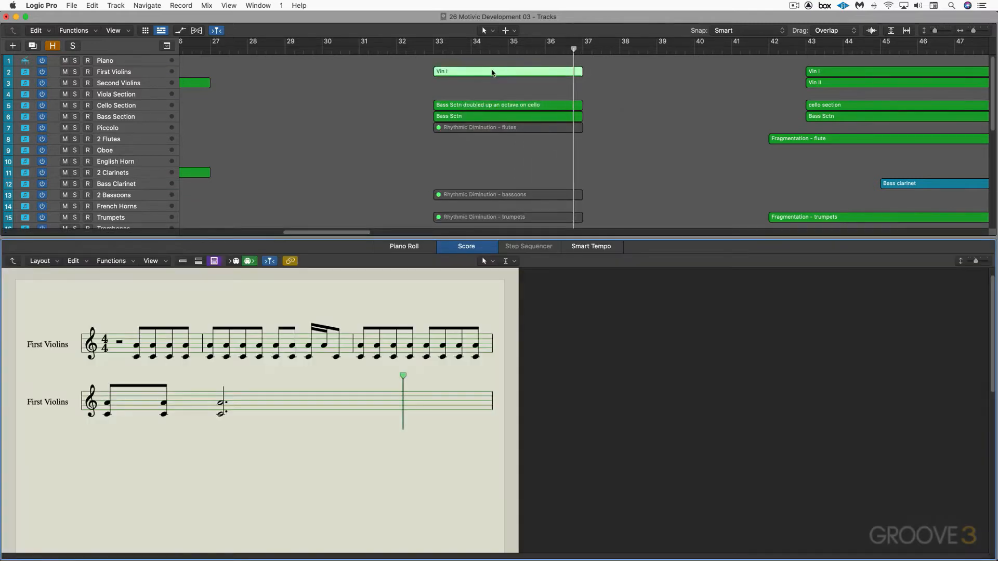
click(434, 51)
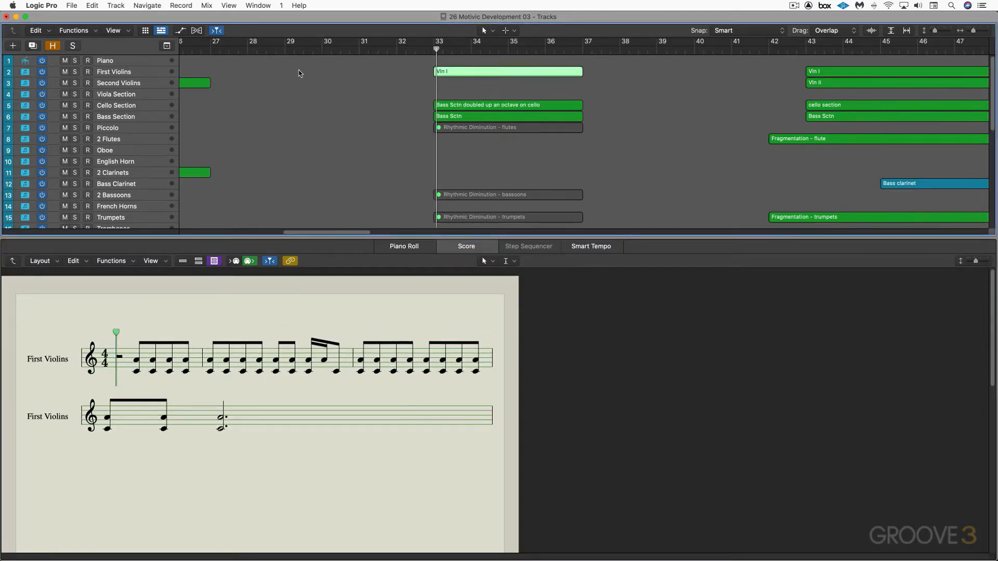
click(75, 72)
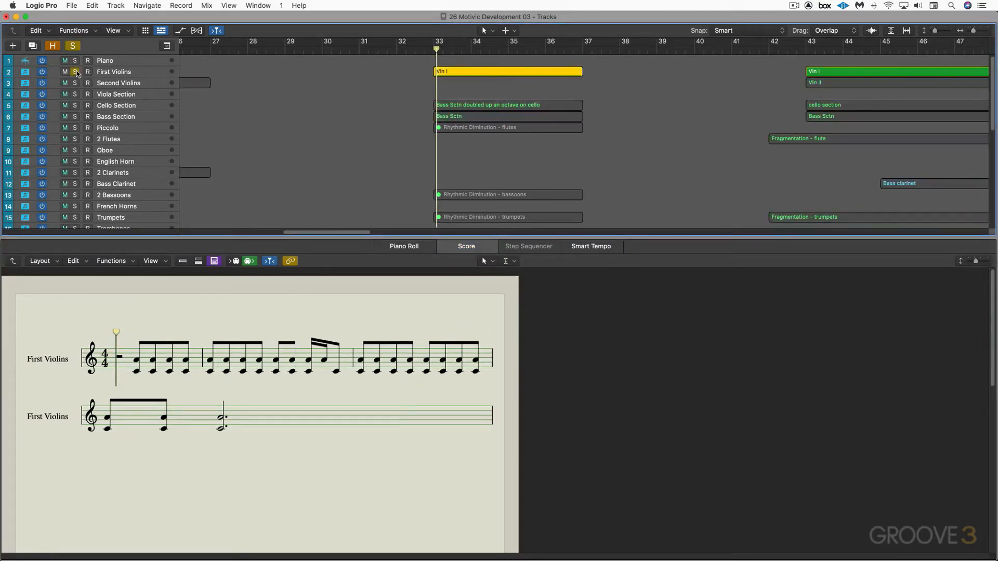
key(space)
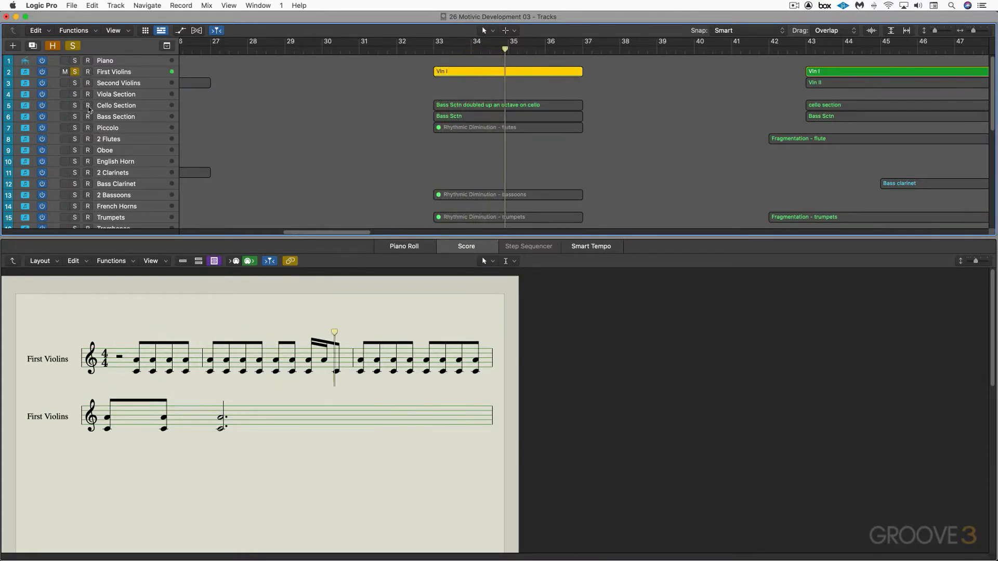
Add the Cello Section and Bass Section to the solo playback, view the notation of their bar 33 regions, and close the score editor
click(75, 105)
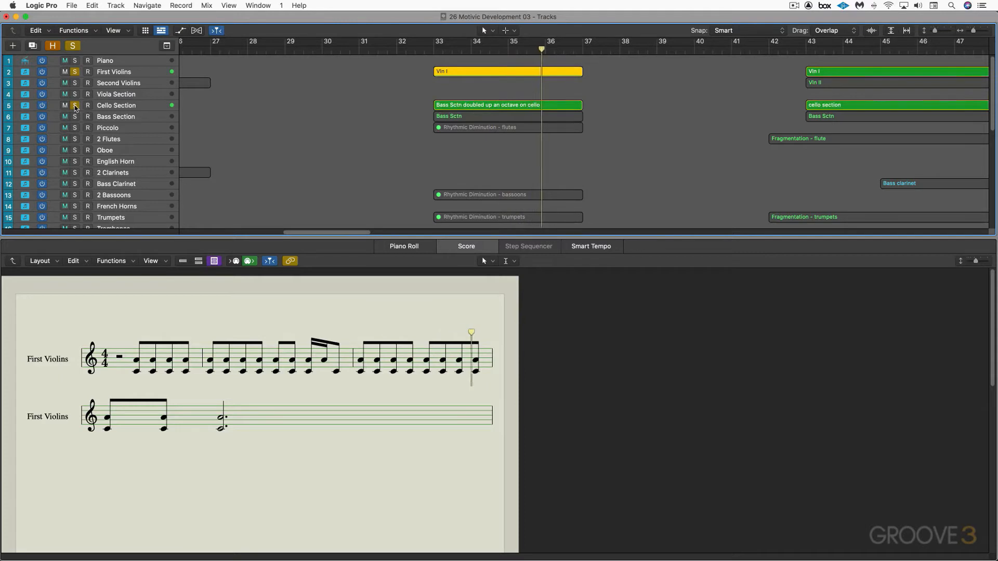
click(120, 106)
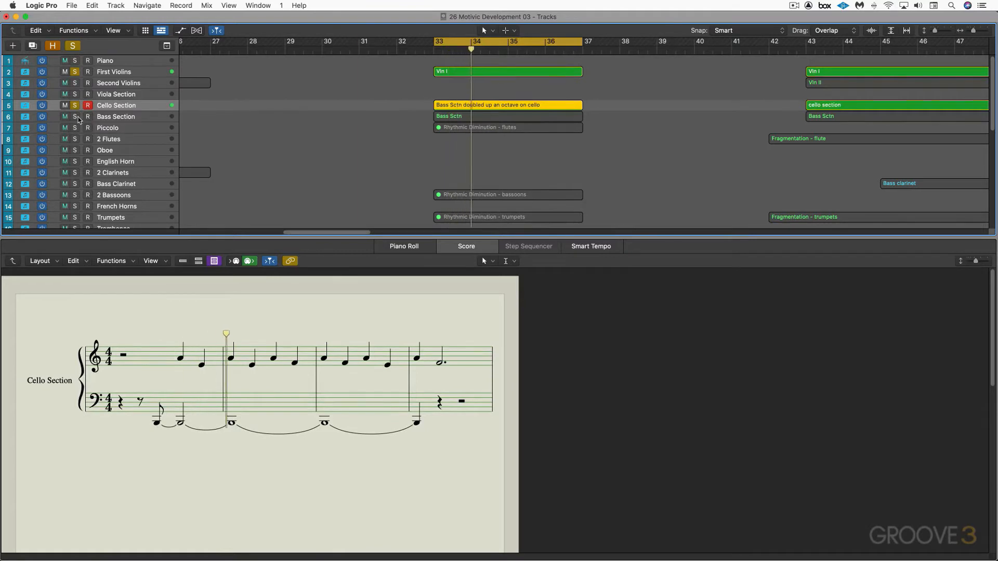
click(75, 116)
click(472, 116)
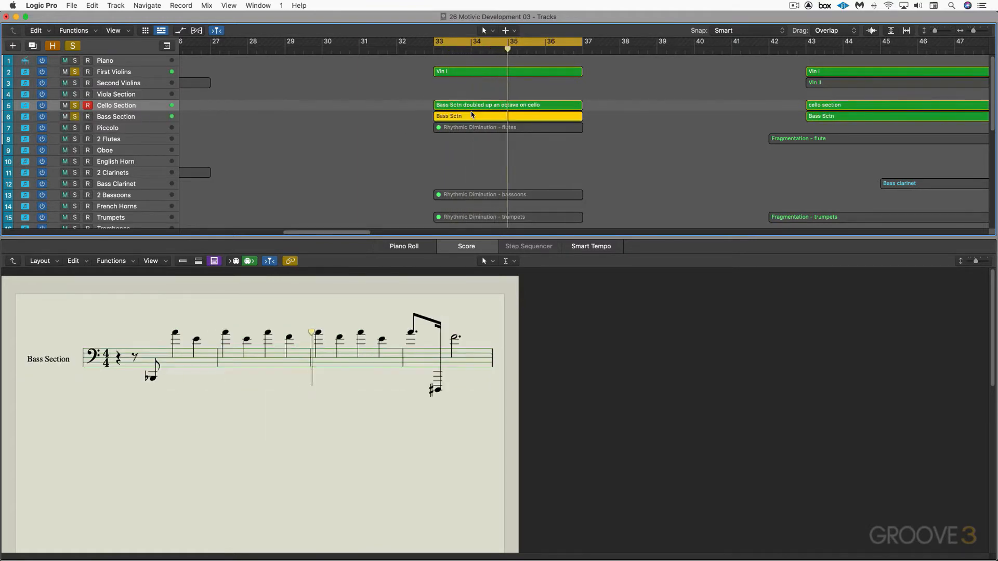
key(e)
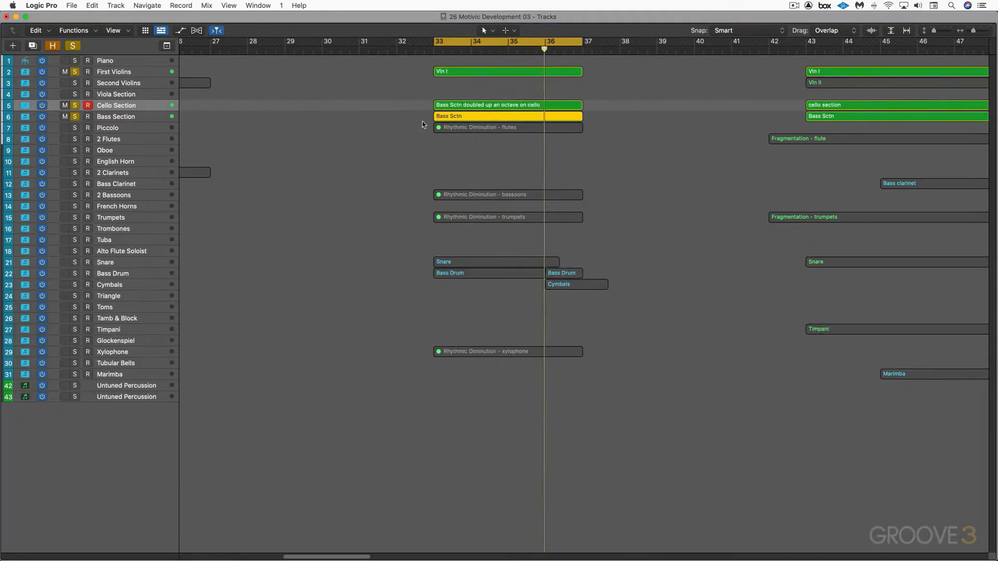
Clear the track solos, unmute the four "Rhythmic Diminution" regions for flutes, bassoons, trumpets and xylophone, and play the full passage
click(74, 116)
drag(414, 130, 456, 222)
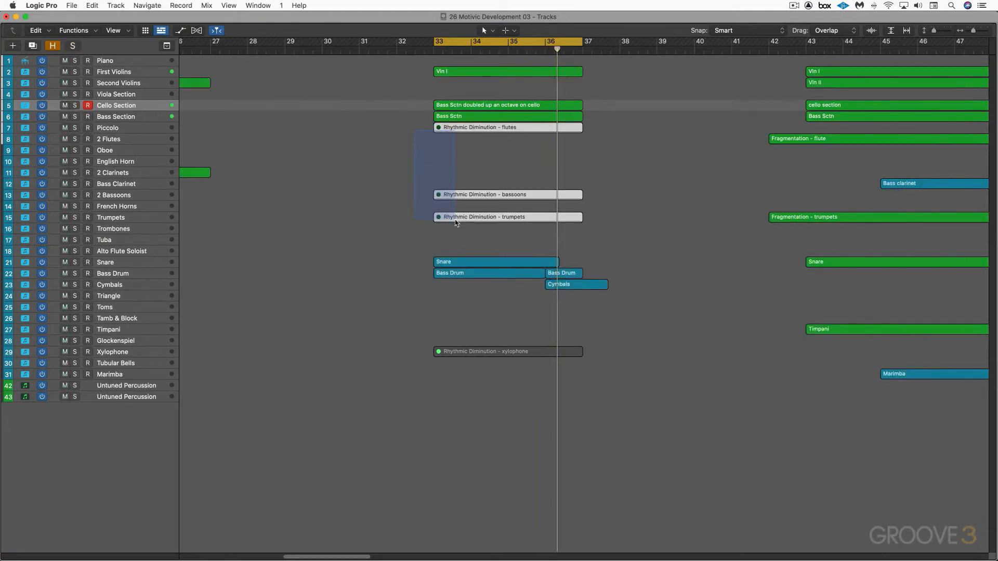
key(ctrl+m)
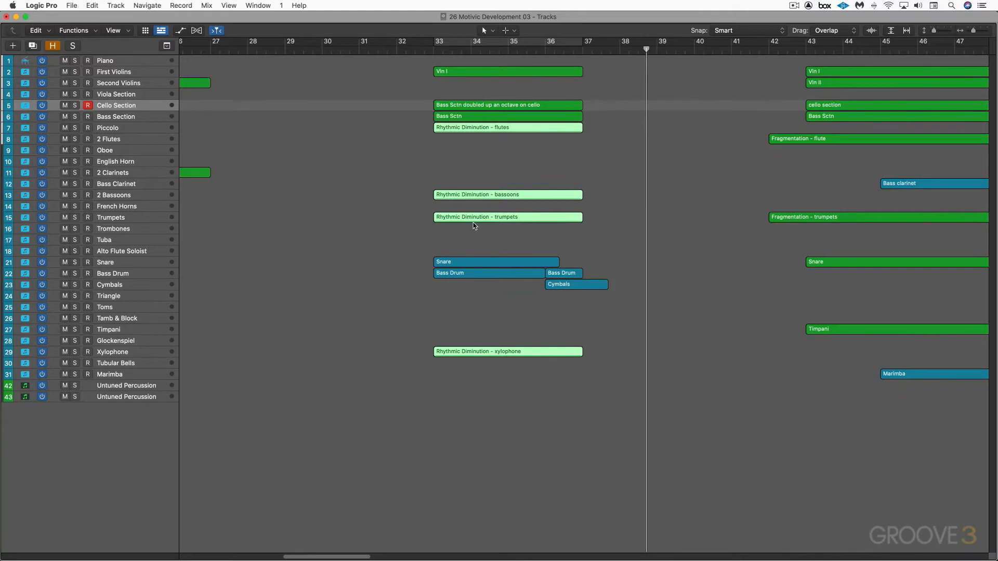
Open the notation of the 2 Flutes "Fragmentation - flute" region and solo its track, with the playhead midway through bar 42
scroll(549, 224, right, 10)
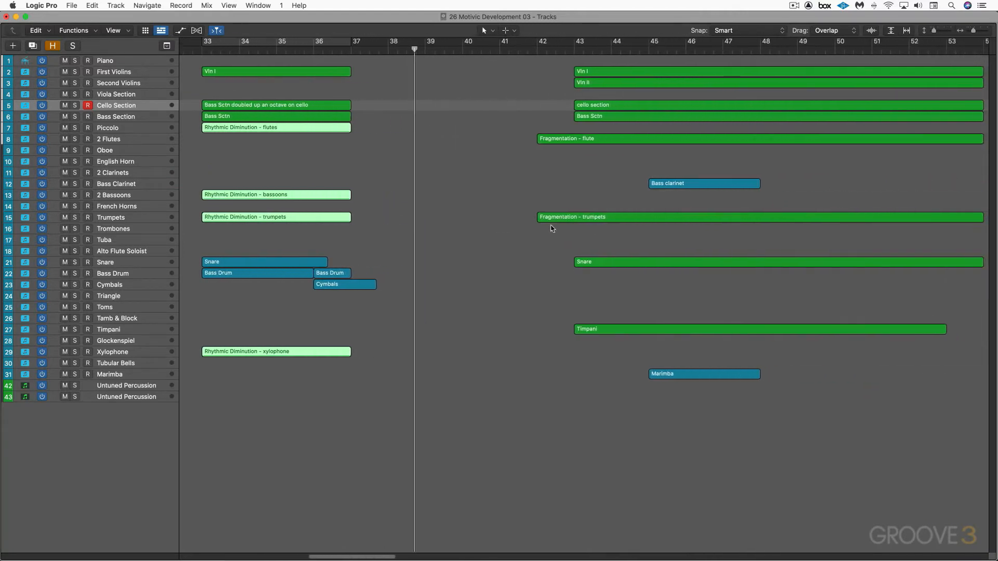
scroll(392, 223, right, 4)
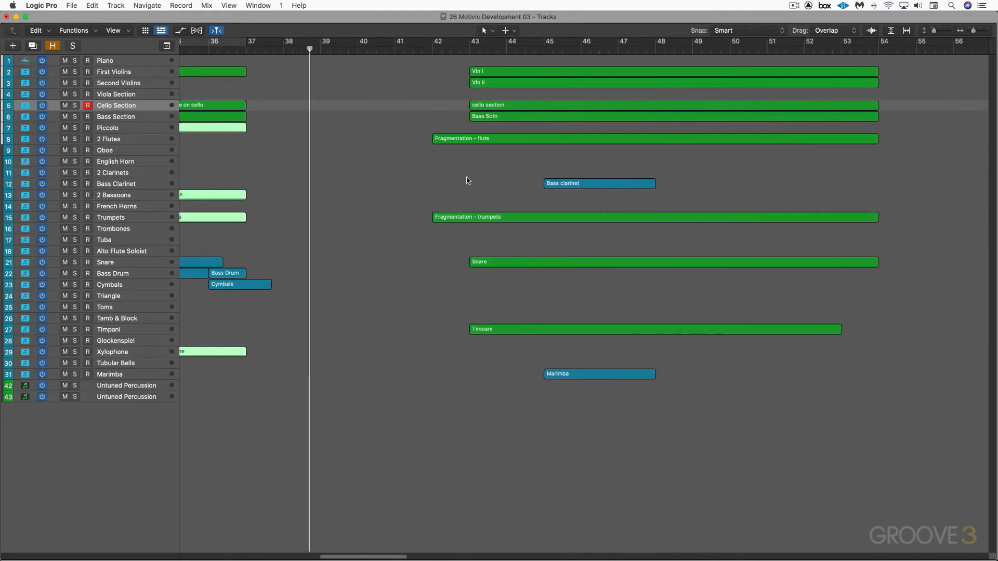
scroll(466, 176, right, 2)
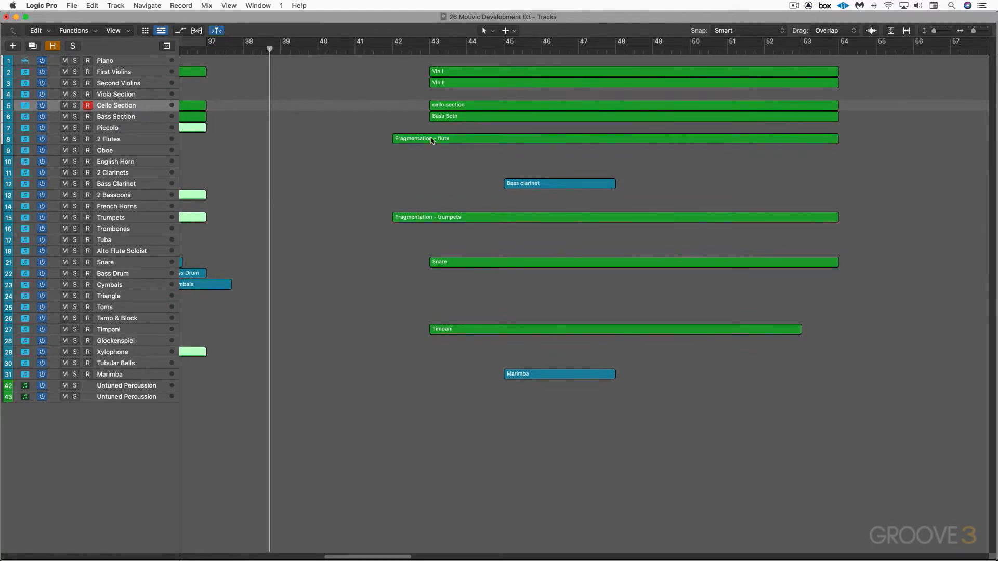
click(432, 139)
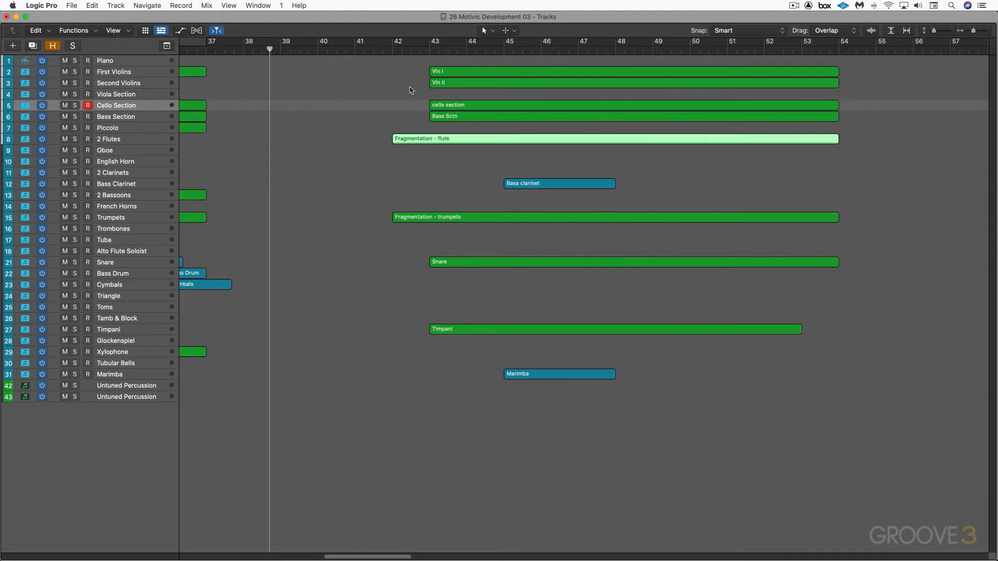
click(413, 51)
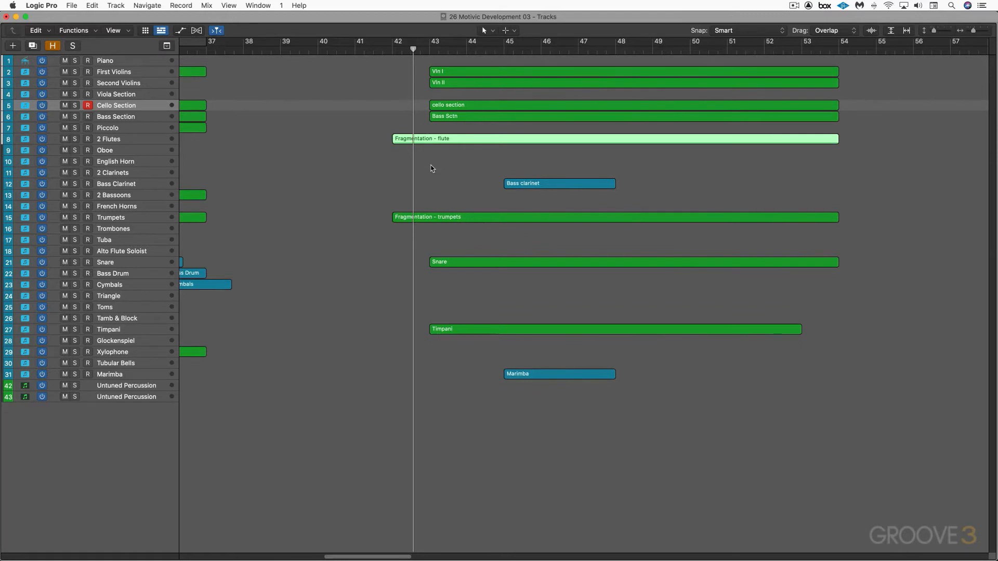
key(n)
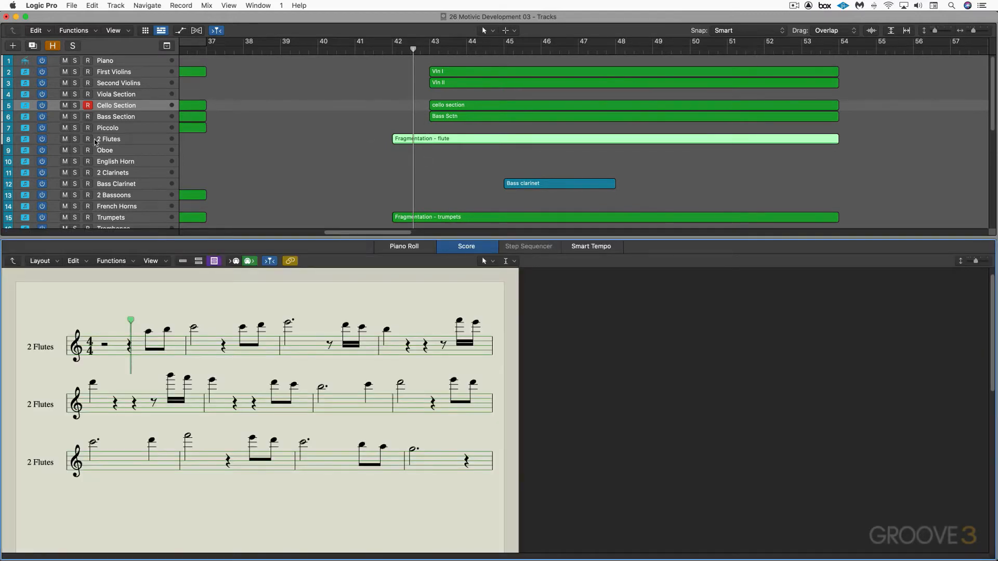
click(75, 140)
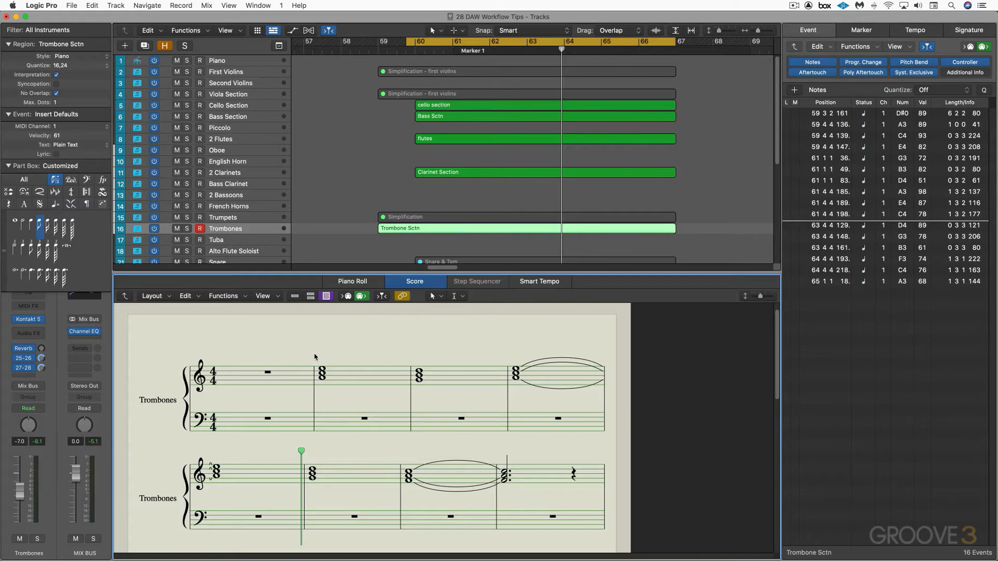
Select the Trombones chords one after another in the score to examine their notes in the event list
drag(316, 353, 333, 388)
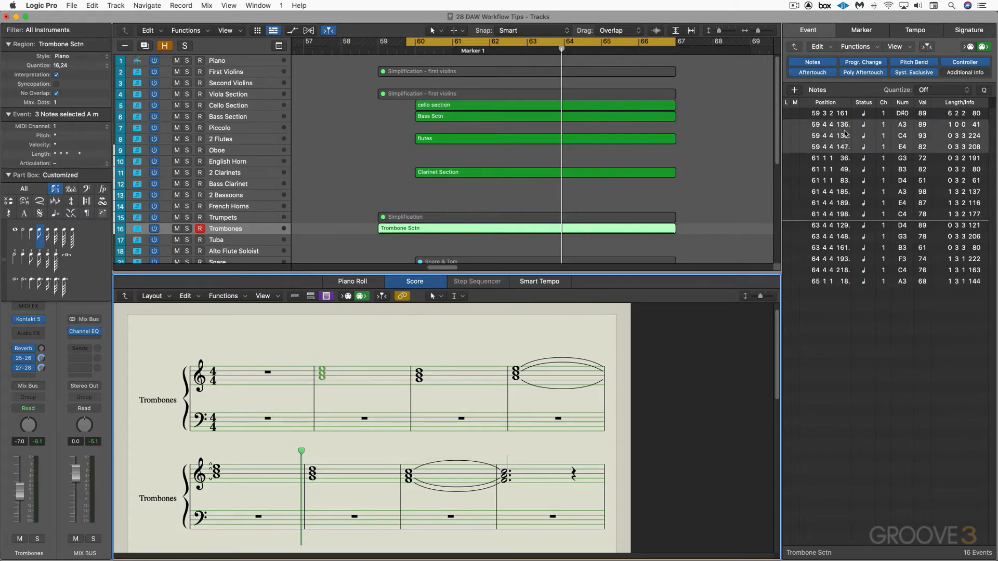
drag(393, 357, 440, 395)
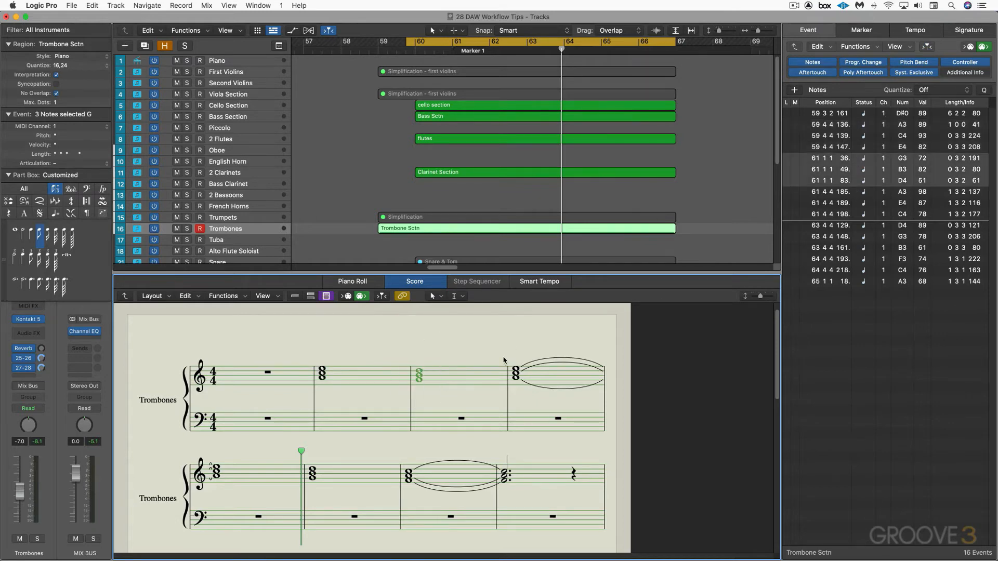
drag(503, 358, 531, 398)
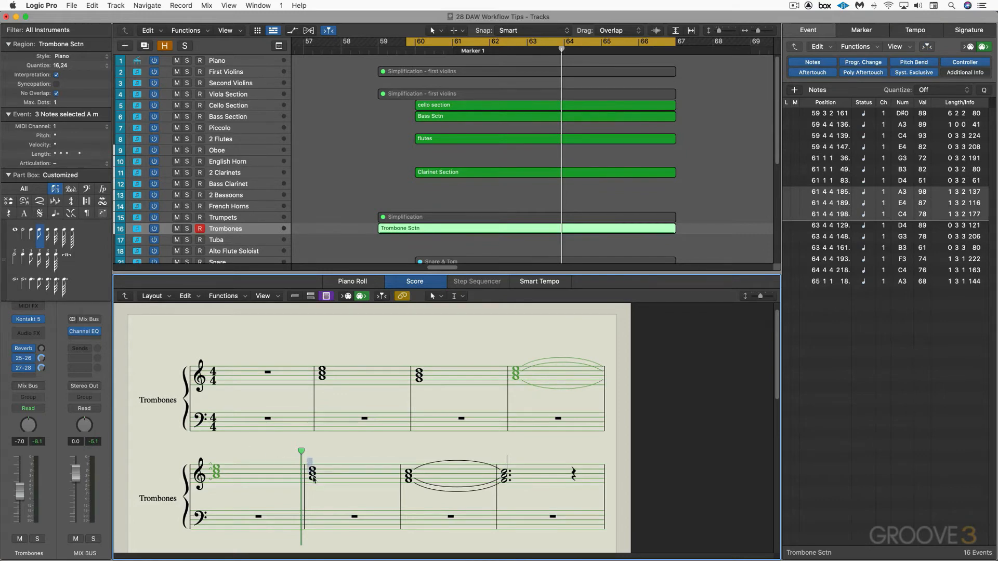
drag(308, 457, 335, 498)
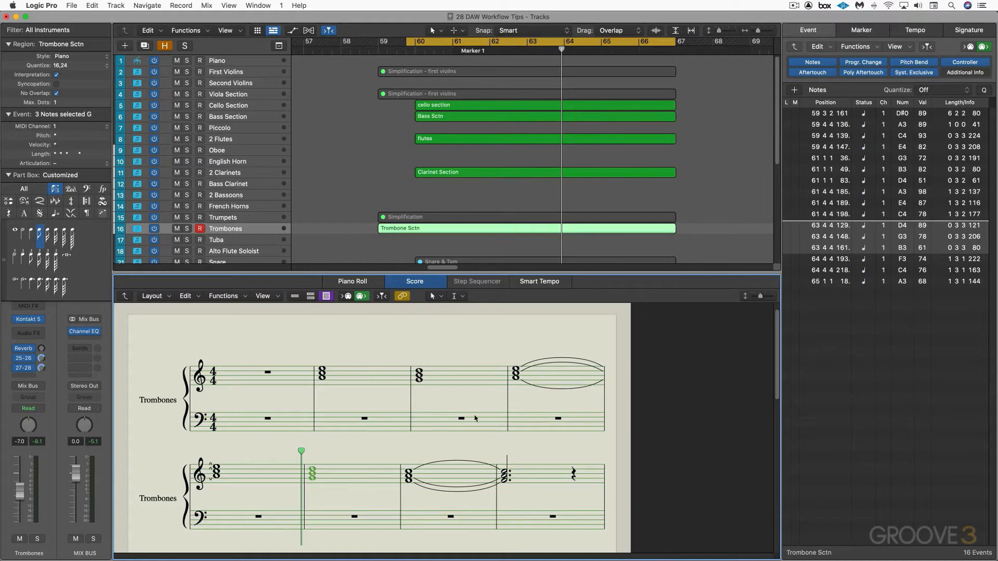
click(397, 464)
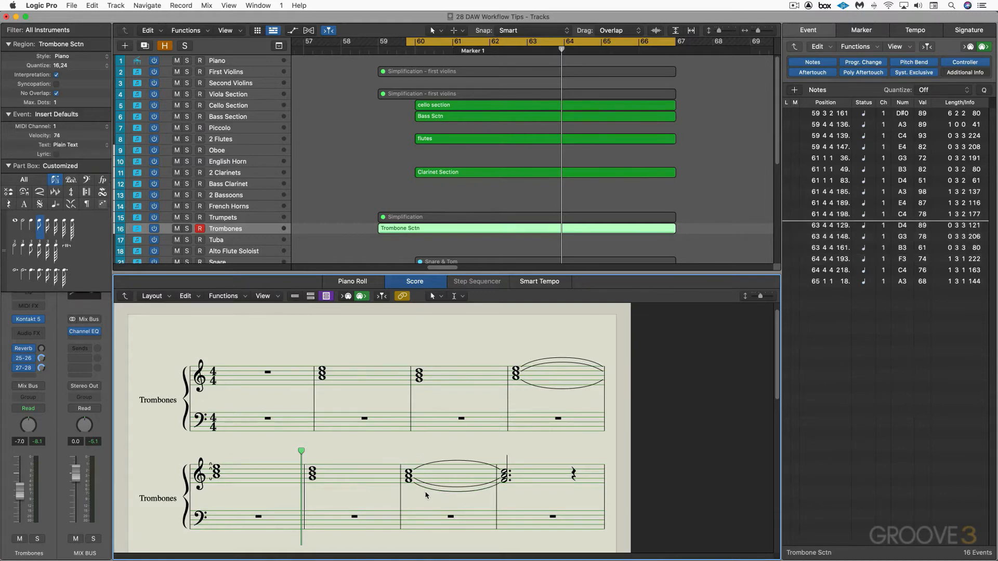
drag(396, 464, 433, 507)
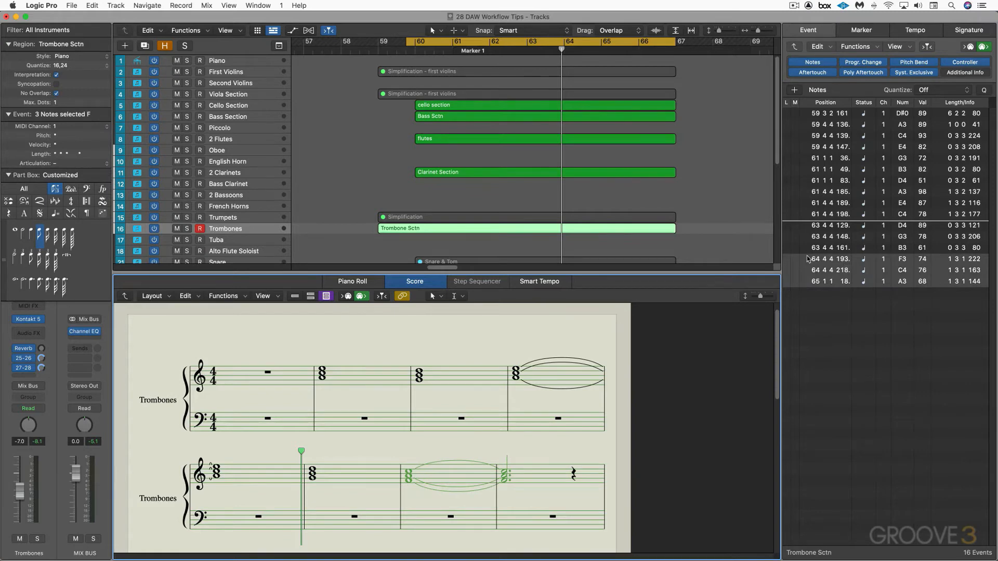
View the trombone chords in the piano roll, and return to the score to play the passage with the notes deselected
key(p)
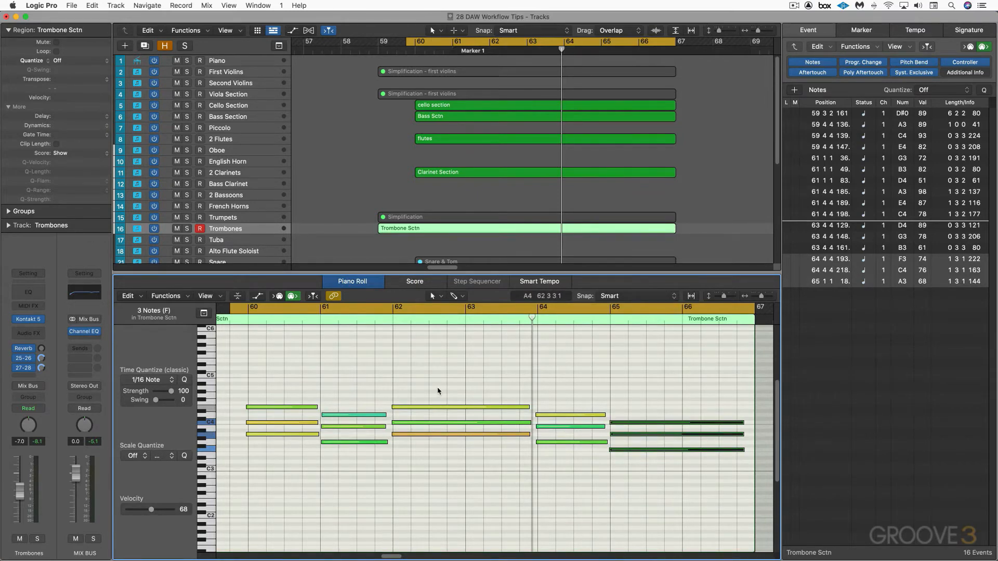
key(n)
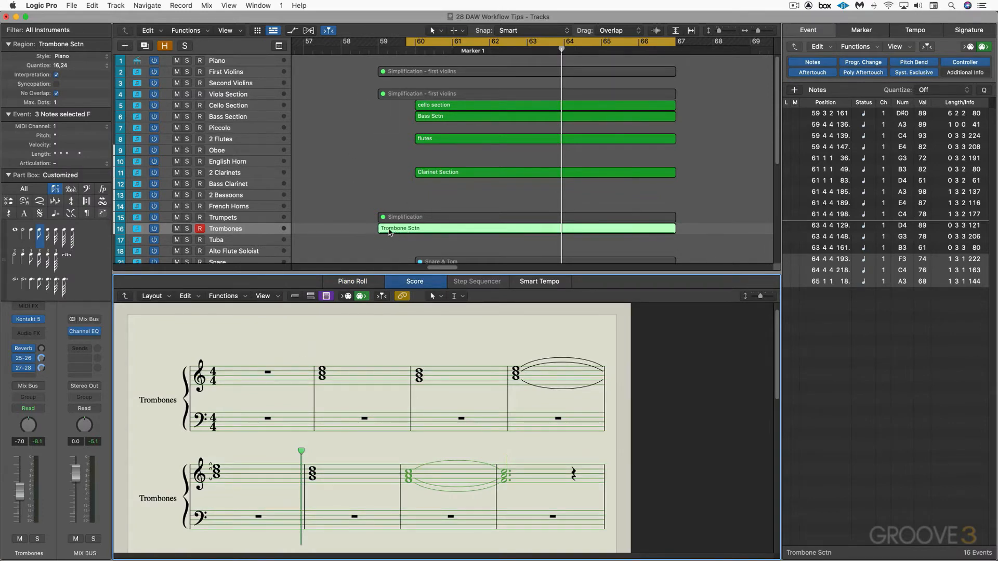
key(space)
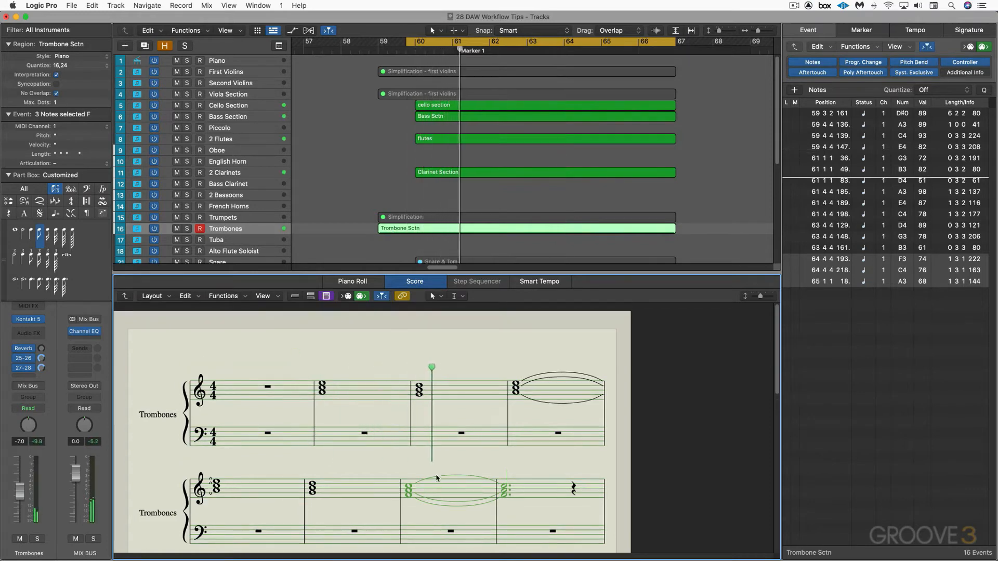
click(437, 463)
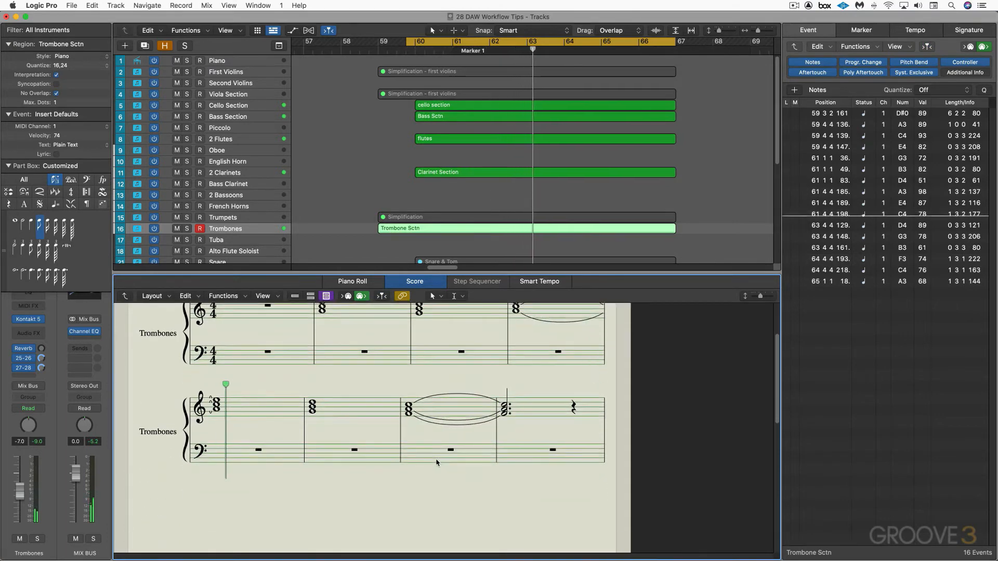
Solo the Trombones track and examine the long D#0 note below the chords in the piano roll from its start to its end
click(187, 228)
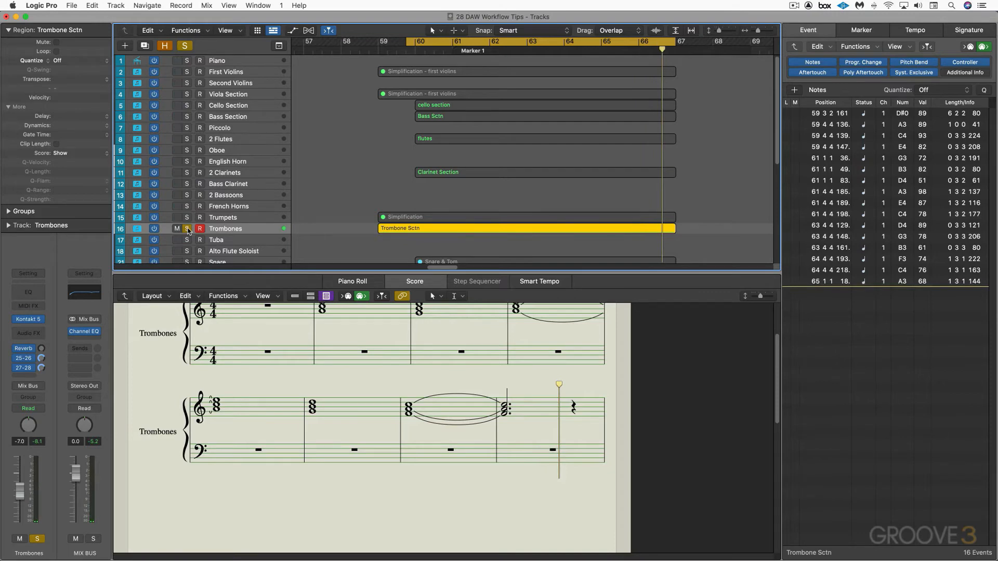
key(p)
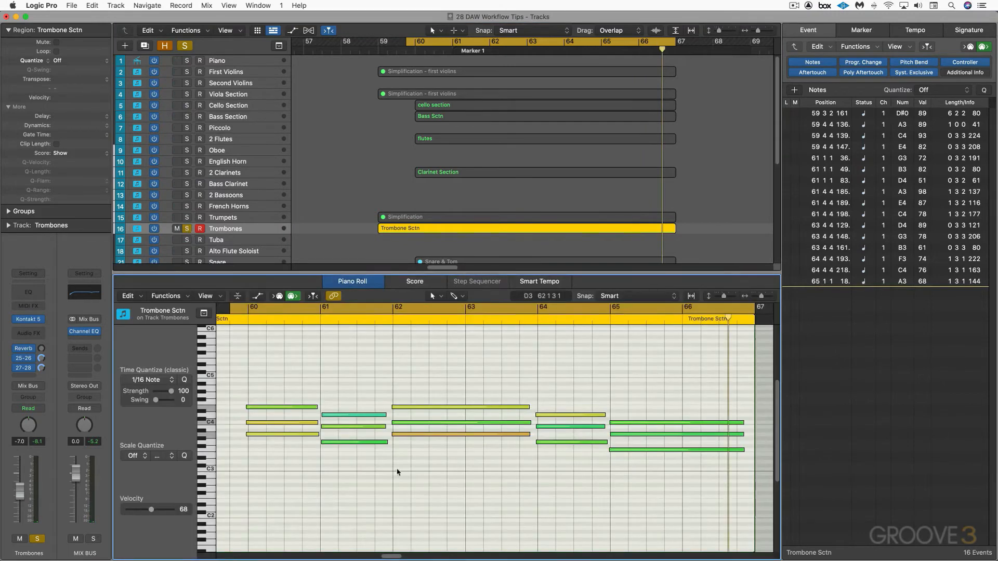
scroll(373, 469, down, 4)
scroll(359, 470, left, 3)
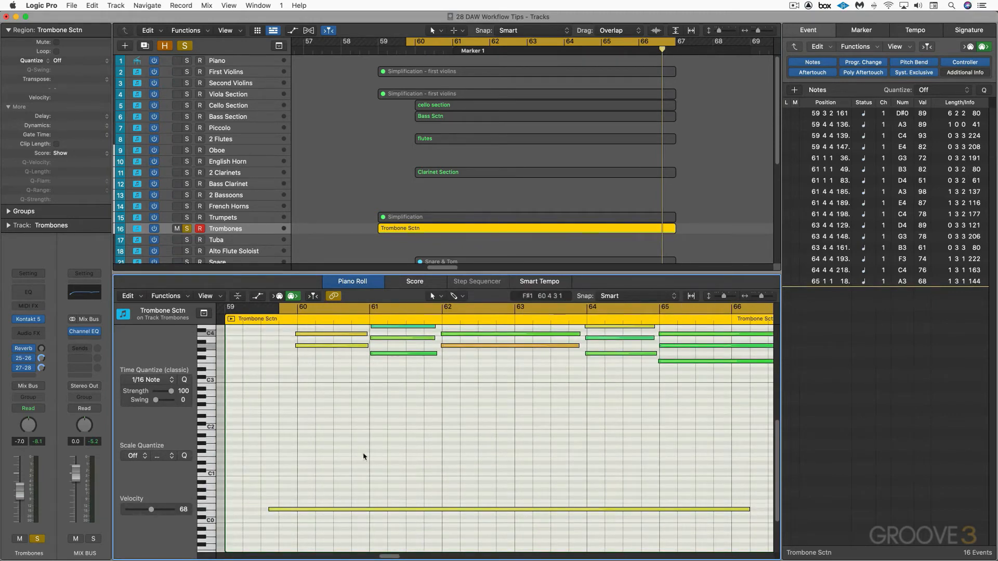
scroll(270, 507, right, 2)
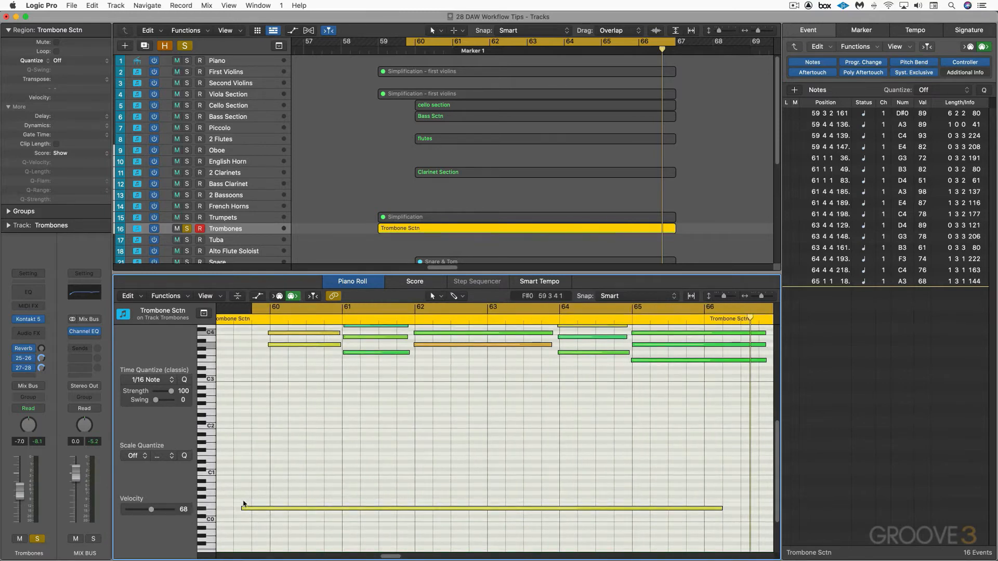
scroll(712, 508, right, 4)
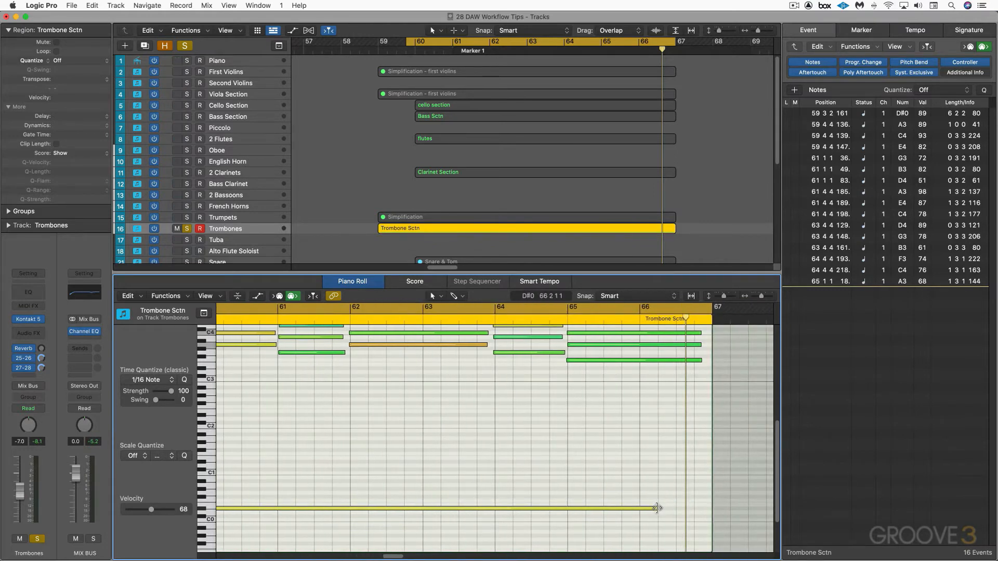
drag(657, 508, 657, 508)
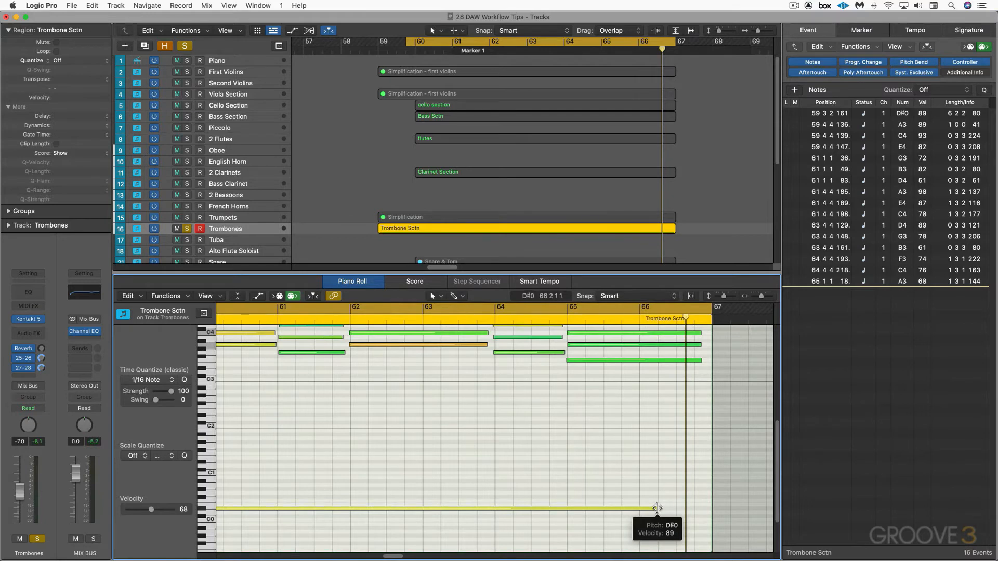
scroll(669, 428, right, 6)
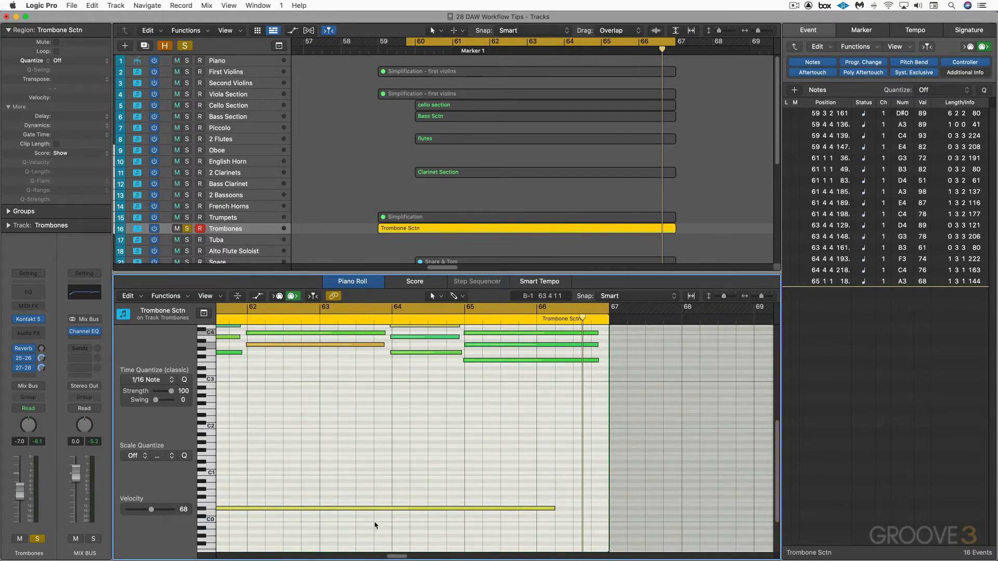
Open the project's MIDI Chase settings, turn note chasing off, and turn it back on
scroll(371, 507, left, 3)
scroll(371, 506, up, 1)
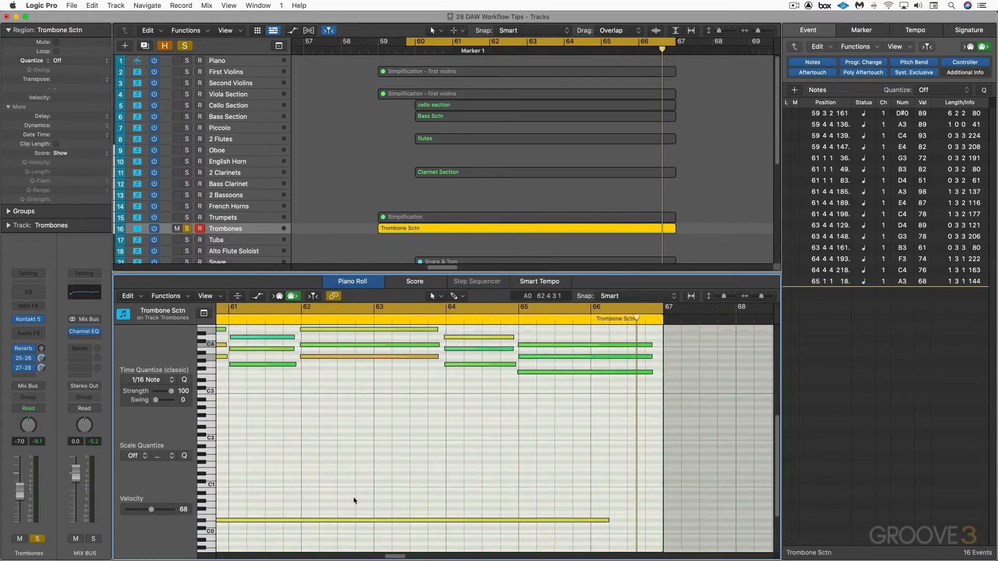
scroll(323, 502, left, 3)
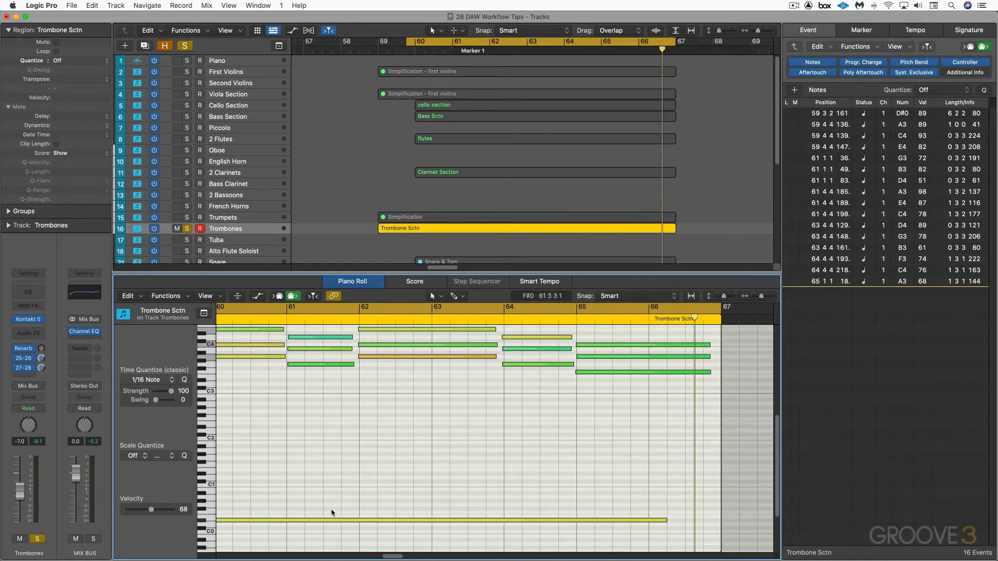
scroll(379, 500, right, 3)
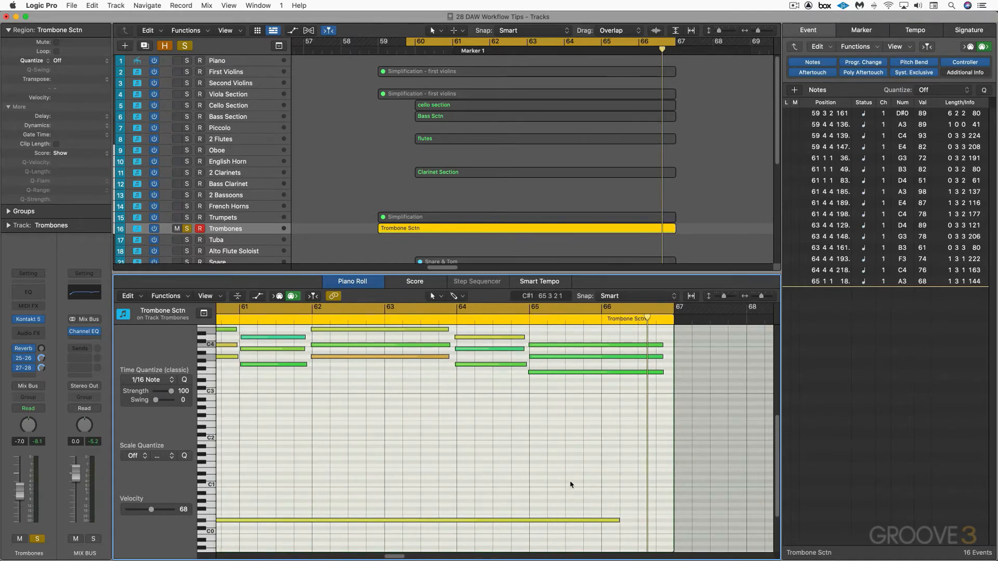
key(alt+semicolon)
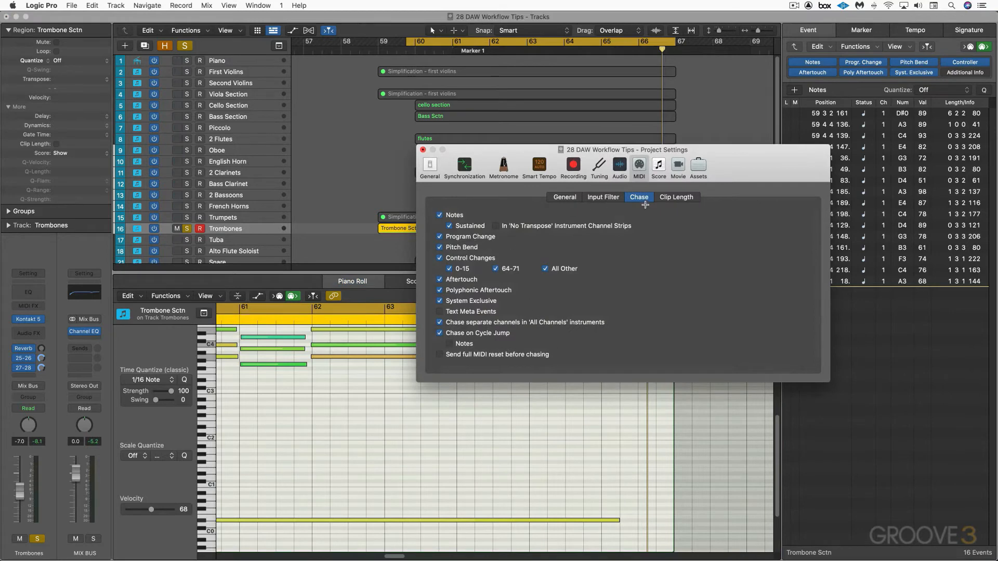
click(440, 216)
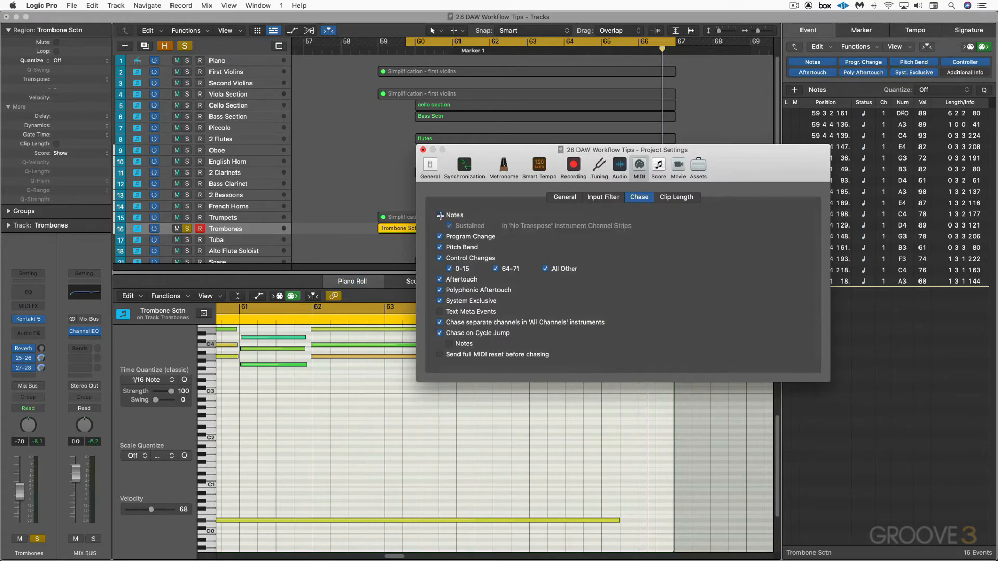
click(440, 216)
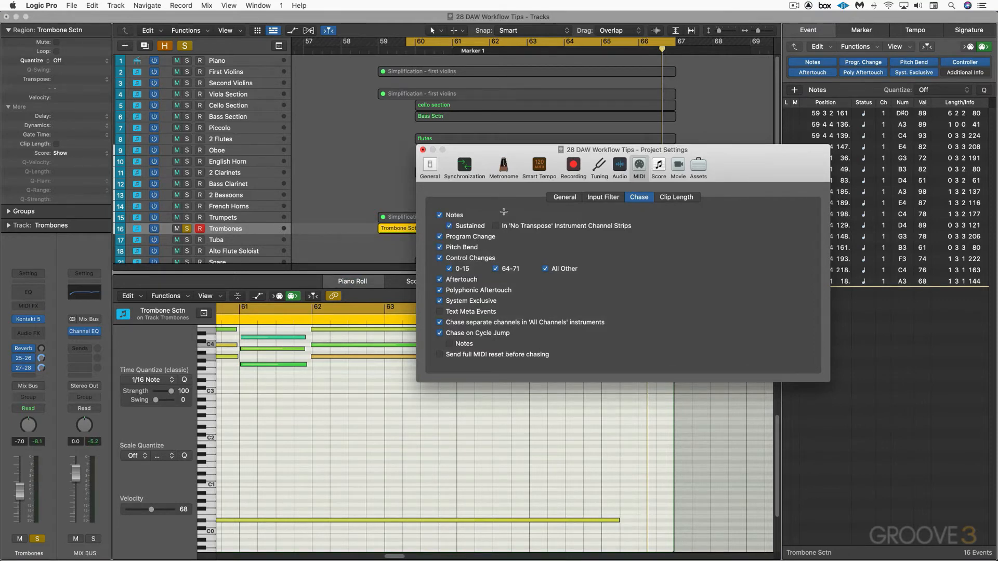
click(422, 150)
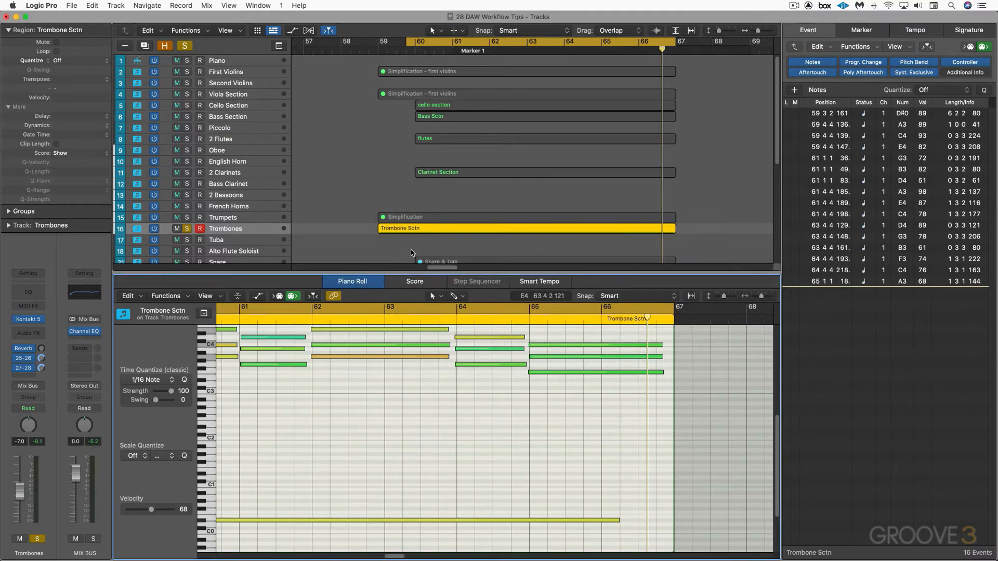
Close the piano roll, open the Trombones track's Kontakt instrument, and expand the Chris Hein Orchestral Brass Complete instrument list
scroll(457, 395, up, 2)
scroll(457, 396, right, 1)
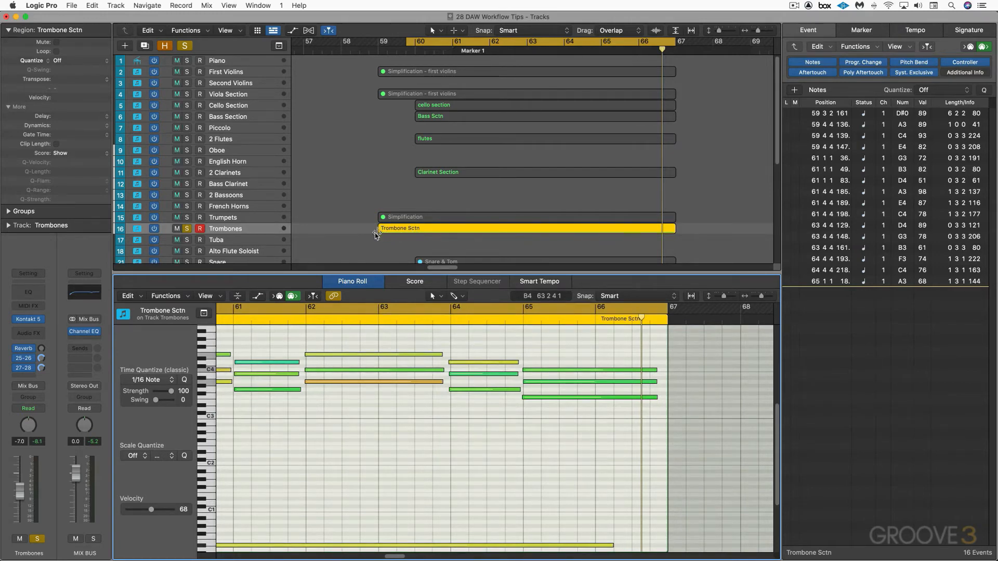
scroll(367, 238, right, 2)
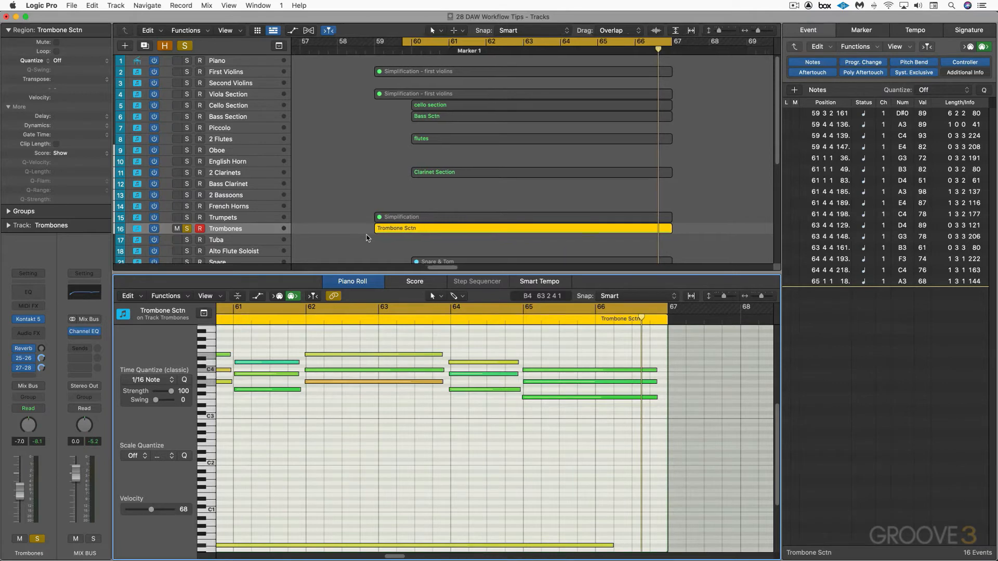
key(e)
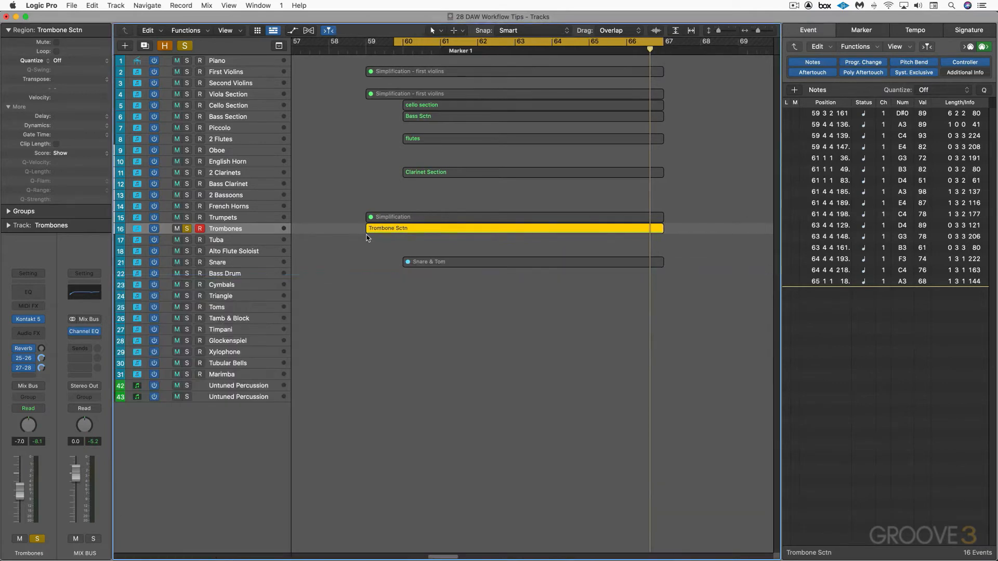
mouse_move(27, 323)
click(29, 321)
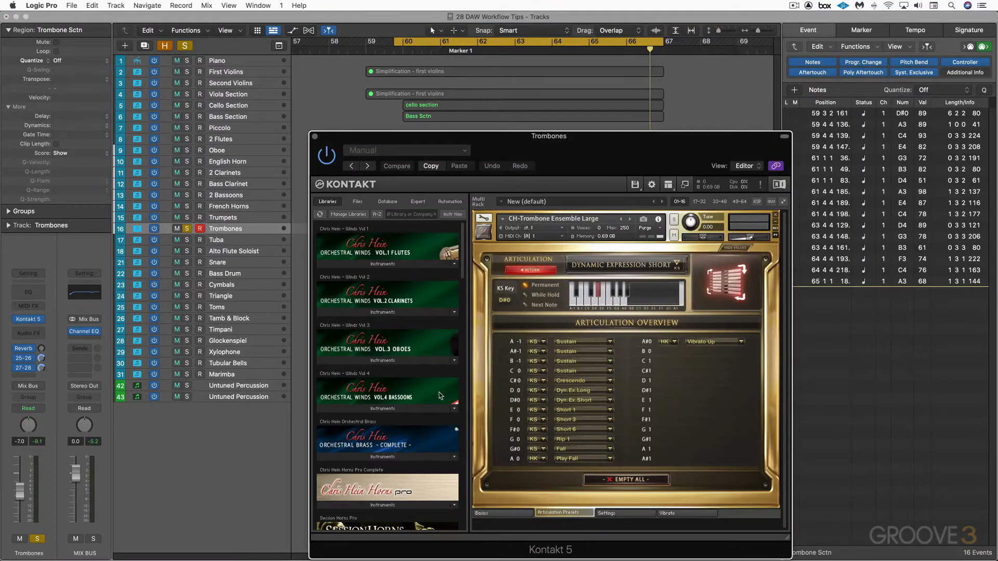
scroll(390, 441, down, 2)
click(387, 443)
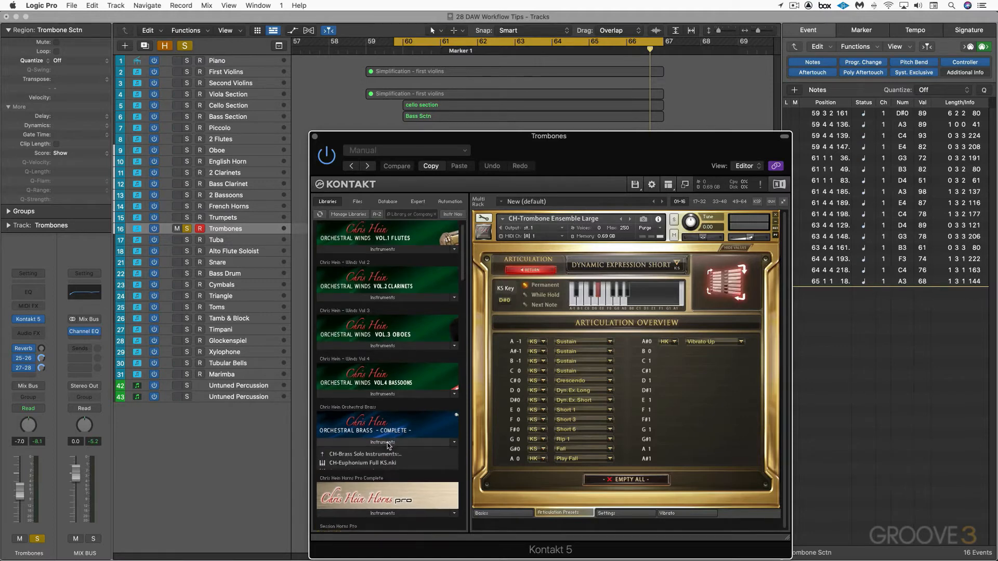
scroll(388, 443, down, 4)
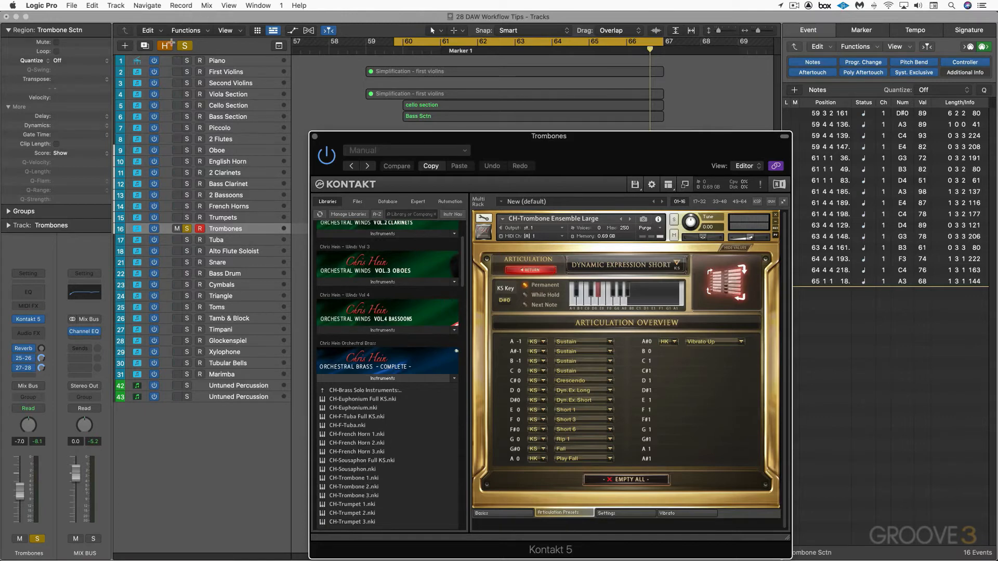
Create three duplicates of the Trombones track with the same instrument settings
click(144, 46)
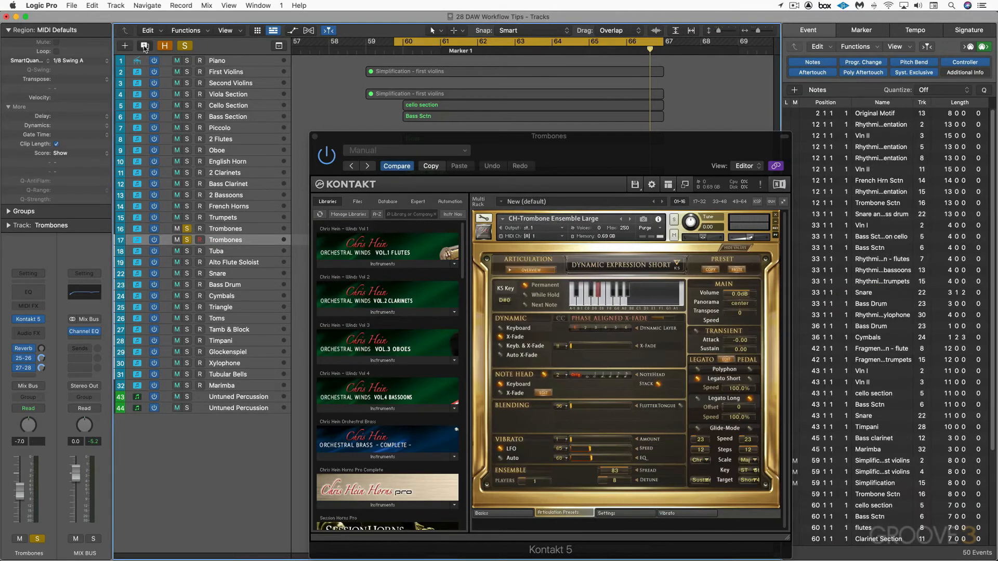
click(145, 47)
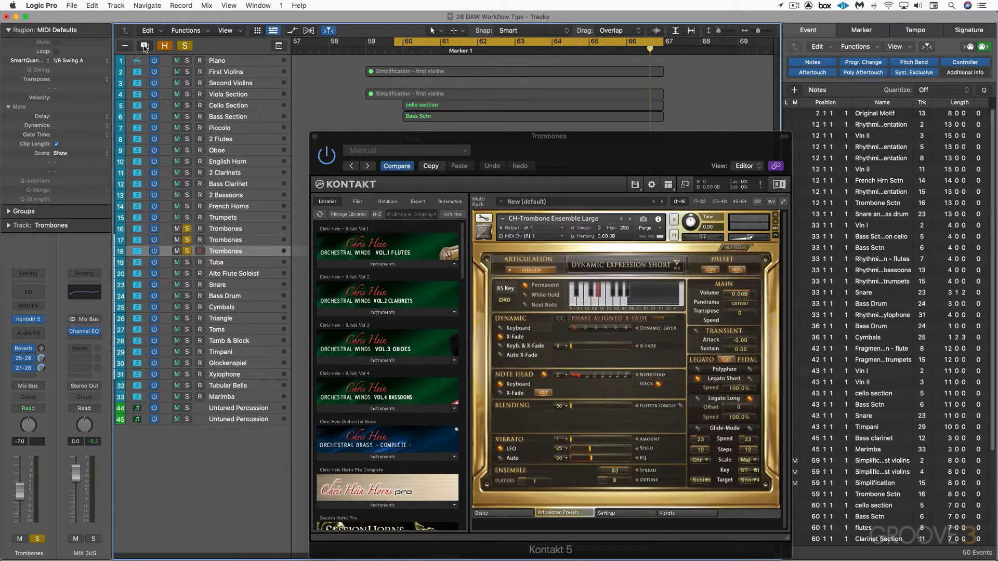
click(145, 47)
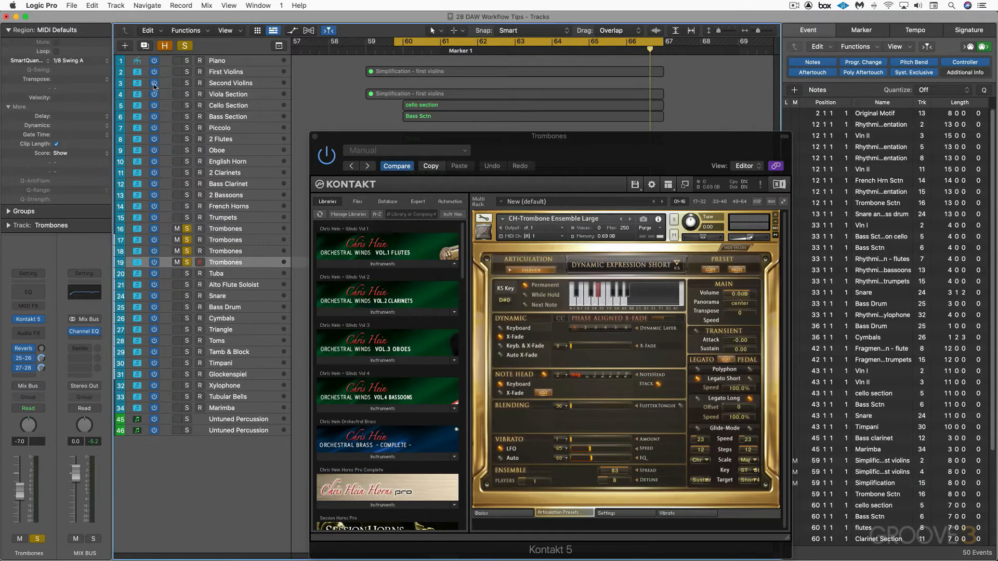
Rename the first duplicate track Trombone 1 and load CH-Trombone 1.nki into its Kontakt instrument
click(253, 240)
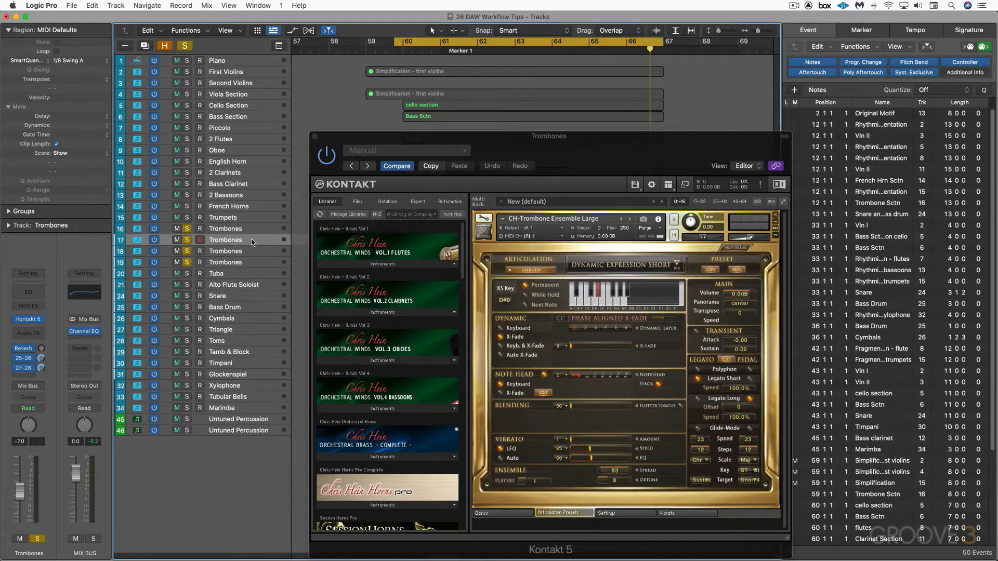
double_click(252, 239)
click(252, 239)
text(1)
key(Return)
click(411, 456)
drag(356, 478, 569, 228)
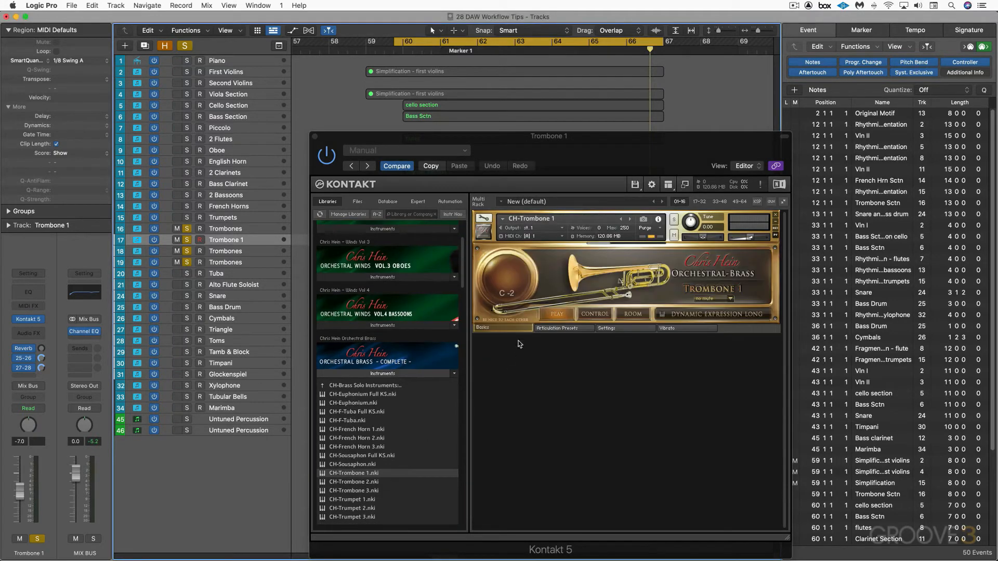
Rename the other two duplicate tracks Trombone 2 and Trombone 3, load the matching solo trombone on each, and close Kontakt
click(237, 251)
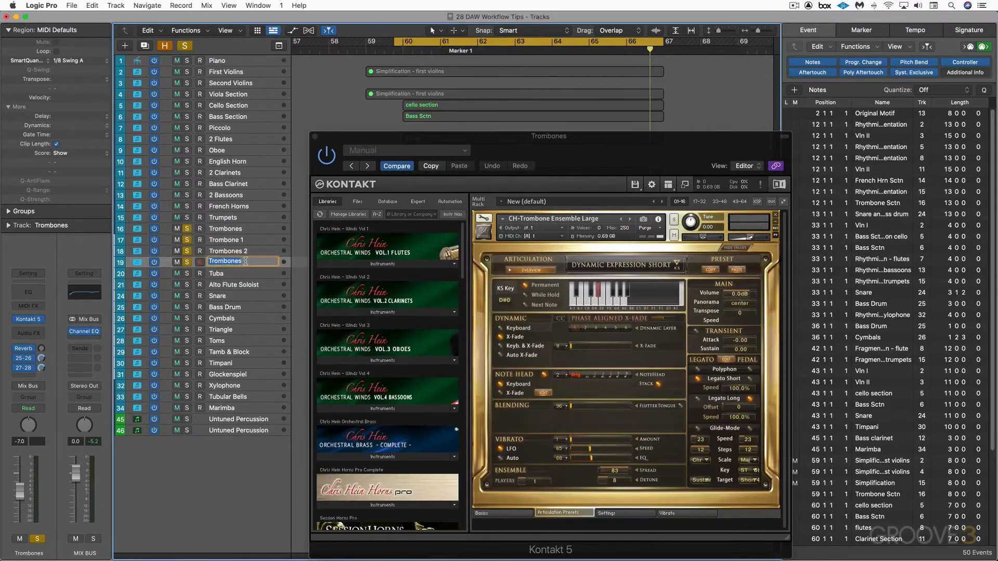
key(Down)
drag(357, 498, 554, 236)
double_click(248, 250)
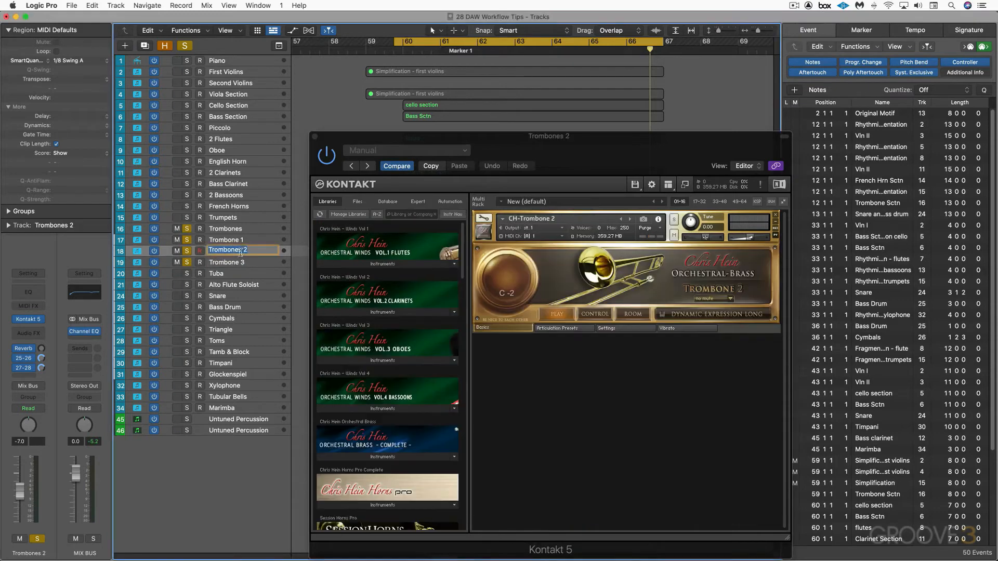
text(Trombone 2)
key(Return)
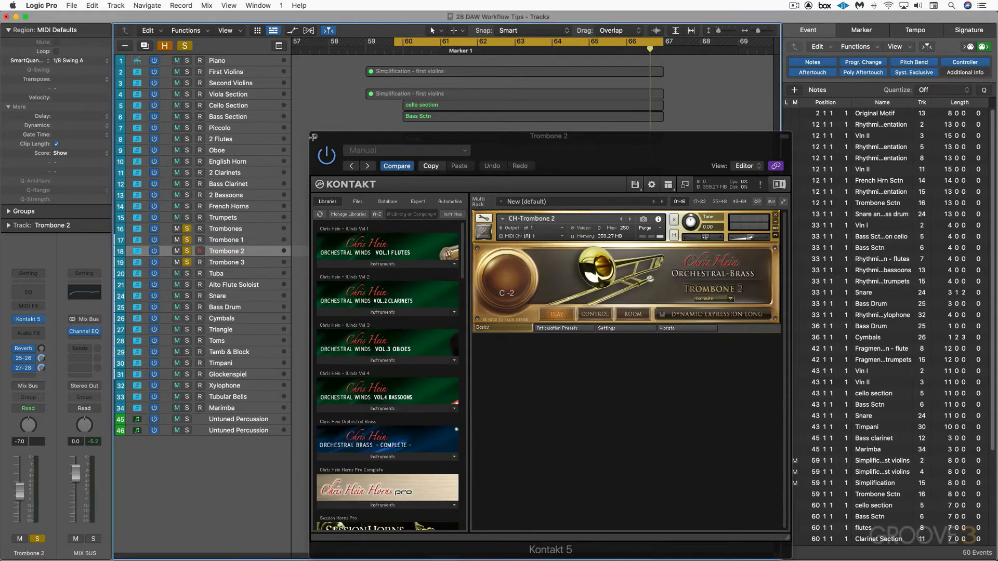
click(315, 138)
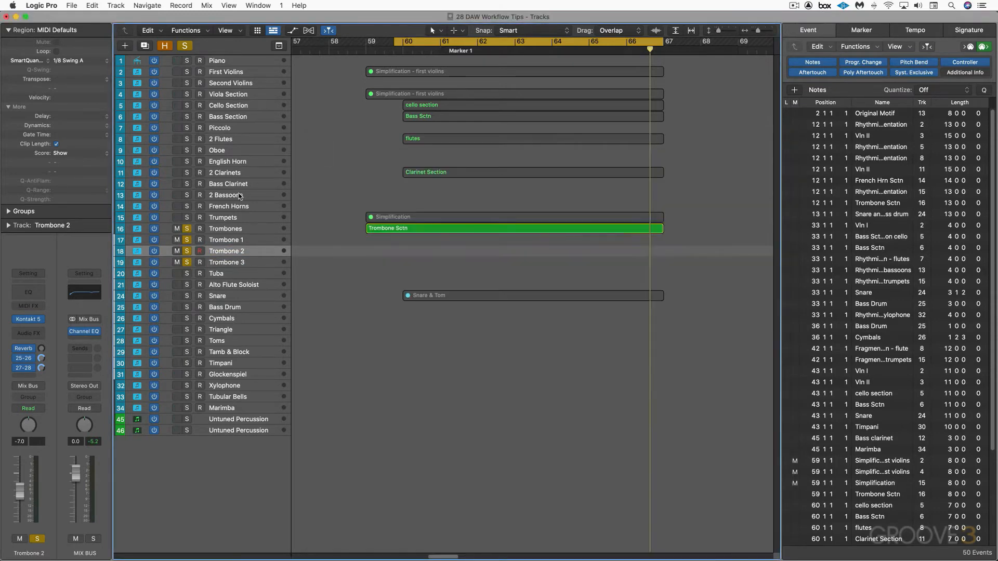
Mute the original Trombones track and copy its Trombone Sctn region onto the Trombone 1, Trombone 2 and Trombone 3 tracks
click(232, 232)
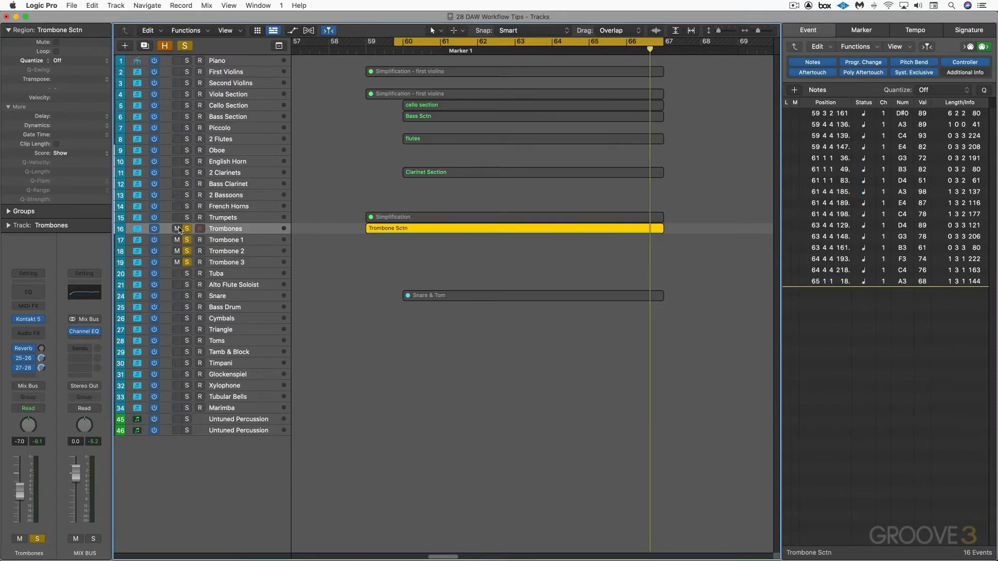
click(177, 229)
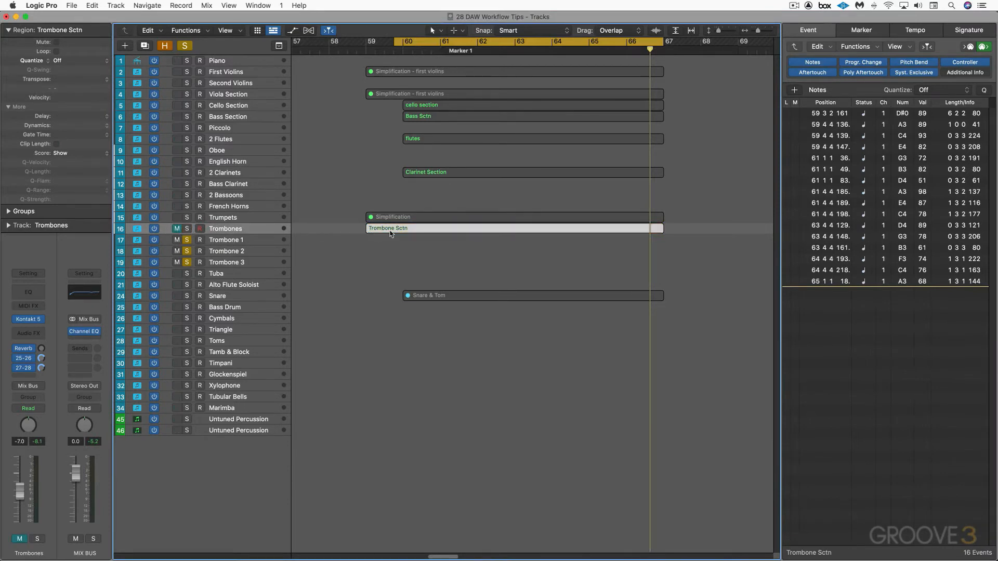
drag(392, 241, 402, 263)
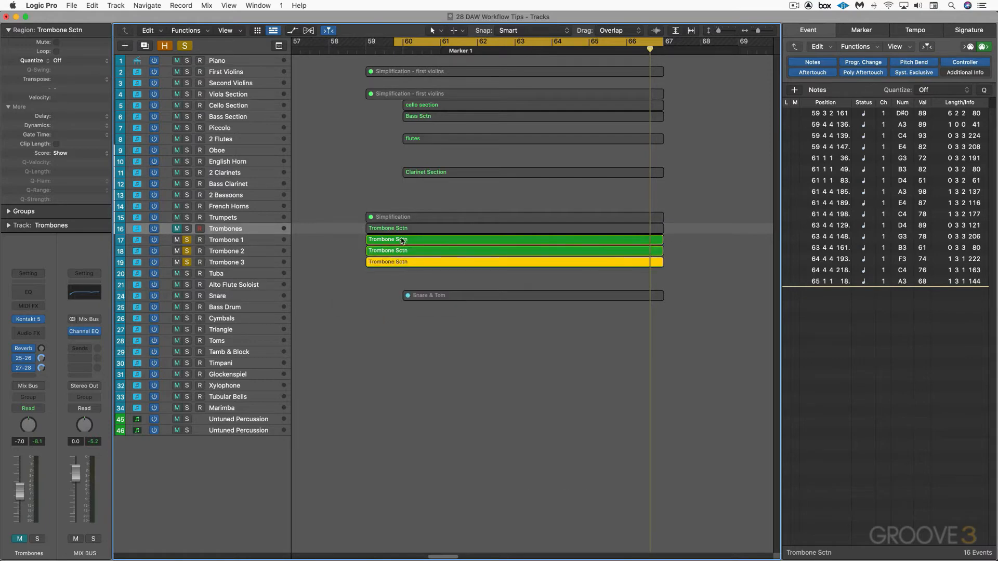
In the Trombone 1 region, delete all notes except the top note of each chord
click(402, 240)
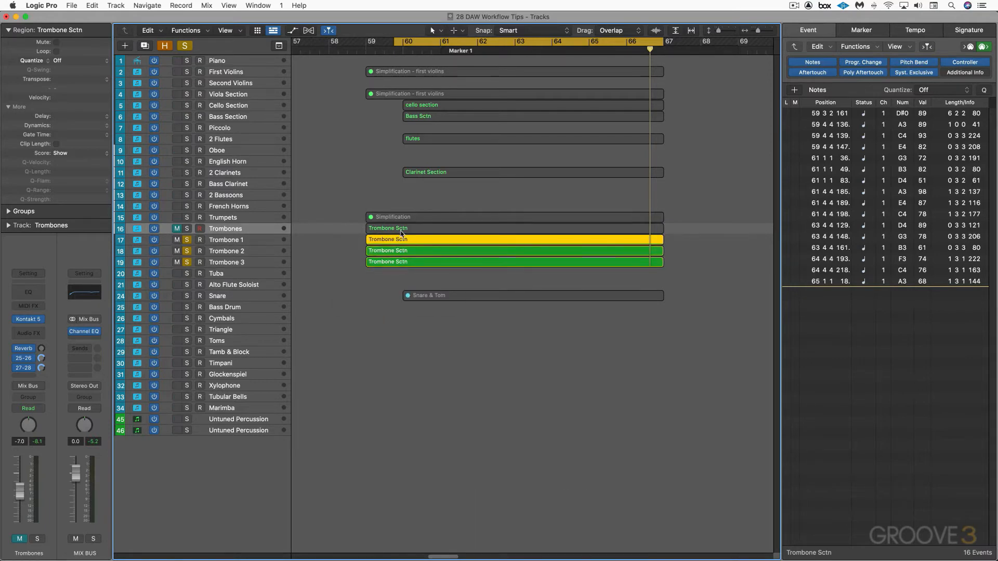
double_click(402, 239)
scroll(305, 392, right, 4)
scroll(304, 392, left, 1)
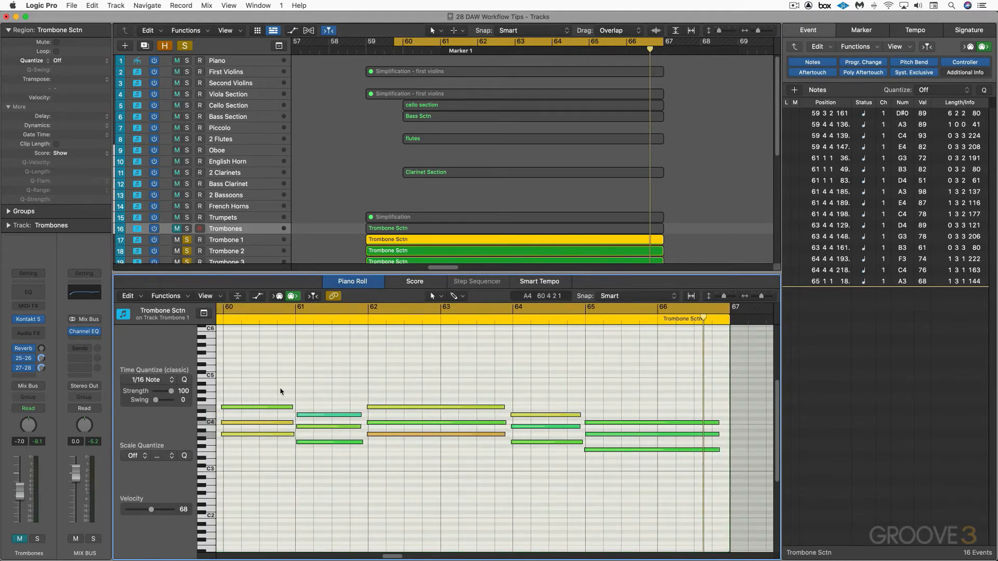
click(280, 392)
key(shift+Up)
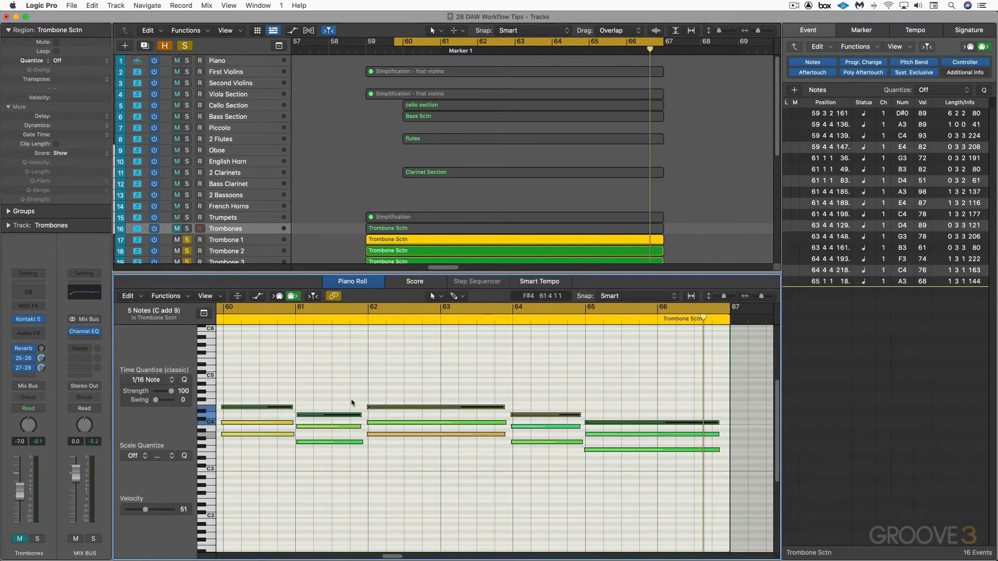
key(shift+i)
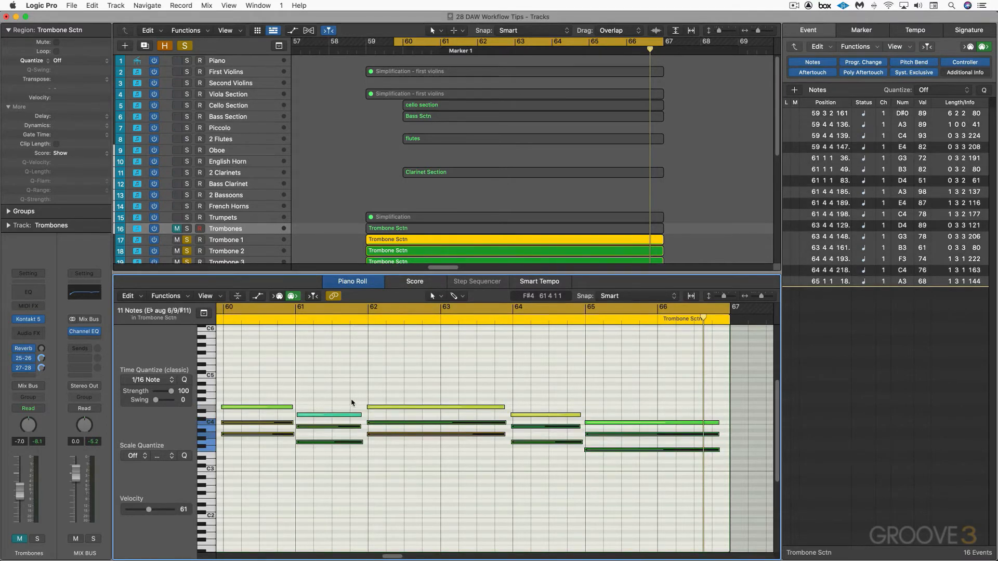
key(Delete)
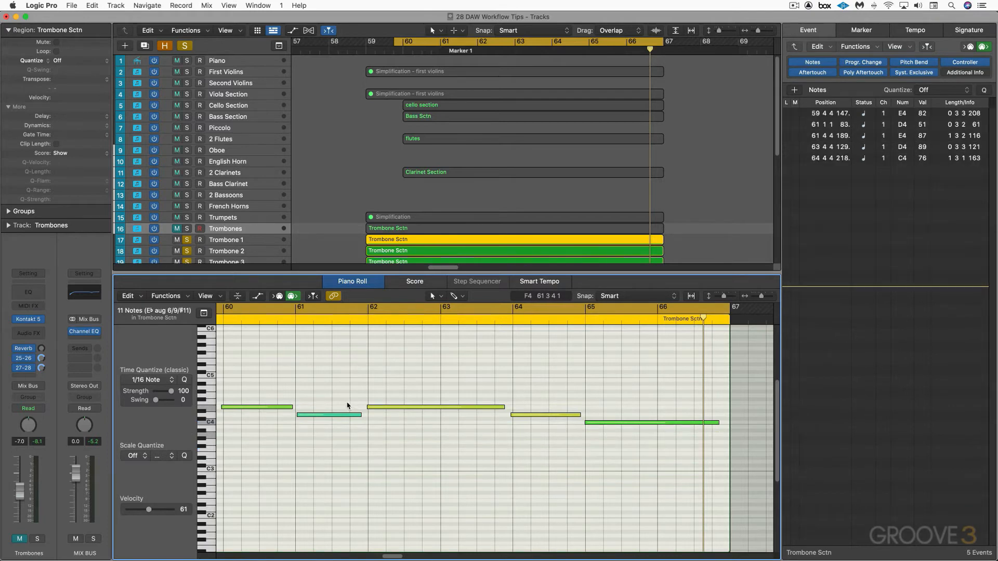
Rename the Trombone 1 region "top voice"
click(403, 239)
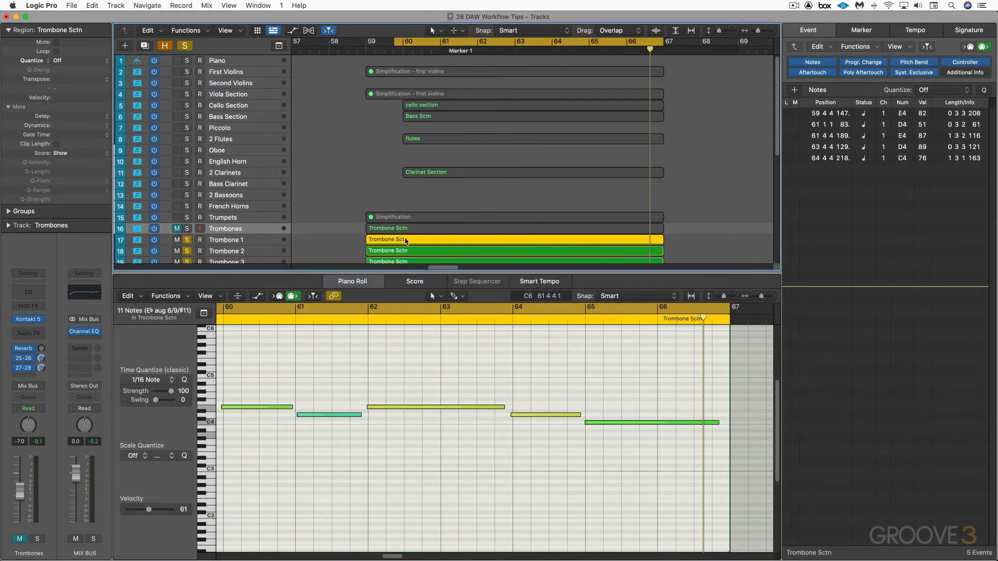
key(shift+n)
text(top voice)
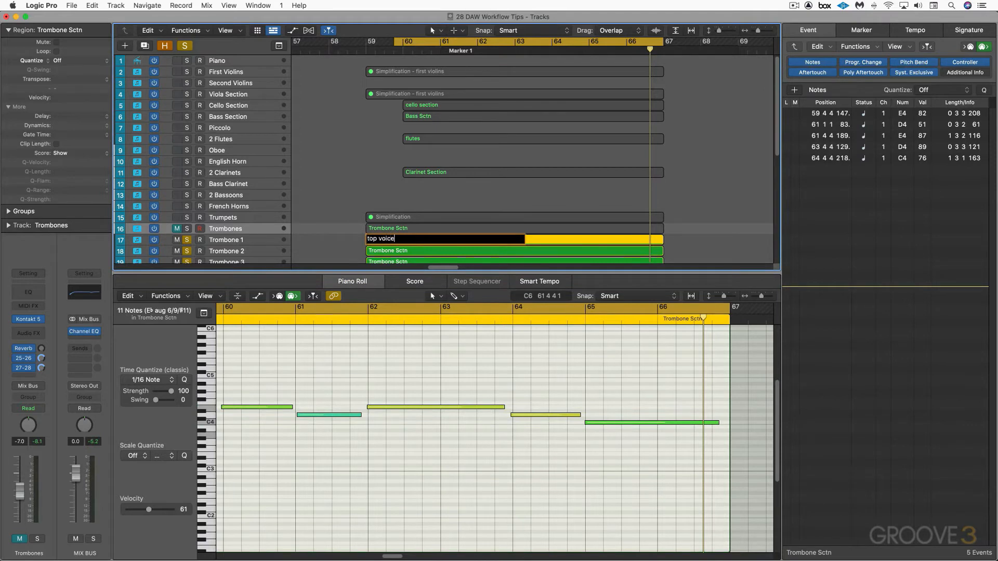
key(Return)
In the Trombone 2 region, delete the top note of each chord
scroll(382, 220, down, 1)
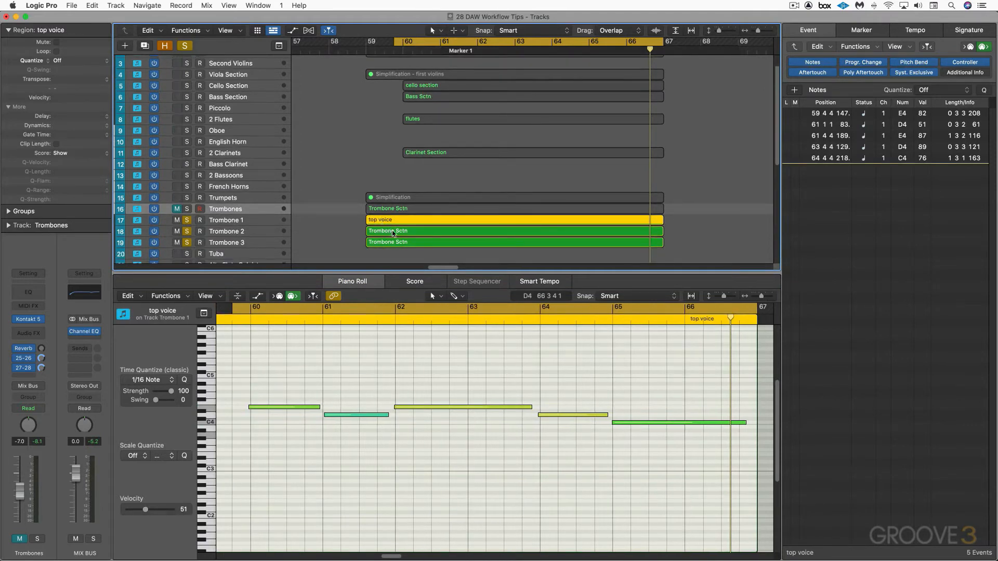
click(394, 233)
click(378, 398)
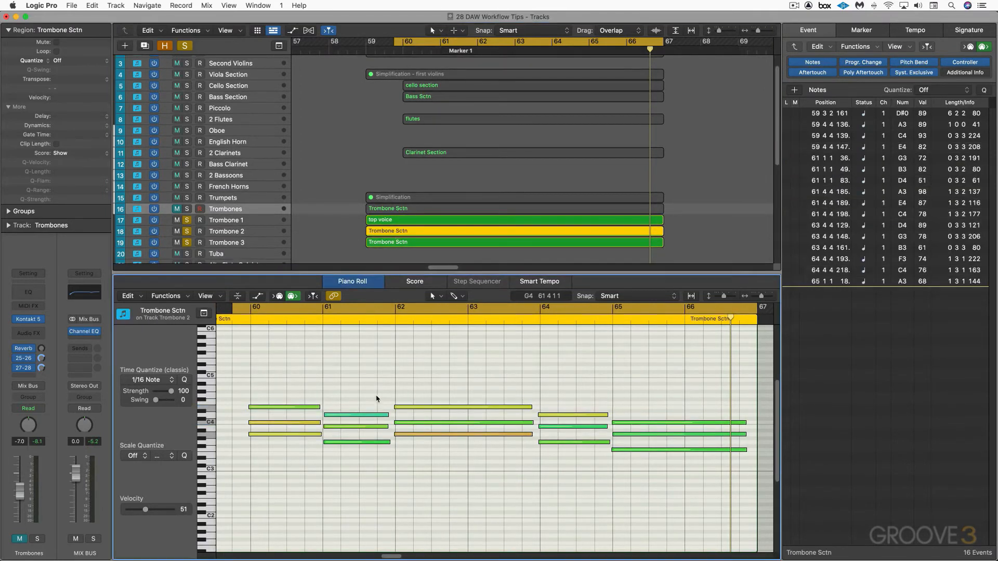
key(shift+Up)
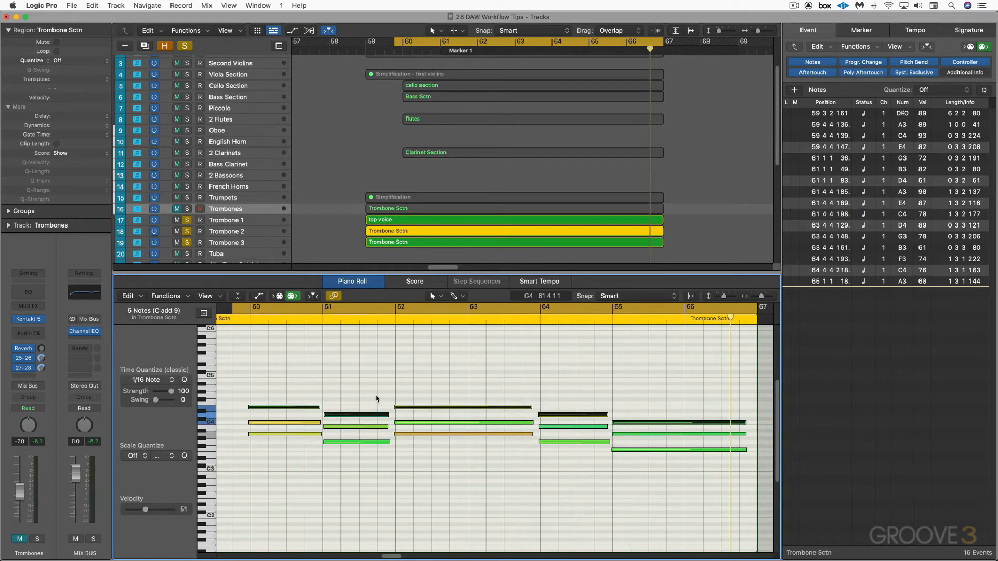
key(Delete)
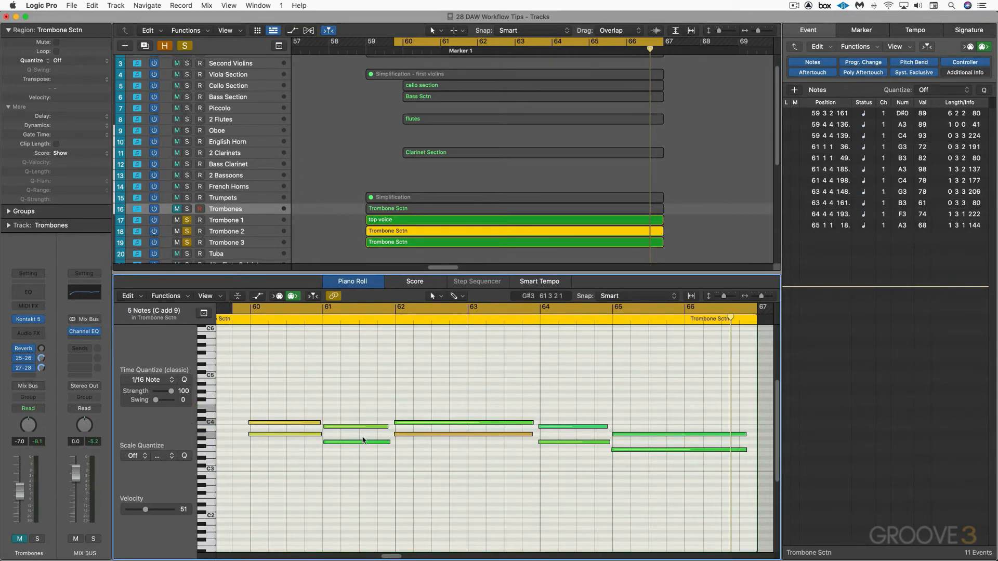
key(shift+Down)
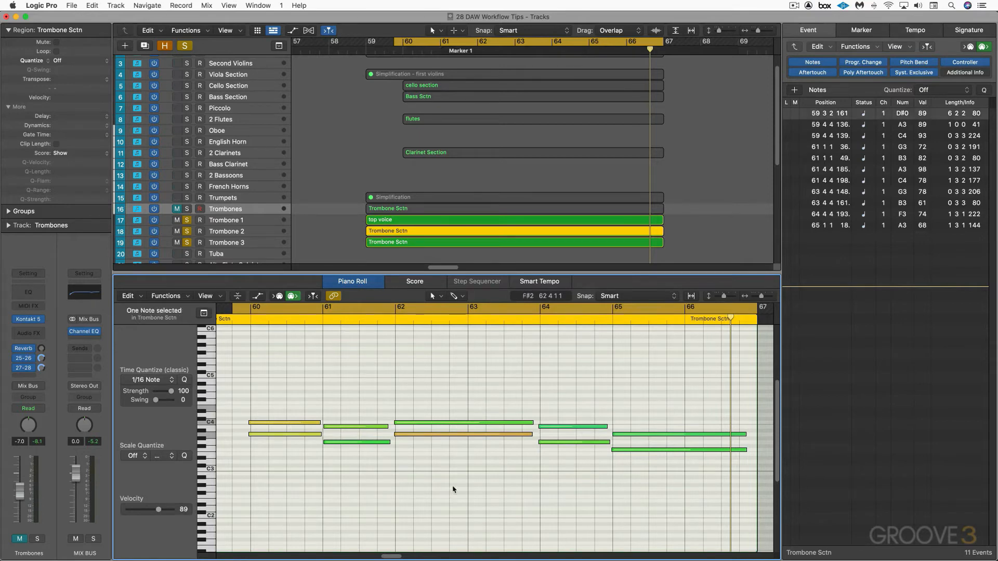
scroll(454, 495, down, 5)
scroll(453, 495, up, 4)
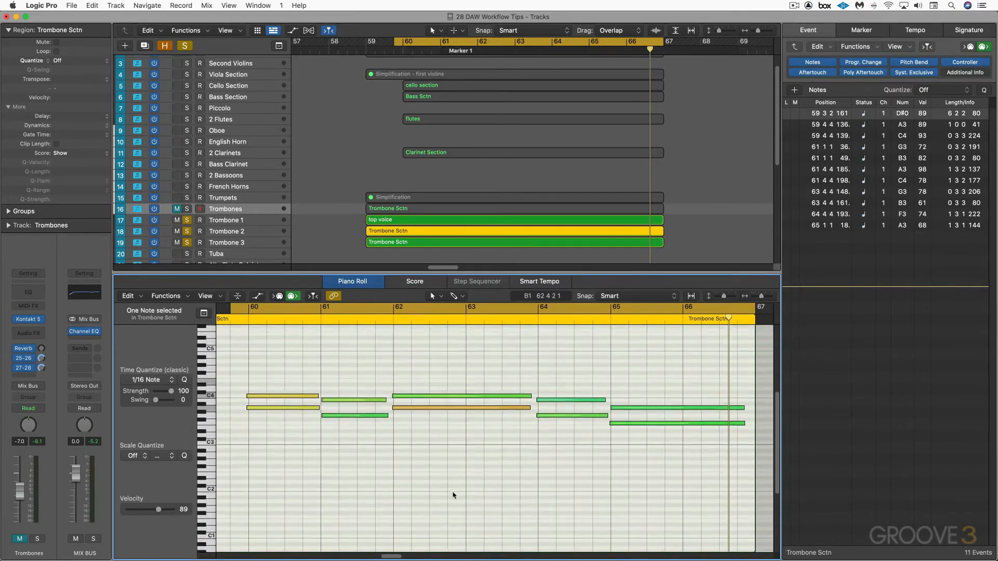
click(430, 477)
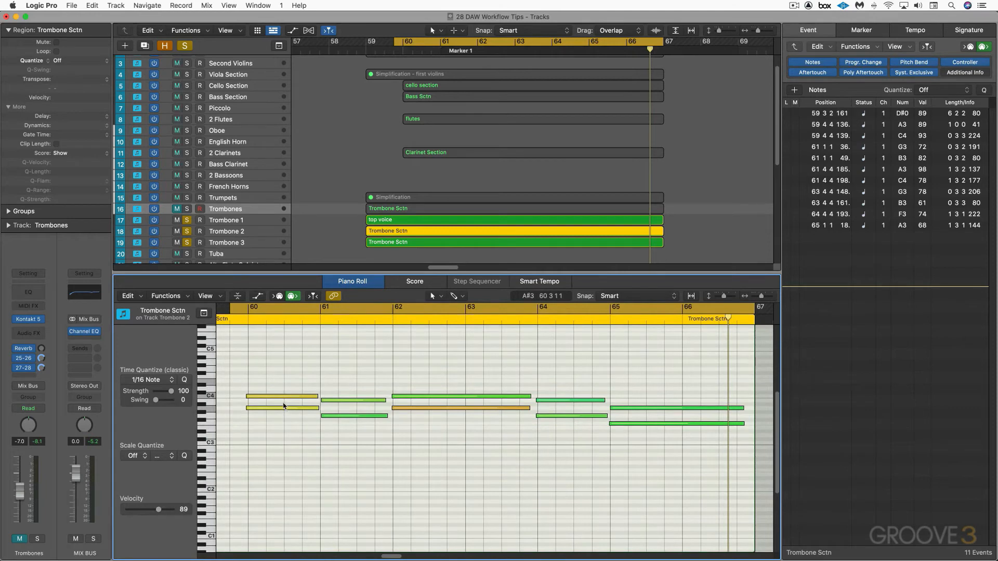
In the Trombone 2 region, delete the bottom note of each chord so only the middle notes remain
drag(284, 406, 331, 422)
key(BackSpace)
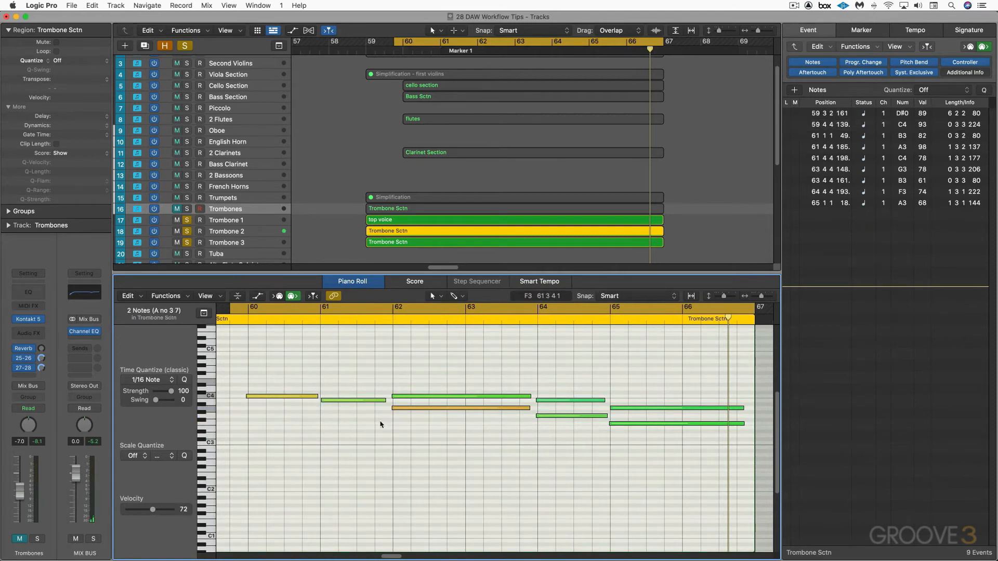
click(444, 408)
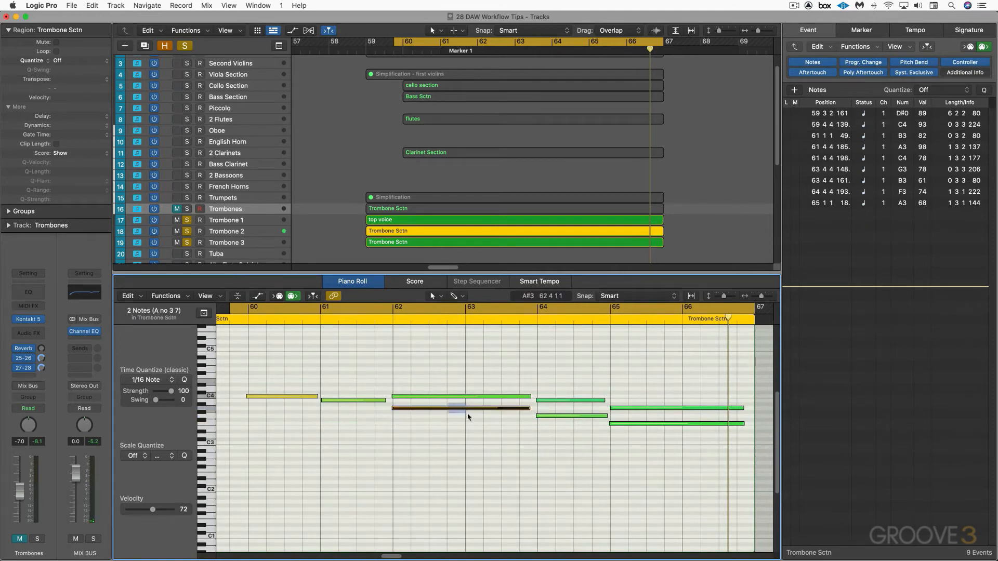
click(573, 416)
click(624, 424)
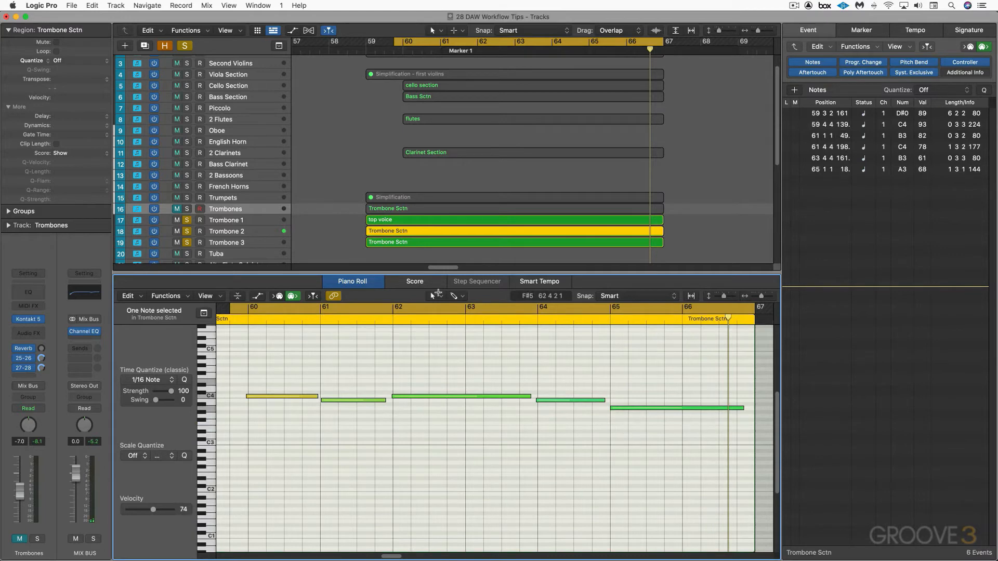
Rename the Trombone 2 region "Middle Voice"
click(400, 230)
key(shift+n)
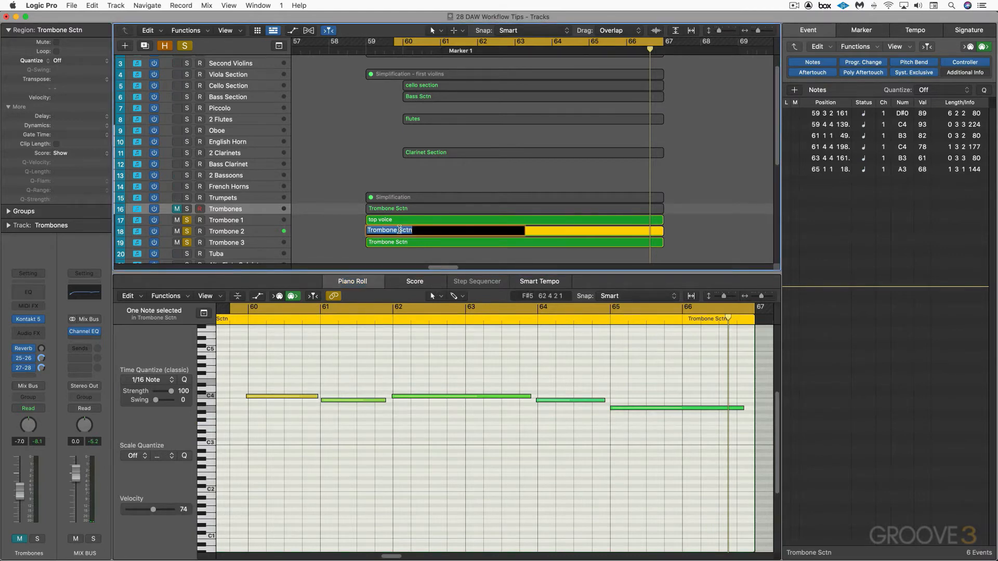
text(Middle Voice)
key(Return)
In the Trombone 3 region, delete the top and middle notes of each chord, keeping the lowest notes
click(461, 242)
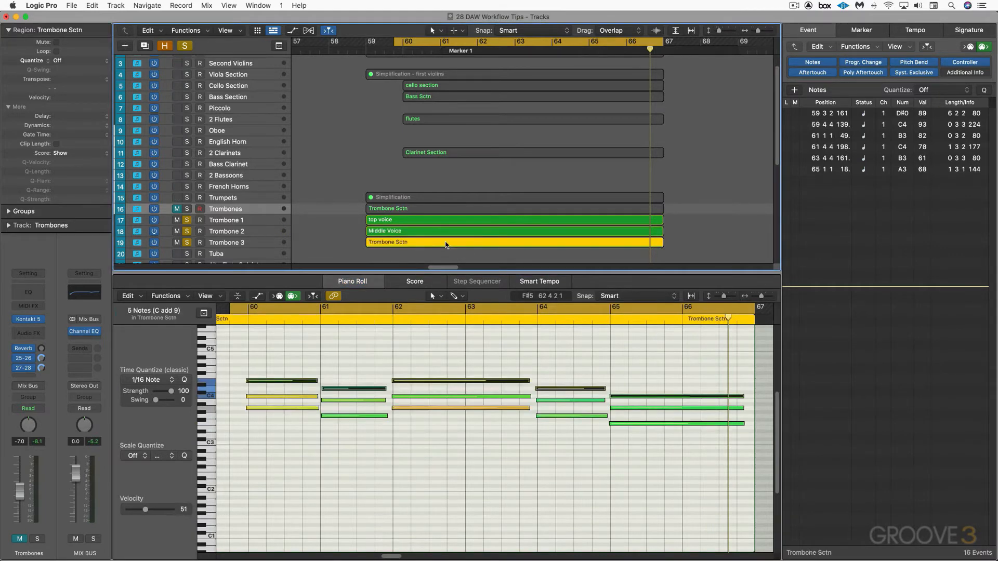
click(352, 389)
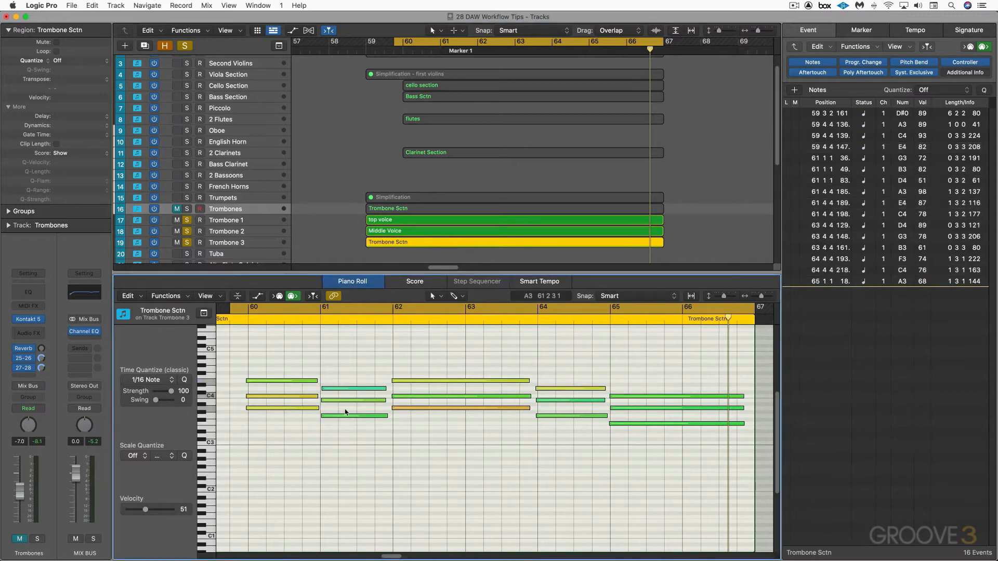
key(shift+Up)
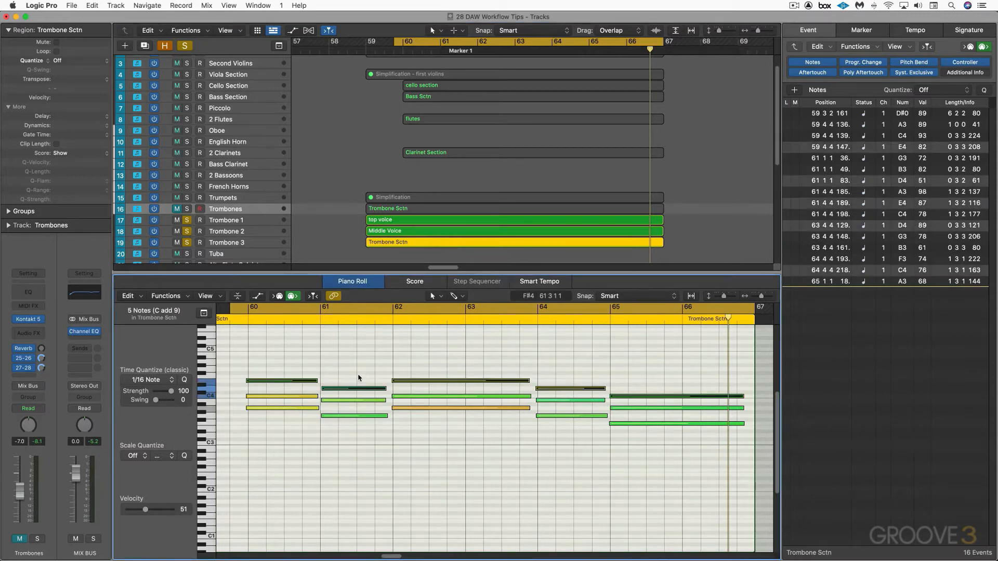
key(Delete)
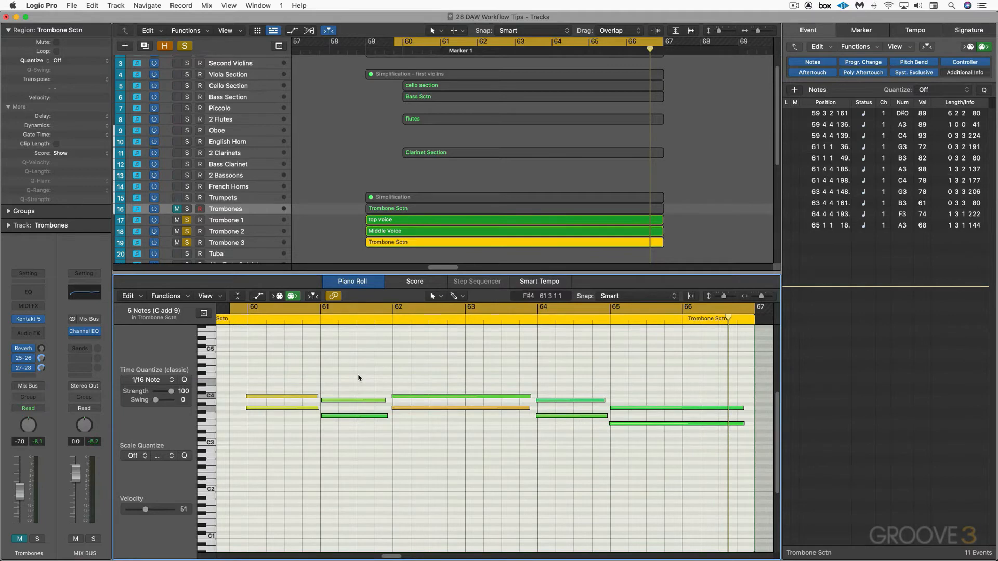
key(Delete)
scroll(361, 457, down, 5)
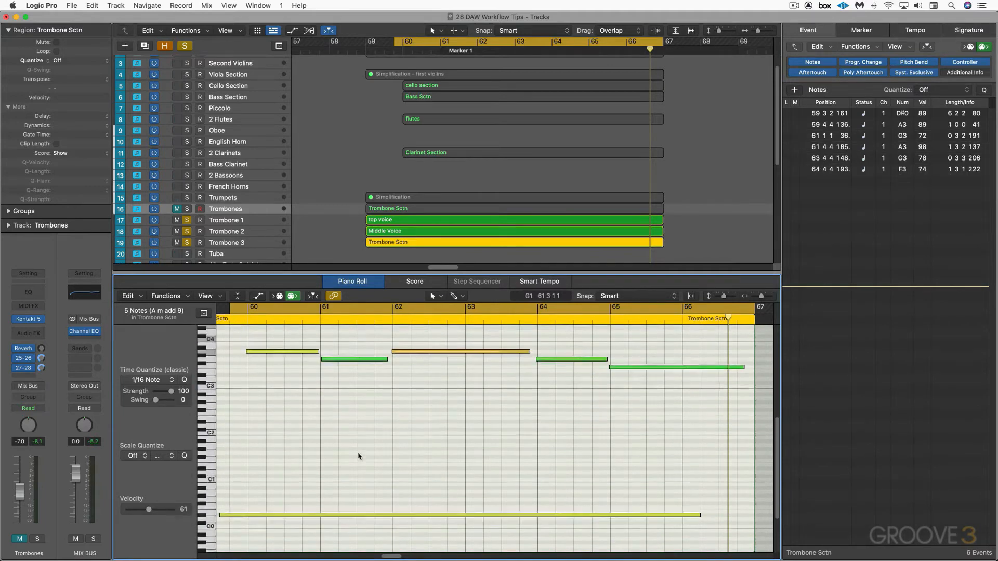
scroll(359, 445, up, 4)
Rename the Trombone 3 region "Low voice"
click(398, 246)
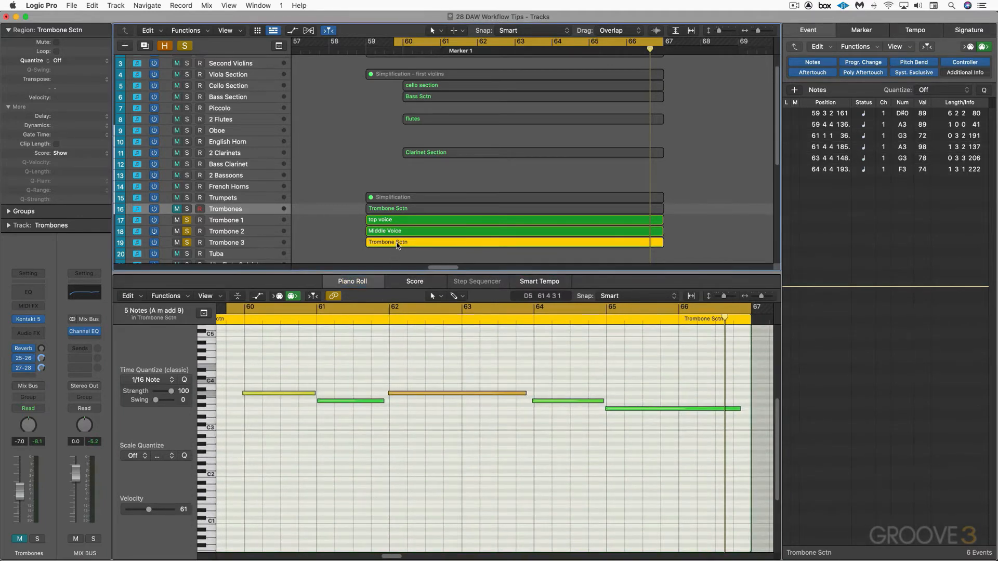
key(shift+n)
text(Low voice)
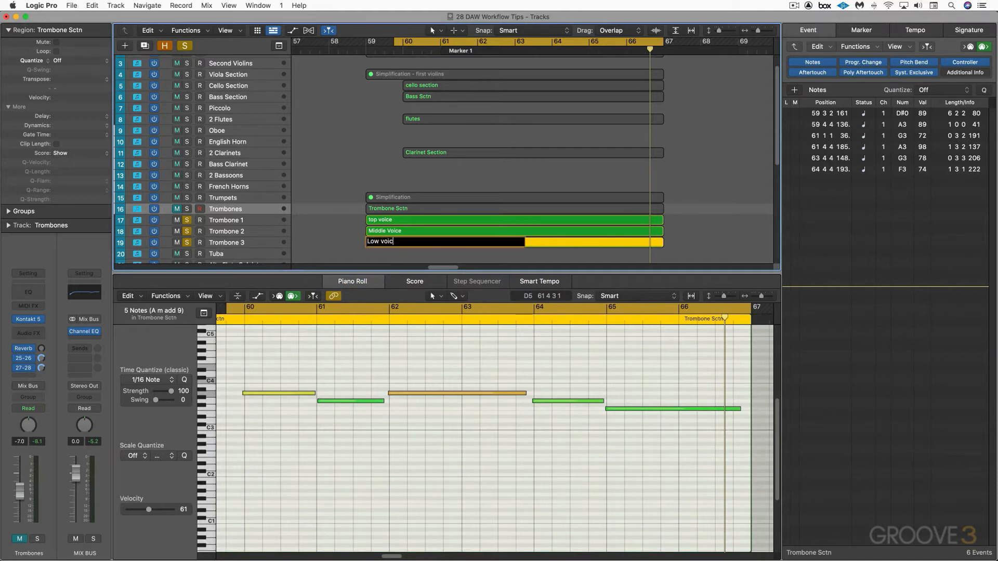
key(Return)
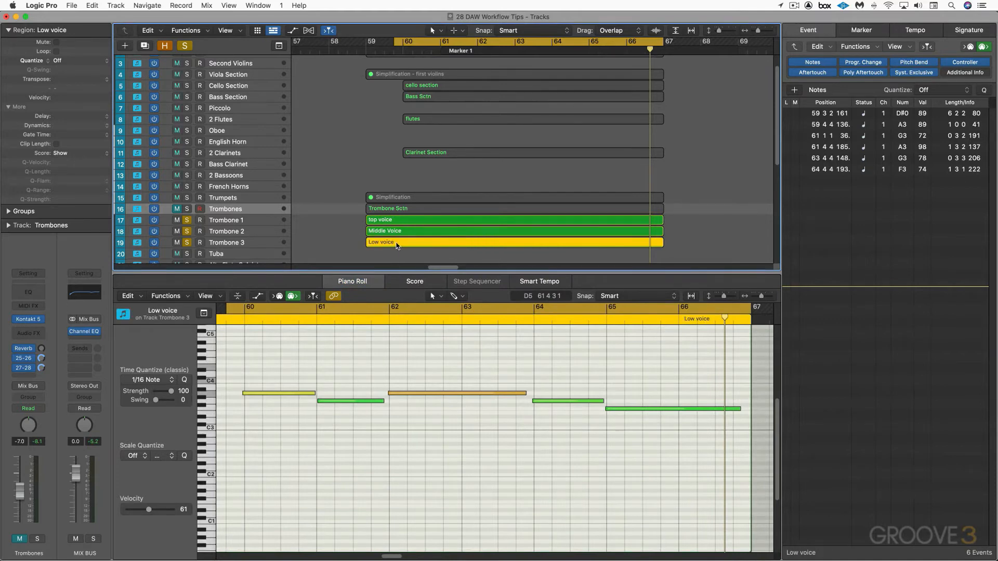
Play back the three solo trombones and pan Trombone 1 to -40 and Trombone 2 to +40
scroll(398, 249, left, 3)
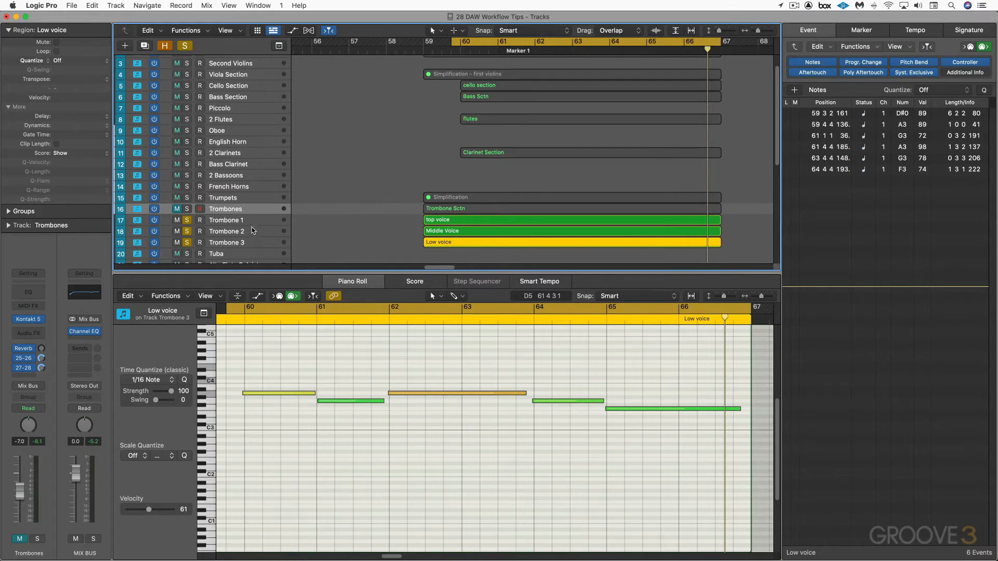
key(space)
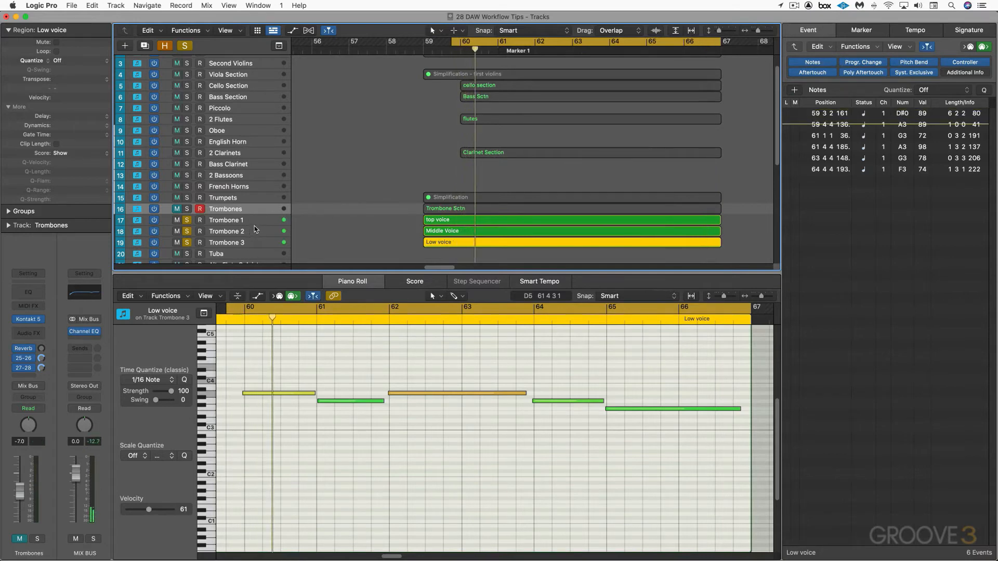
click(223, 220)
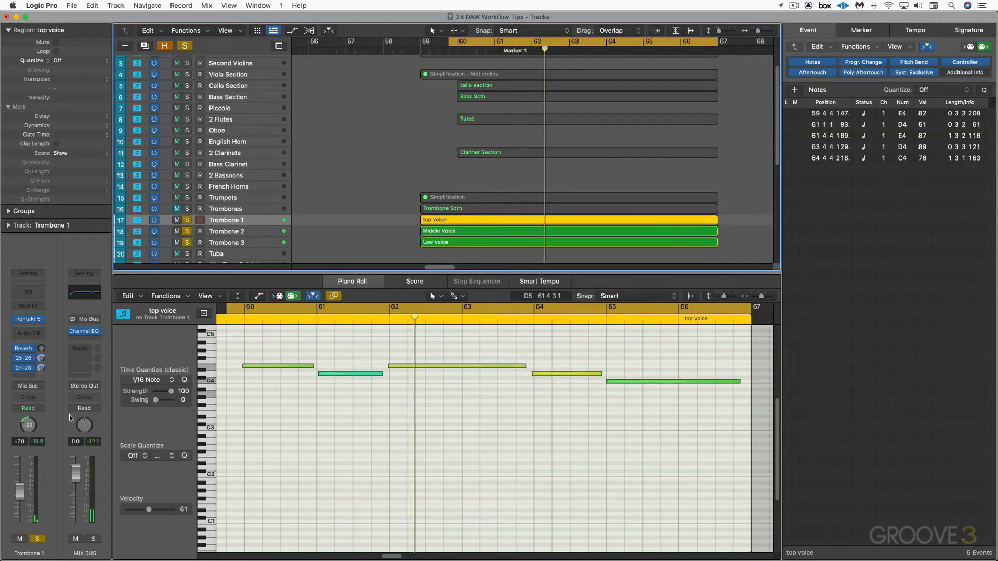
click(226, 235)
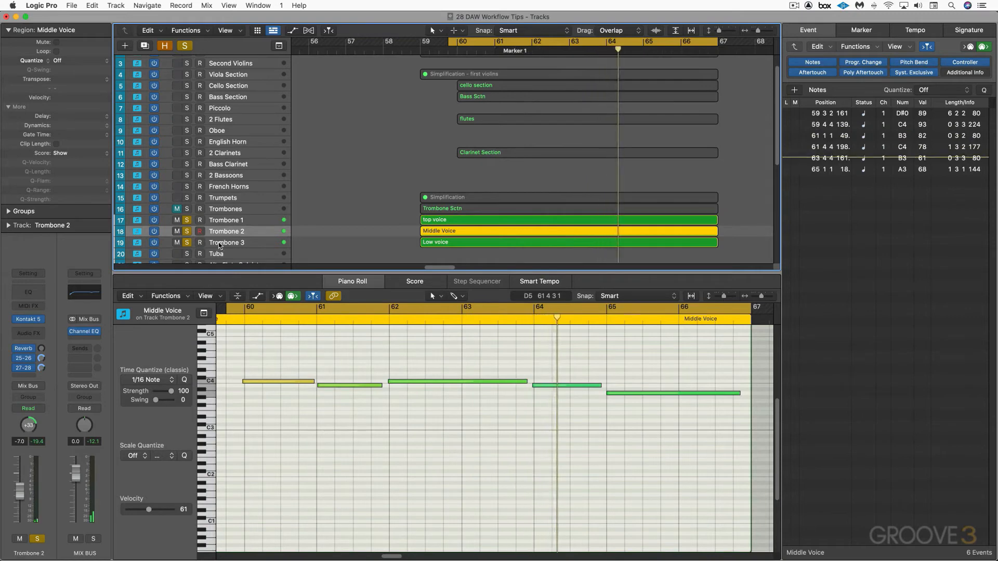
key(Down)
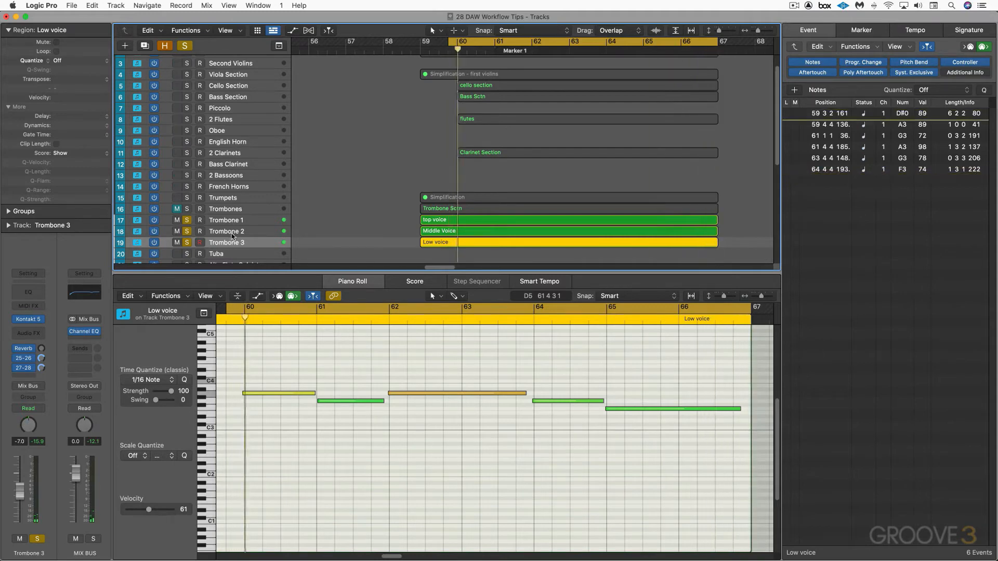
key(Up)
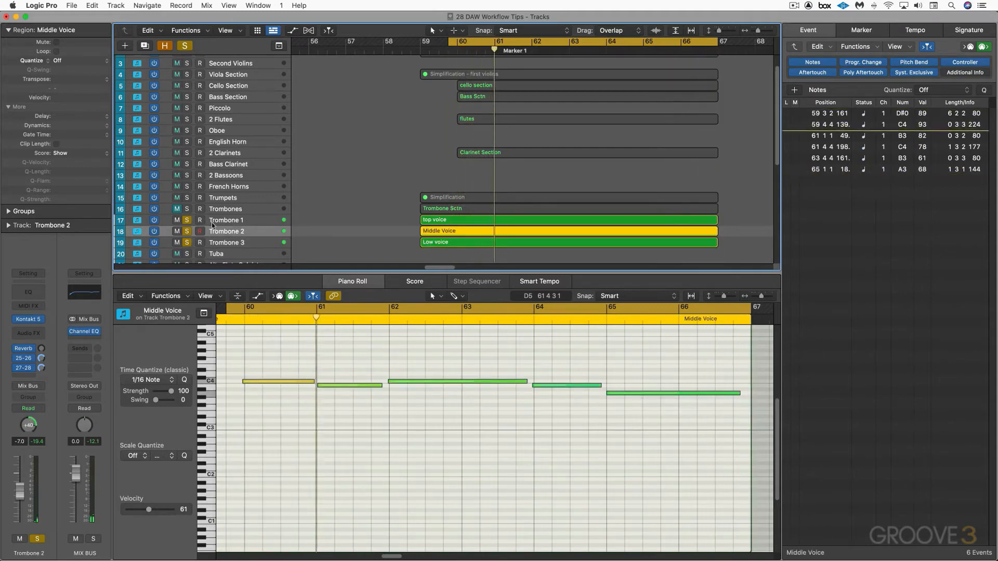
key(Up)
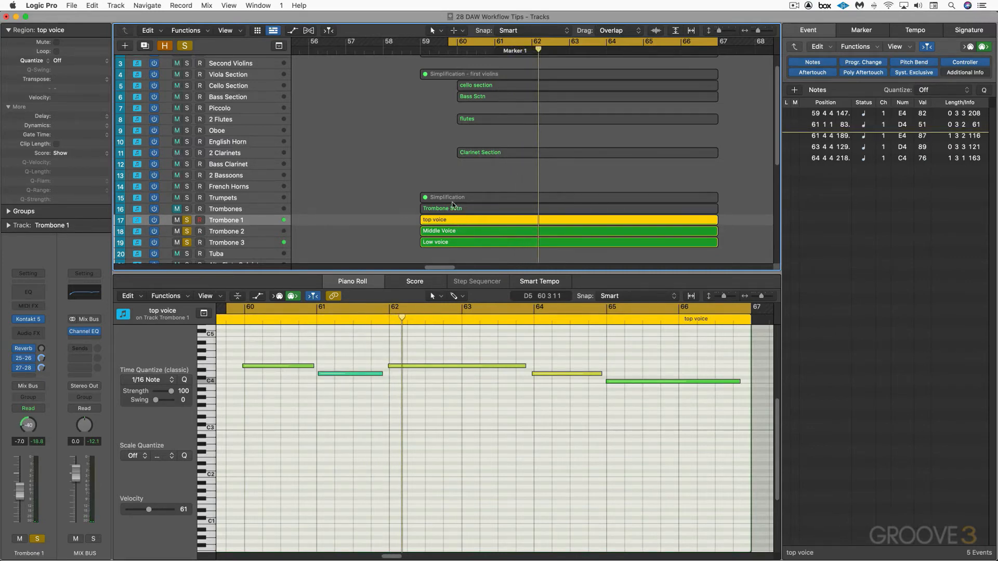
click(238, 154)
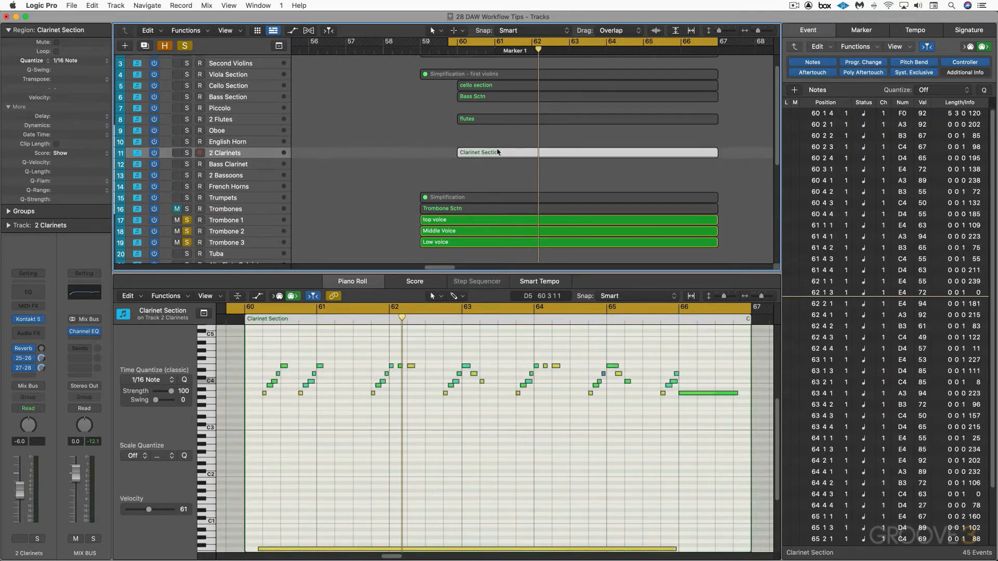
click(235, 187)
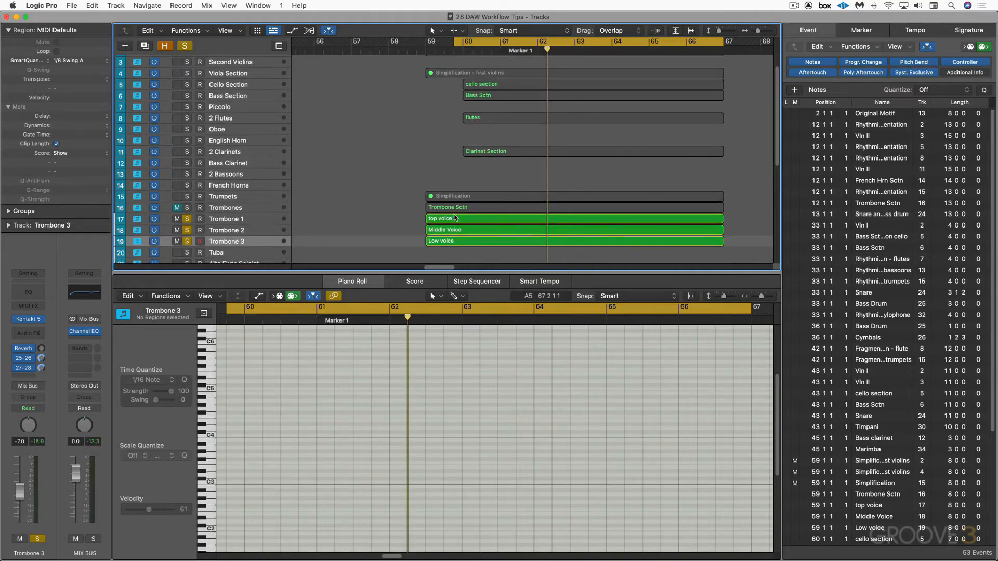
Open the top voice region's automation lane in the Piano Roll and set it to show Expression
click(456, 218)
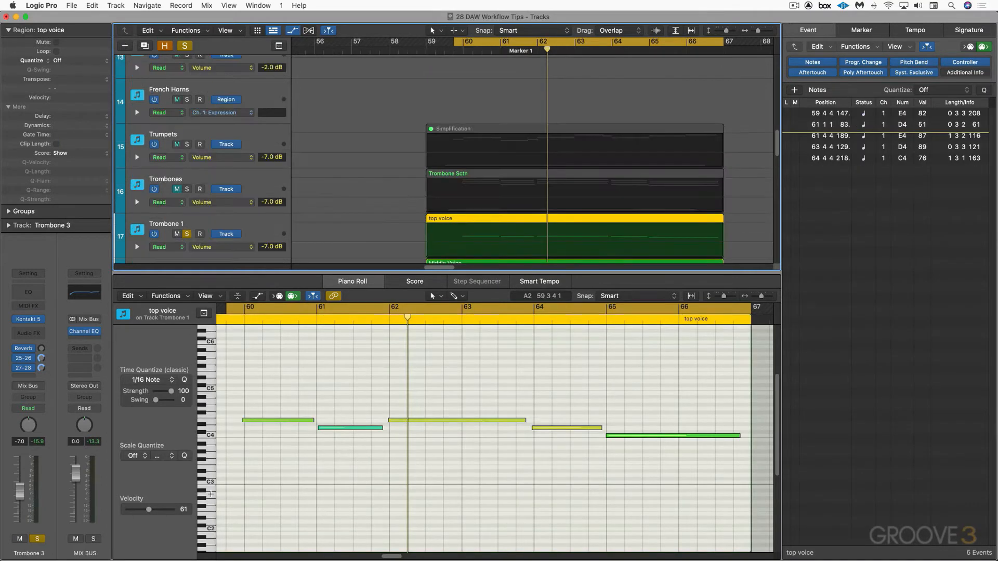
click(274, 470)
key(a)
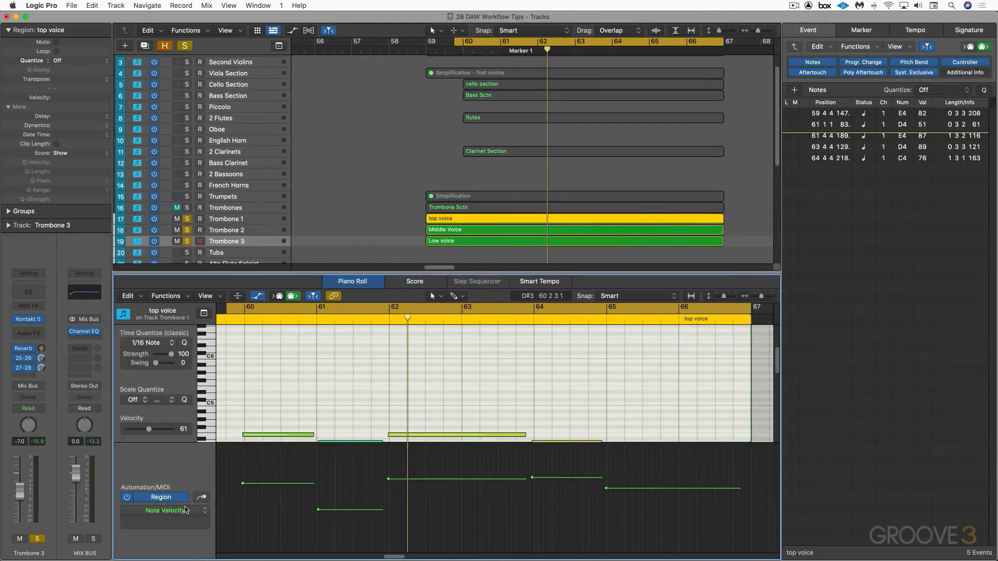
click(205, 512)
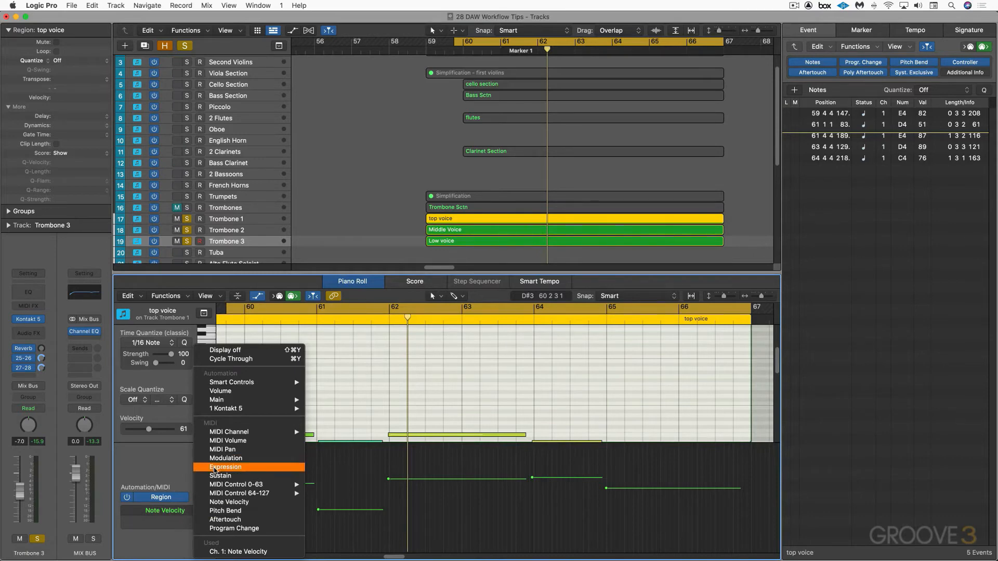
click(216, 467)
scroll(328, 462, down, 4)
scroll(326, 462, left, 5)
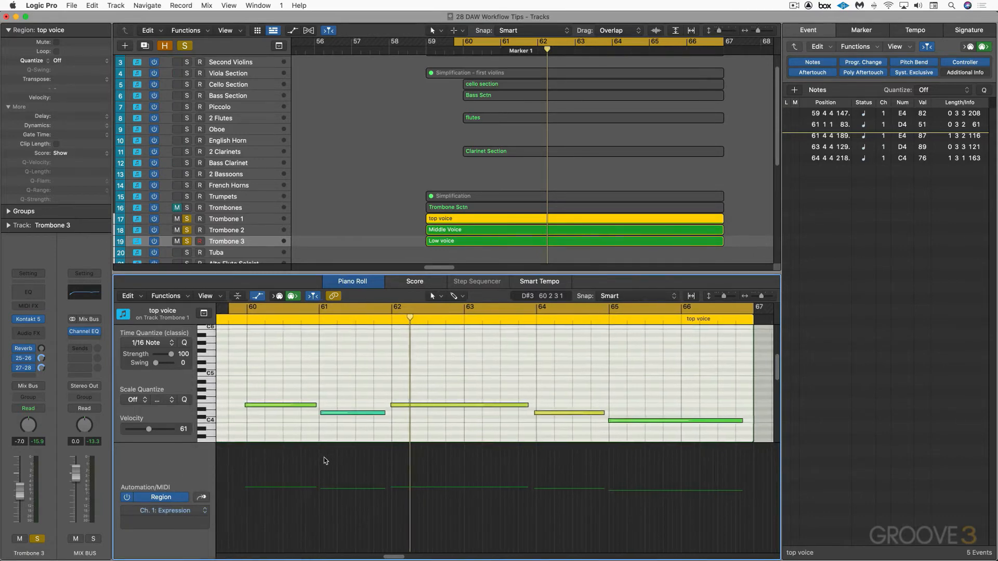
Draw Expression points over the top voice's first note, rising from 44 just before it to 93 and falling again at its end
click(277, 515)
click(280, 515)
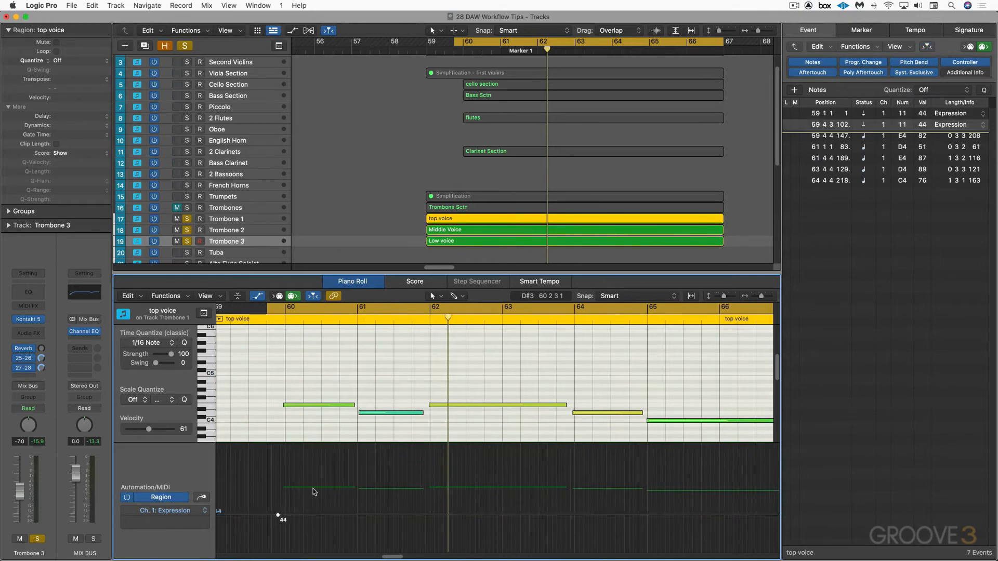
click(329, 473)
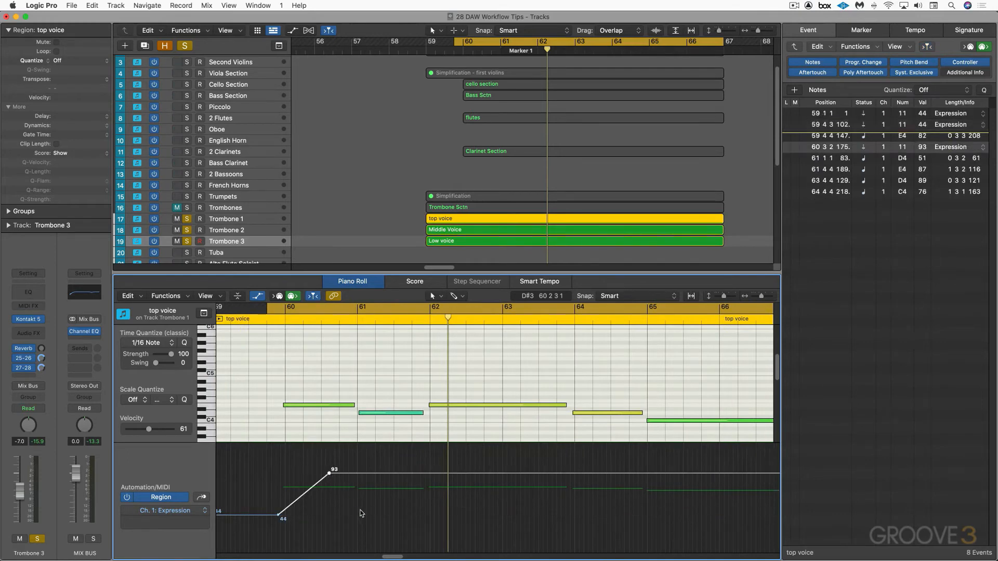
click(358, 515)
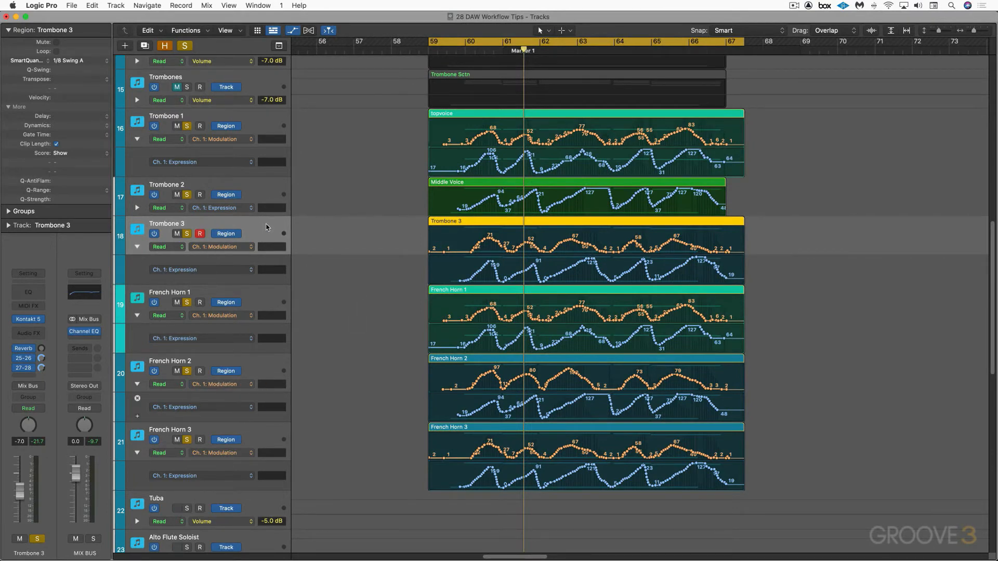
Select the French Horn 2 track and play back the soloed trombones and French horns together
drag(21, 498, 21, 493)
click(203, 361)
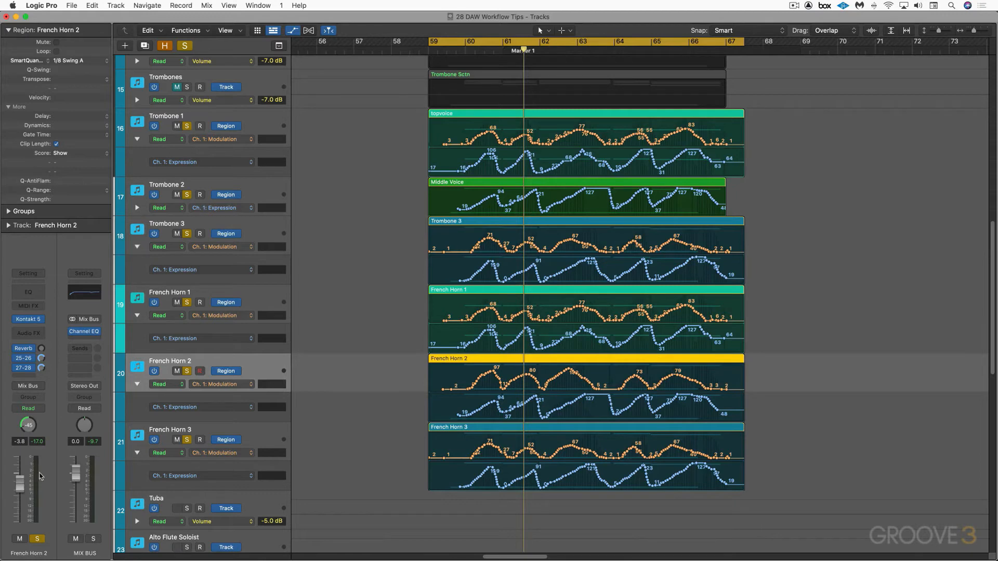
key(space)
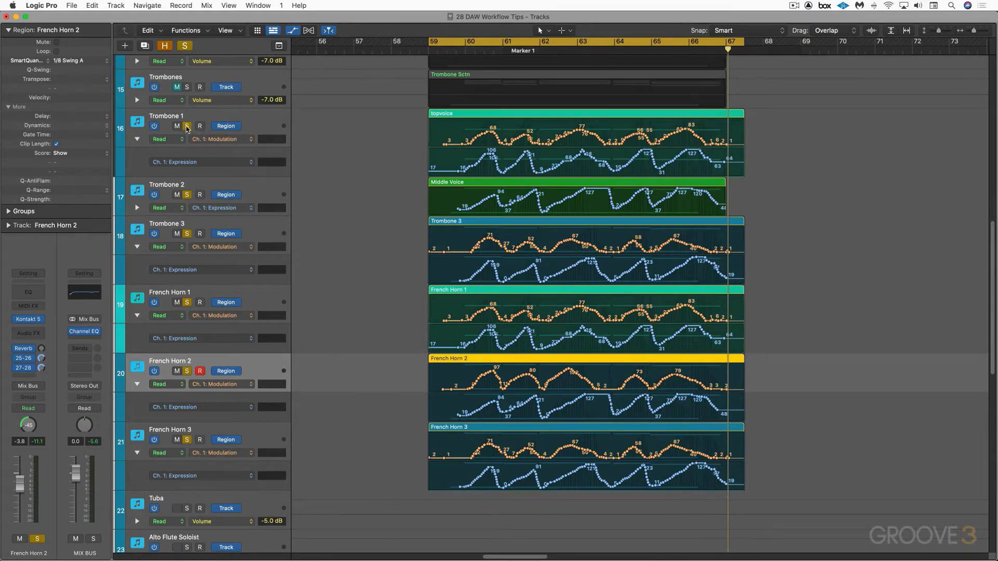
Turn off solo on the trombone and French horn tracks and hide the track automation
click(187, 126)
key(a)
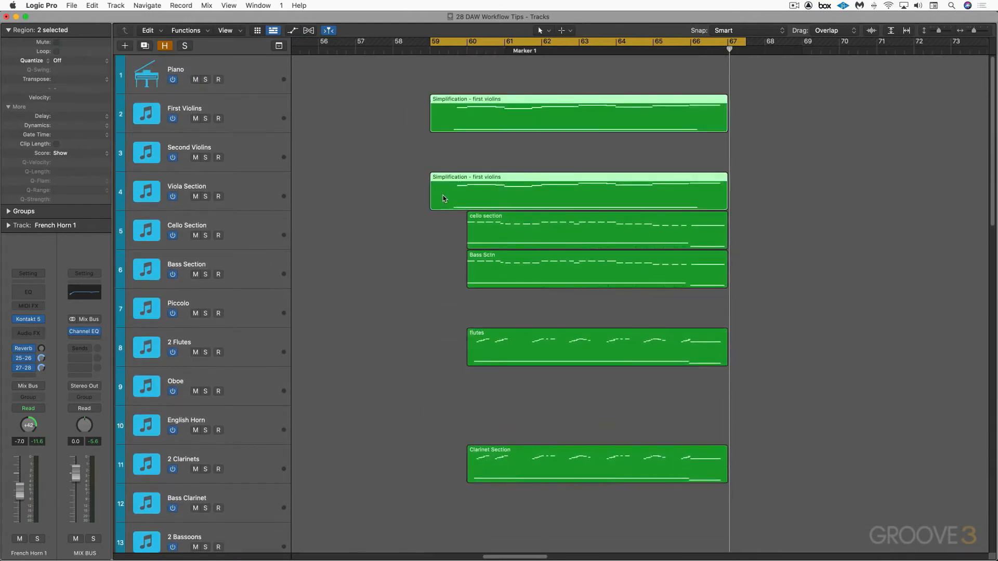
Unmute the Simplification region on the Trumpets track and start playback of the full arrangement
scroll(445, 199, down, 5)
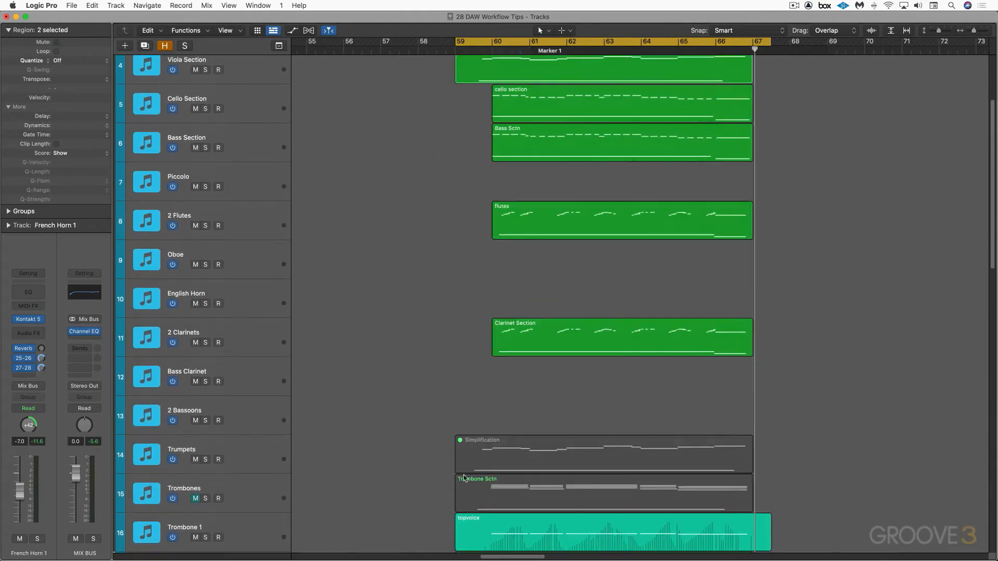
click(472, 445)
key(ctrl+m)
key(space)
Unmute the Snare & Tom region on the Snare track
key(super+Up)
key(super+Up)
key(super+Up)
key(super+Up)
key(super+Up)
key(super+Up)
key(super+Up)
key(super+Up)
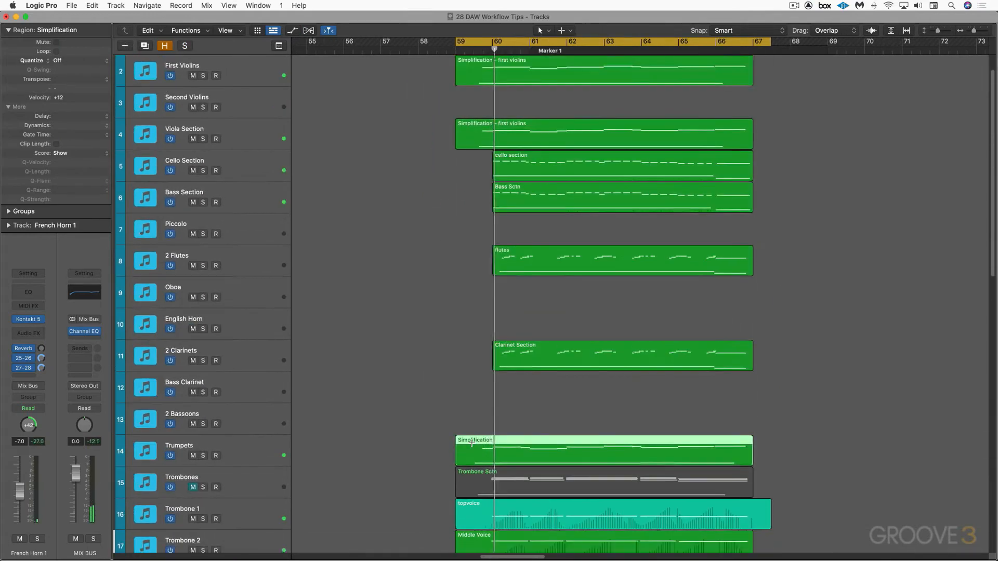
key(super+Up)
key(super+Up)
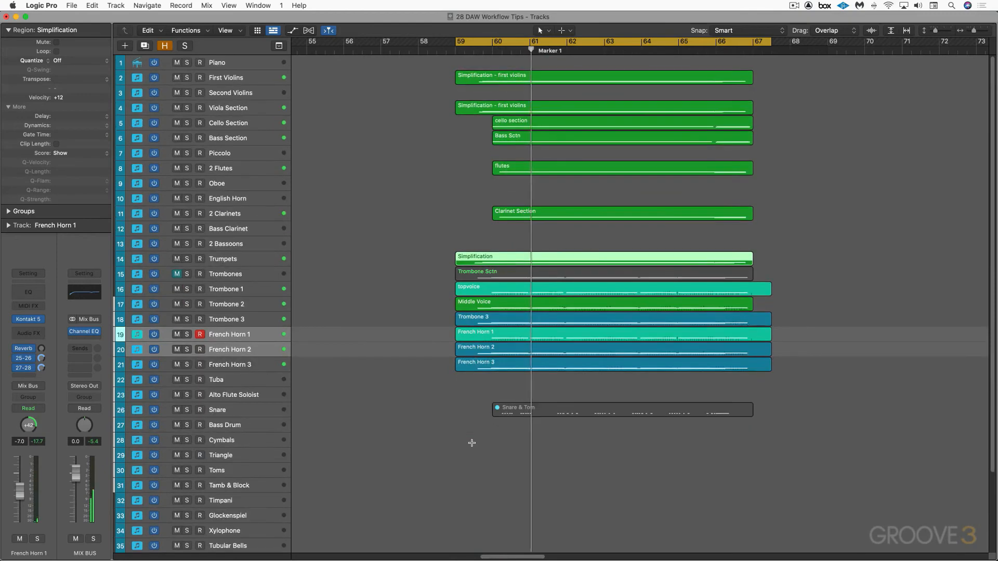
click(515, 414)
key(ctrl+m)
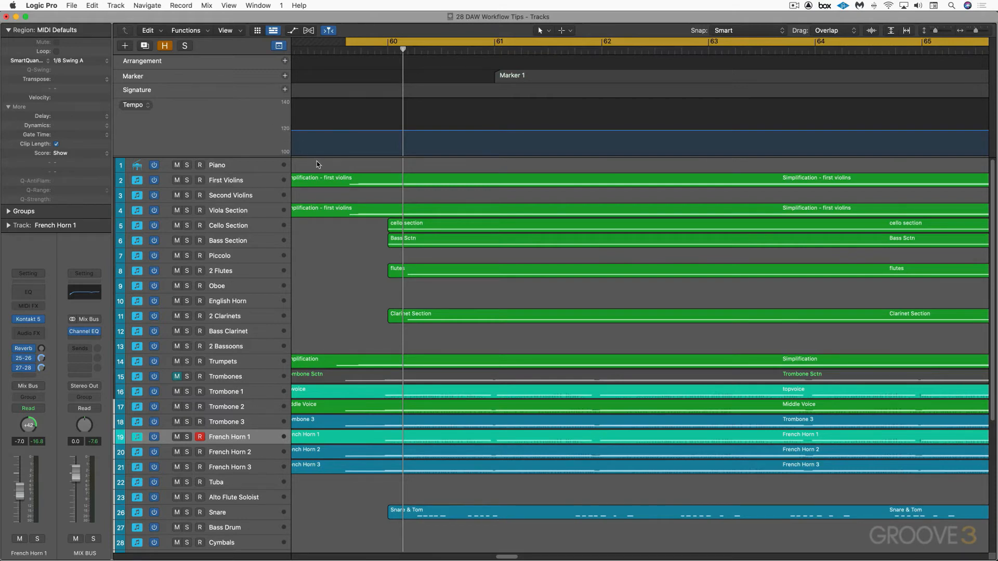
Play back the arrangement at its constant tempo and switch the tempo set to With Rit & Accel
key(space)
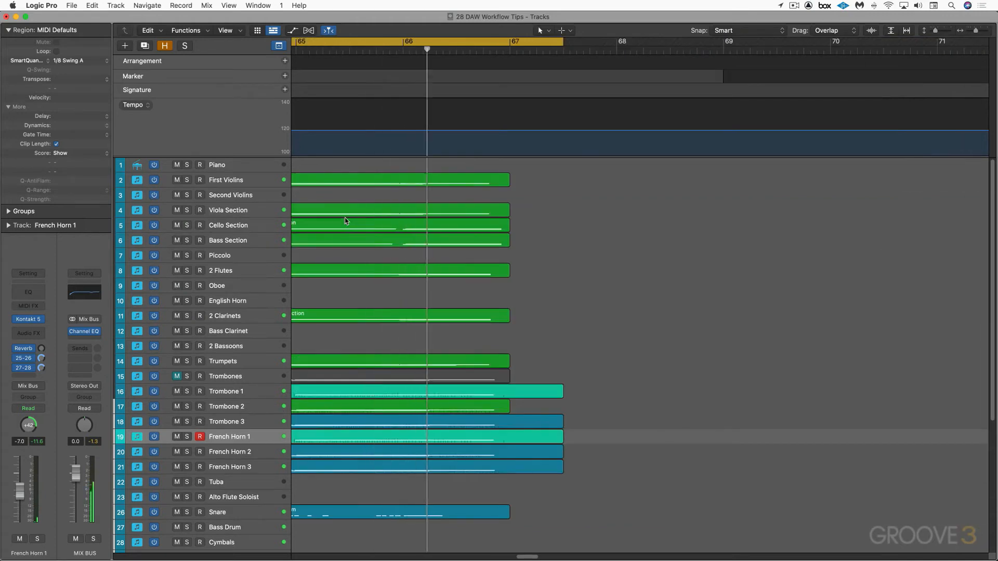
key(space)
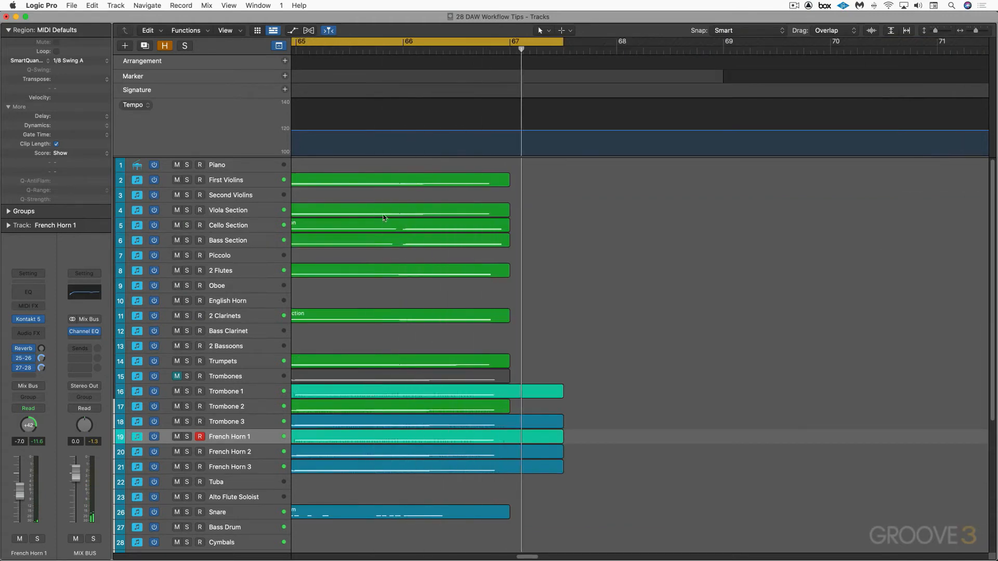
scroll(382, 216, left, 9)
scroll(382, 216, left, 4)
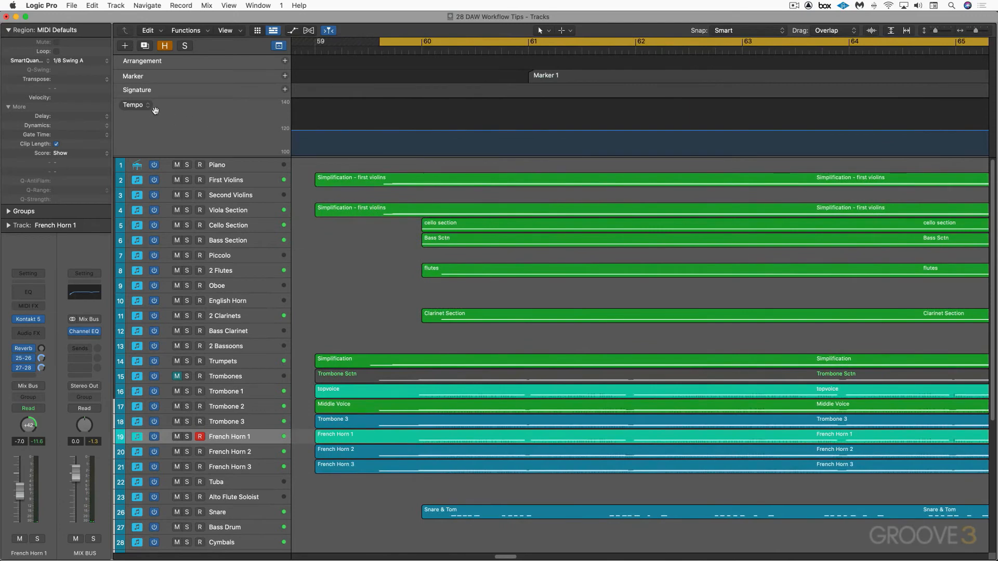
click(148, 107)
mouse_move(151, 116)
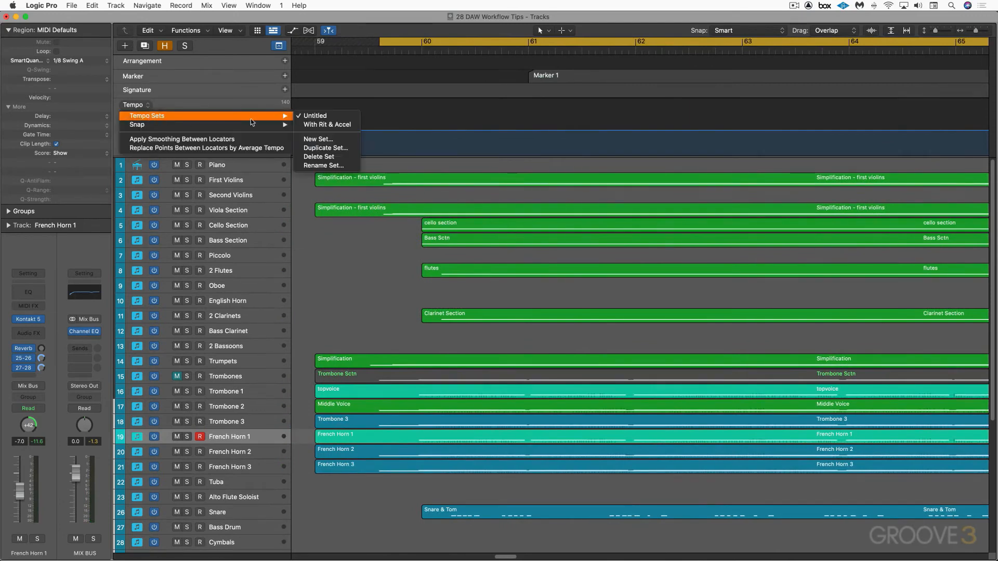
click(310, 125)
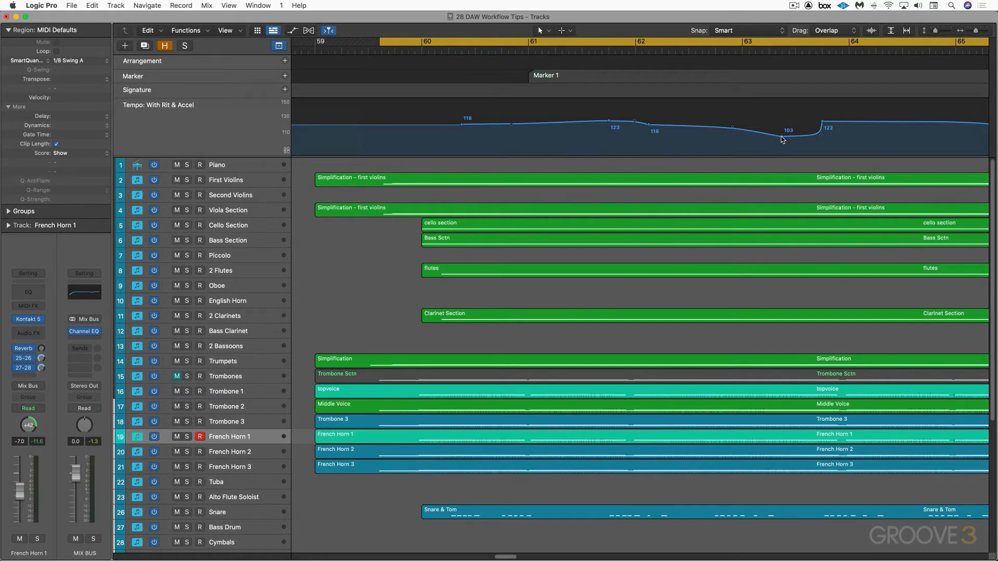
Examine the With Rit & Accel tempo curve and play back the arrangement with it
scroll(821, 125, right, 4)
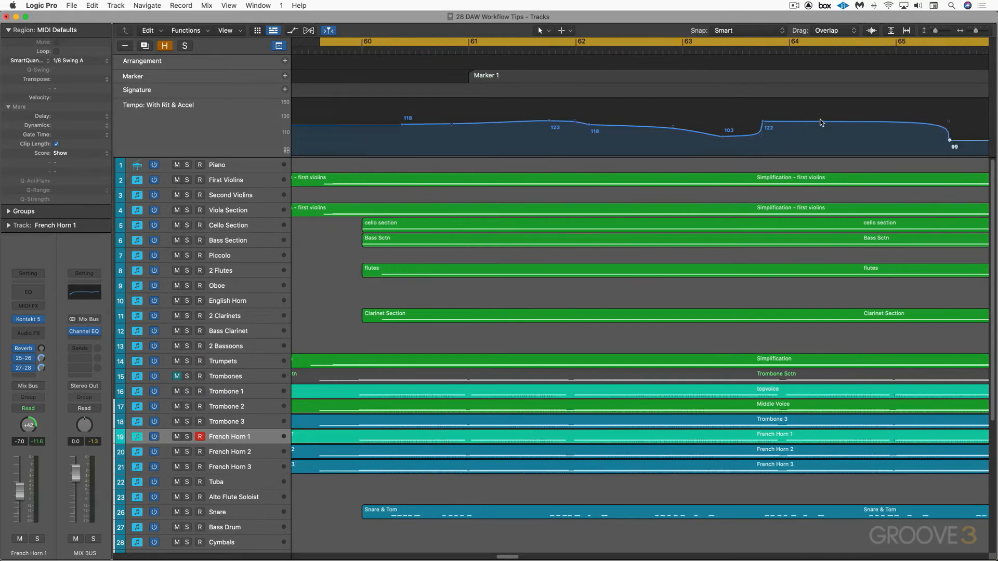
click(916, 140)
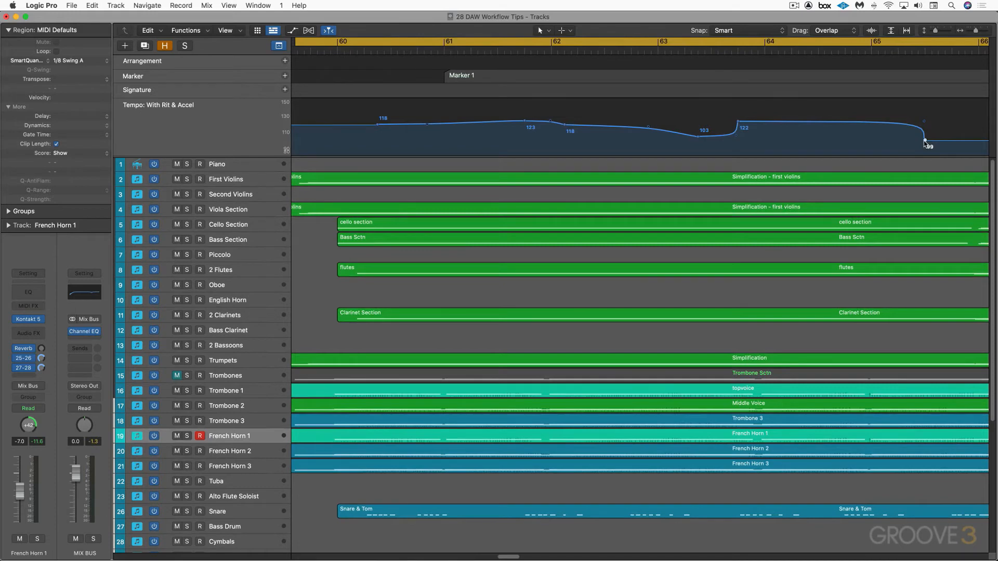
scroll(488, 93, left, 2)
scroll(488, 94, left, 3)
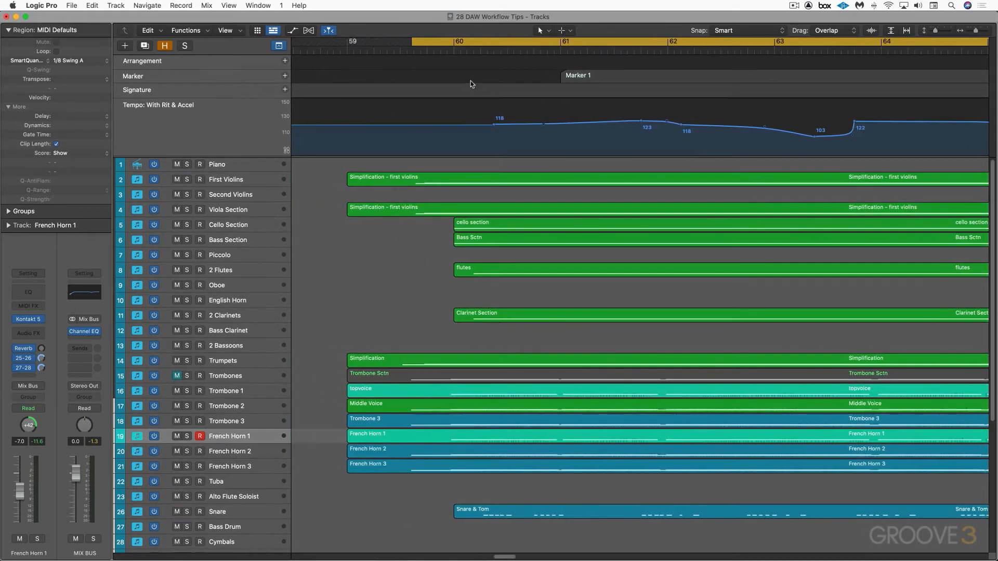
key(space)
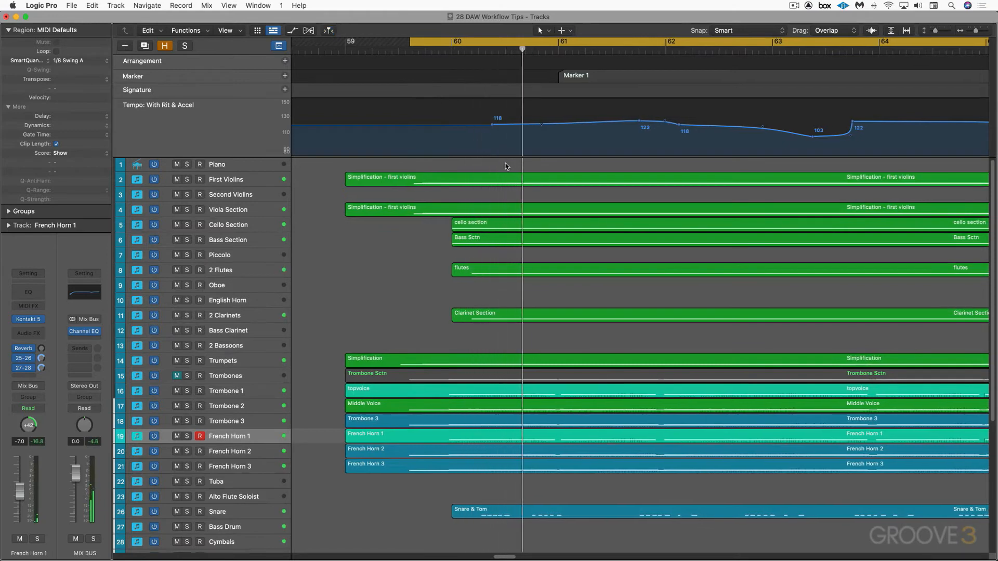
scroll(511, 165, right, 3)
scroll(510, 165, right, 1)
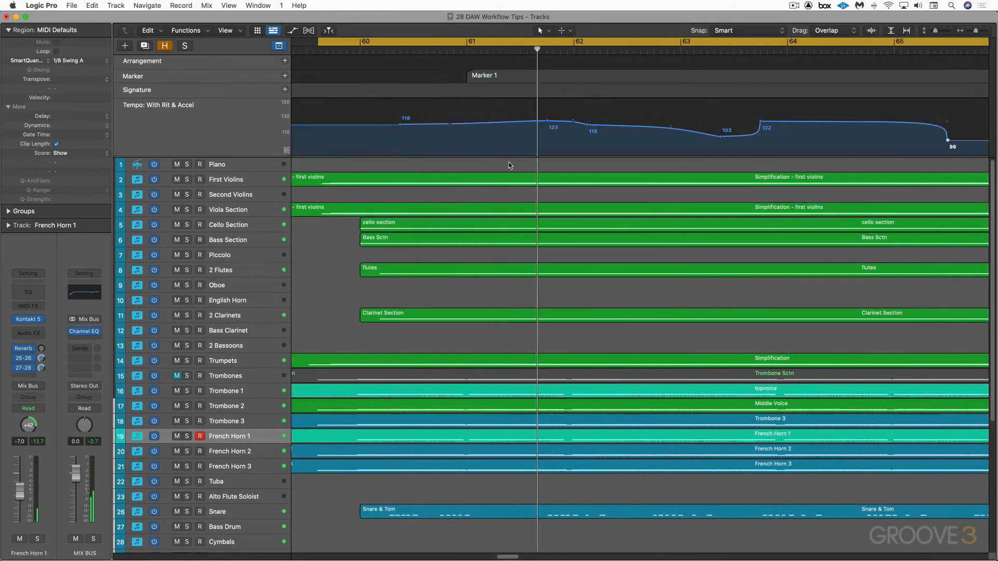
scroll(510, 166, right, 3)
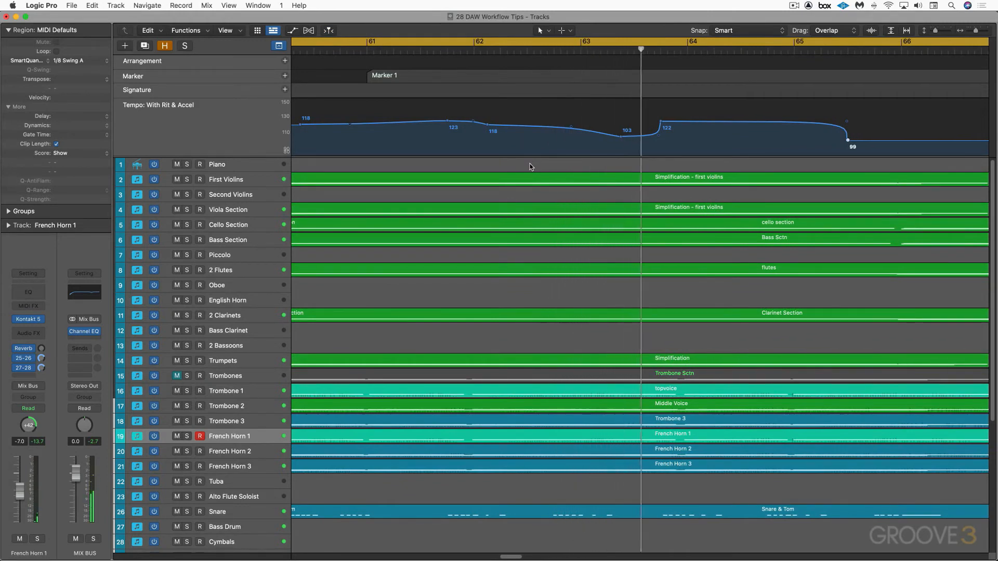
scroll(530, 167, right, 4)
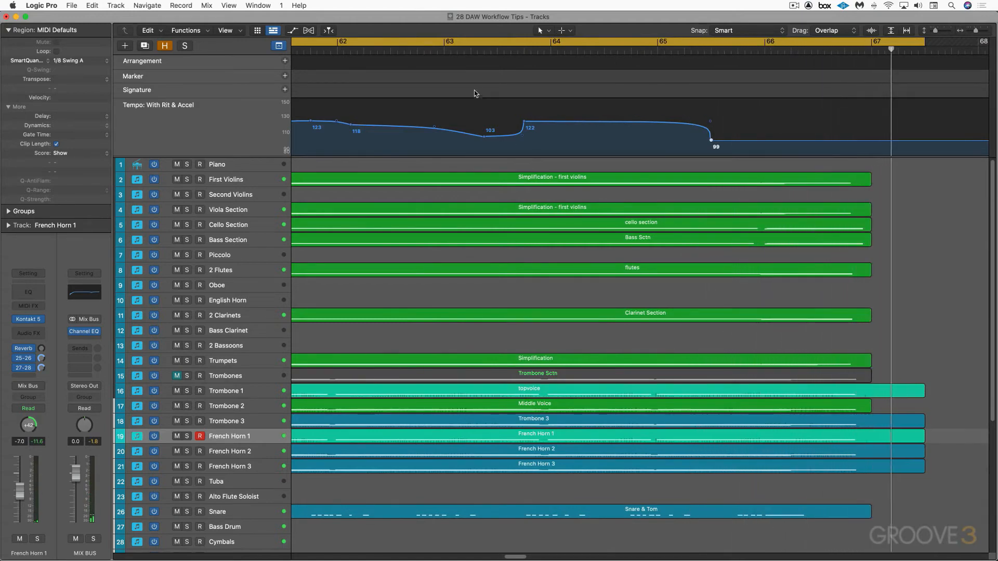
key(space)
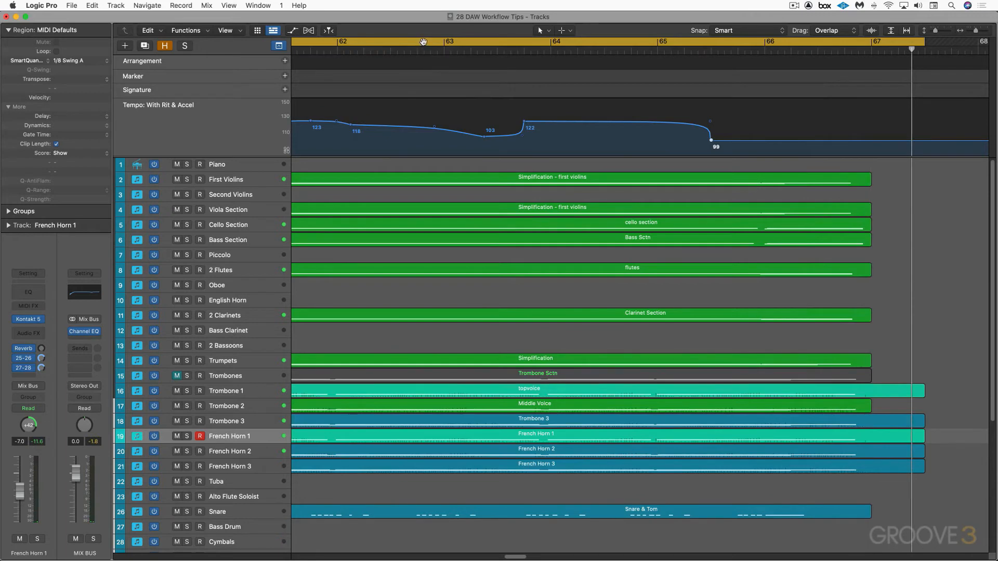
scroll(423, 43, left, 1)
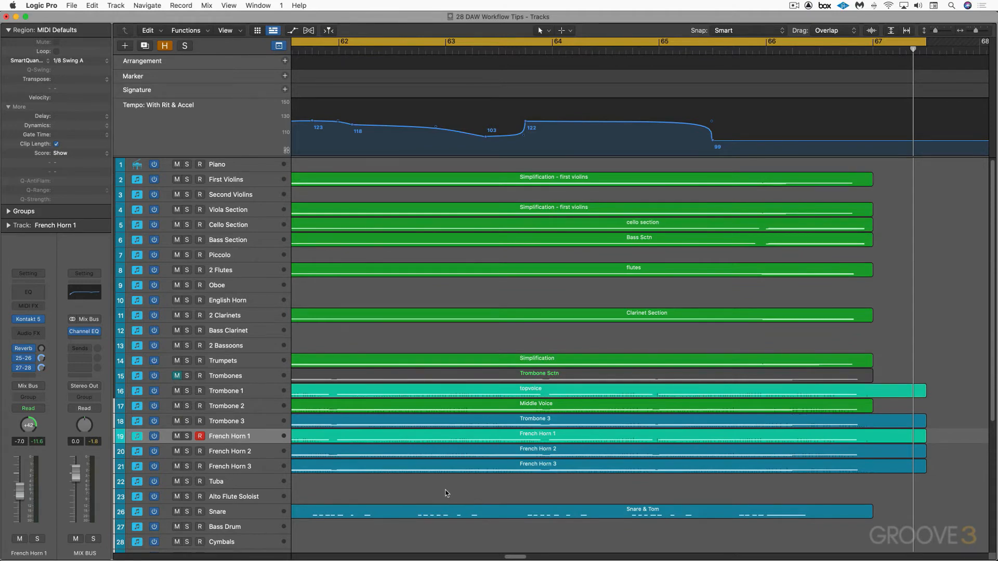
Set the Snare & Tom region's delay to +16 ticks and play back the arrangement
click(437, 508)
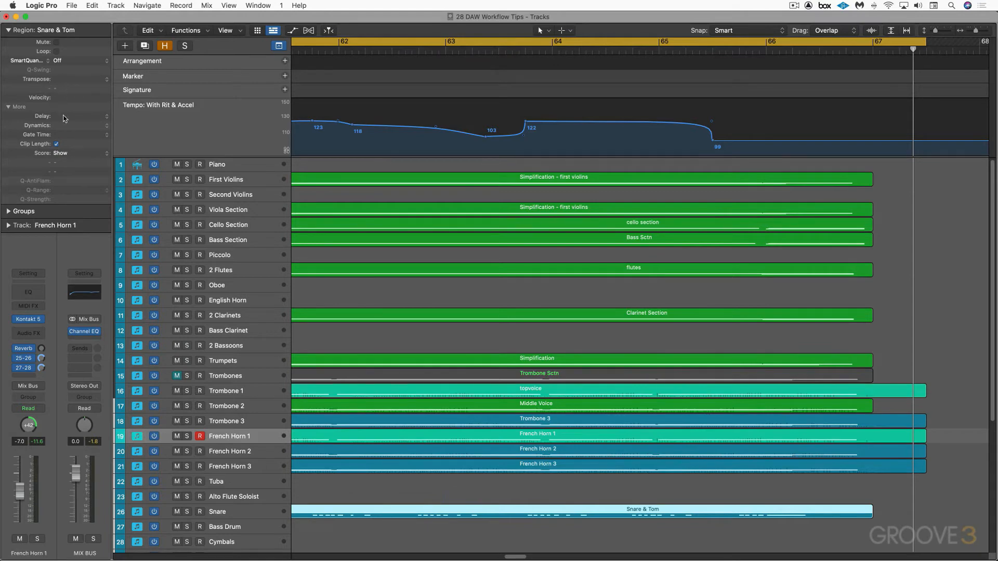
drag(66, 118, 63, 87)
click(9, 227)
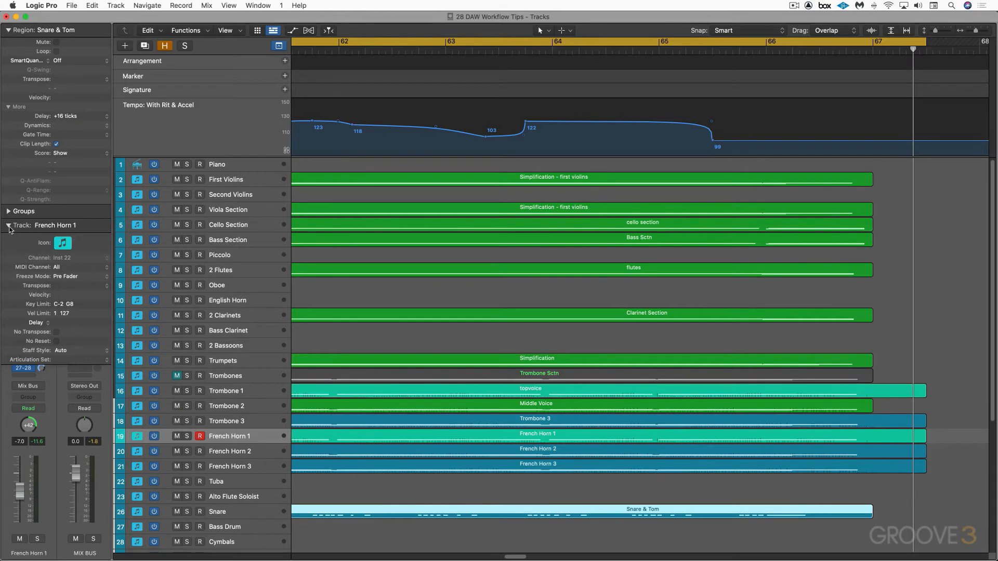
click(8, 225)
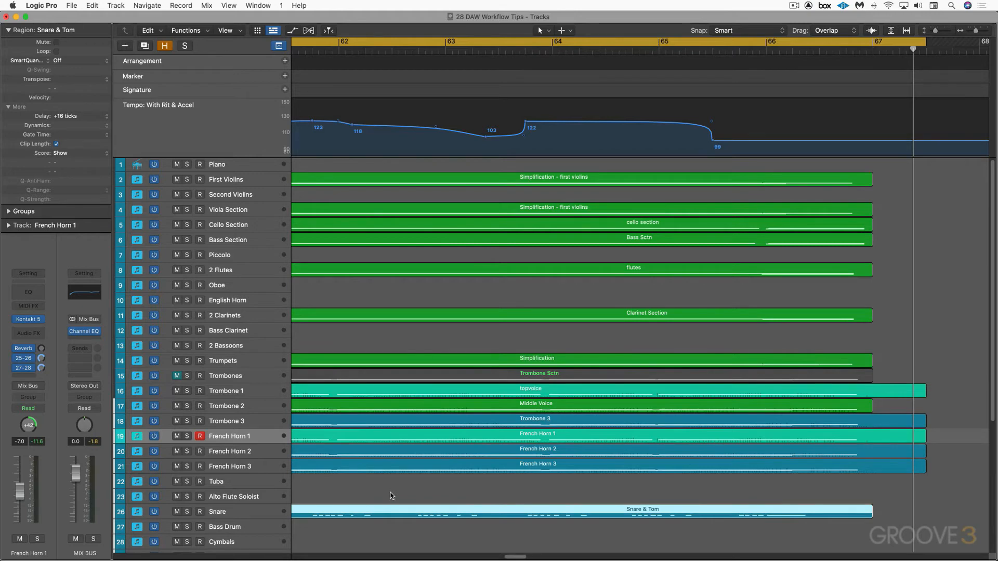
key(shift+space)
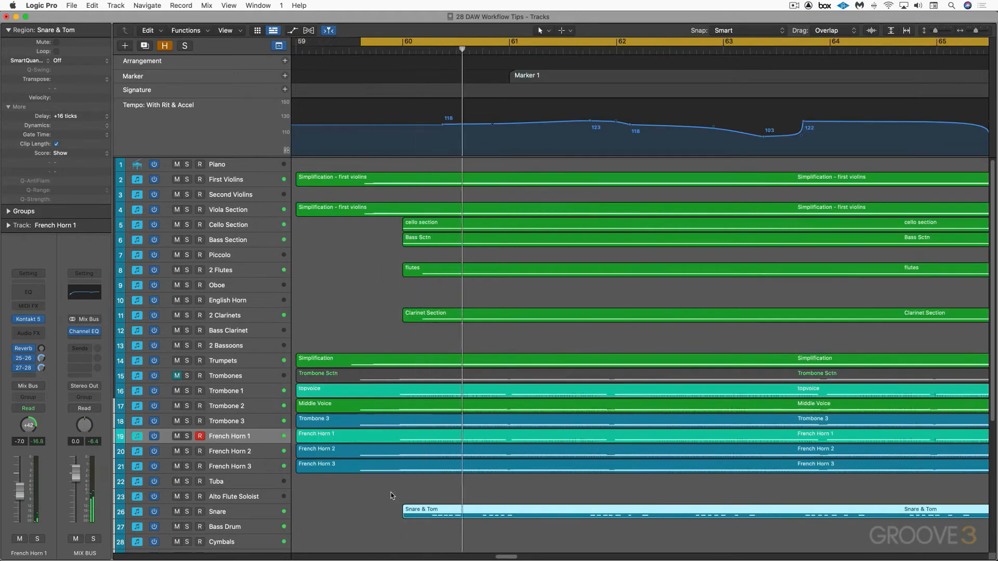
Select the Snare track, vary the Snare & Tom region's delay and return it to no delay
click(244, 516)
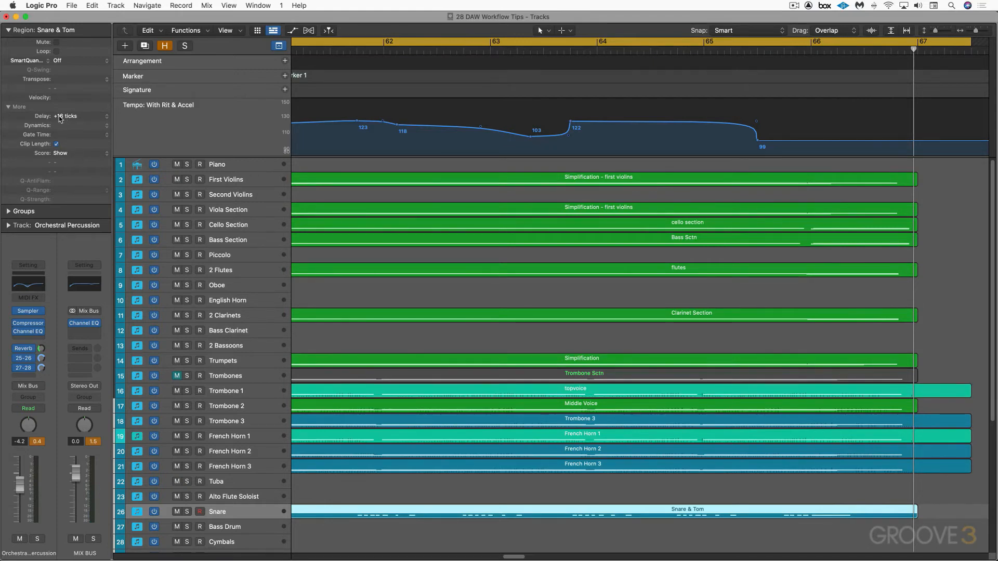
drag(59, 119, 59, 173)
drag(59, 117, 69, 106)
drag(61, 96, 63, 115)
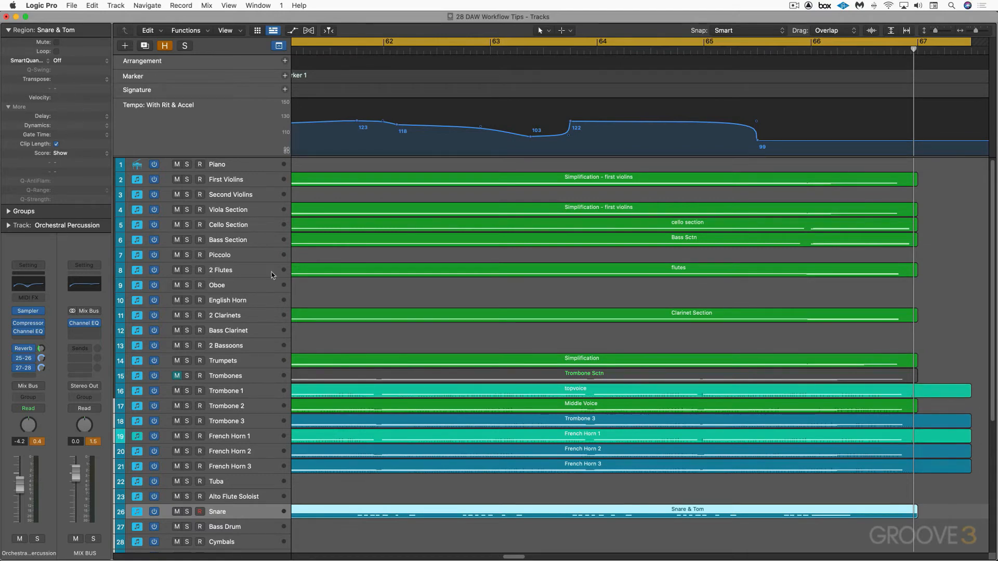
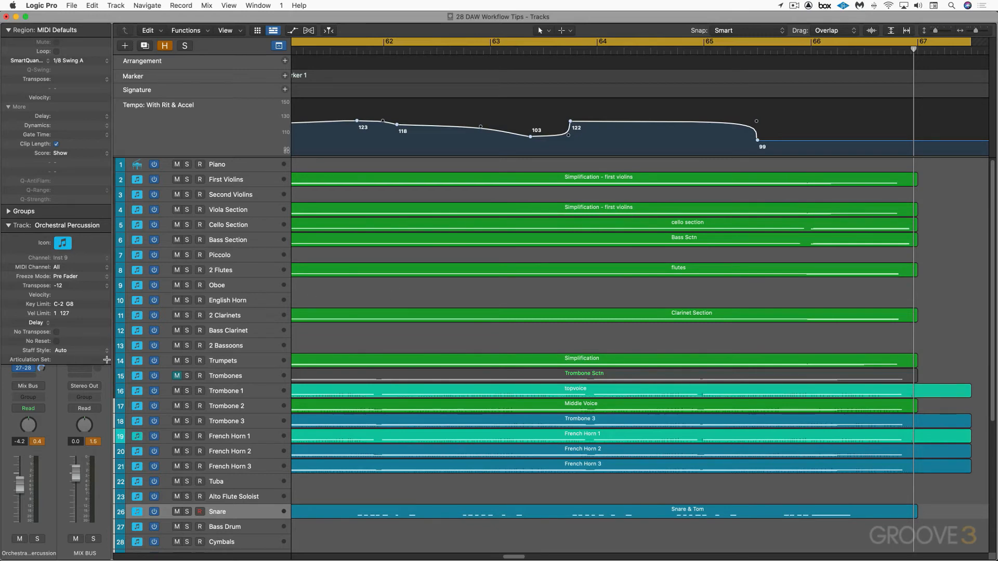
Look through the articulation sets available for the Snare track and leave the setting at None
click(106, 359)
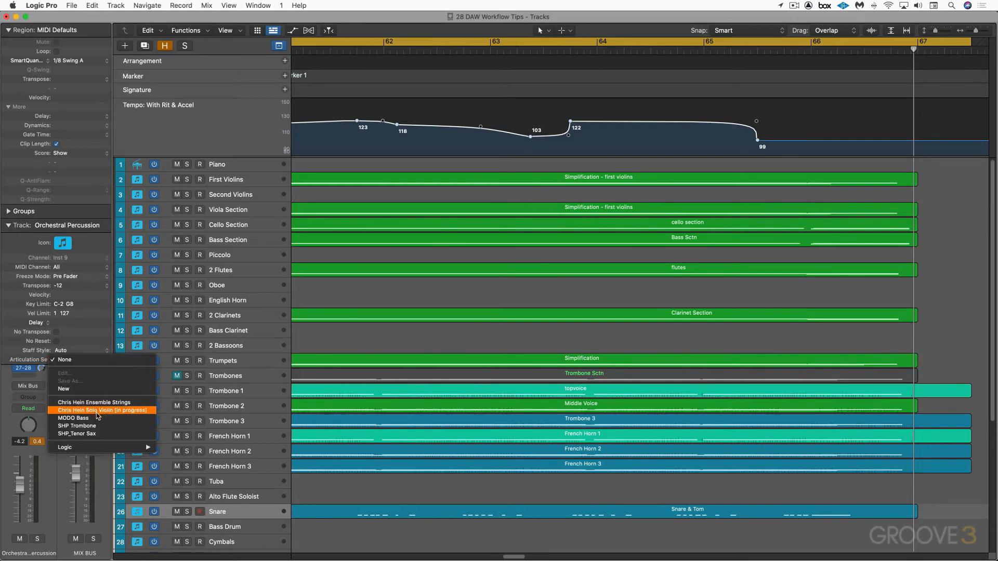
click(347, 479)
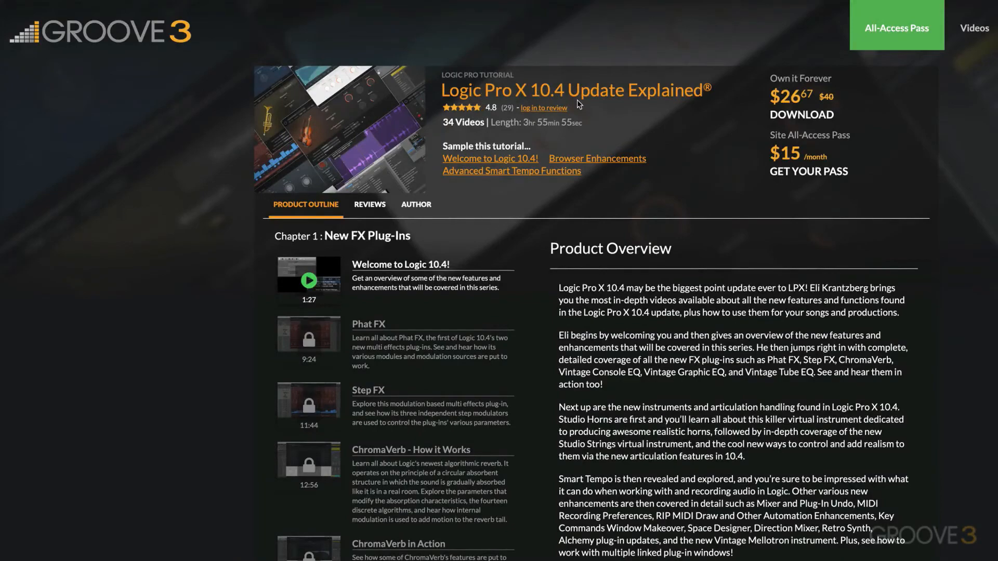
Browse the Logic Pro X 10.4 Update Explained tutorial page for its videos on articulation sets
scroll(452, 206, down, 20)
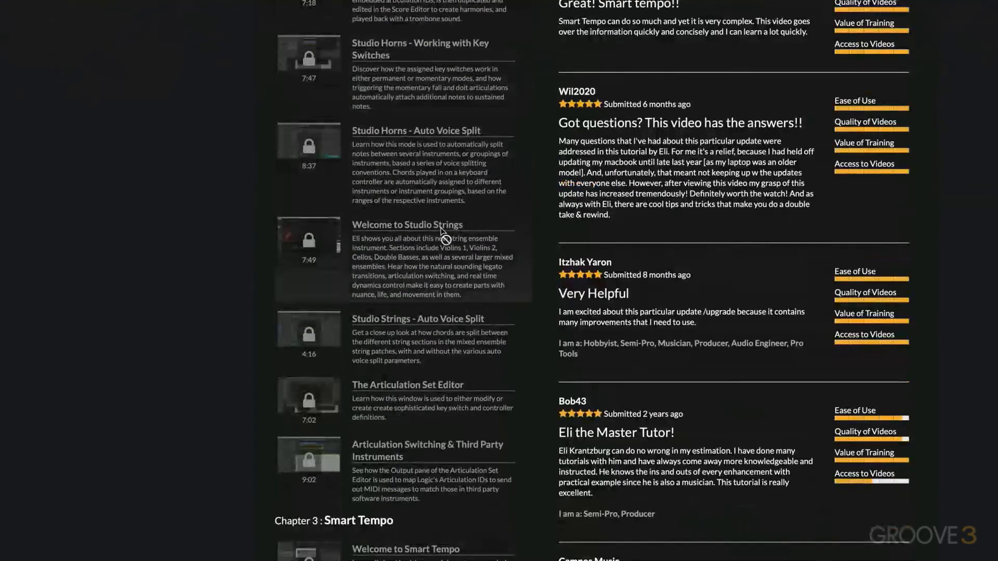
scroll(445, 235, down, 3)
scroll(444, 230, up, 2)
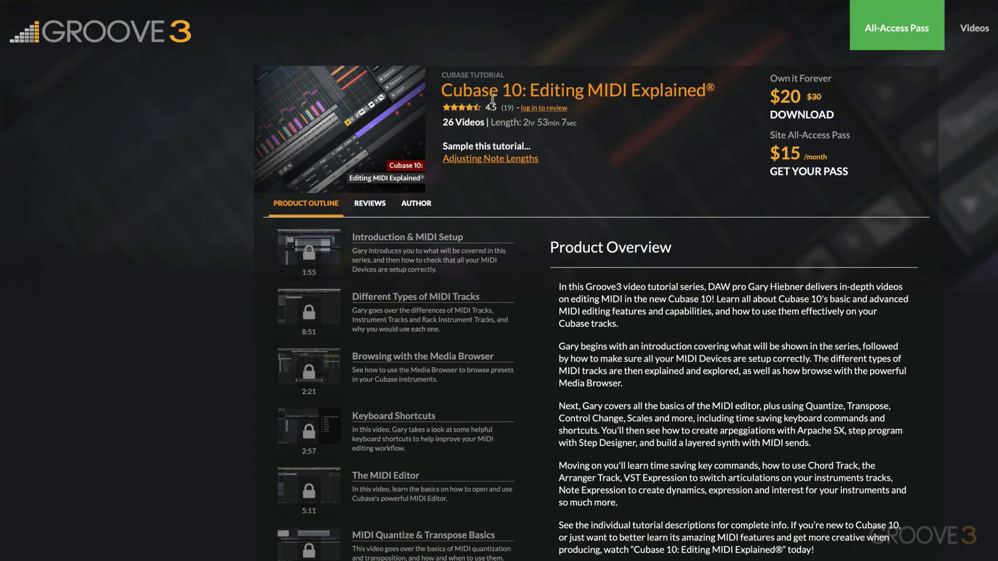
Browse the Cubase 10: Editing MIDI Explained tutorial page down to its VST Expression and expression map videos
scroll(506, 284, down, 10)
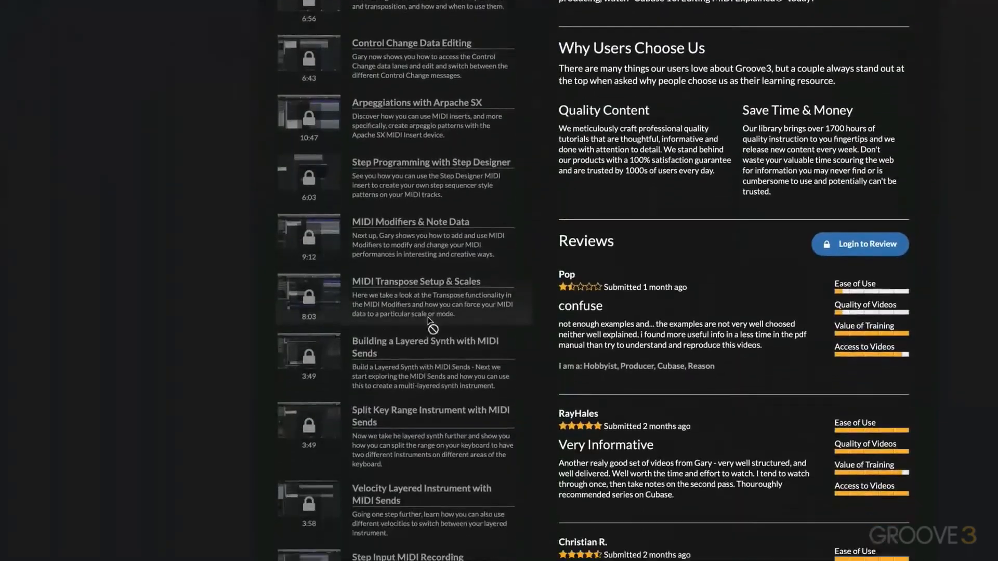
scroll(422, 318, down, 7)
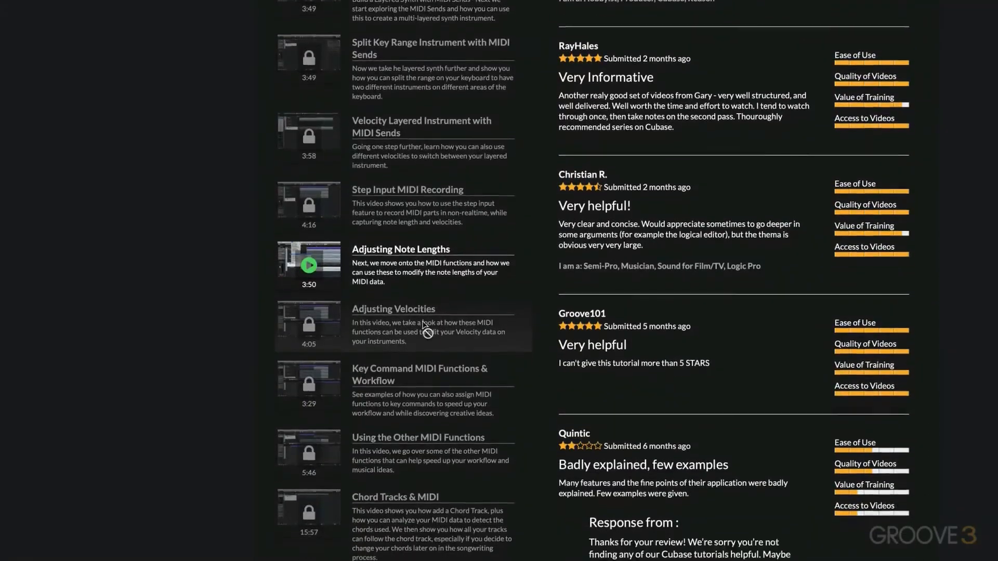
scroll(423, 326, down, 4)
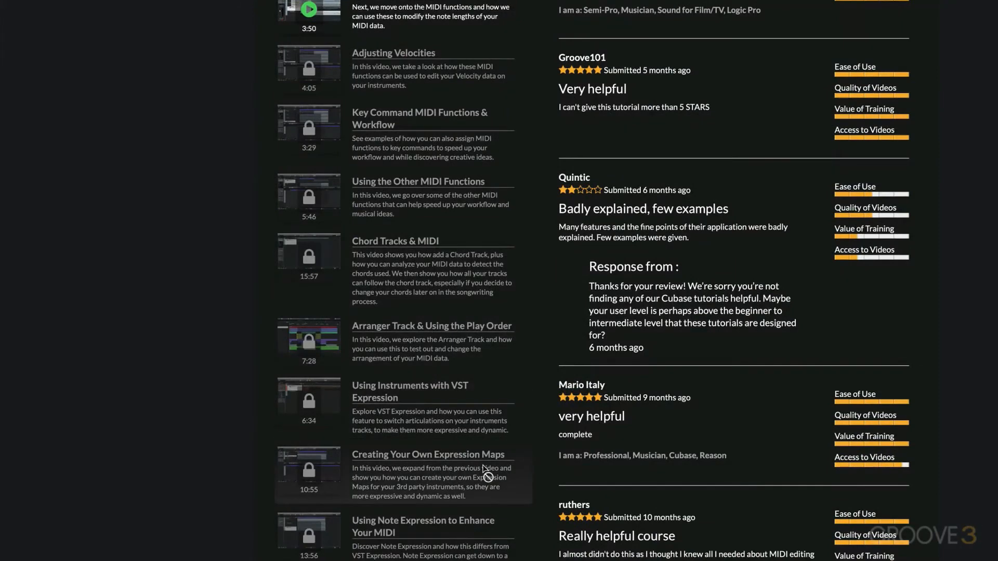
scroll(452, 543, down, 1)
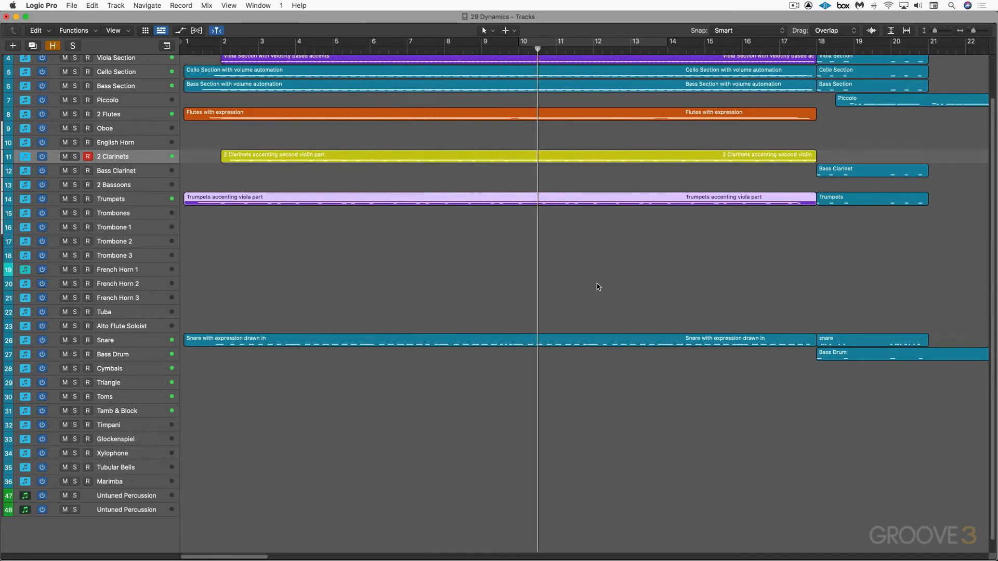
Survey the 29 Dynamics arrangement during playback, from the first bars through the final regions and back to the start
scroll(598, 288, up, 1)
scroll(600, 289, up, 4)
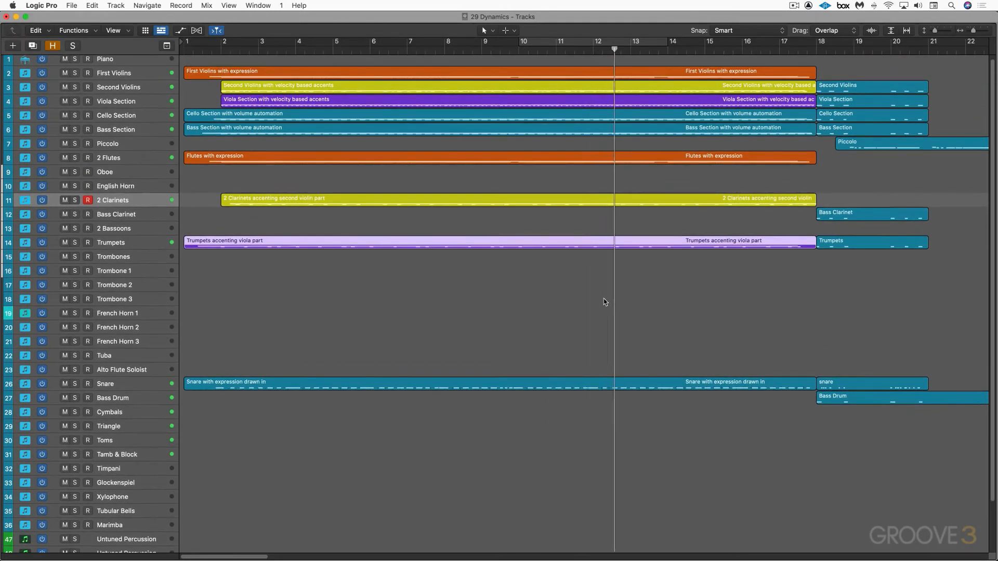
scroll(604, 299, up, 1)
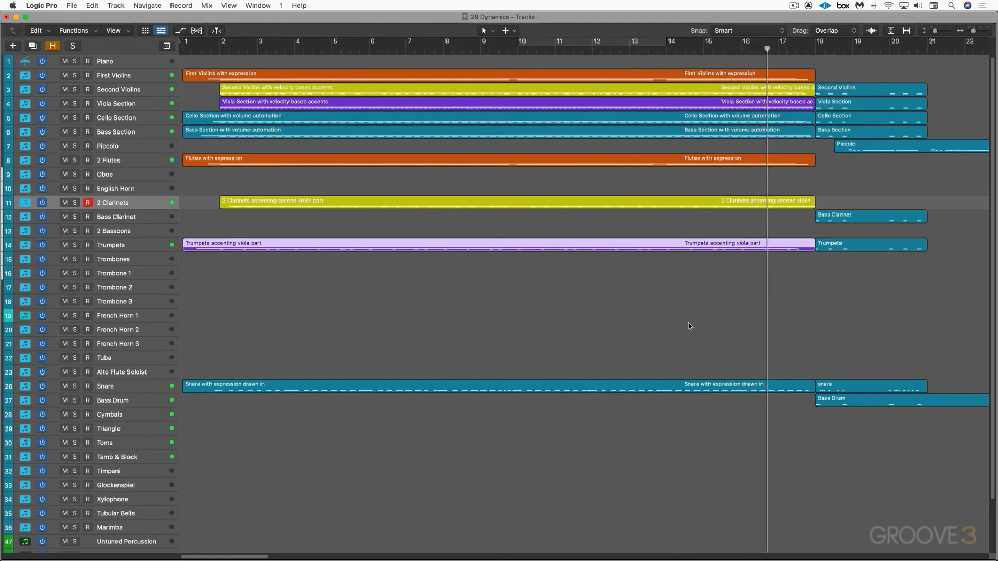
scroll(700, 326, right, 6)
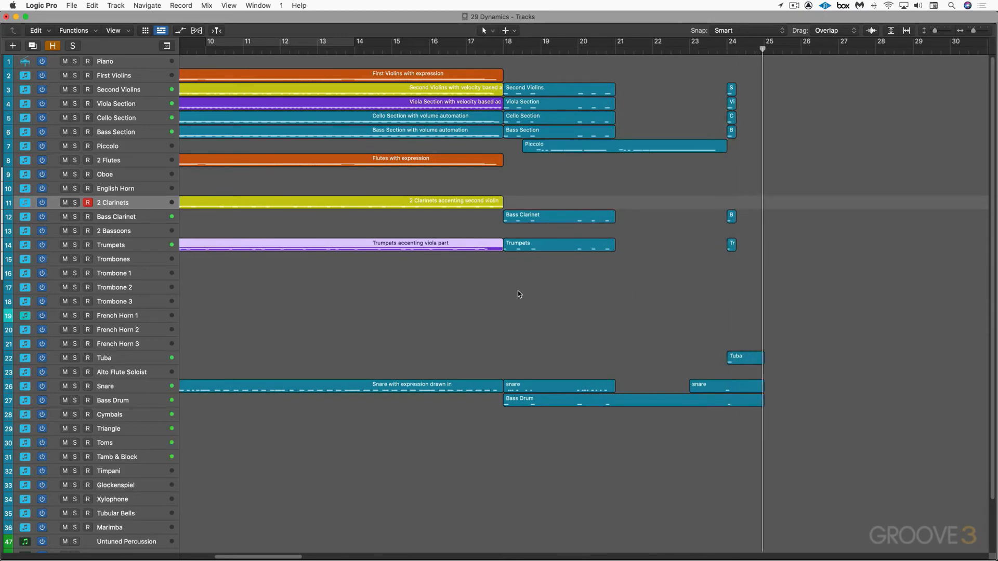
scroll(501, 291, left, 15)
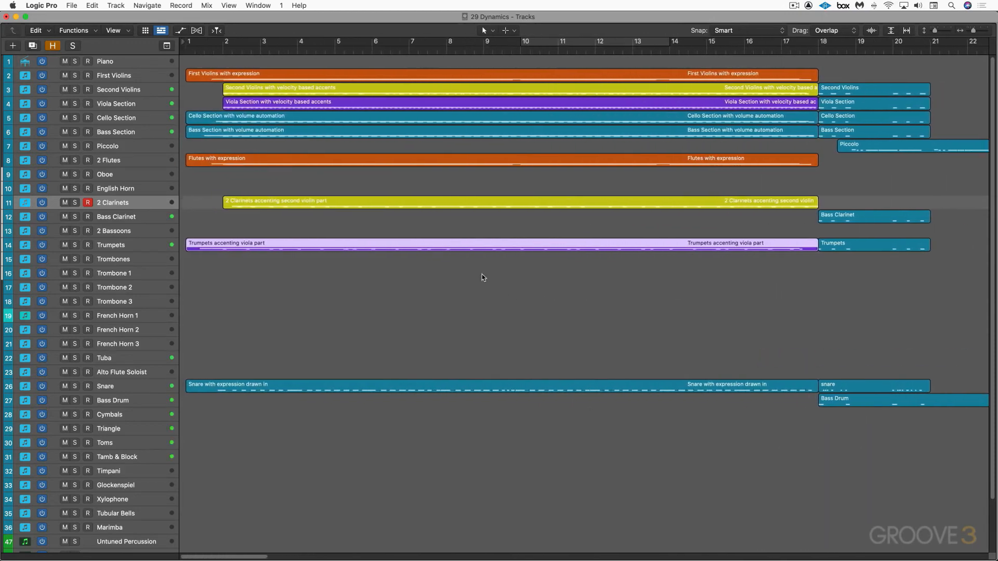
Open the First Violins with expression region in the Piano Roll, display its Expression data and play the track soloed
click(202, 78)
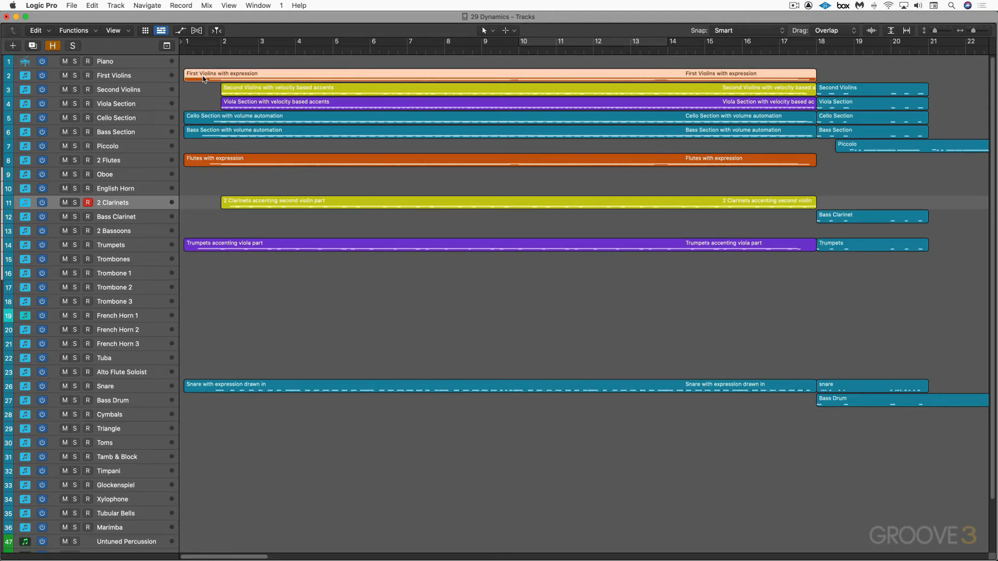
double_click(203, 78)
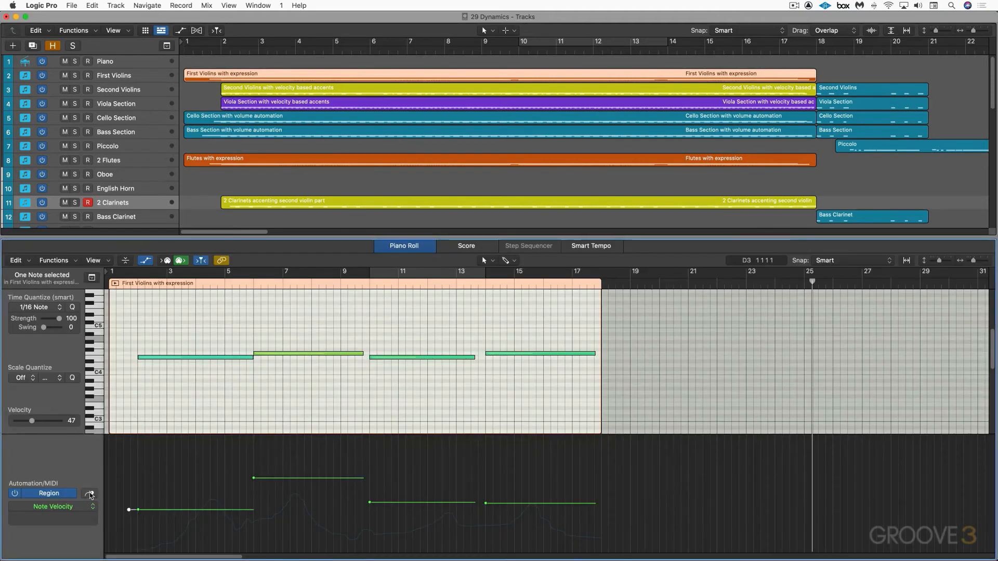
click(90, 495)
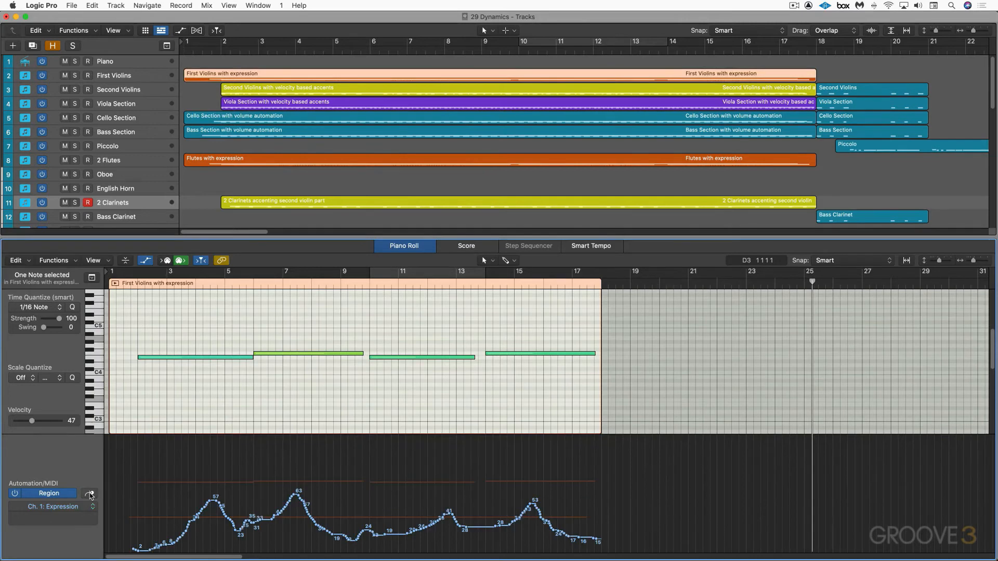
click(75, 76)
key(space)
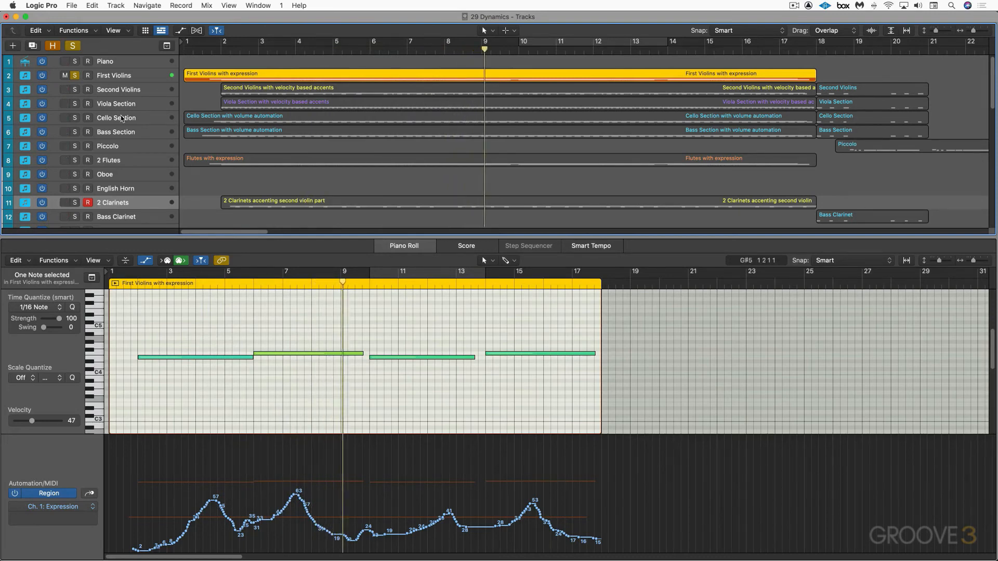
Solo the 2 Flutes track with the First Violins, display the flutes region's Expression data and play back
click(74, 160)
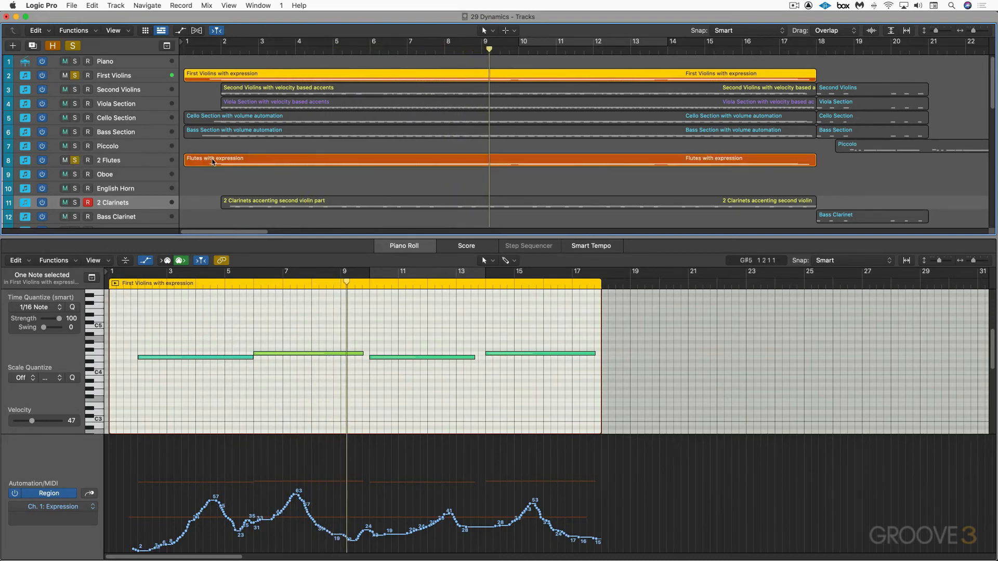
click(212, 162)
click(90, 494)
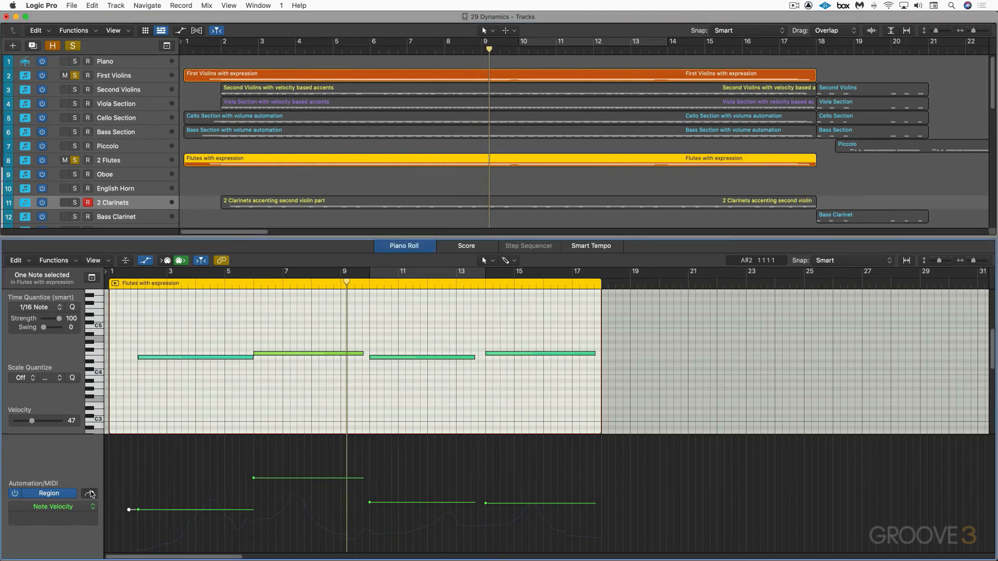
key(space)
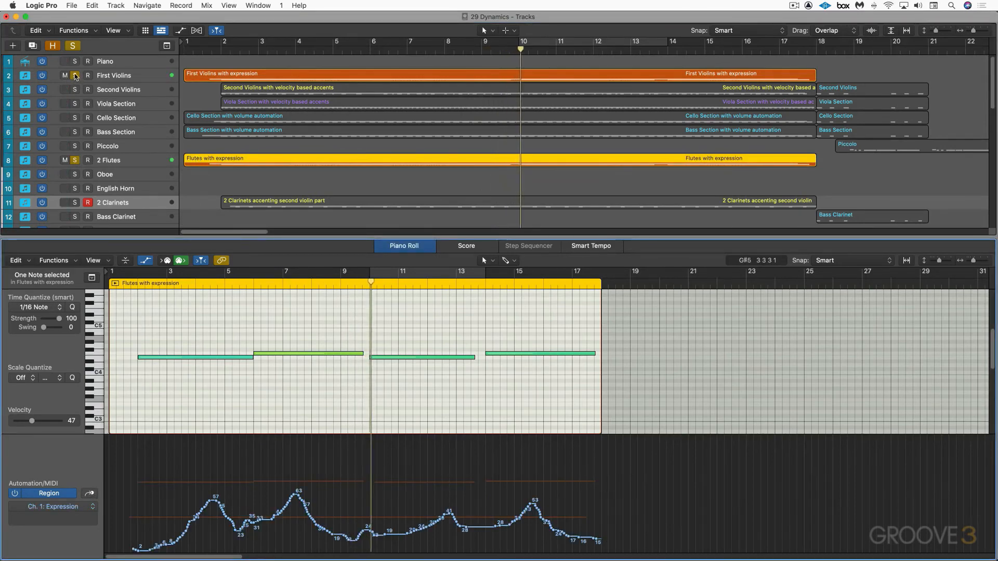
Compare the flutes with and without the First Violins by toggling the violins' solo, and clear both tracks' solos
click(75, 76)
click(75, 76)
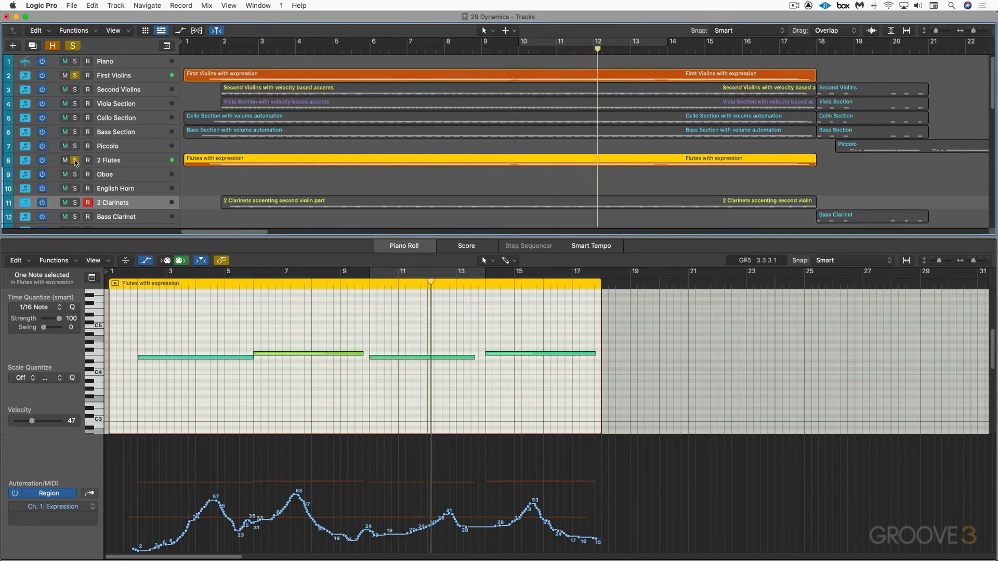
click(76, 160)
click(75, 76)
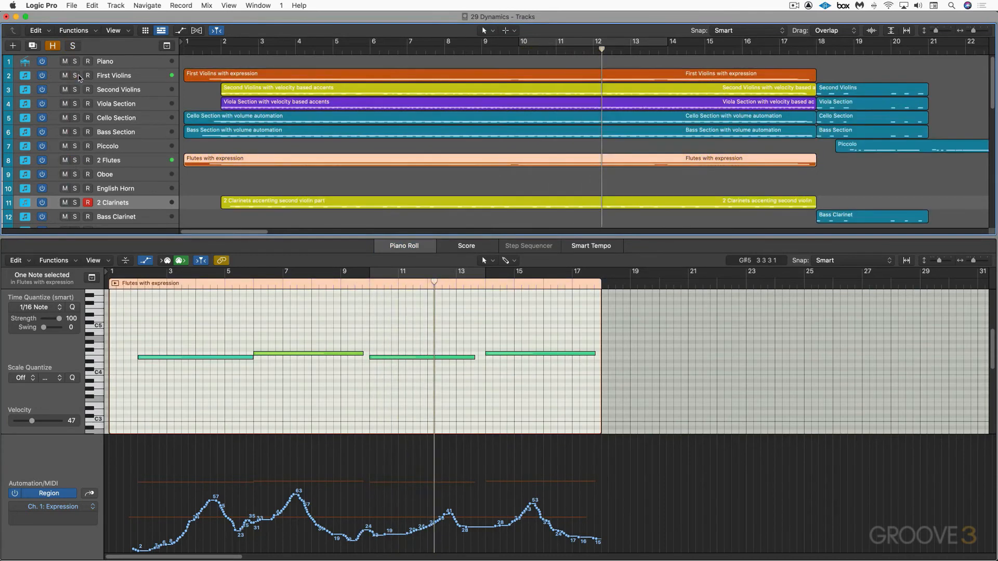
Select and solo the Second Violins track and play it back from bar 2
click(130, 93)
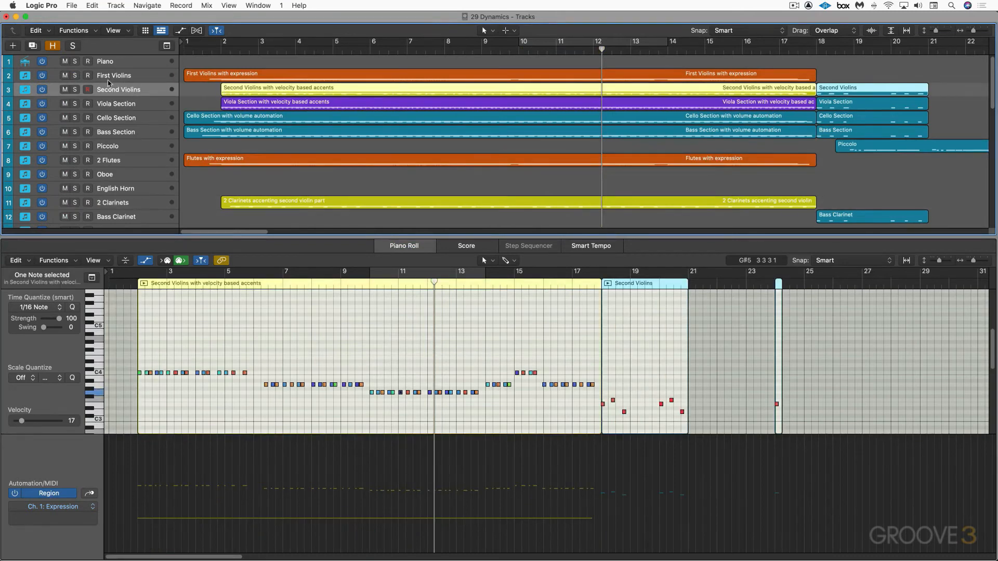
click(75, 90)
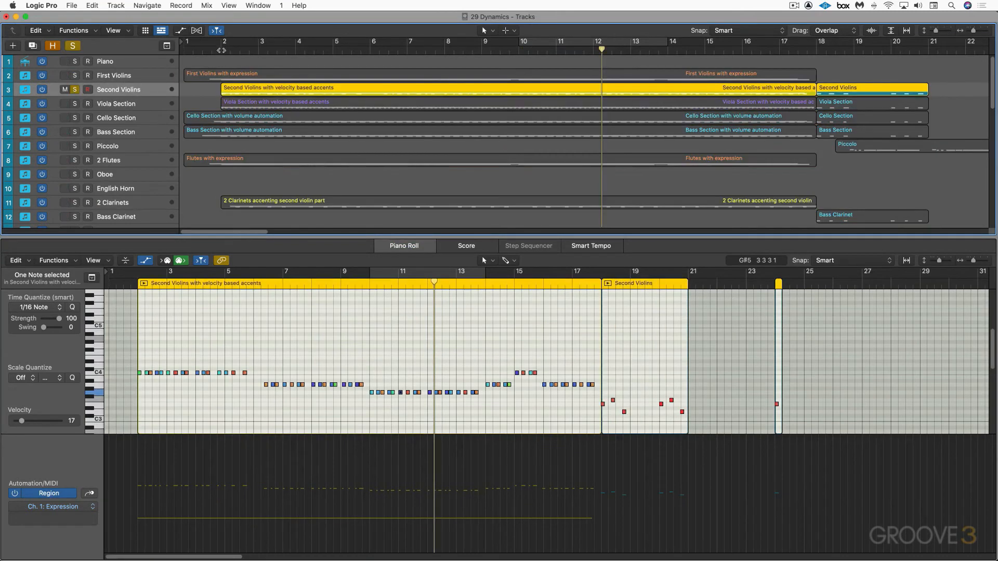
click(223, 49)
key(space)
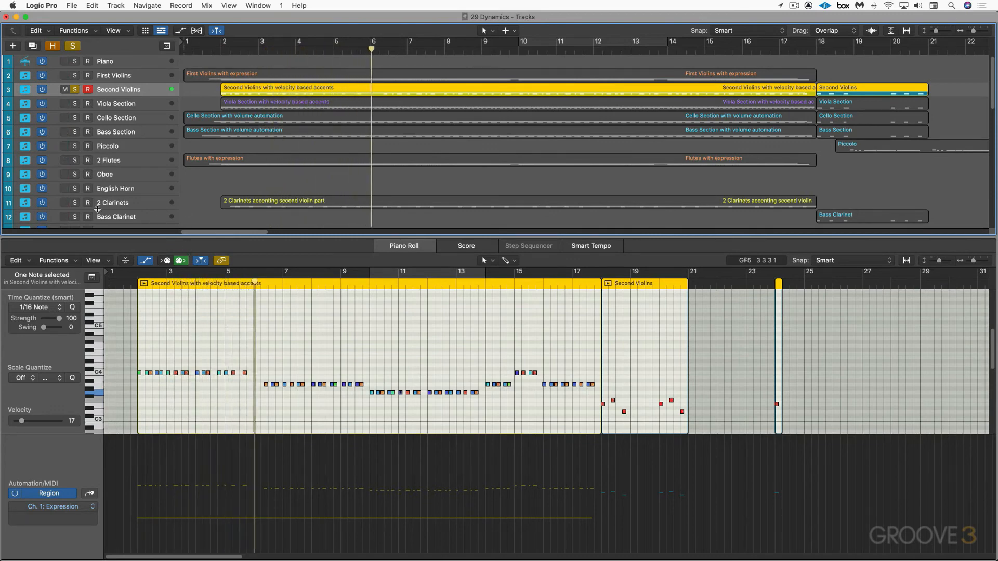
Switch the solo from the Second Violins to the 2 Clarinets track and display the clarinets region's notes
click(75, 203)
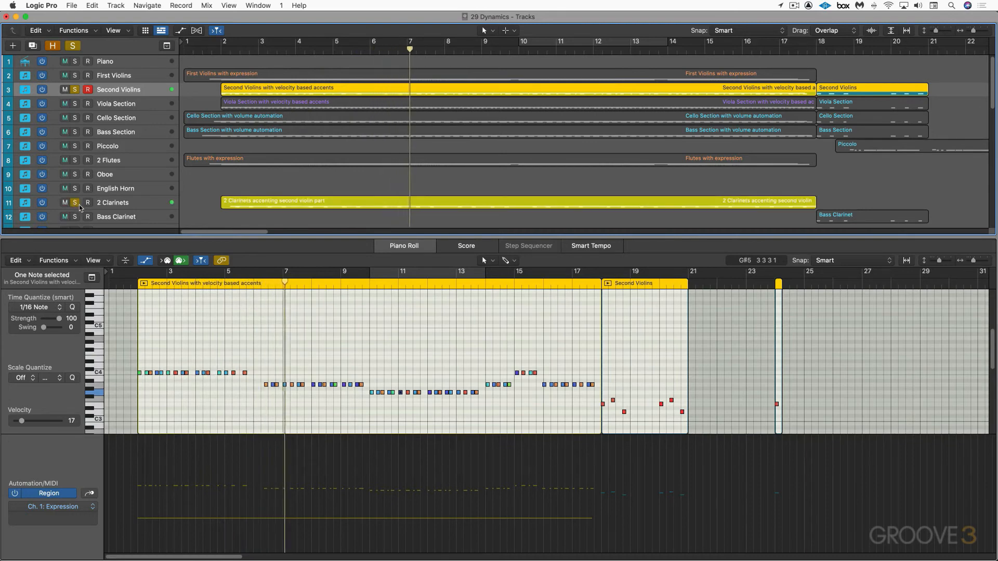
click(76, 90)
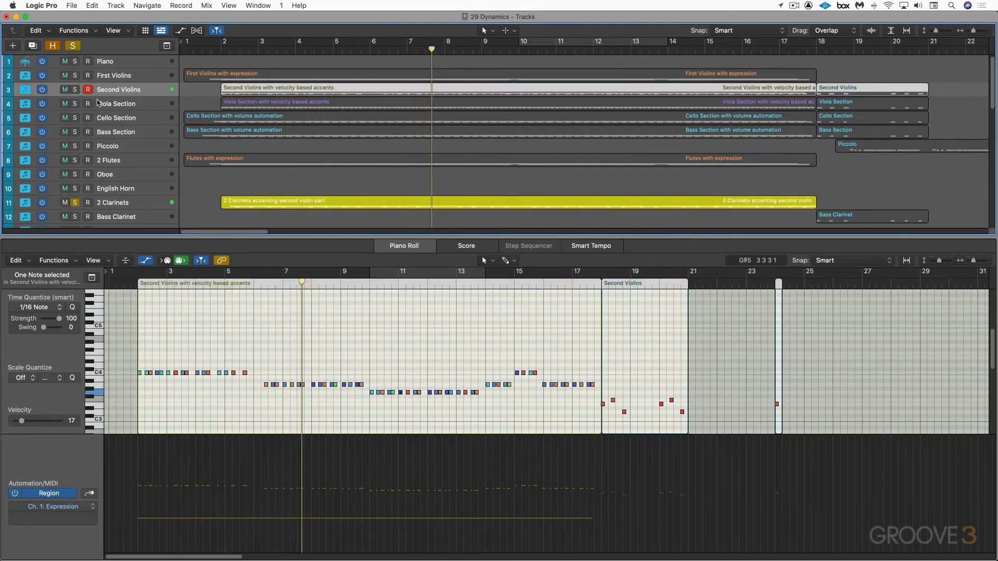
click(297, 201)
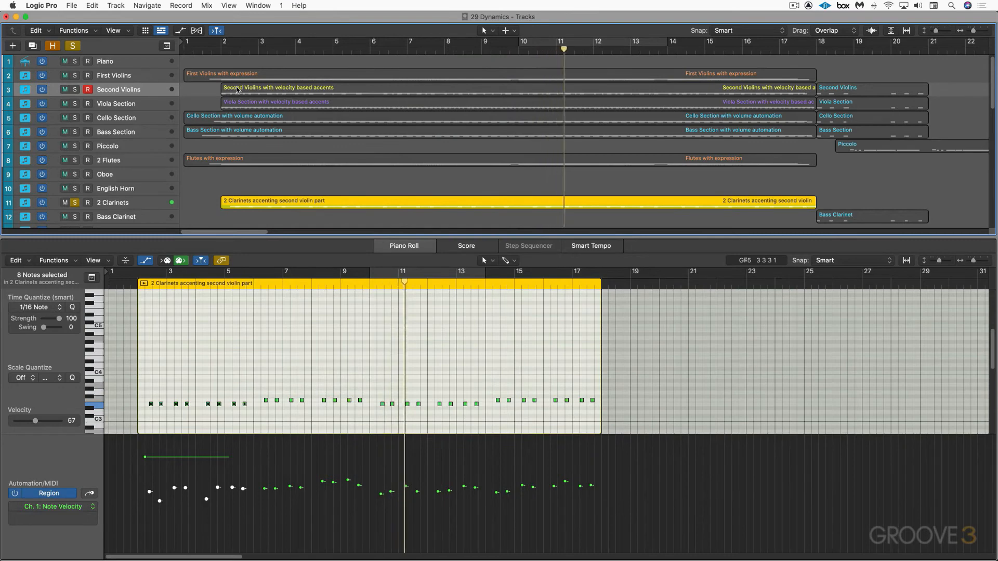
Display the Second Violins notes together with the 2 Clarinets notes and solo both tracks during playback
shift+click(238, 89)
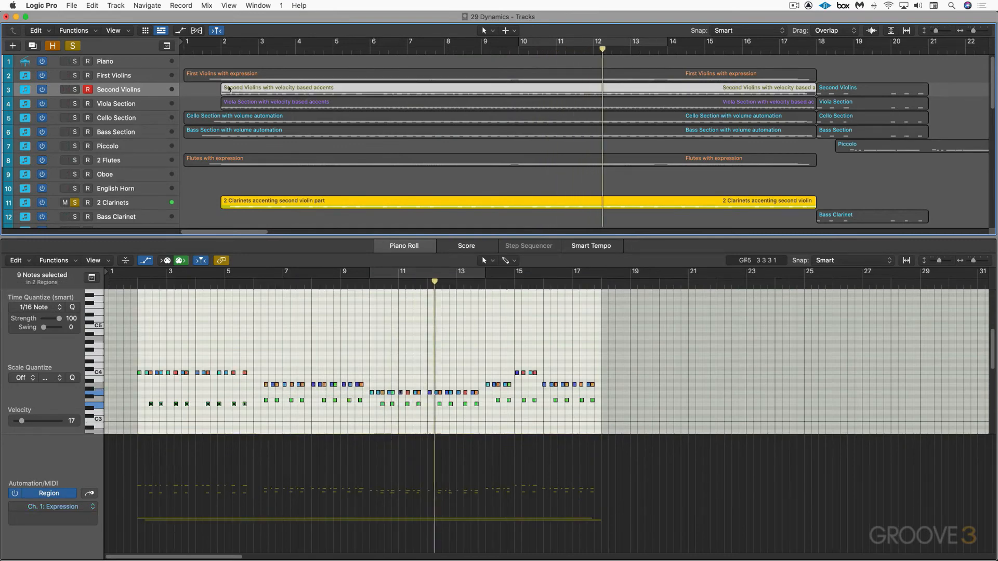
click(74, 90)
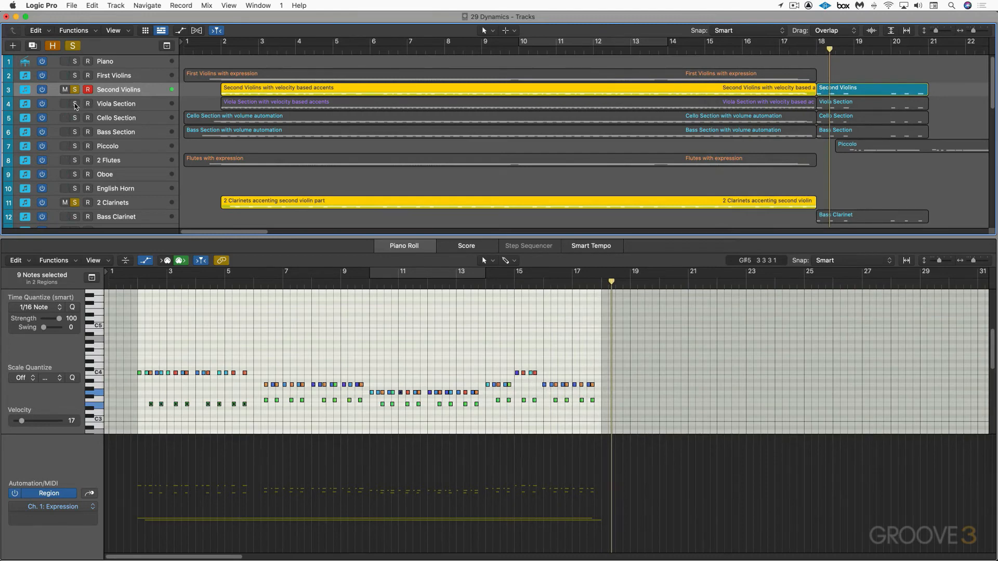
Select the Viola Section track and play it back soloed from bar 2
click(97, 104)
click(222, 51)
key(space)
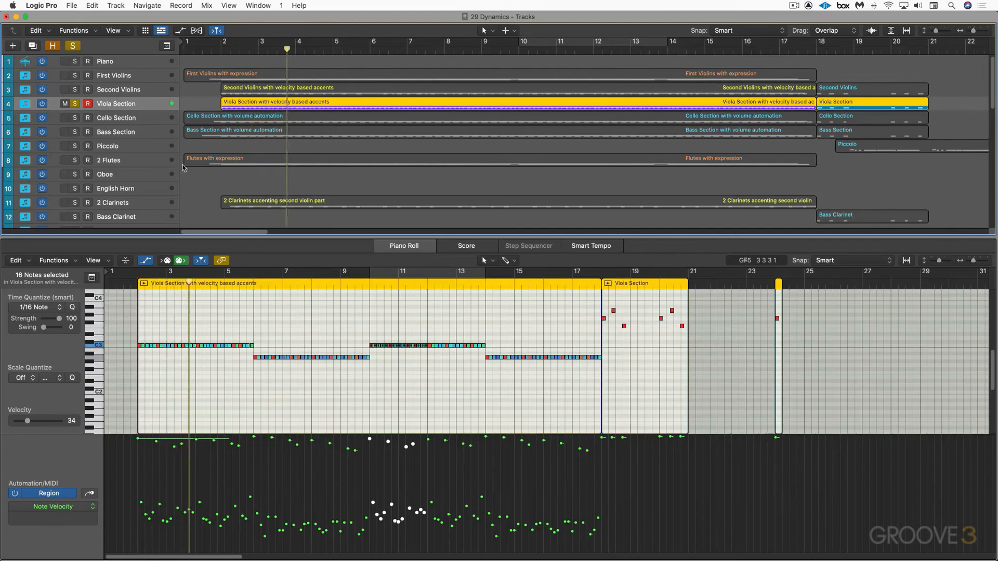
Solo the Trumpets track along with the violas and display the Trumpets accenting viola part region as notation
scroll(104, 177, down, 4)
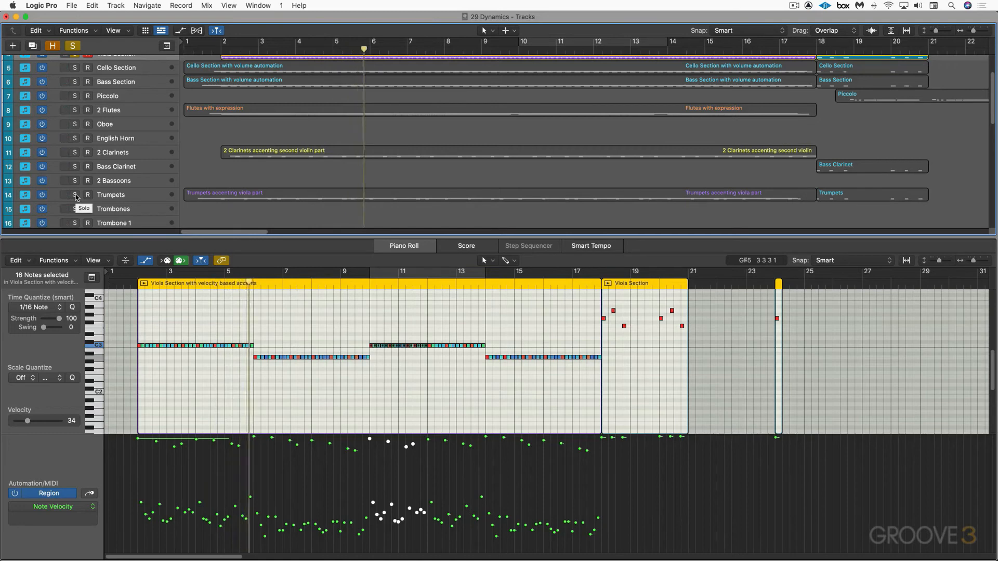
click(75, 195)
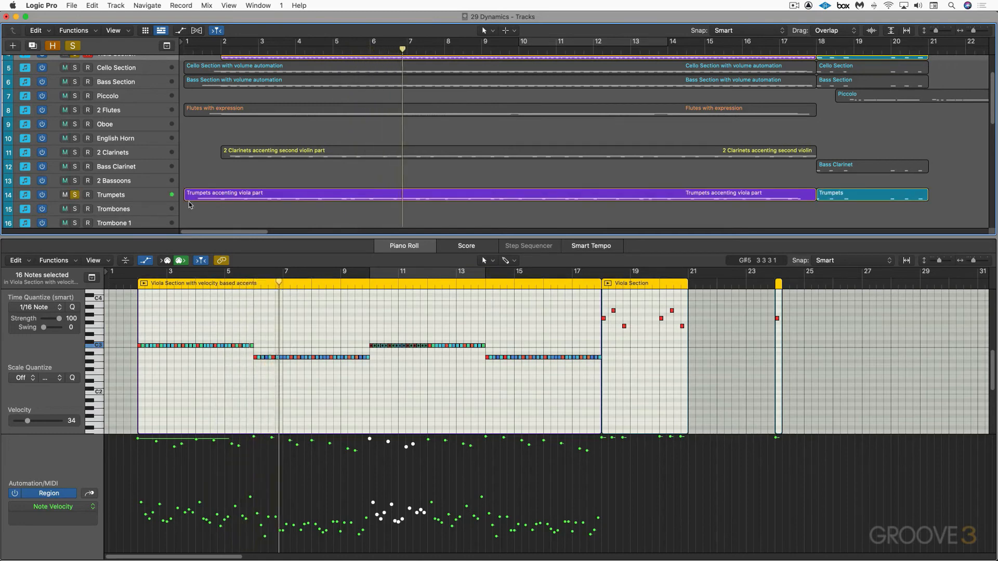
click(218, 195)
key(n)
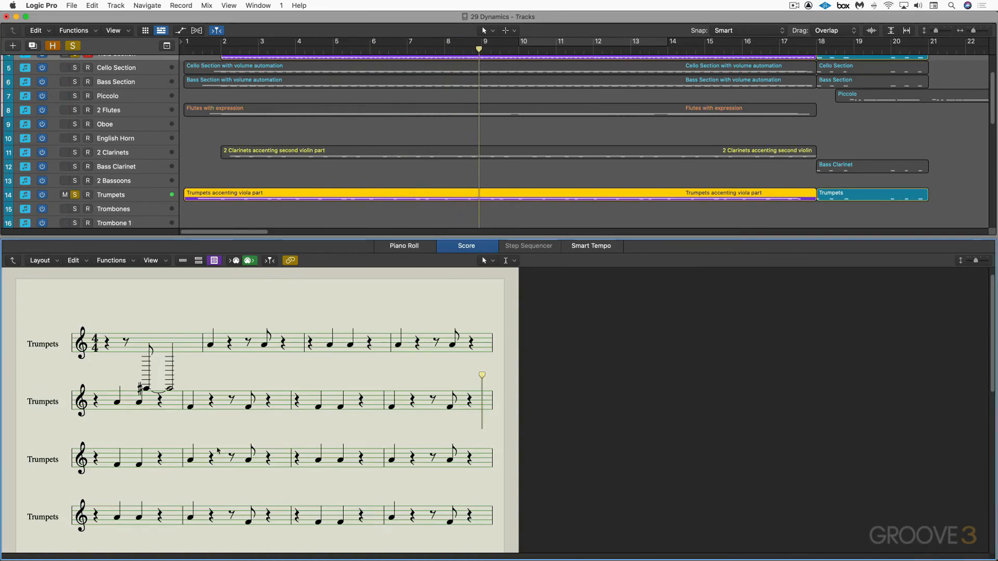
Display the Viola Section with velocity based accents region as notation
scroll(238, 142, up, 4)
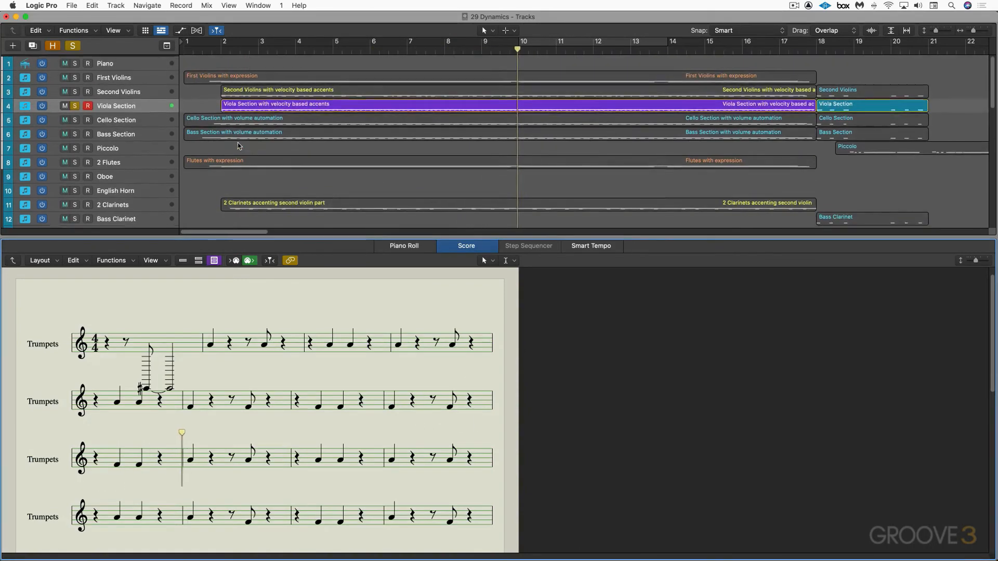
click(244, 105)
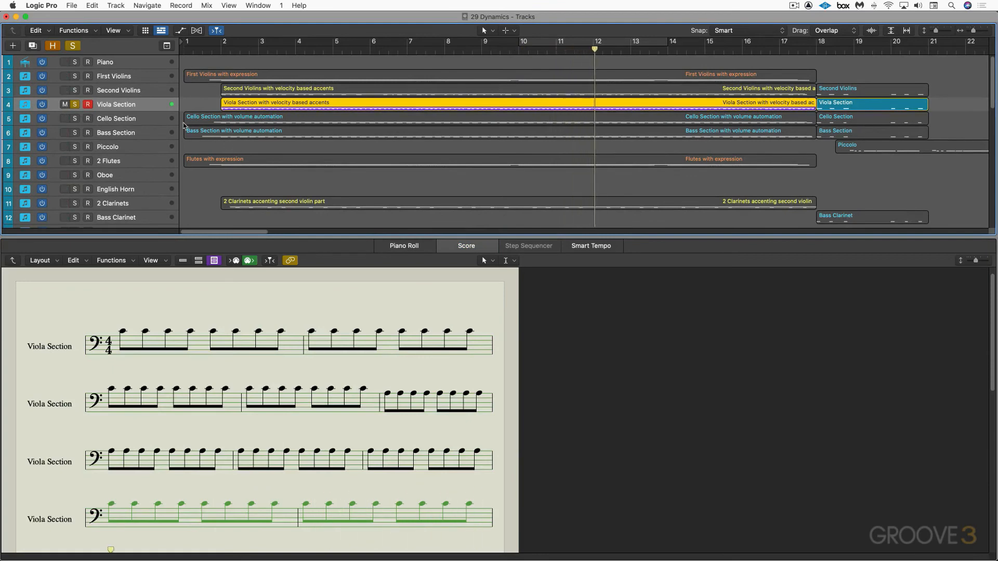
Solo the Second Violins and 2 Clarinets tracks along with the violas and trumpets and play the four together
click(74, 91)
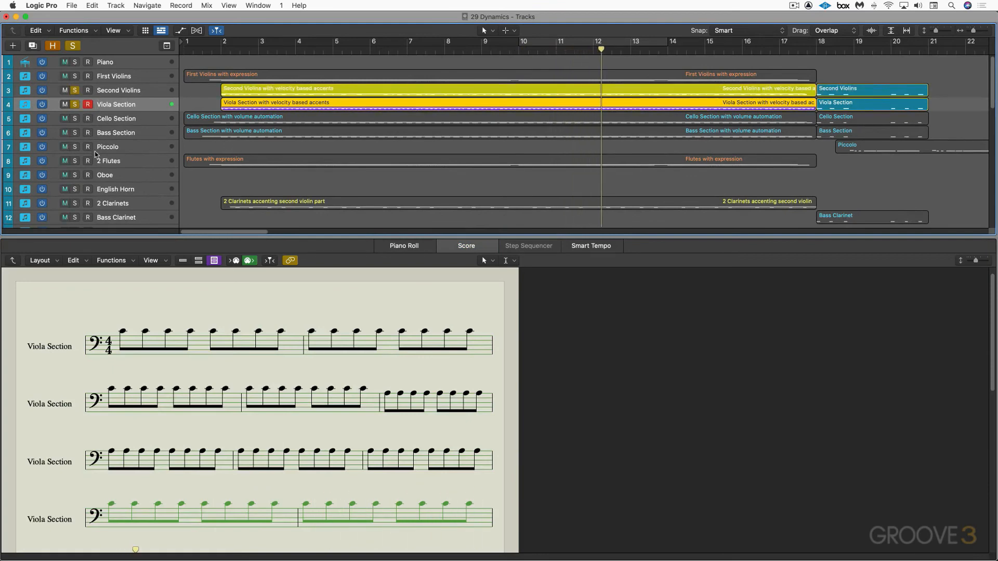
click(74, 204)
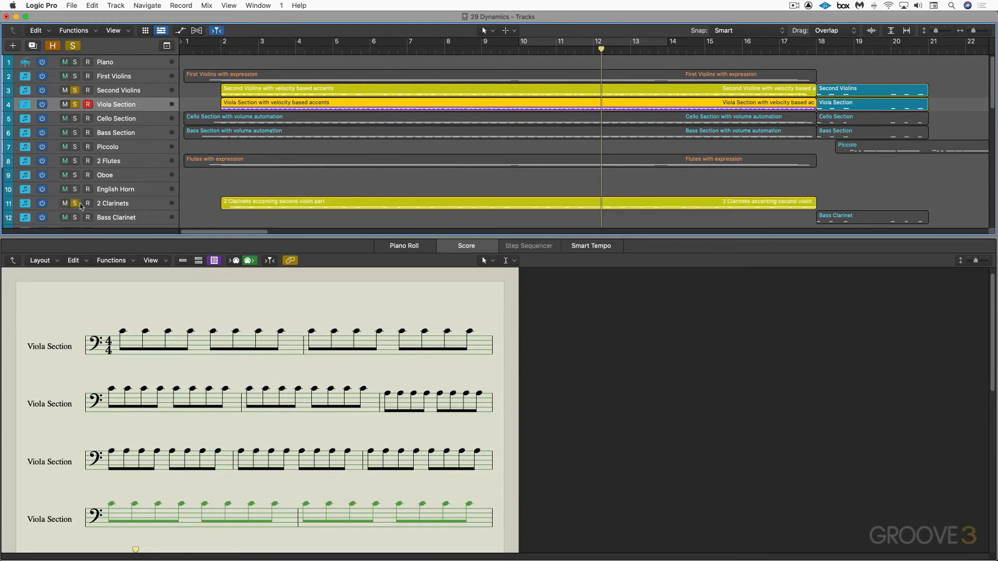
scroll(76, 206, down, 3)
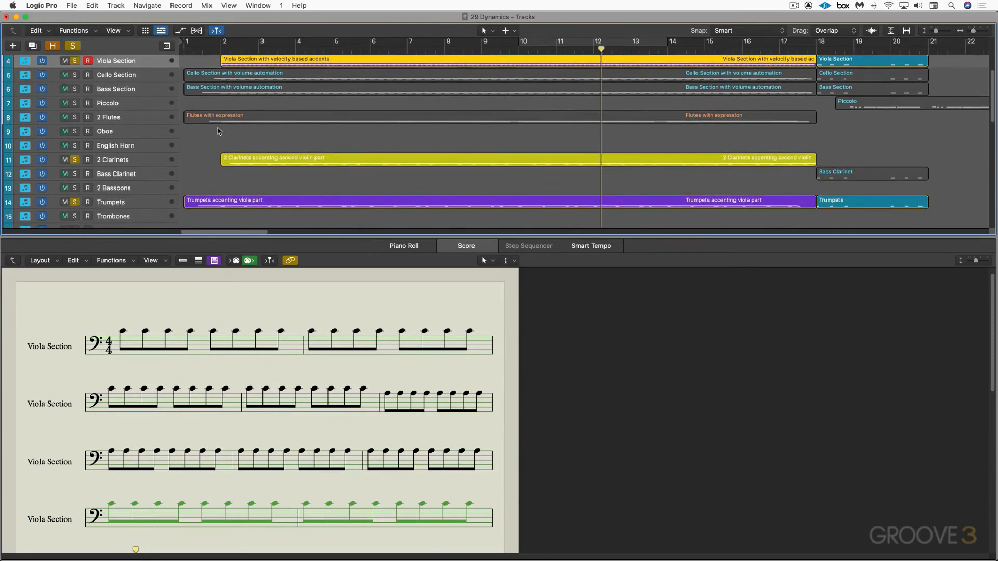
key(space)
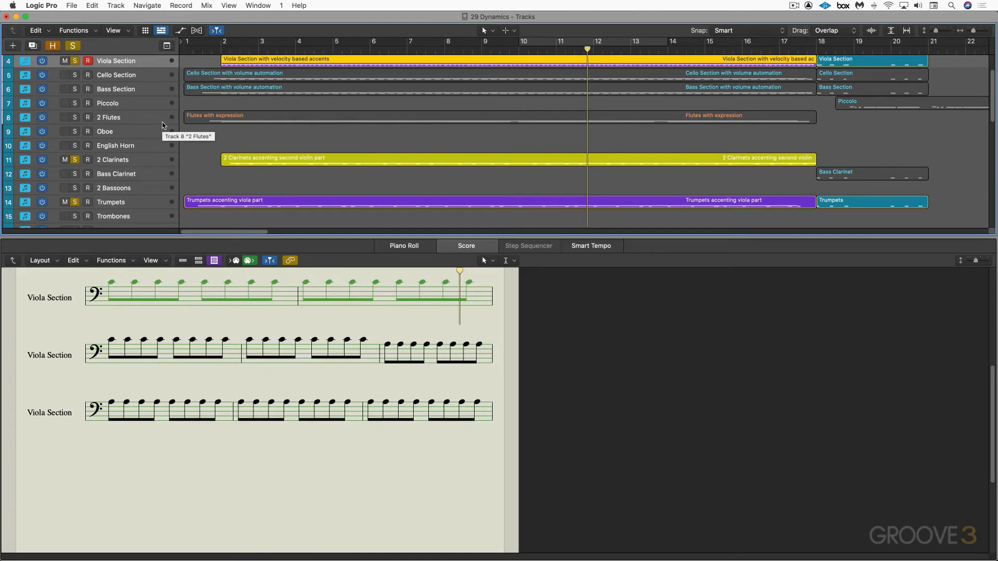
Close the score editor and clear the solos on the string, clarinet and trumpet tracks
key(p)
key(p)
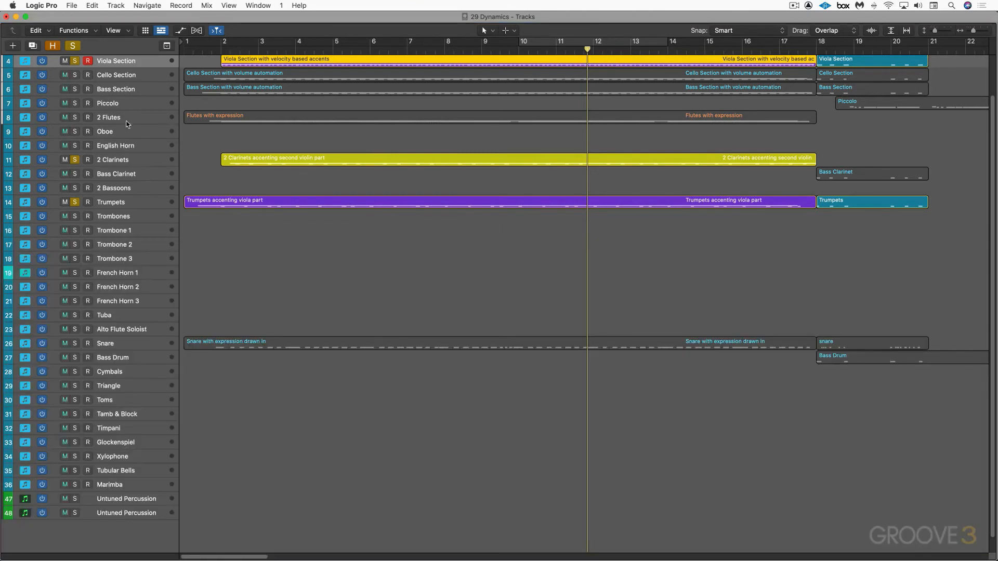
scroll(104, 104, up, 2)
click(75, 87)
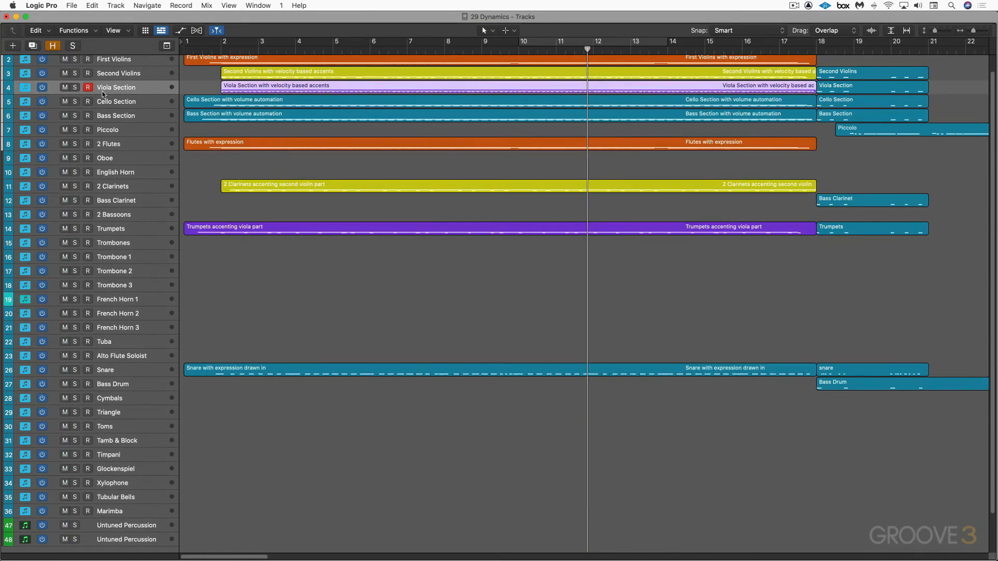
Show the volume automation of the Cello Section and Bass Section tracks and play both soloed from about bar 2
click(132, 102)
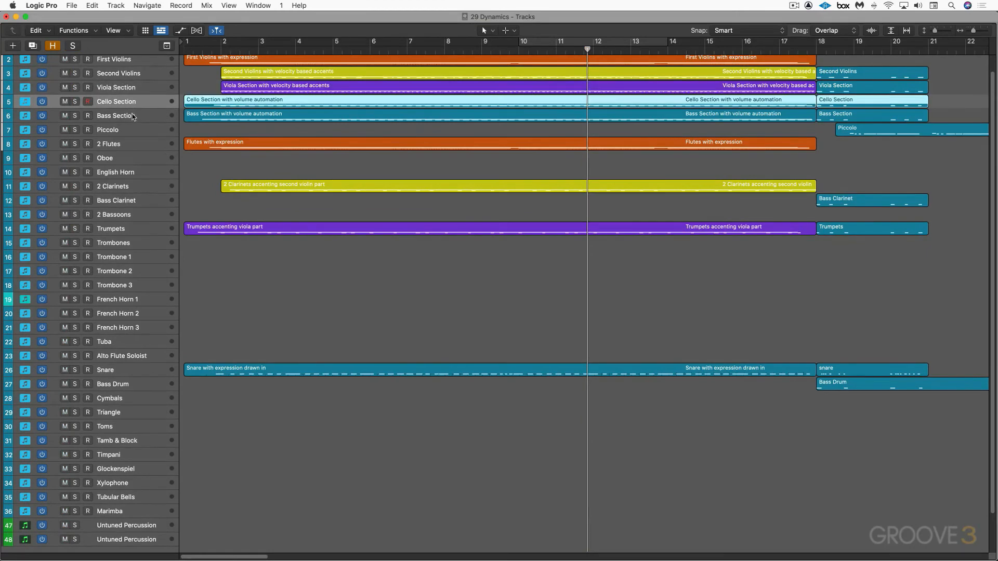
shift+click(132, 115)
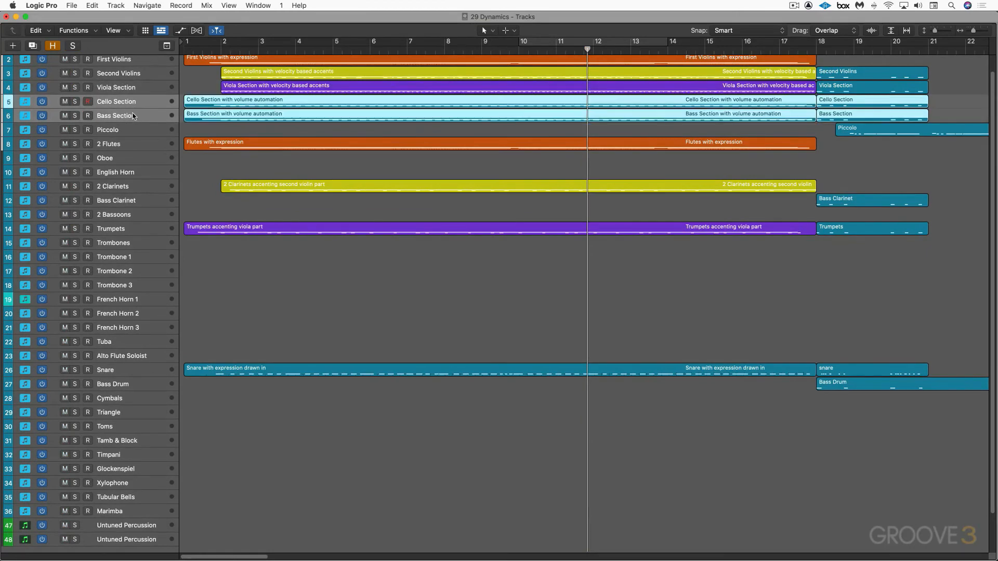
key(a)
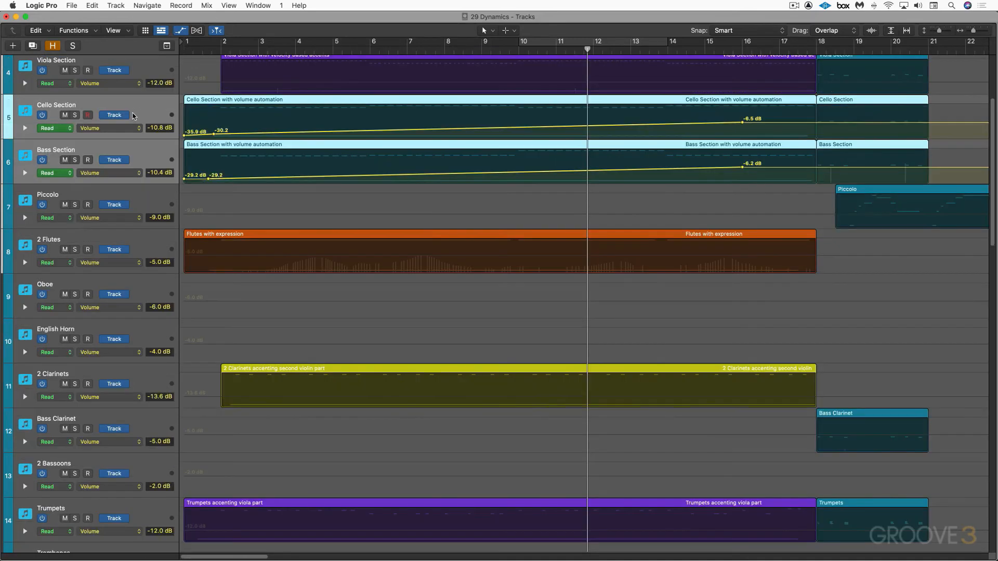
click(76, 115)
click(219, 50)
key(space)
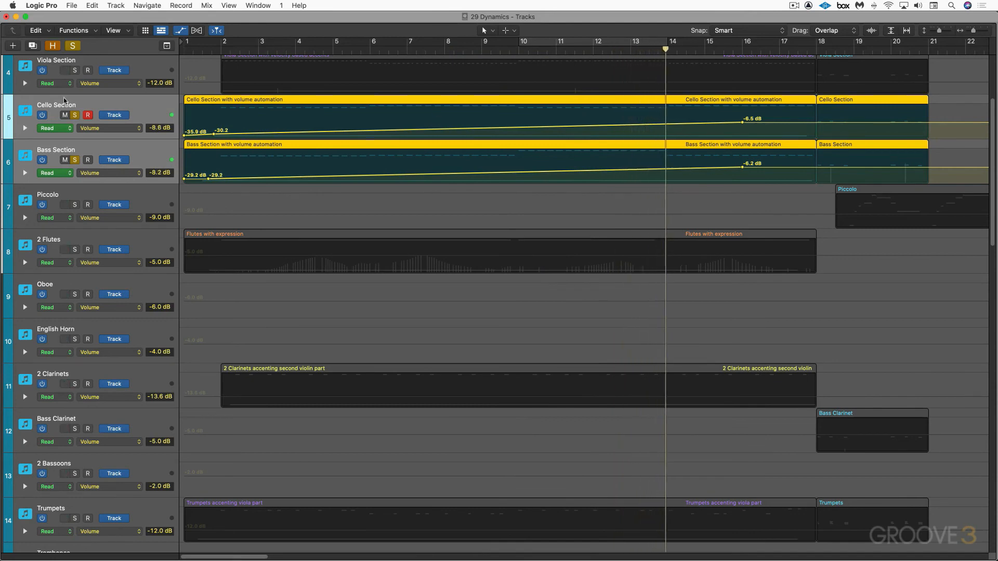
key(a)
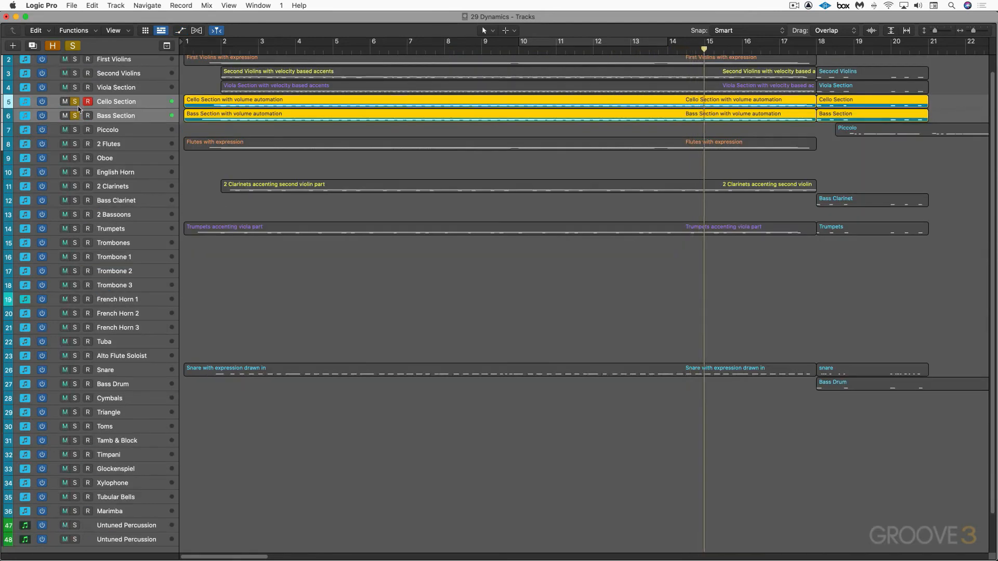
click(76, 105)
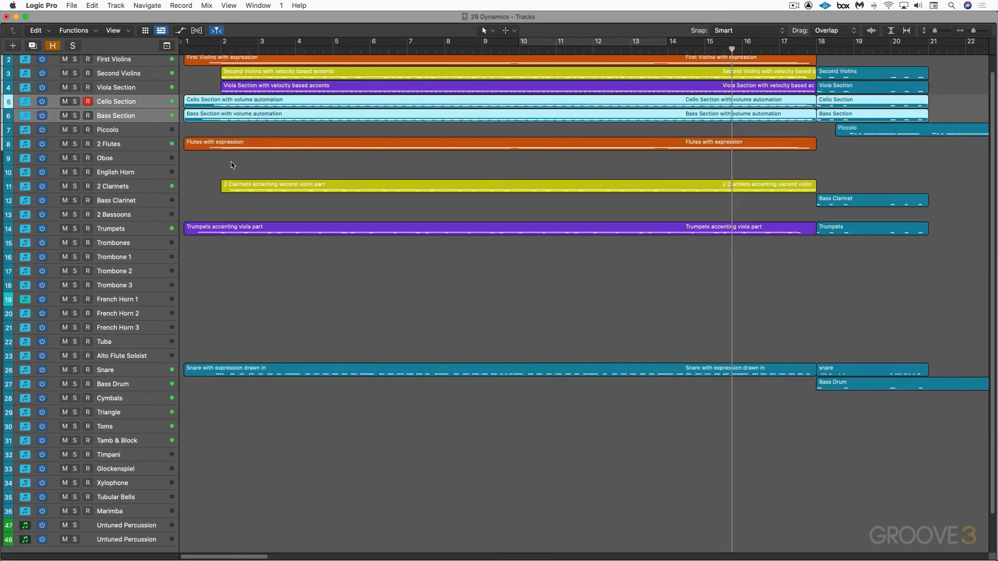
Open the Snare with expression drawn in region in the Piano Roll and display its Expression curve
click(135, 371)
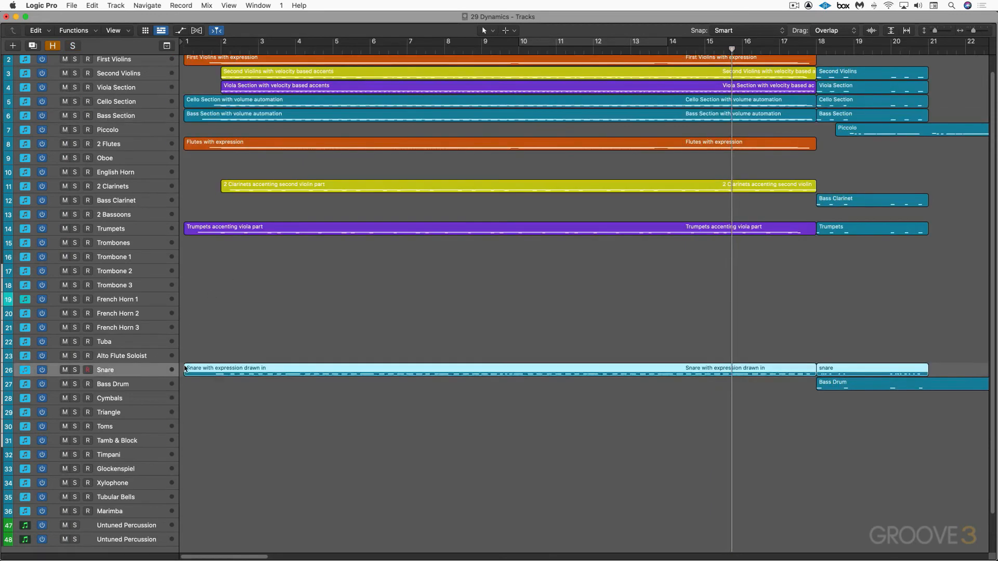
double_click(186, 369)
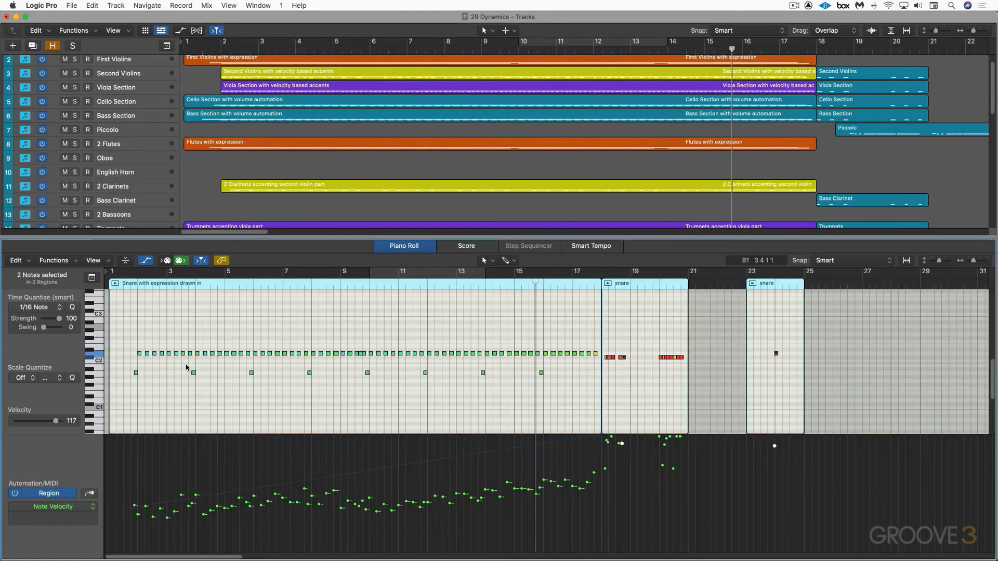
click(90, 494)
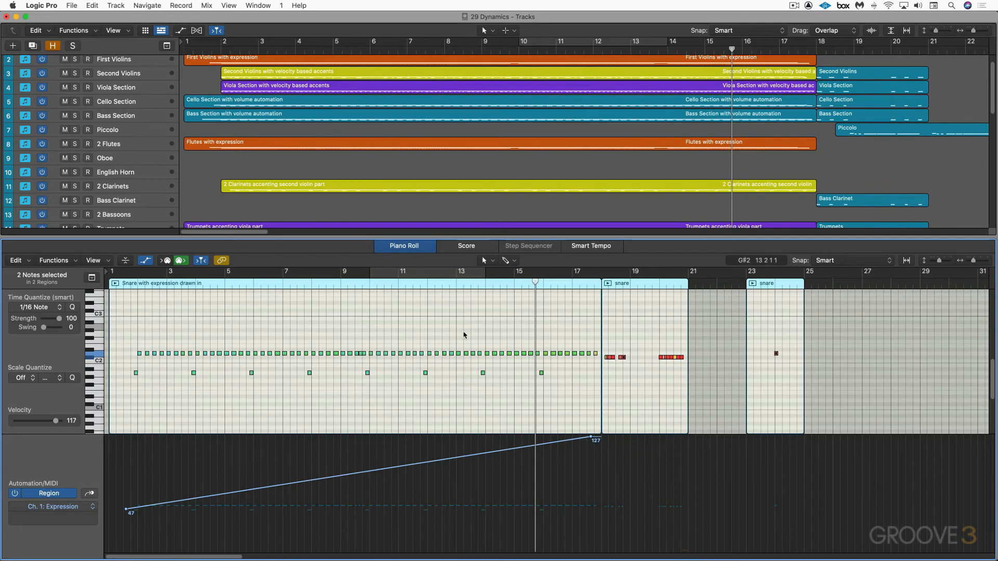
key(e)
Review the regions after bar 18 and play the full unsoloed arrangement from about the middle of bar 1
scroll(843, 391, right, 10)
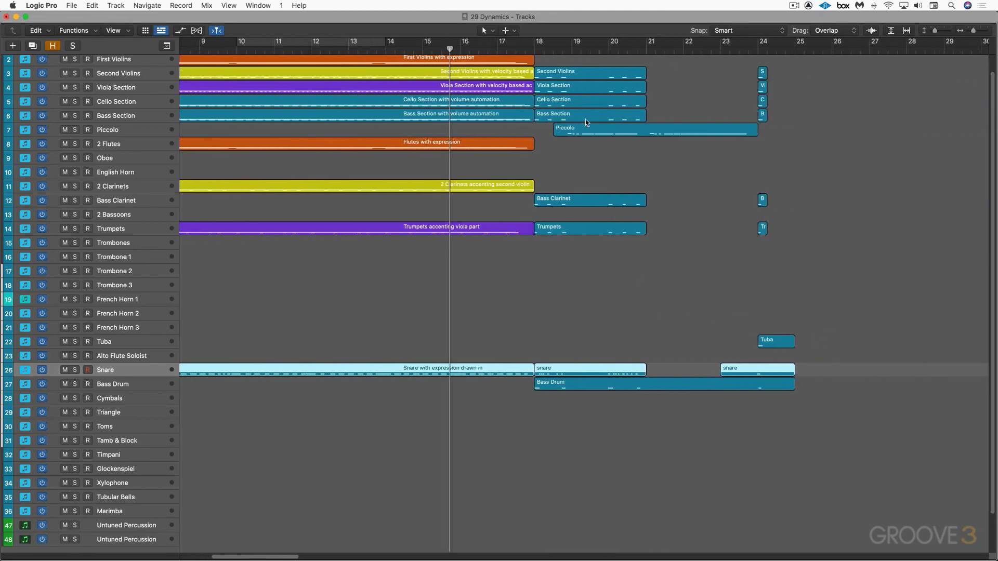
scroll(559, 156, up, 1)
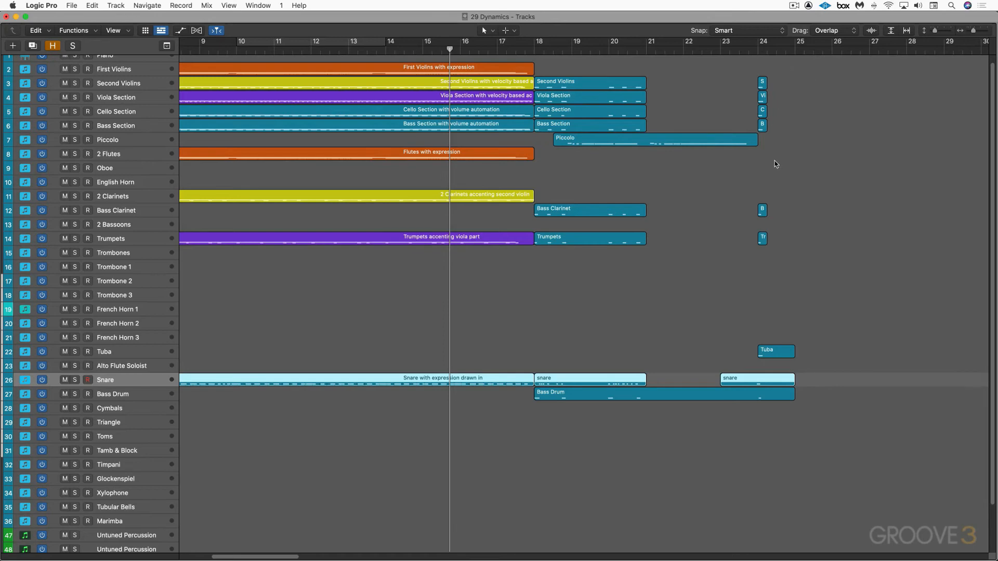
scroll(628, 166, left, 10)
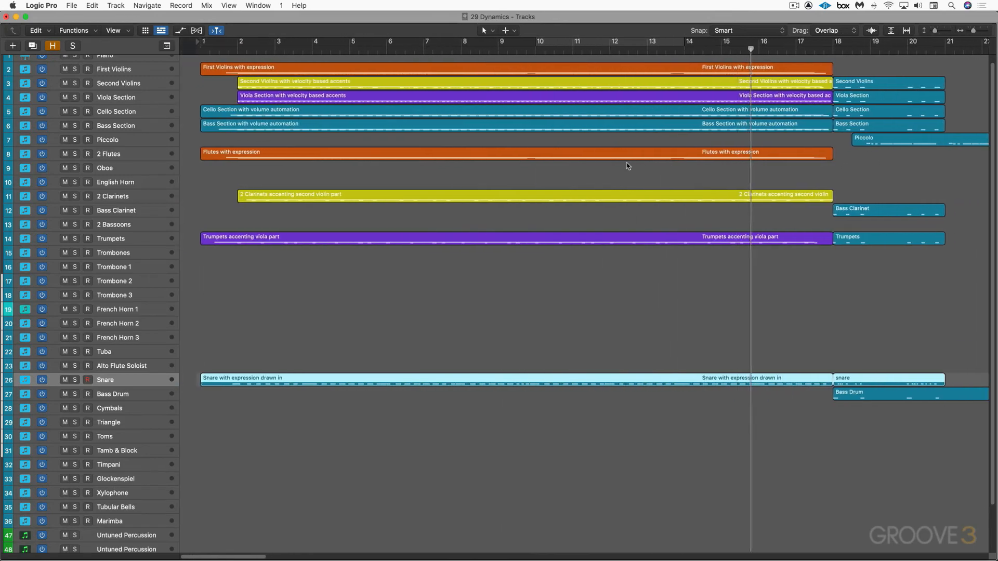
click(206, 48)
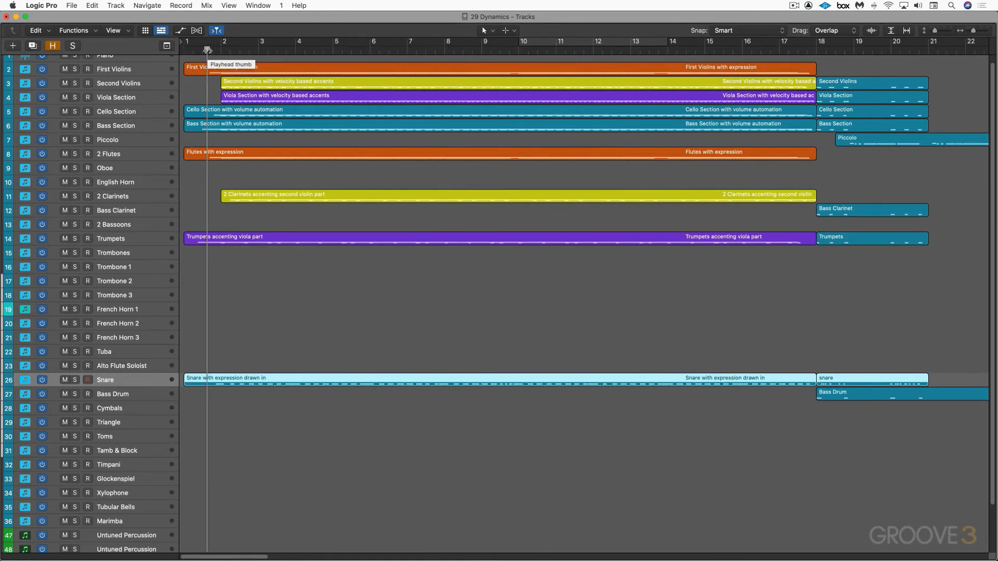
key(space)
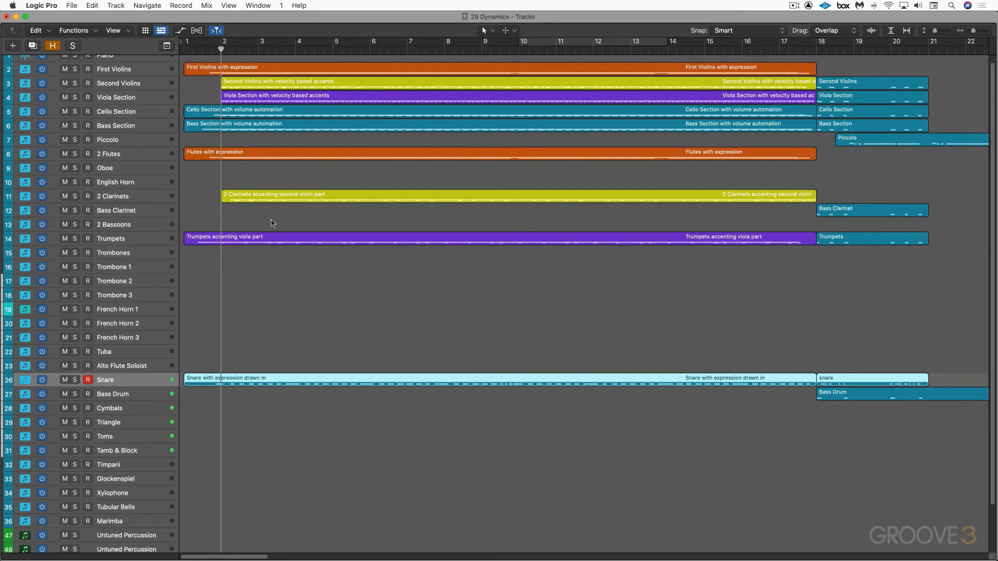